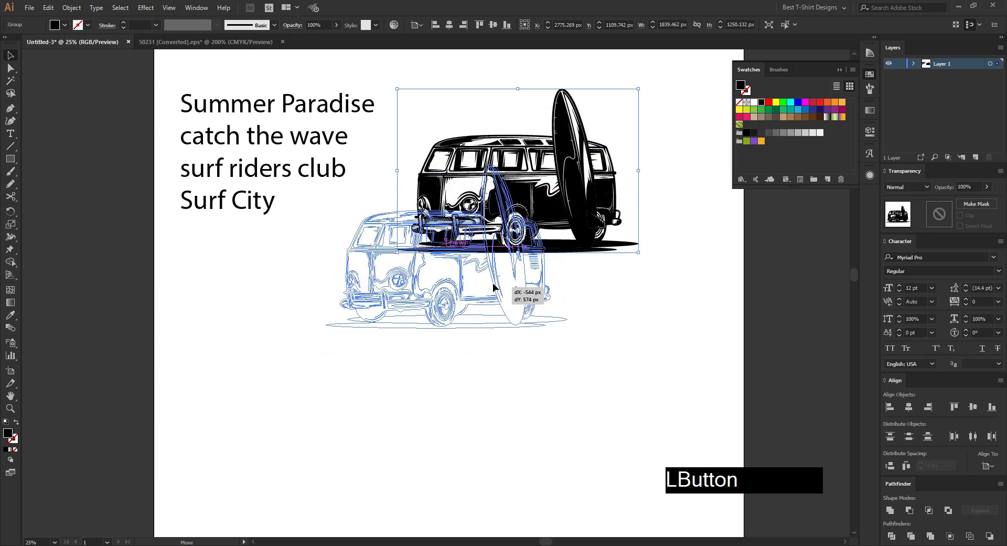
Reposition the van illustration on the artboard beside the list of text lines.
click(597, 284)
click(493, 328)
click(575, 326)
scroll(575, 325, up, 2)
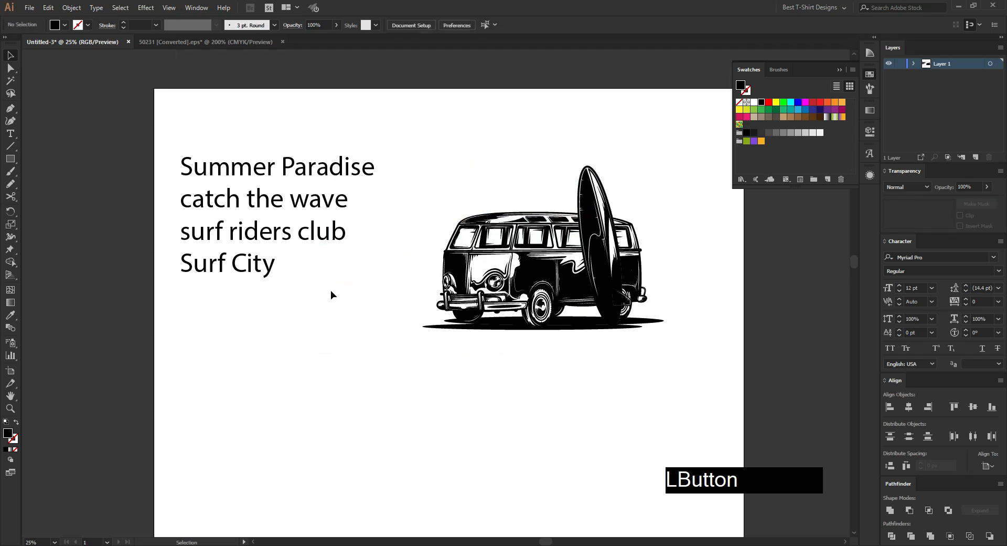
drag(344, 349, 222, 116)
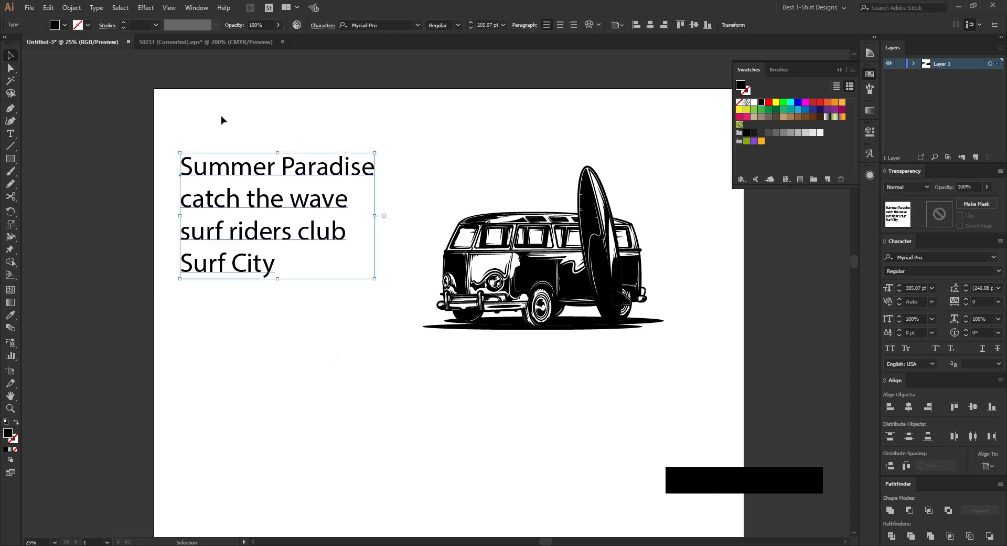
click(221, 116)
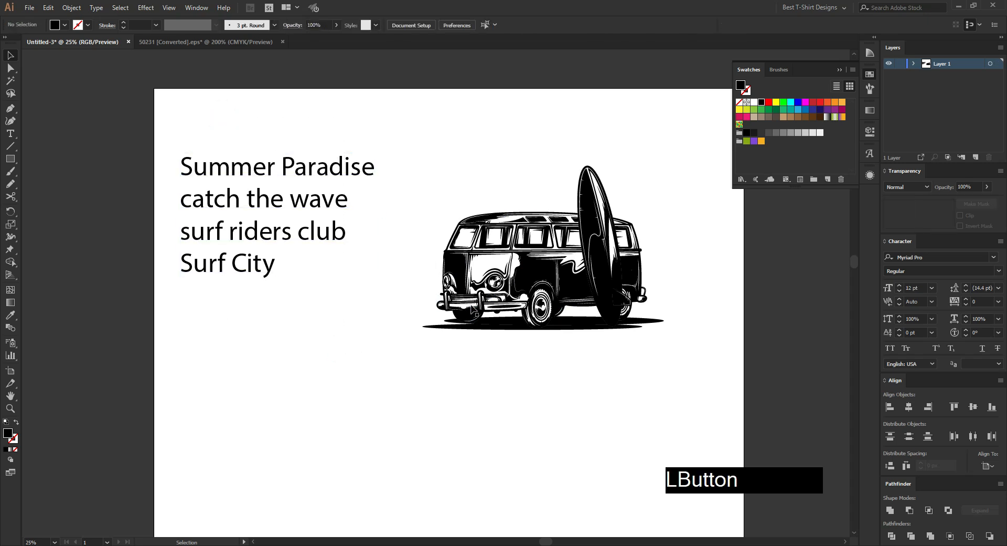
click(252, 278)
click(30, 7)
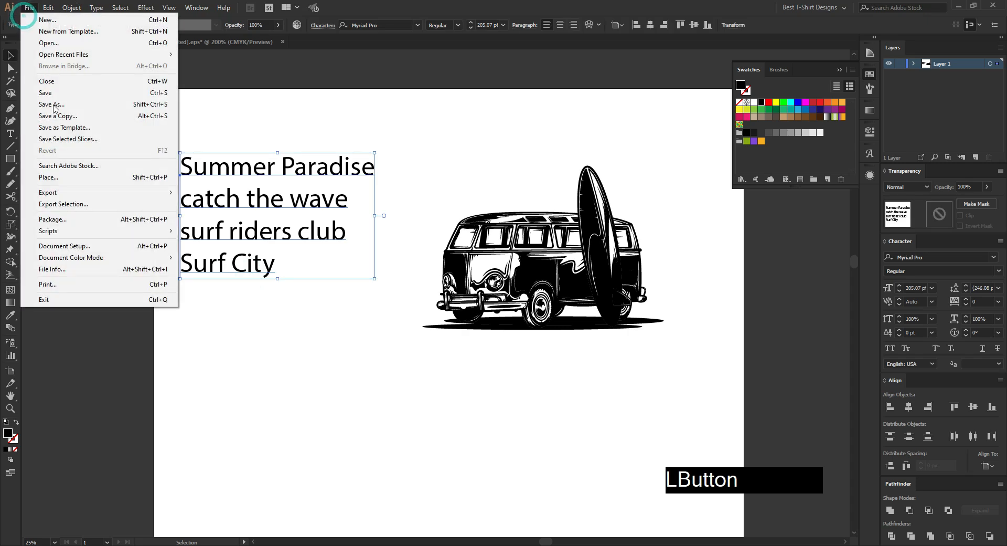
click(221, 232)
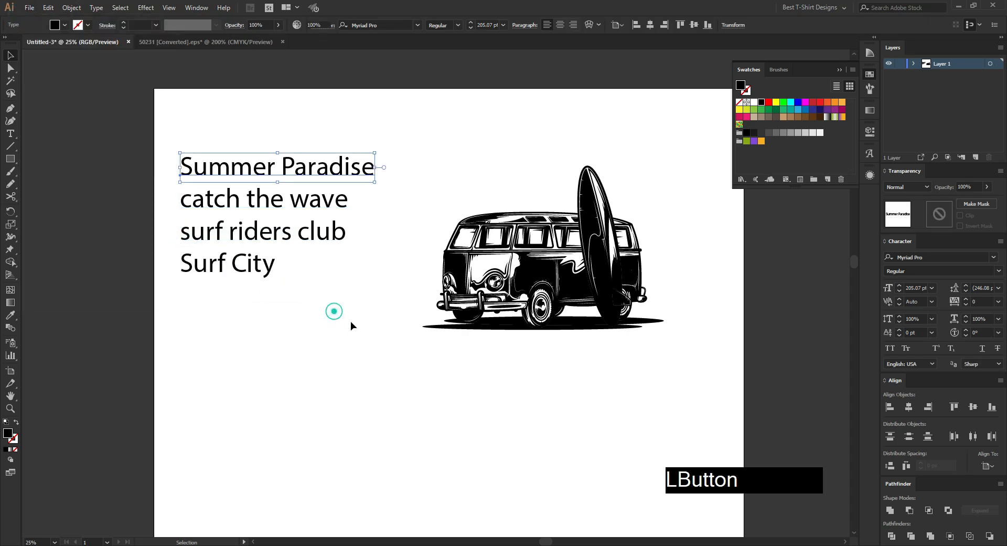
click(697, 324)
scroll(697, 324, up, 1)
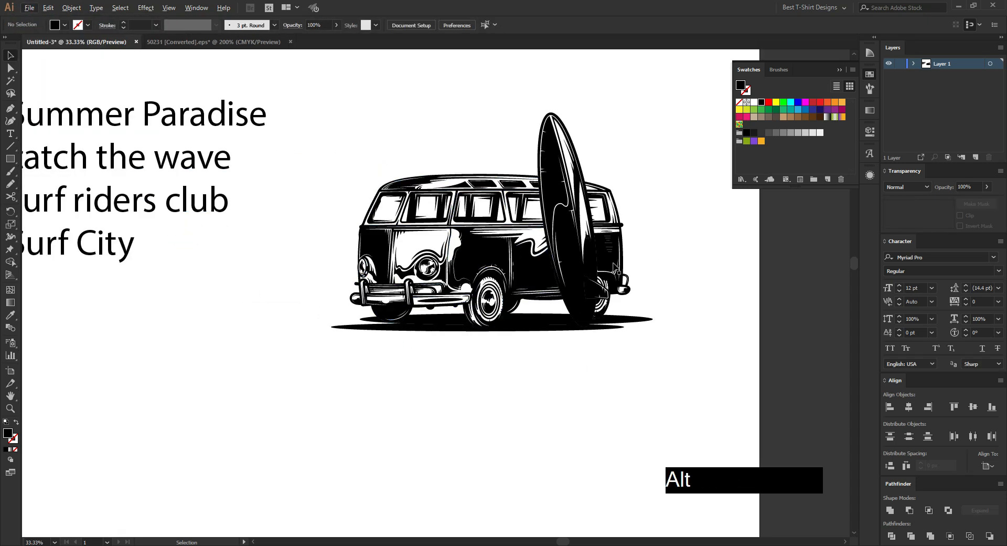
Review the source illustrations in the 50231 [Converted].eps document, then return to the untitled document with the van and text.
click(221, 42)
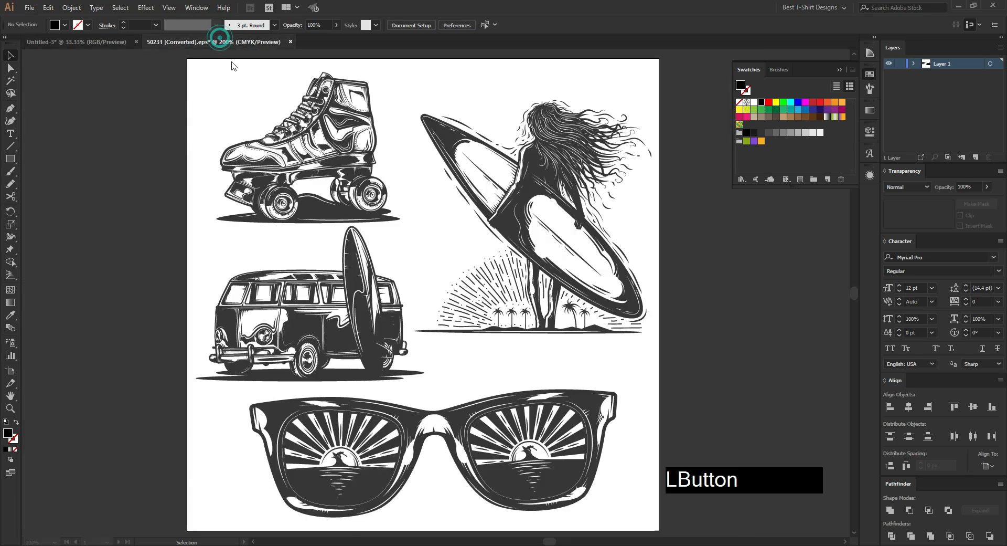
scroll(399, 222, down, 1)
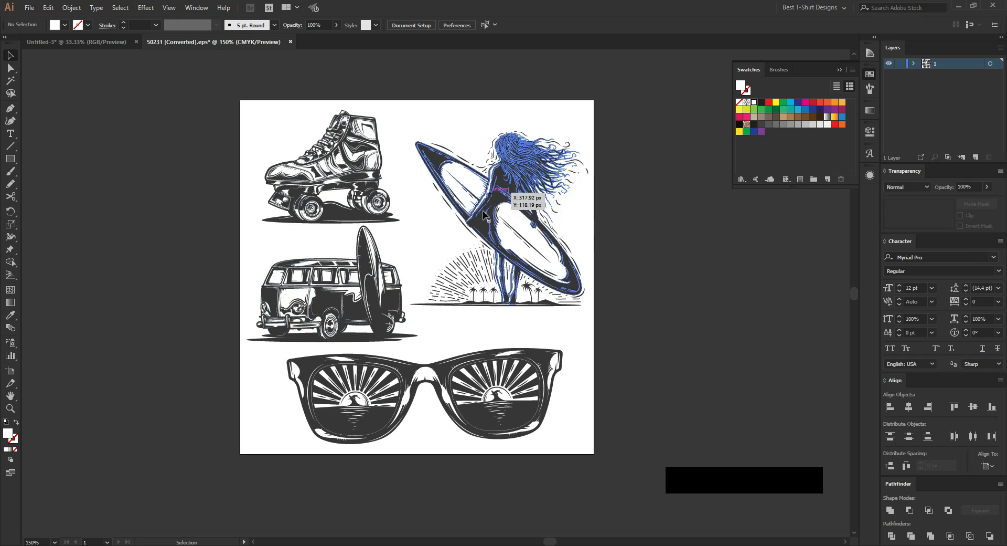
click(84, 41)
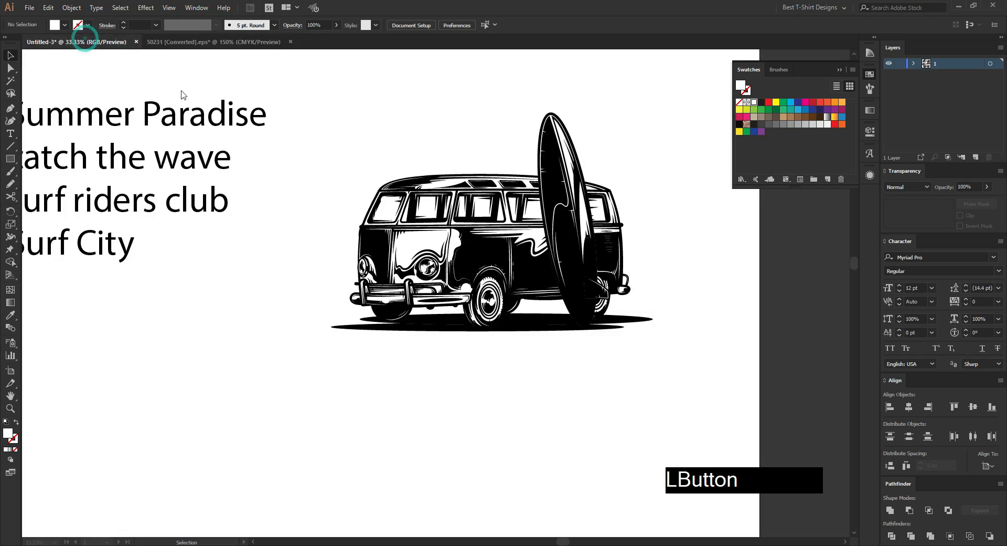
scroll(550, 195, down, 2)
click(482, 307)
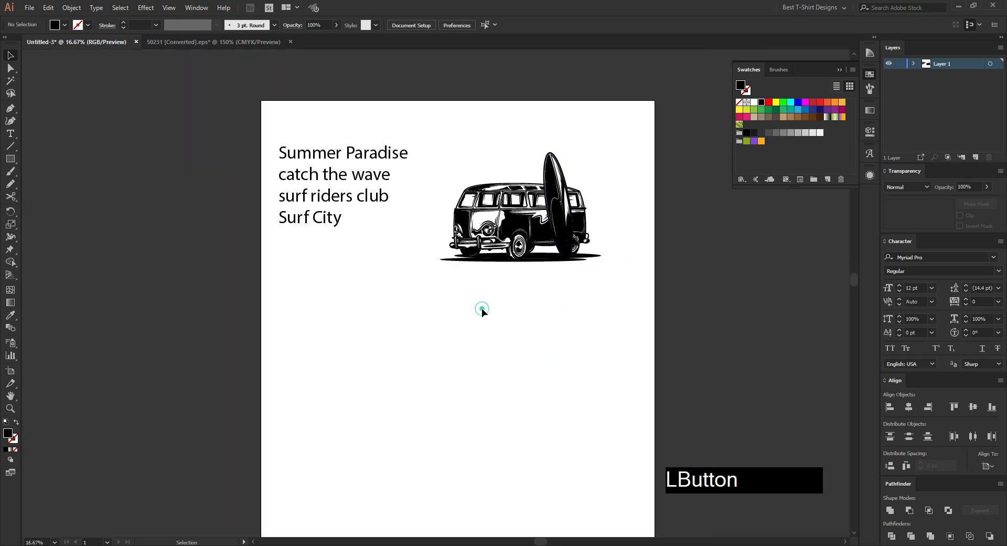
scroll(481, 281, up, 1)
click(583, 304)
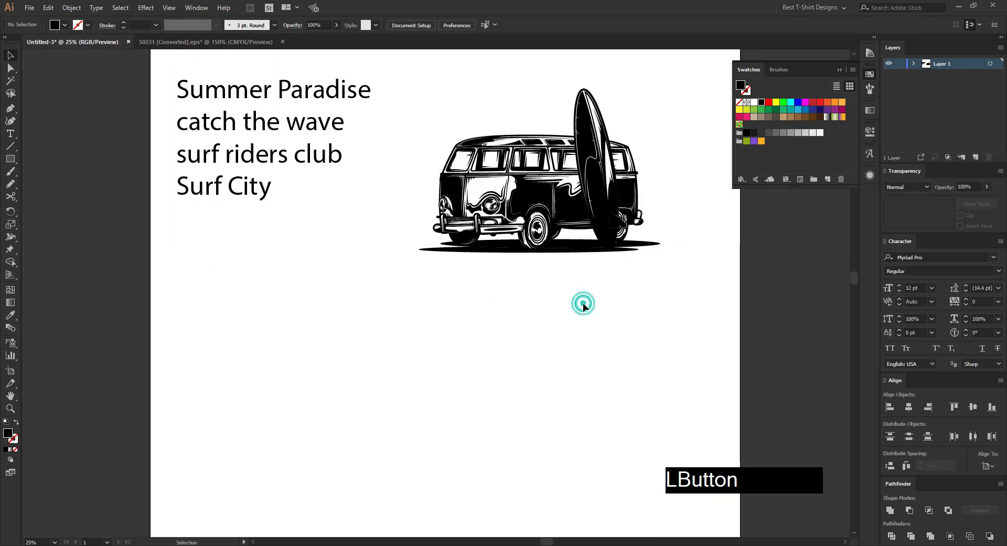
drag(673, 319, 719, 307)
click(490, 345)
click(562, 343)
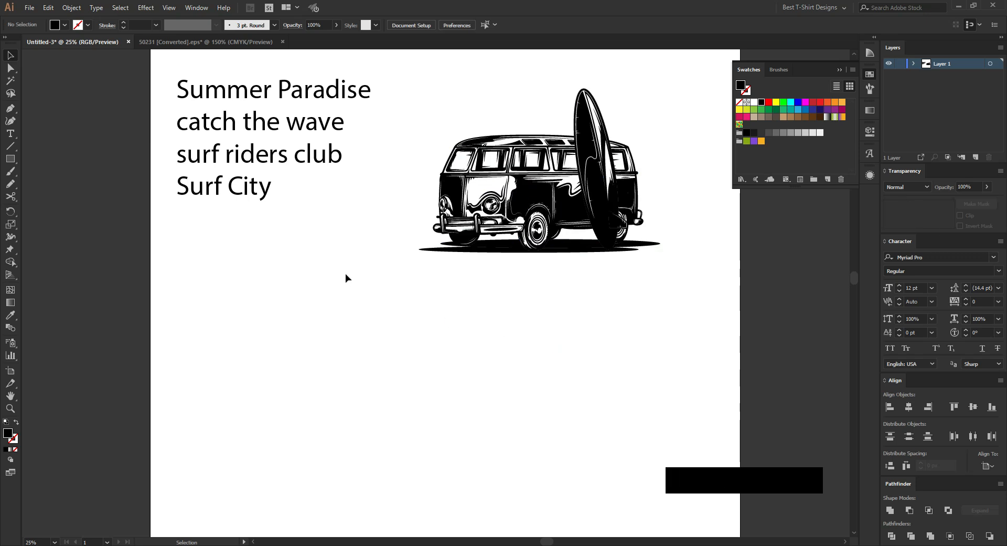
Move the Surf City text out to the empty area and bring it back just beneath the other text lines.
drag(342, 272, 184, 81)
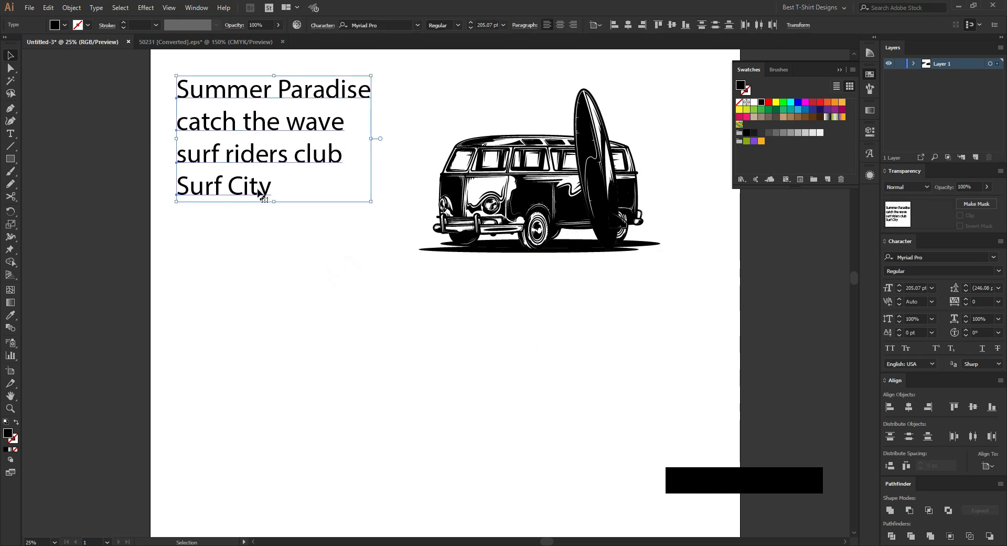
click(309, 287)
drag(230, 183, 423, 322)
drag(485, 331, 263, 199)
click(513, 330)
click(461, 341)
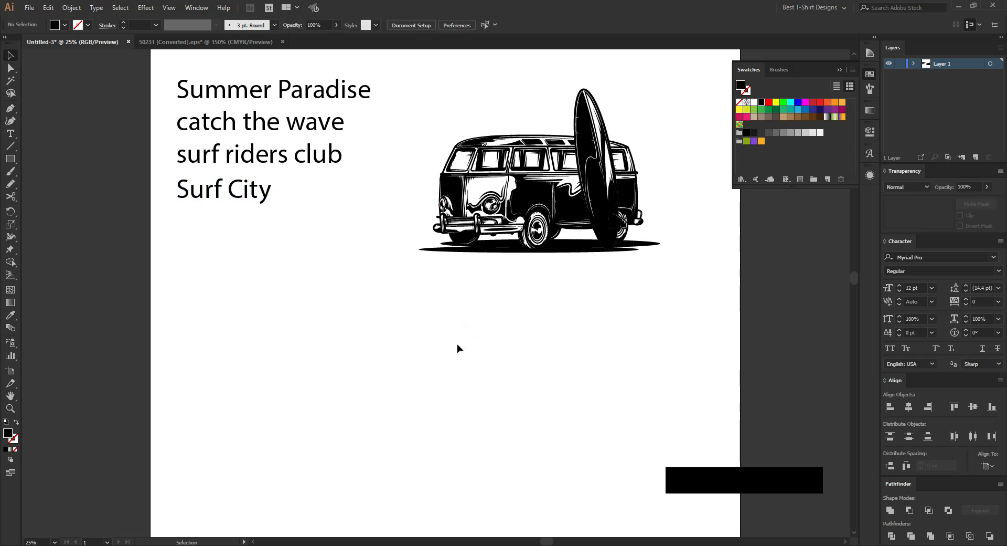
Move the two large striped color palettes off the artboard's left edge.
key(F10)
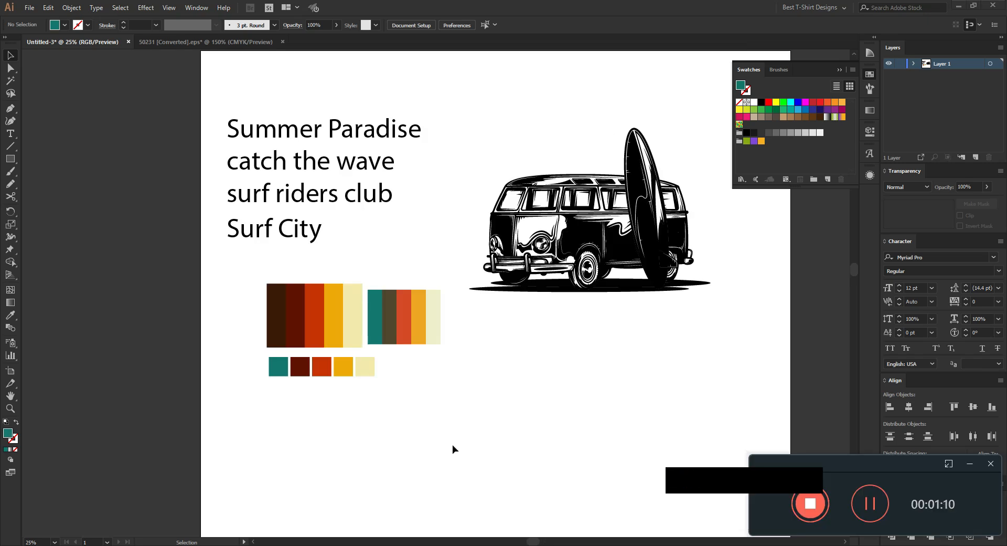
click(451, 445)
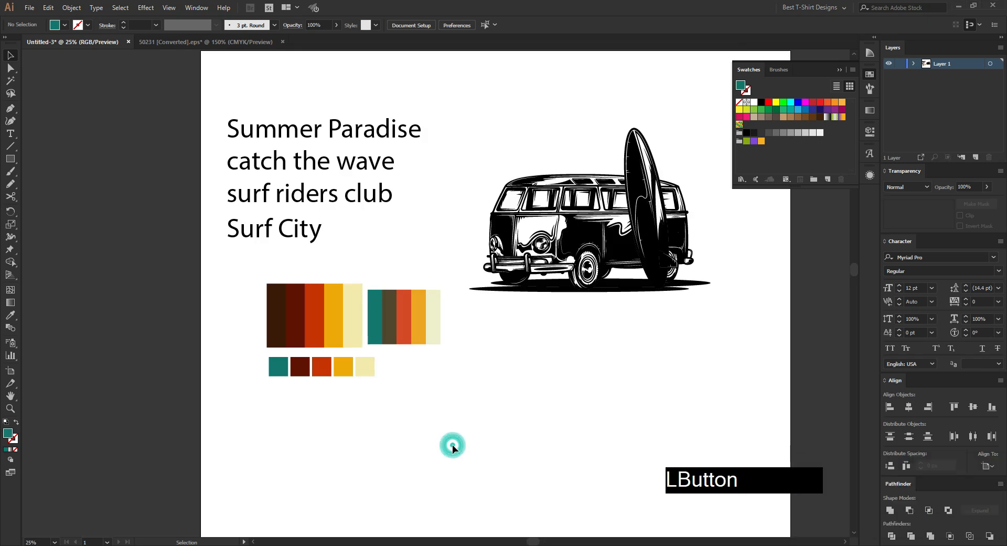
alt+scroll(379, 396, up, 1)
alt+scroll(316, 340, up, 1)
drag(128, 255, 194, 258)
alt+scroll(510, 292, down, 1)
Save the colors of the five small squares (teal, maroon, red, yellow, cream) as a new swatch color group.
drag(262, 309, 515, 374)
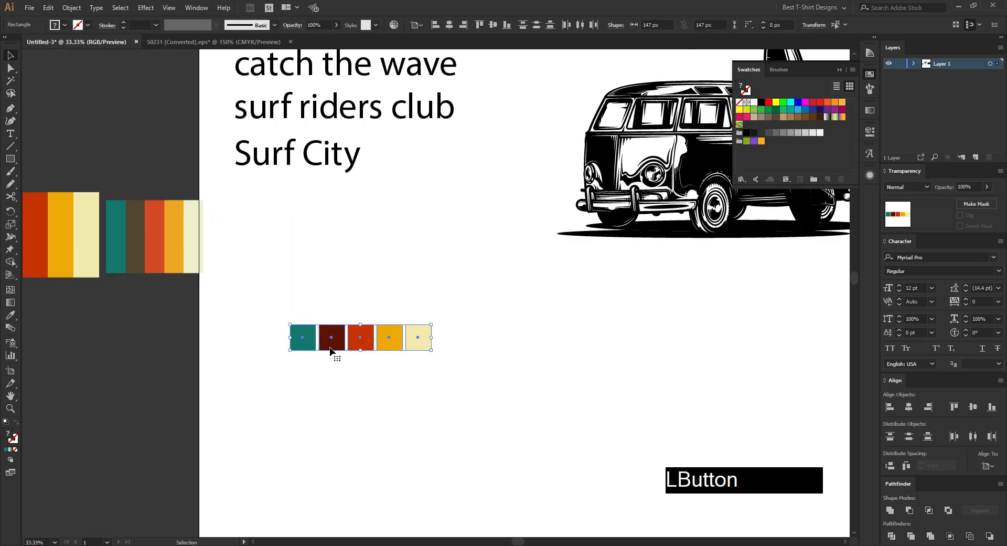
click(812, 179)
click(496, 314)
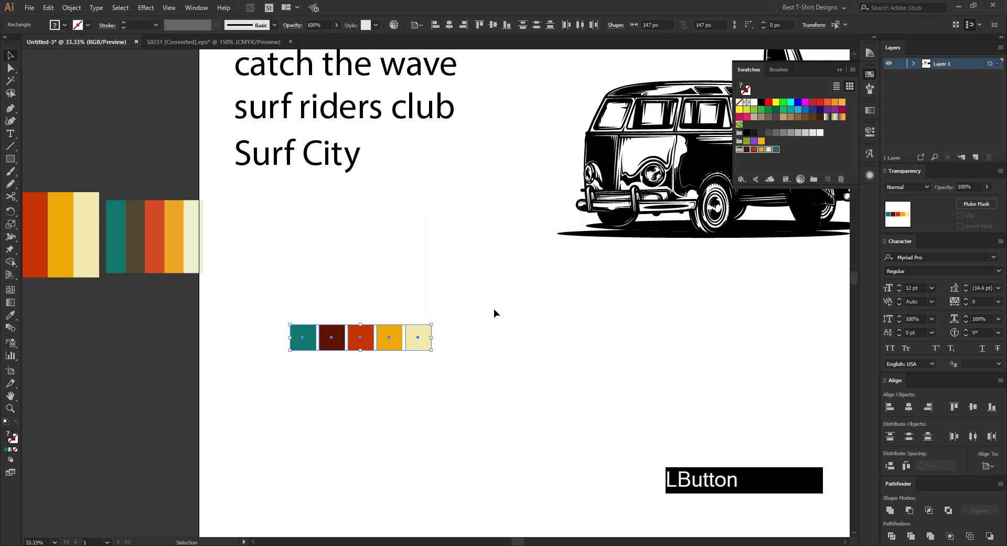
Move the row of five small color squares off the artboard, below the large palettes.
alt+scroll(414, 369, down, 1)
drag(430, 351, 223, 368)
click(578, 330)
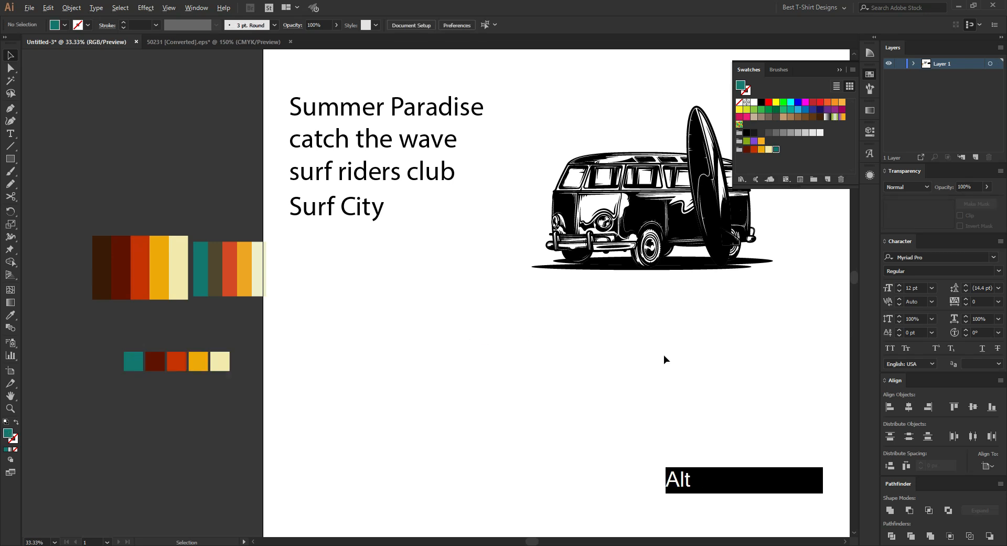
Move the van illustration toward the middle of the artboard, below the text lines.
alt+scroll(664, 354, up, 1)
alt+scroll(461, 356, down, 1)
drag(584, 359, 472, 359)
drag(543, 227, 465, 270)
click(433, 367)
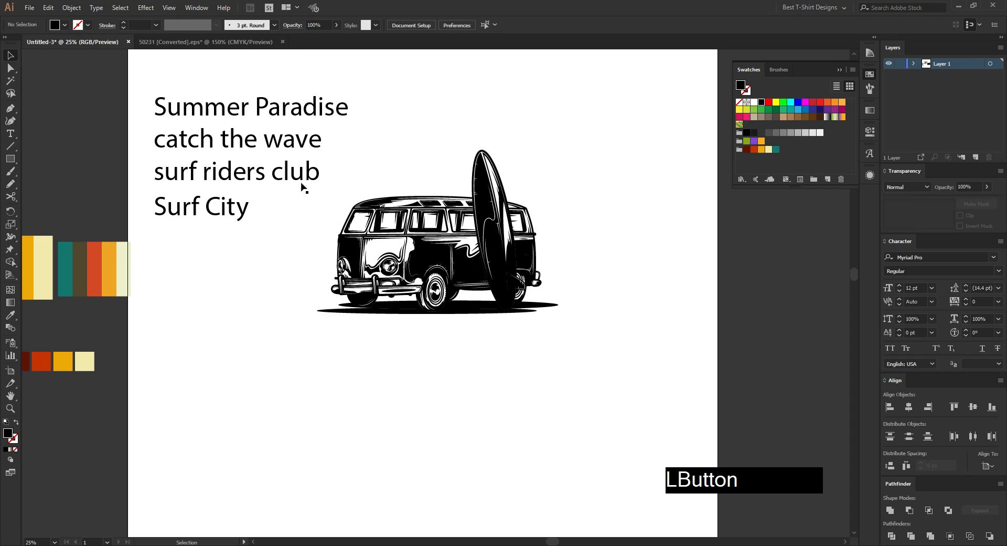
drag(485, 254, 488, 329)
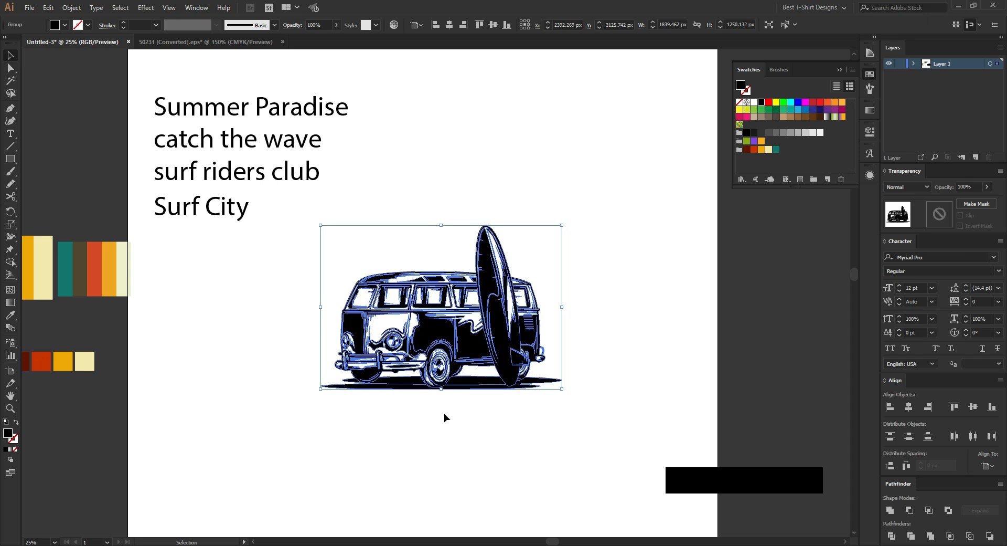
click(672, 382)
Draw a circle about 2022 px in diameter over the van and fill it with the cream palette color.
drag(14, 159, 49, 186)
drag(446, 326, 578, 425)
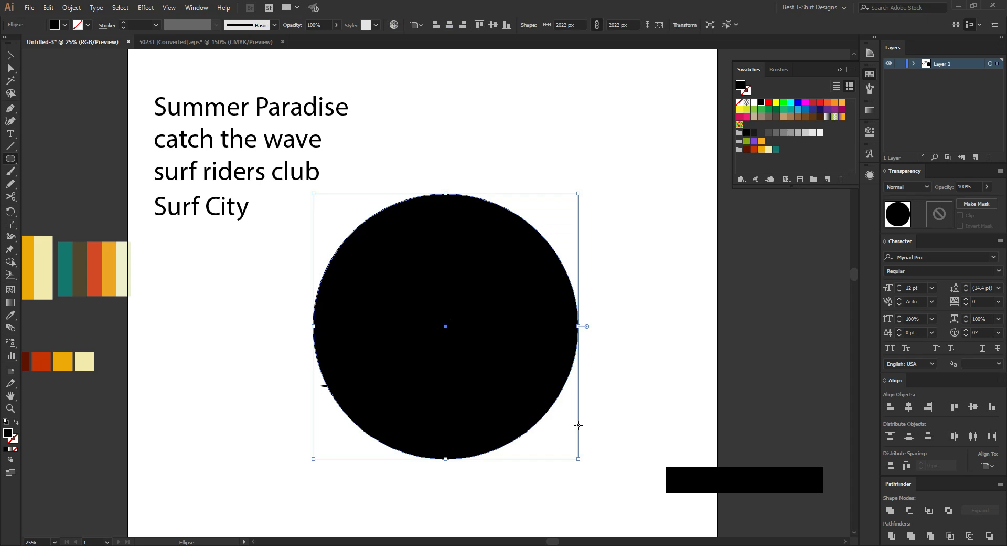
key(i)
click(84, 361)
Cut the cream circle and paste it behind the van illustration.
key(v)
key(ctrl)
key(ctrl+x)
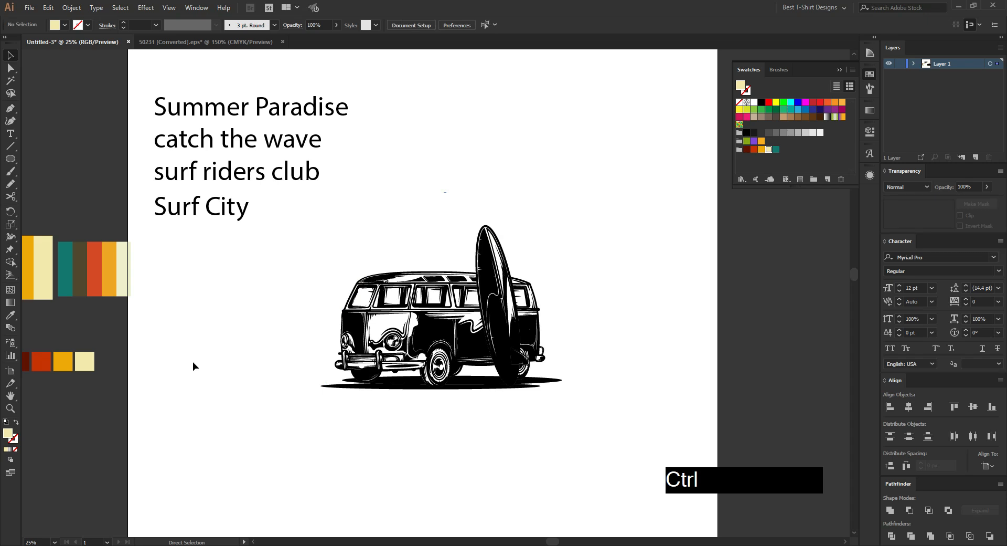
key(ctrl+b)
Align the van illustration and the cream circle to each other by their horizontal centers.
drag(609, 369, 446, 292)
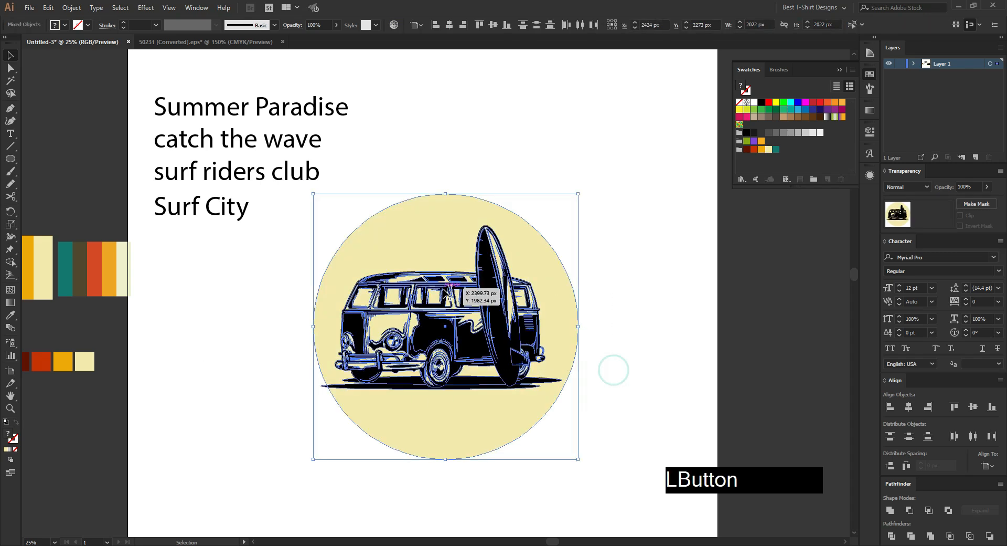
click(419, 28)
click(442, 37)
click(450, 25)
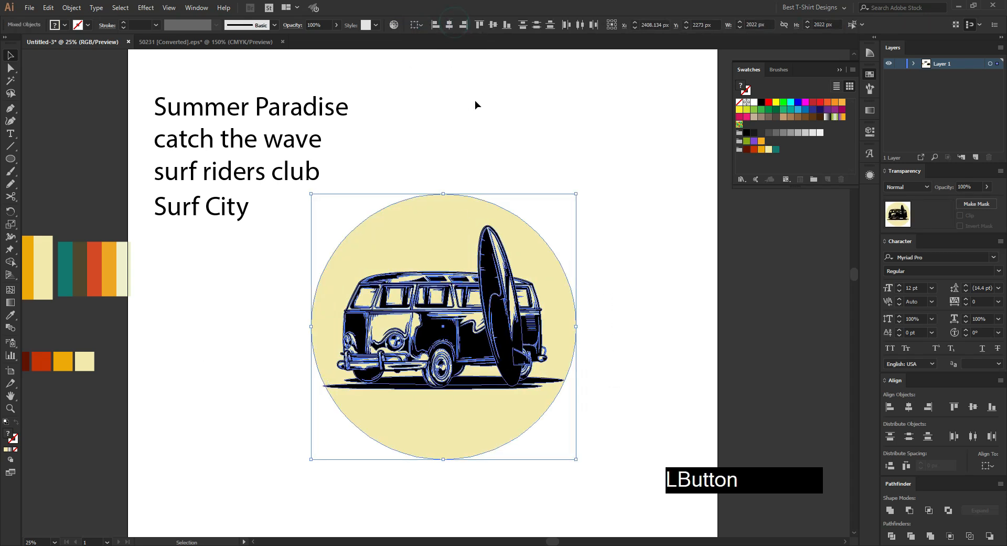
click(489, 130)
Draw two overlapping jagged cream shapes freehand with the Pencil tool, following the circle's edge down to the van's ground shadow.
scroll(505, 406, up, 1)
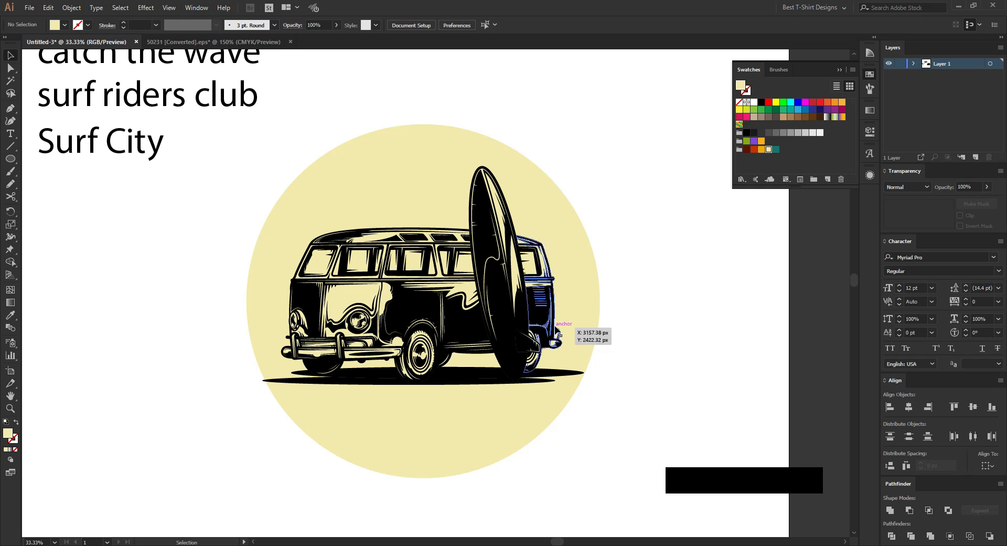
click(630, 304)
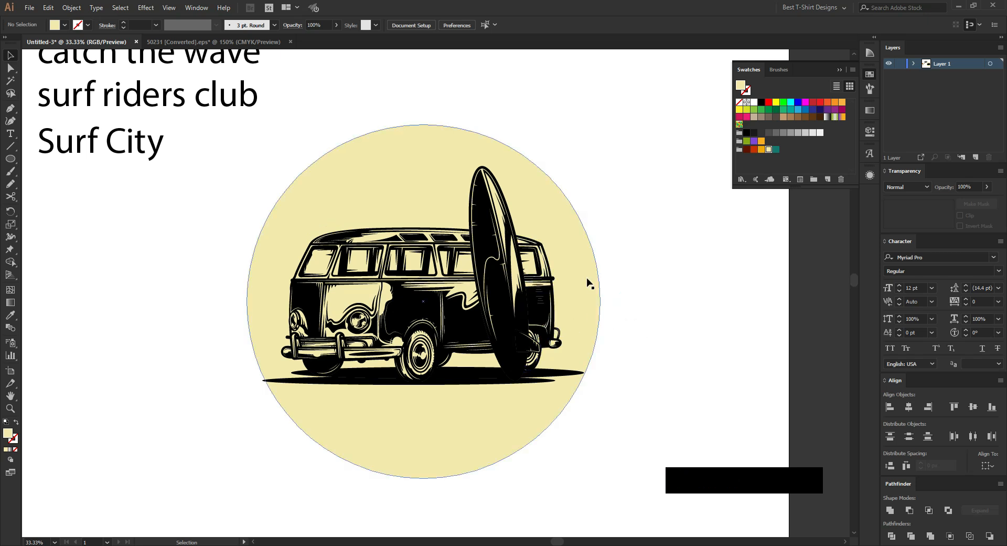
scroll(586, 284, down, 1)
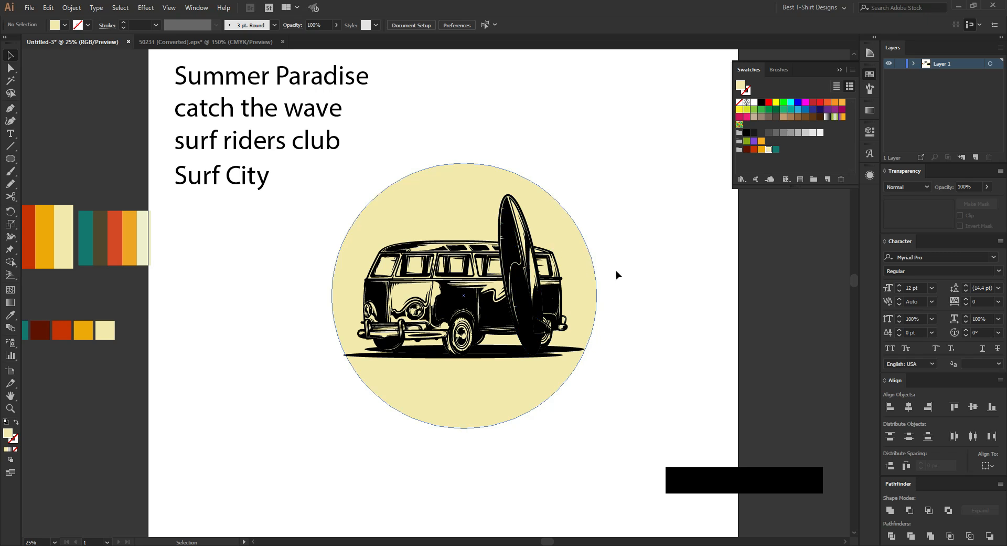
alt+scroll(617, 271, up, 1)
click(198, 395)
key(n)
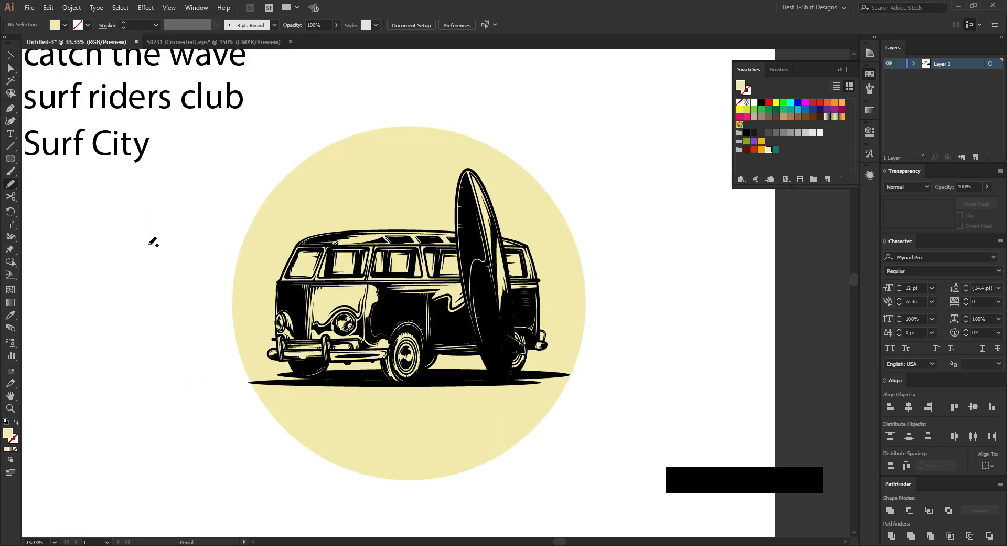
mouse_move(288, 383)
mouse_down()
mouse_move(220, 384)
mouse_move(213, 367)
mouse_up()
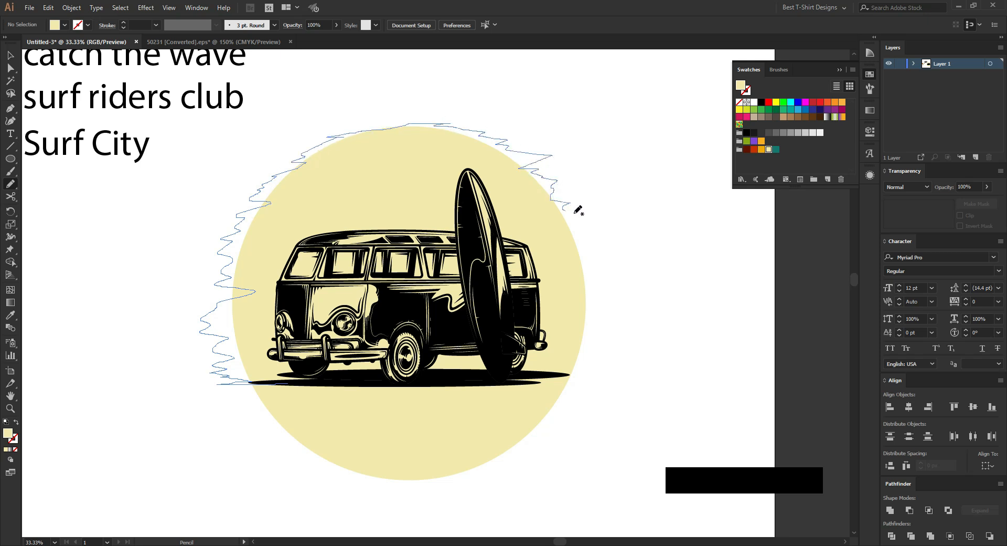
drag(596, 288, 593, 292)
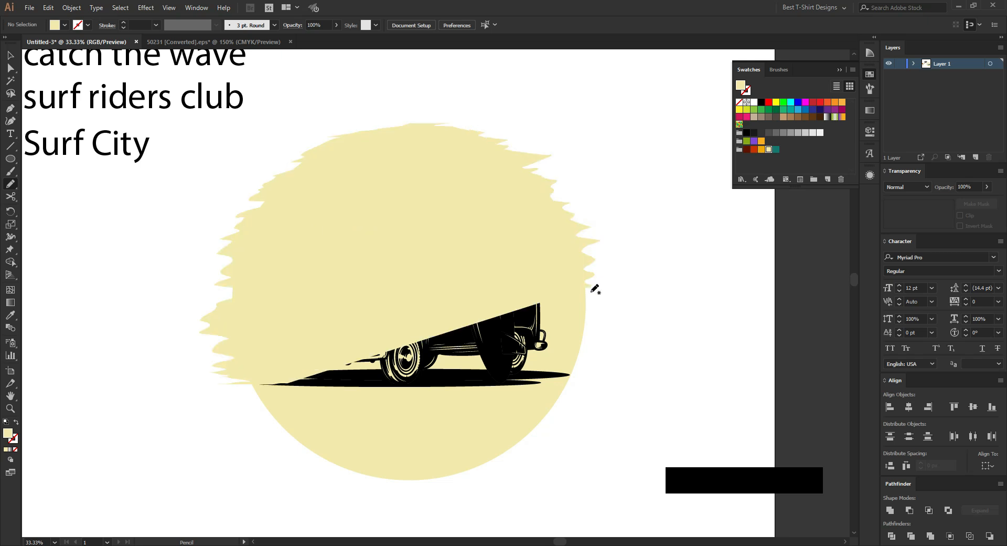
mouse_move(515, 288)
mouse_down()
mouse_move(606, 281)
mouse_move(592, 302)
mouse_up()
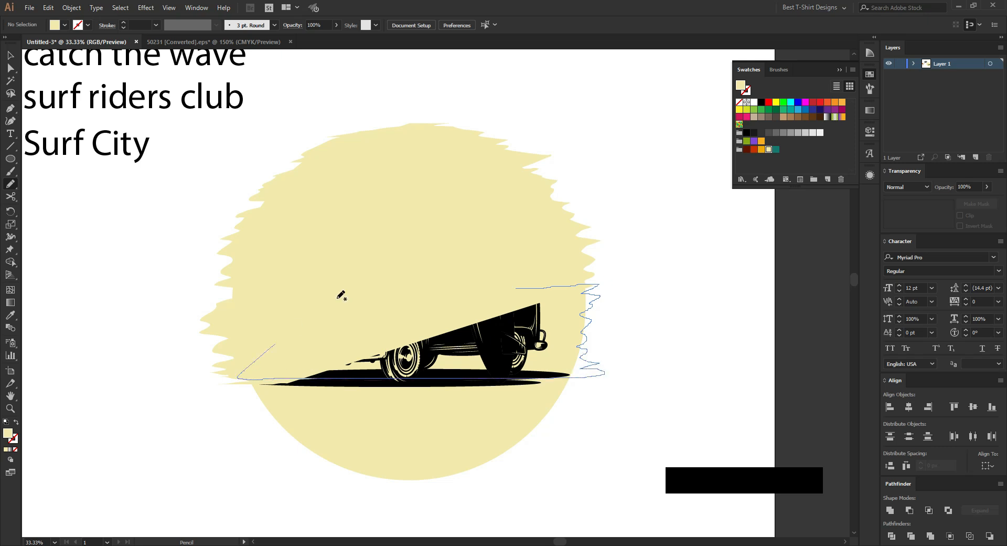
drag(341, 296, 393, 268)
Delete the original cream circle.
key(v)
click(464, 464)
key(Delete)
Unite the two jagged cream shapes into a single background shape.
click(572, 365)
shift+click(525, 213)
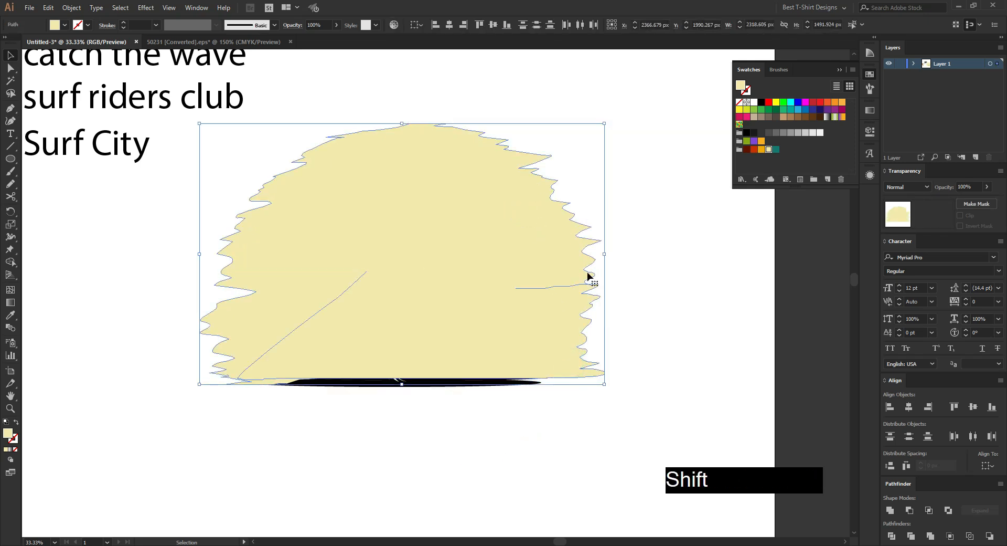
click(890, 511)
click(607, 416)
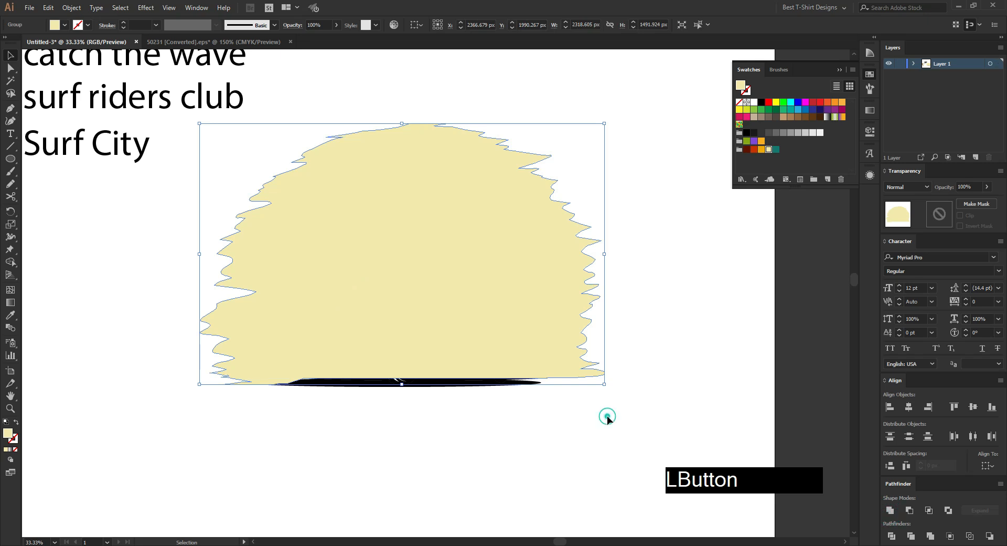
Bring the van and surfboard illustration in front of the cream background shape by cutting it and pasting it in front.
click(444, 389)
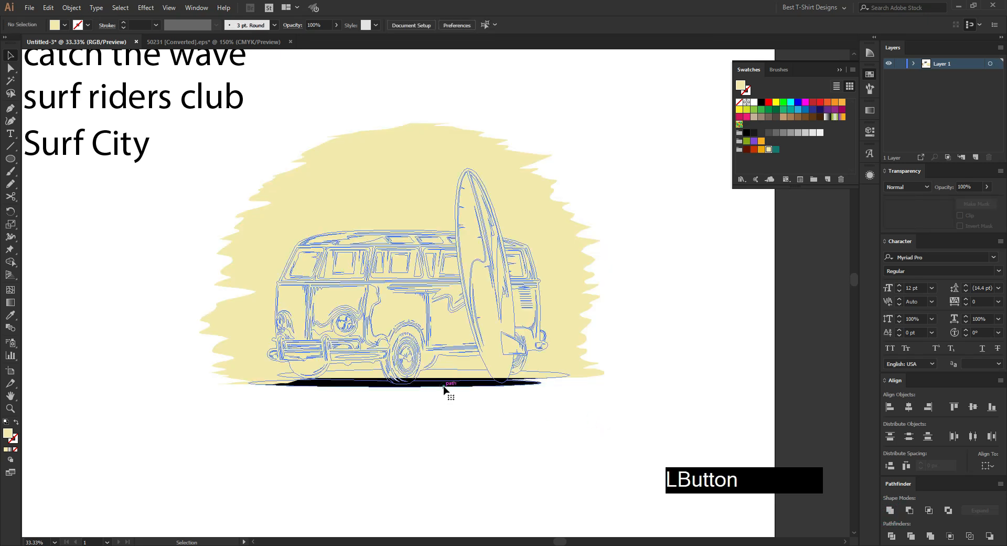
key(ctrl+x)
key(ctrl+f)
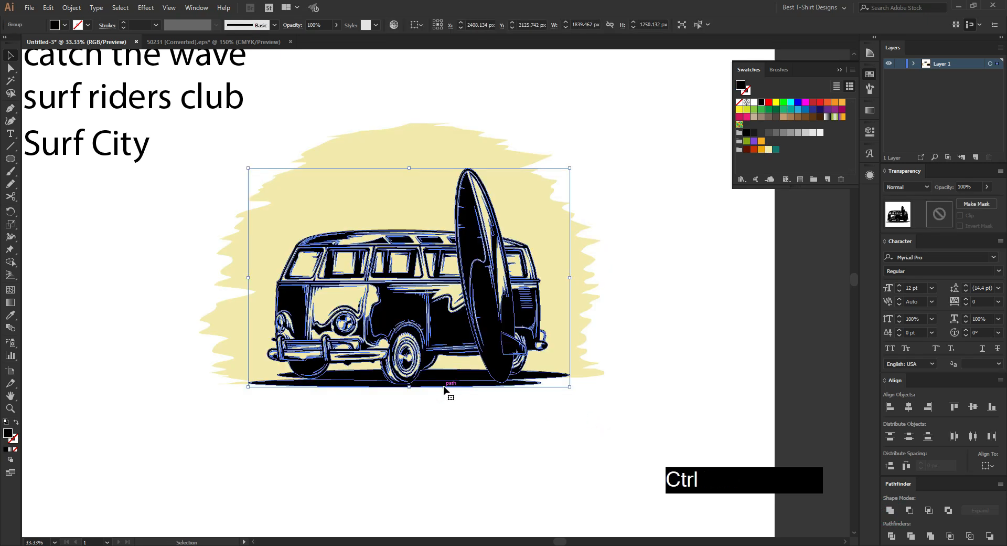
click(477, 450)
click(631, 294)
click(554, 271)
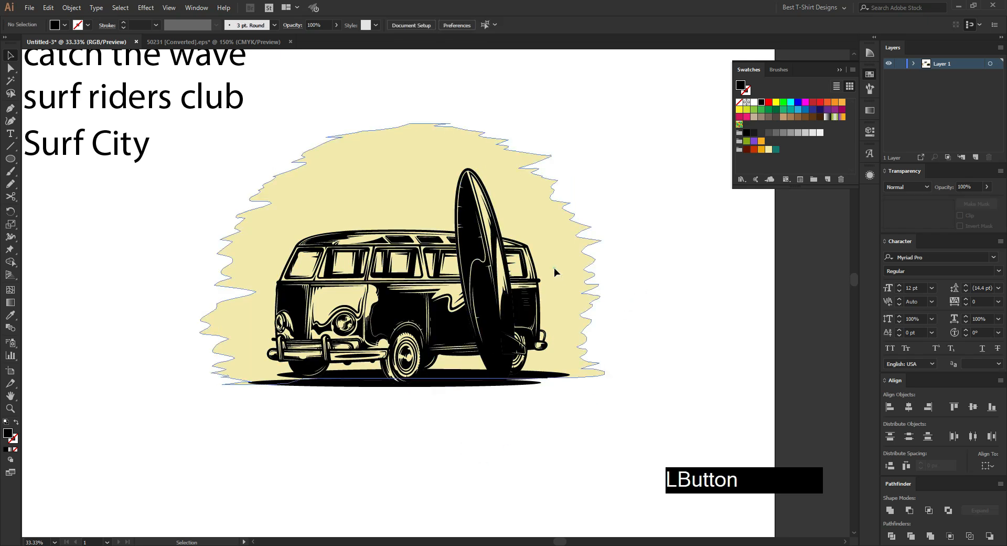
Erase the cream shape's uneven bottom edge along the van's ground shadow so that it is cut straight.
key(shift+e)
drag(636, 460, 148, 375)
key(v)
click(639, 452)
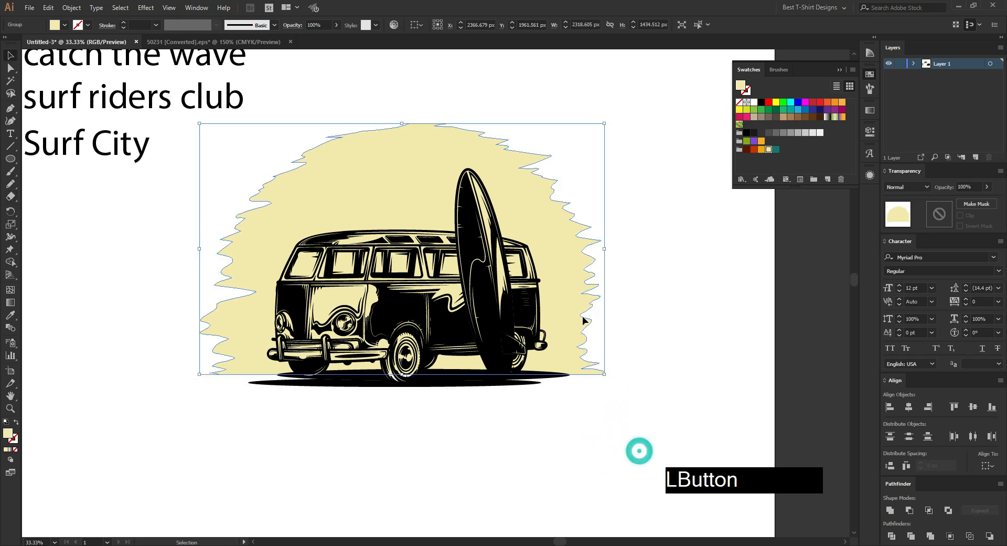
Nudge the cream background shape down until its flat bottom edge sits behind the van's ground shadow, and deselect it.
click(582, 317)
key(Down)
key(Down)
key(Down)
key(Down)
key(Down)
key(Down)
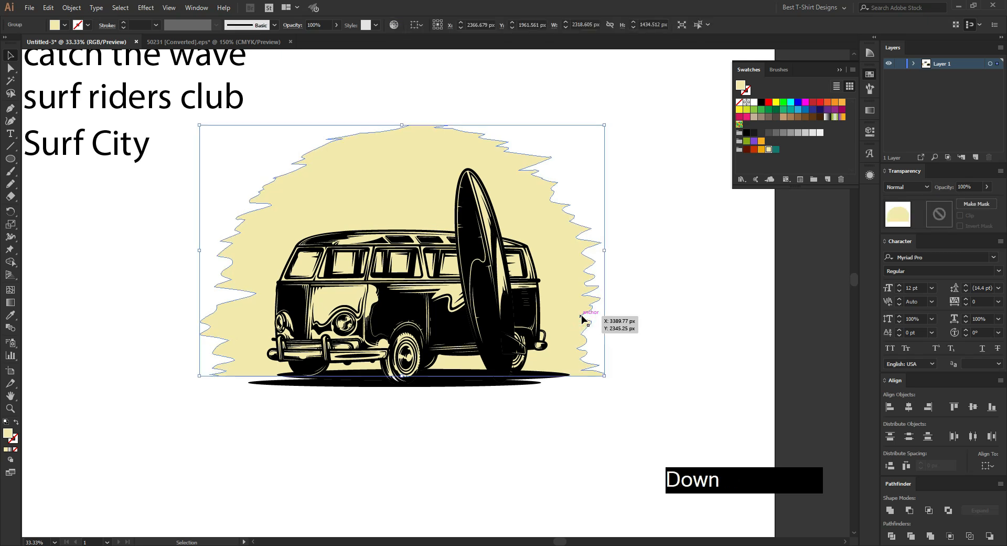
key(Down)
key(Down)
key(Down)
key(Down)
key(Down)
key(Down)
key(Down)
key(Down)
key(Down)
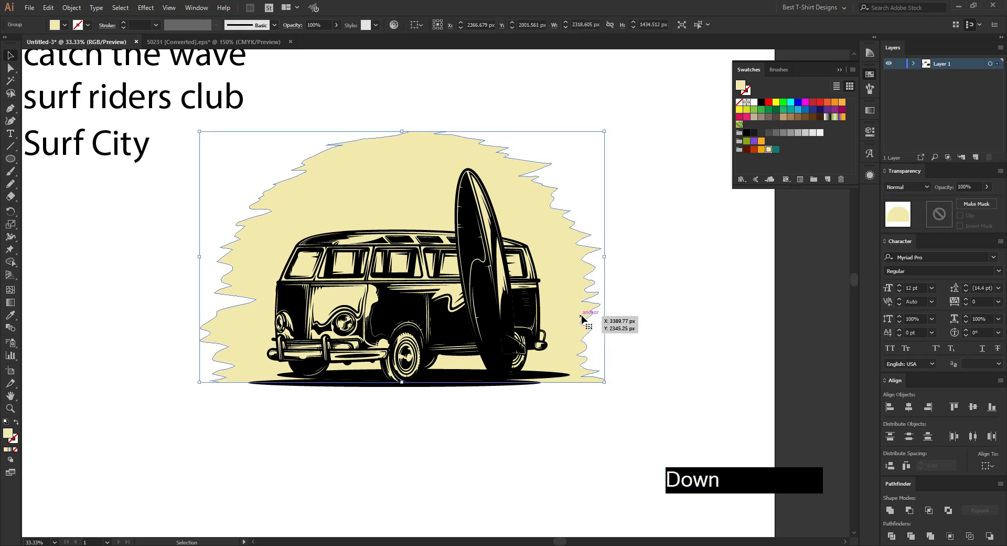
click(459, 462)
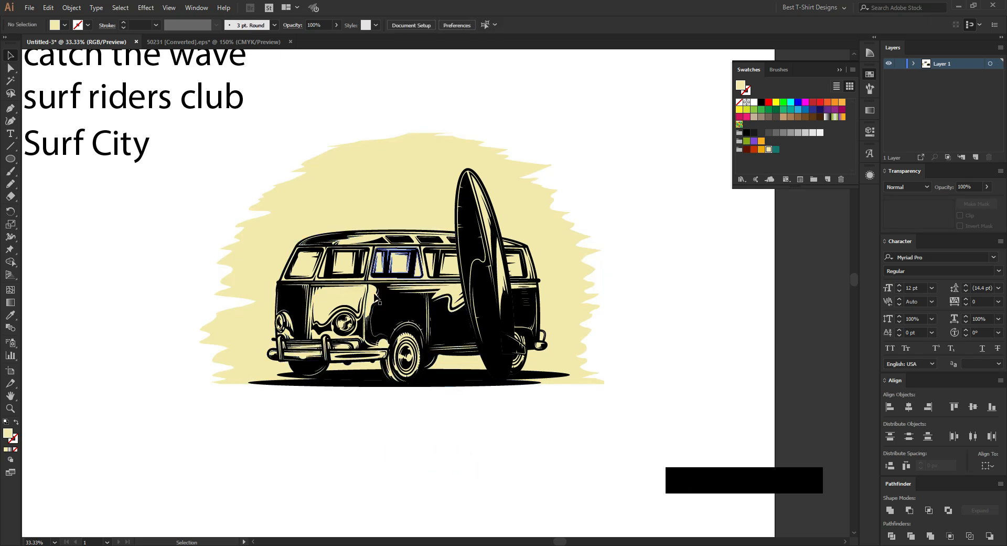
drag(465, 423, 355, 111)
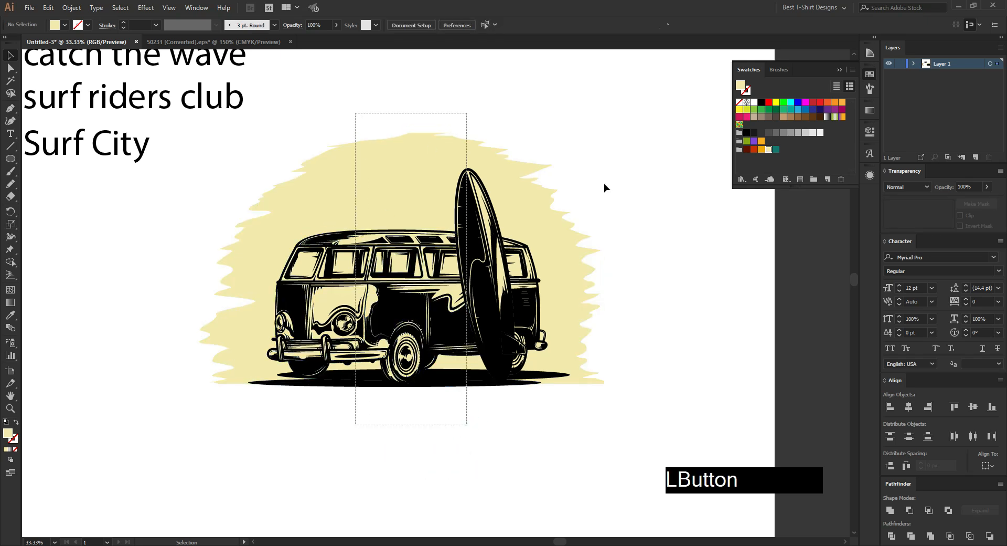
click(622, 185)
Shorten the long spike on the cream shape's upper right edge by nudging its anchor points inward.
key(a)
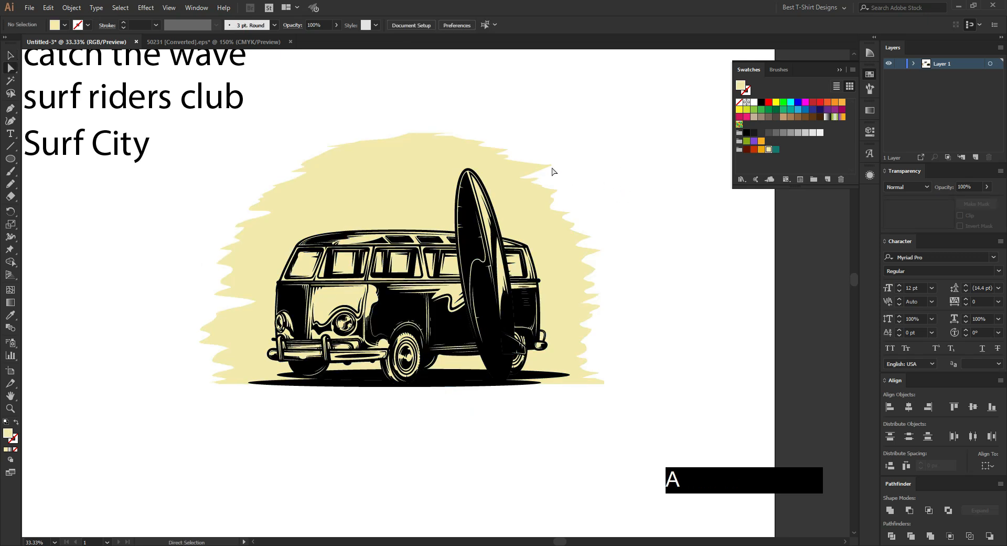
click(549, 165)
alt+scroll(556, 162, up, 3)
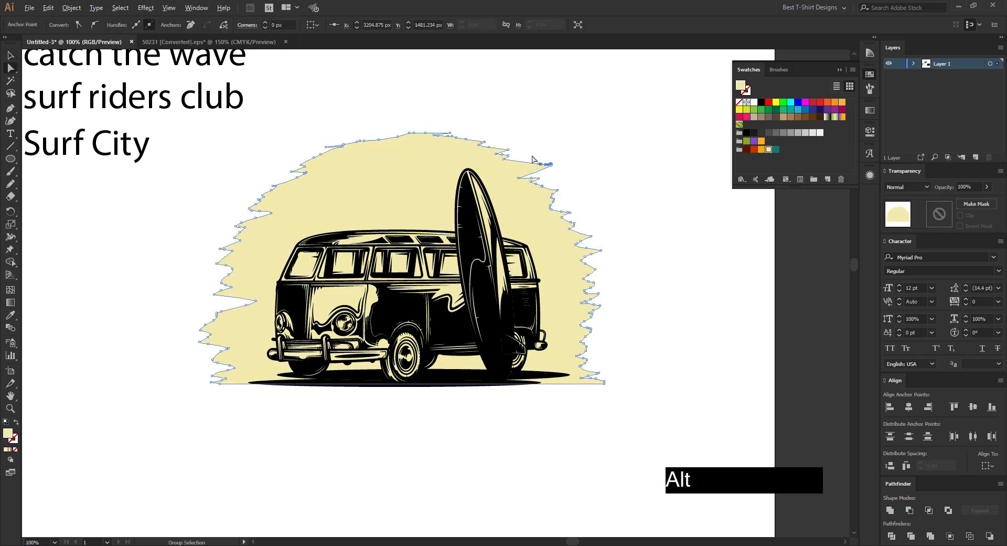
drag(610, 155, 535, 215)
key(Left)
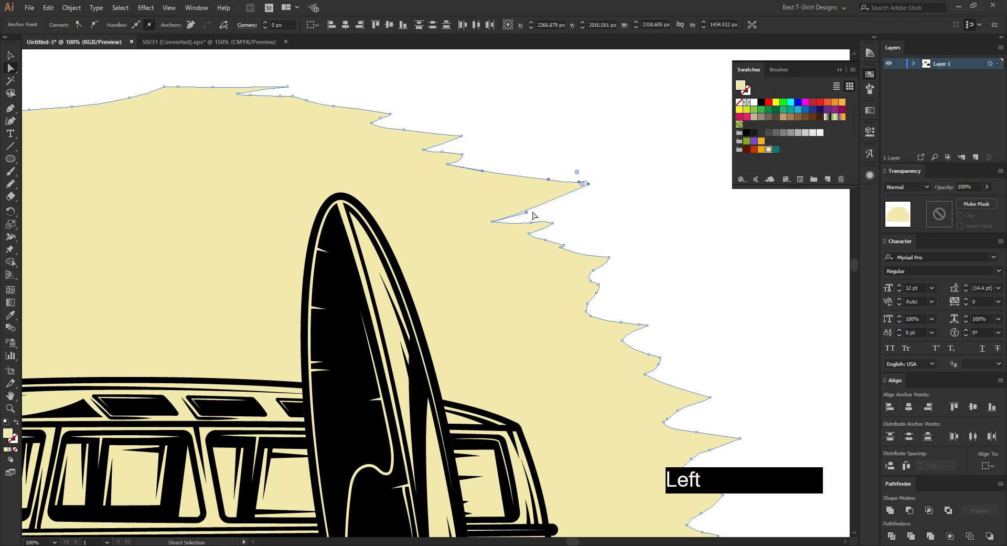
key(Left)
key(shift)
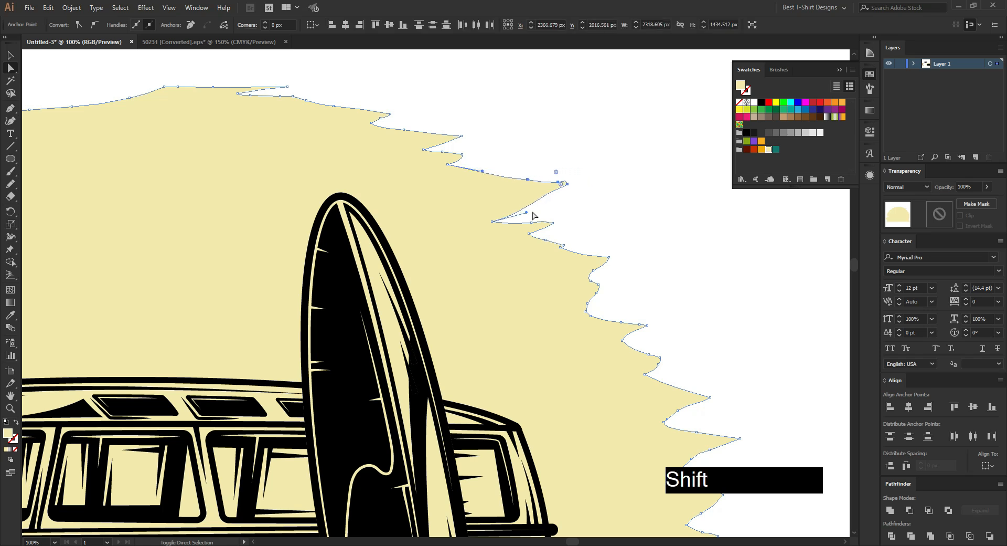
key(shift+Left)
key(shift+Left)
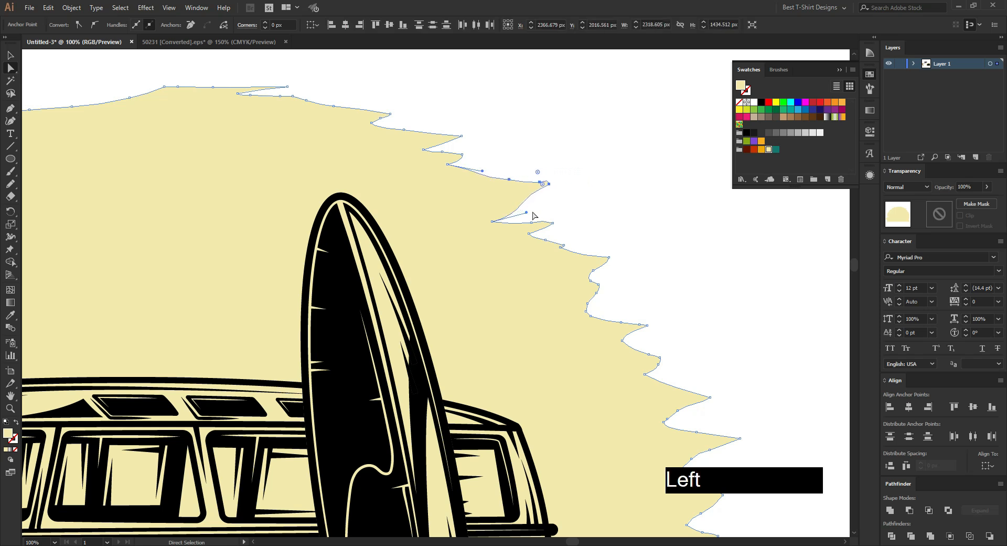
key(v)
key(alt)
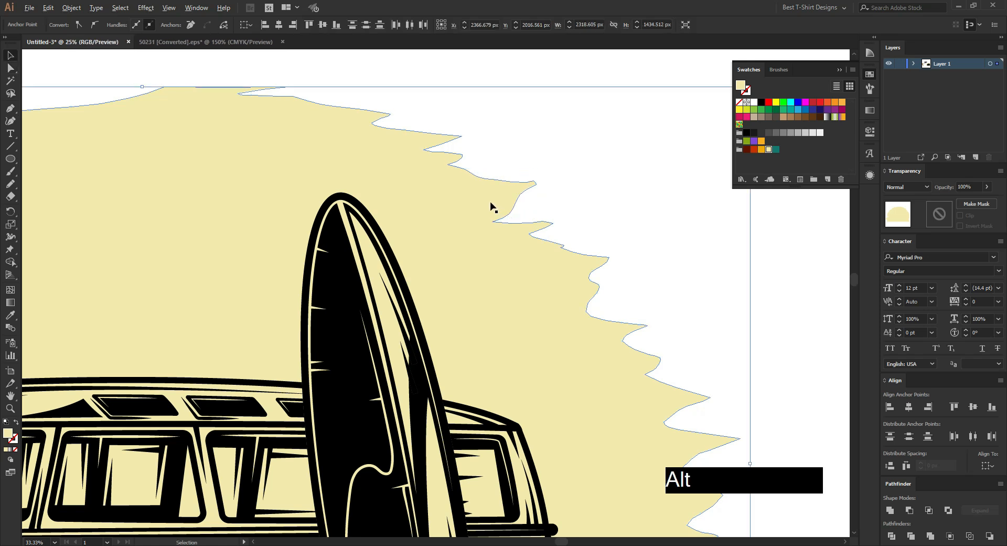
scroll(491, 207, down, 4)
click(593, 214)
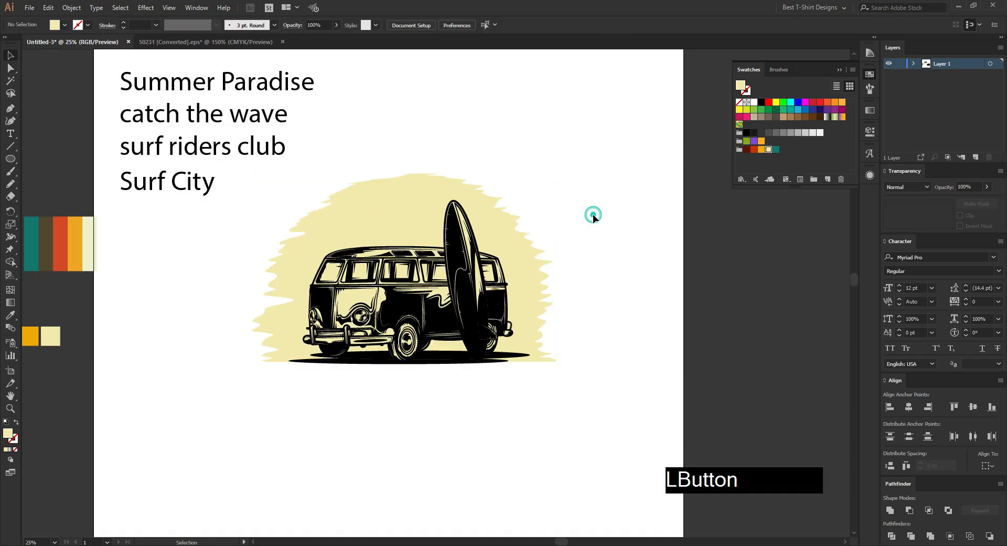
Move the van and surfboard illustration up and to the right, clear of the cream background shape.
key(alt)
scroll(577, 215, up, 1)
scroll(557, 217, down, 2)
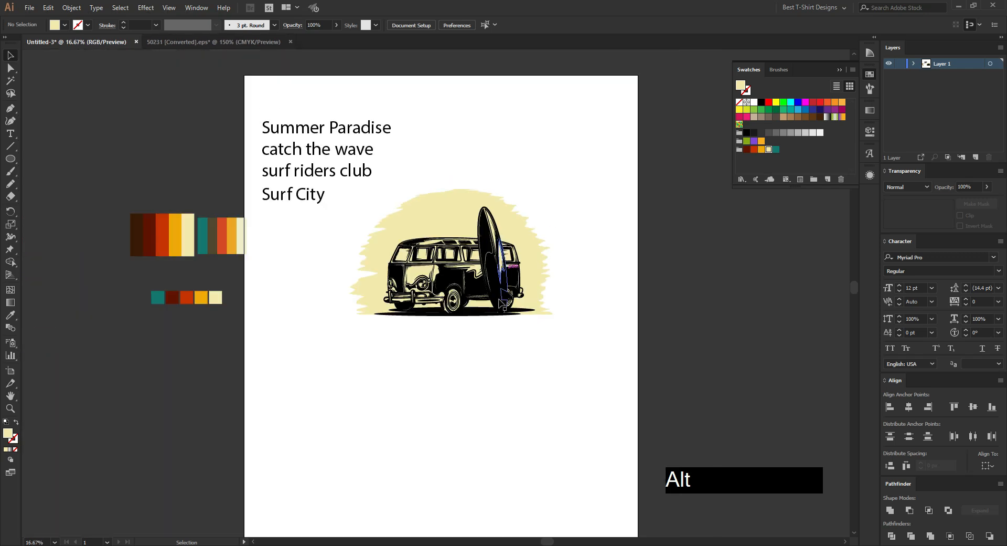
scroll(507, 304, up, 1)
click(508, 312)
drag(508, 312, 609, 161)
key(alt)
scroll(513, 292, up, 1)
click(631, 302)
Draw a horizontal line about 2760 px long across the cream shape and copy it downward into four lines spaced about 243 px apart.
click(9, 146)
drag(183, 269, 666, 269)
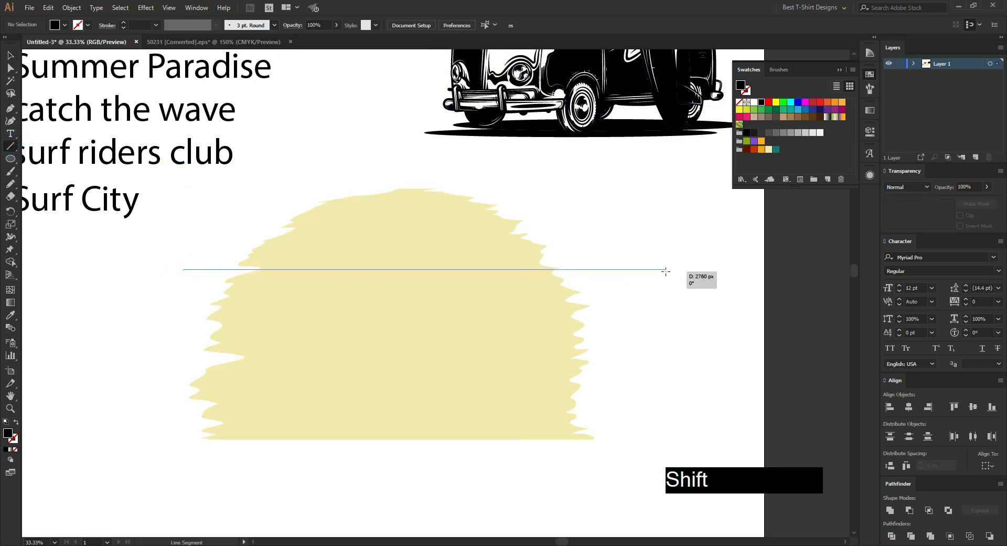
key(v)
drag(600, 291, 602, 315)
key(ctrl+d)
key(ctrl+d)
Align the four lines and the cream shape by their horizontal centers and divide the shape along the lines with Pathfinder Divide.
drag(477, 504, 389, 156)
click(449, 24)
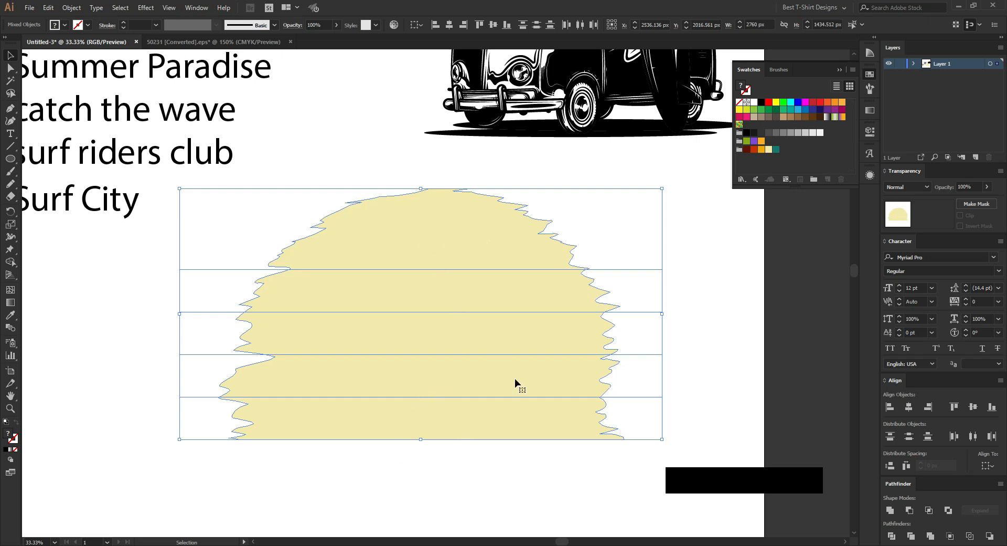
drag(485, 489, 373, 218)
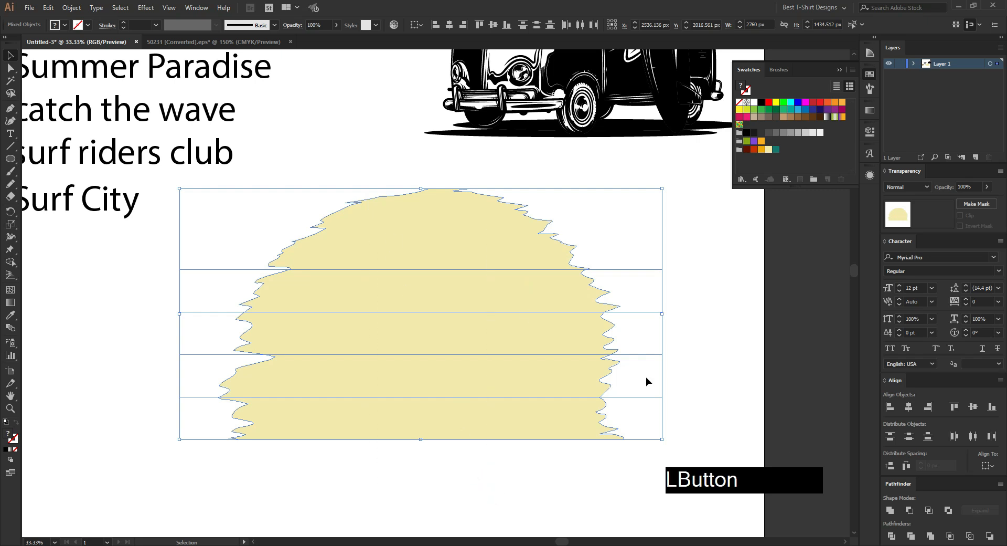
click(894, 539)
Ungroup the divided cream shape into separate horizontal bands.
click(500, 464)
click(456, 250)
right_click(457, 247)
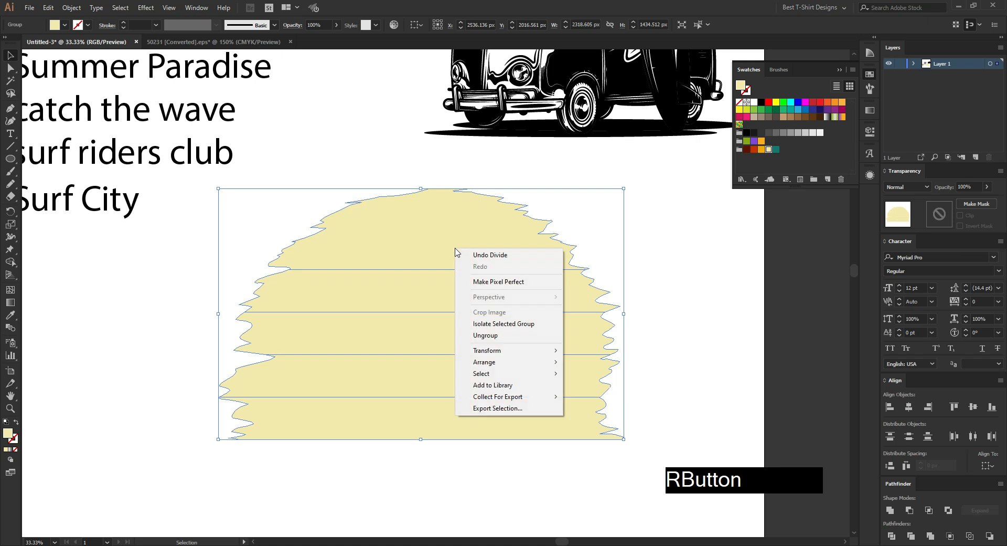
click(485, 335)
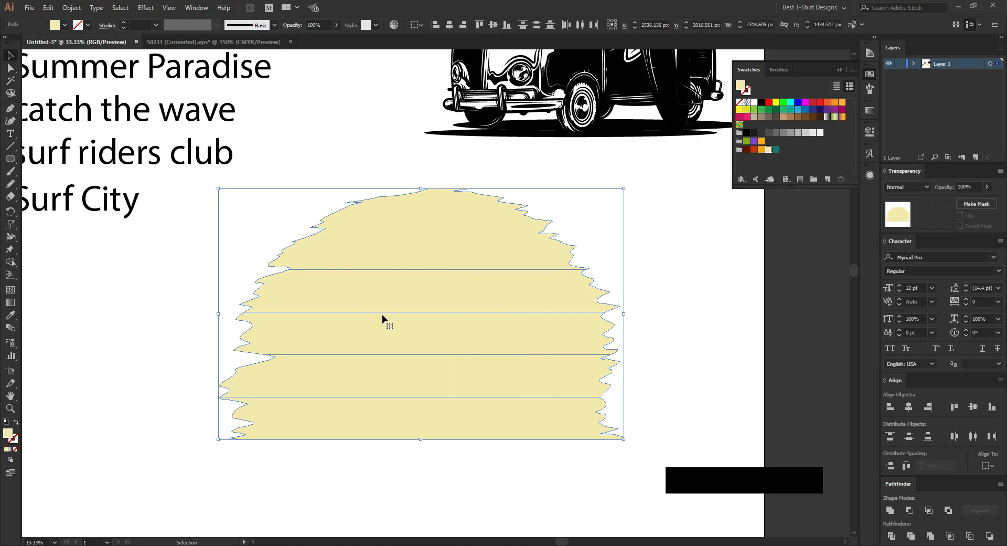
Check the separated horizontal bands by selecting them one after another.
alt+scroll(451, 309, up, 1)
scroll(451, 311, down, 1)
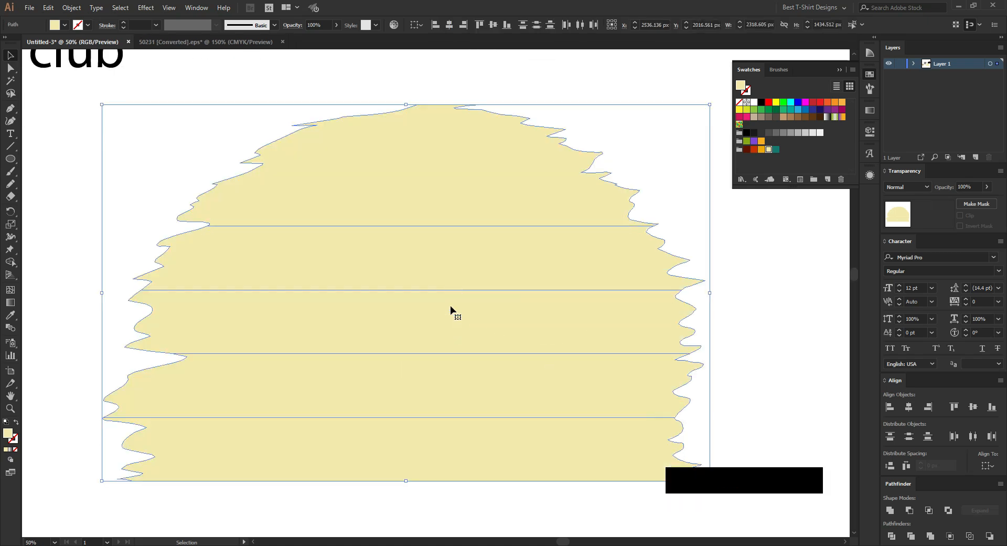
click(201, 135)
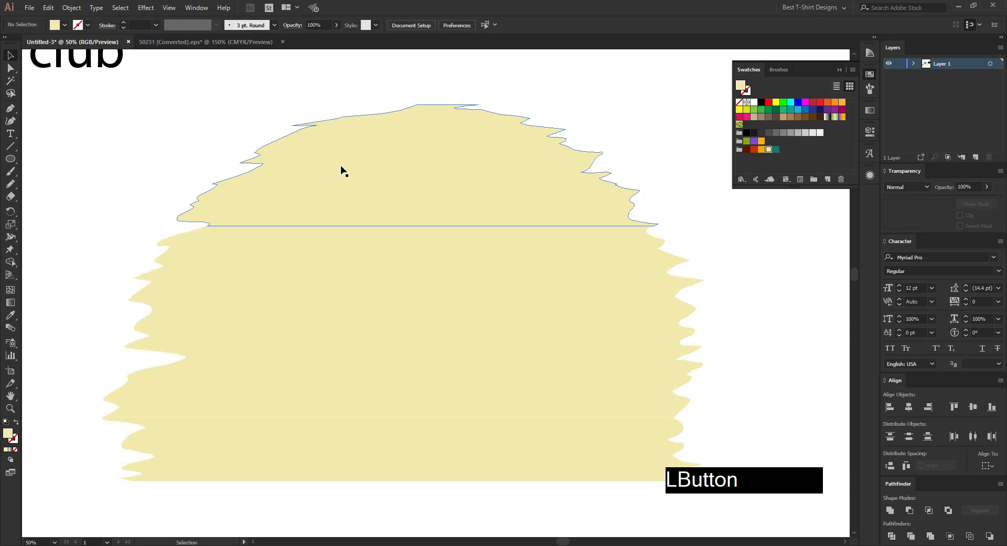
click(341, 168)
click(315, 261)
click(315, 315)
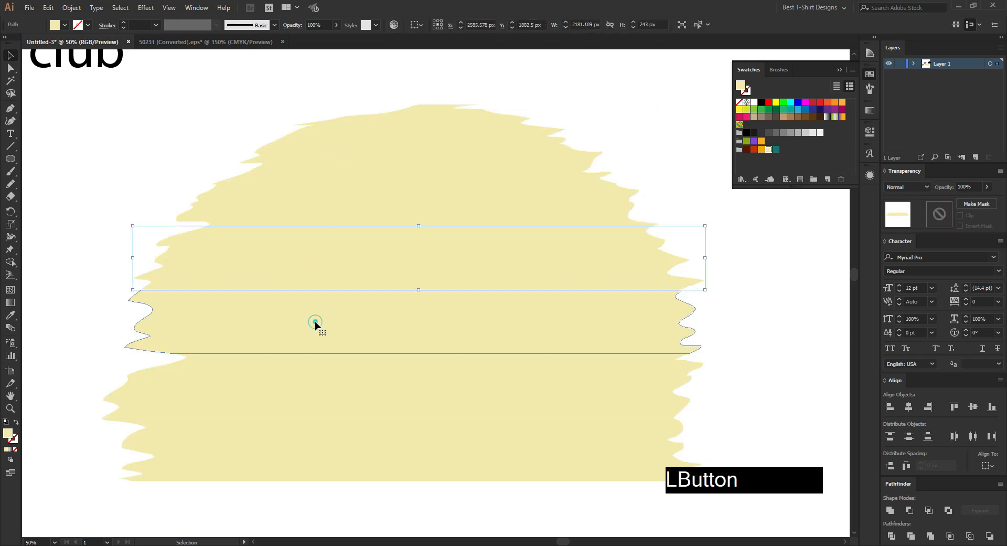
click(316, 367)
alt+scroll(314, 371, down, 2)
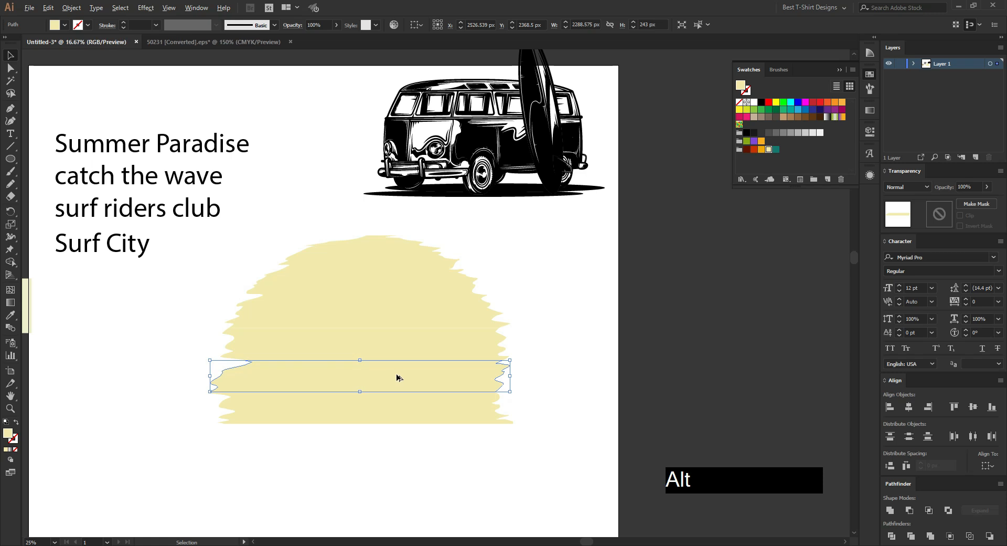
alt+scroll(399, 375, down, 1)
alt+scroll(391, 315, up, 2)
Fill the top band with orange-red, the third band with golden yellow and the fourth band with teal from the palette swatches.
click(388, 266)
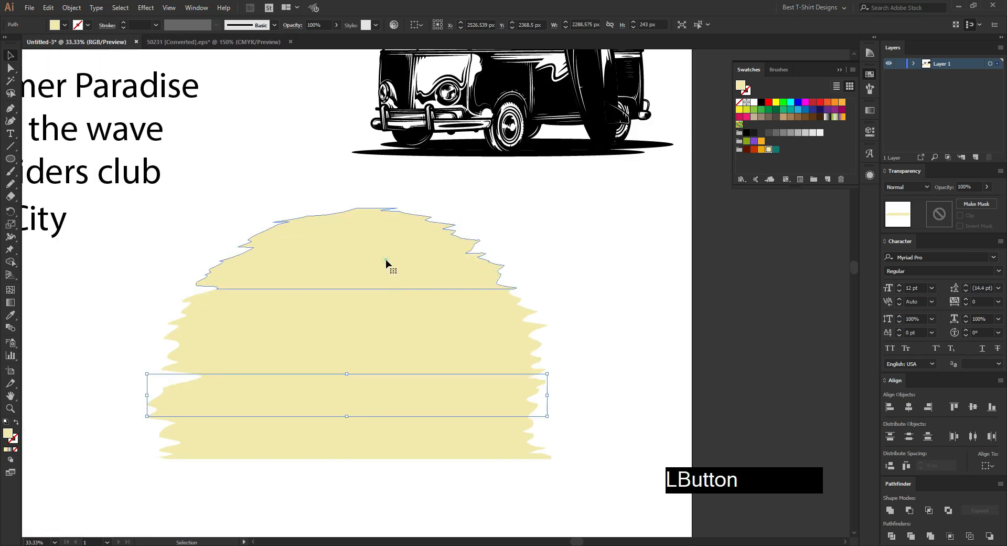
click(754, 149)
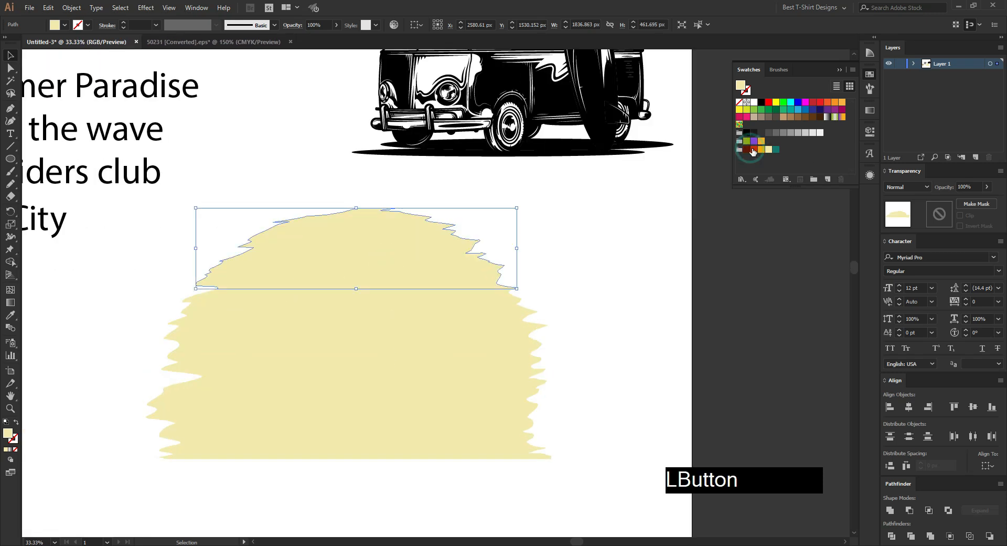
click(423, 318)
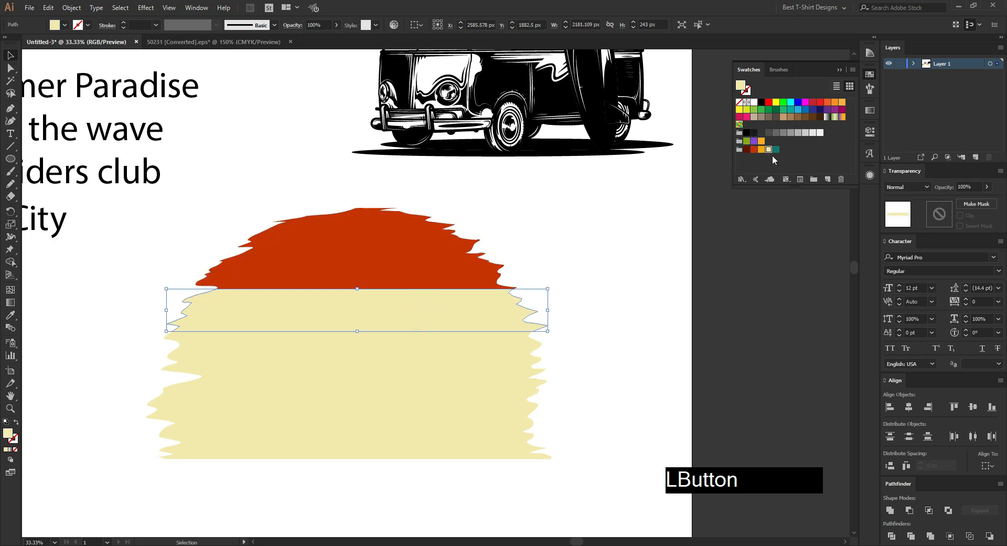
click(461, 348)
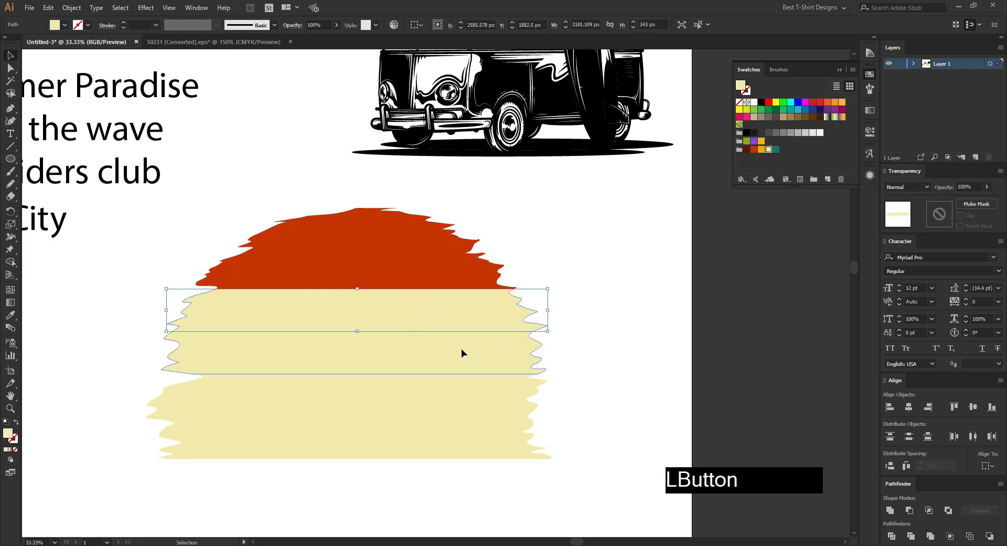
click(761, 153)
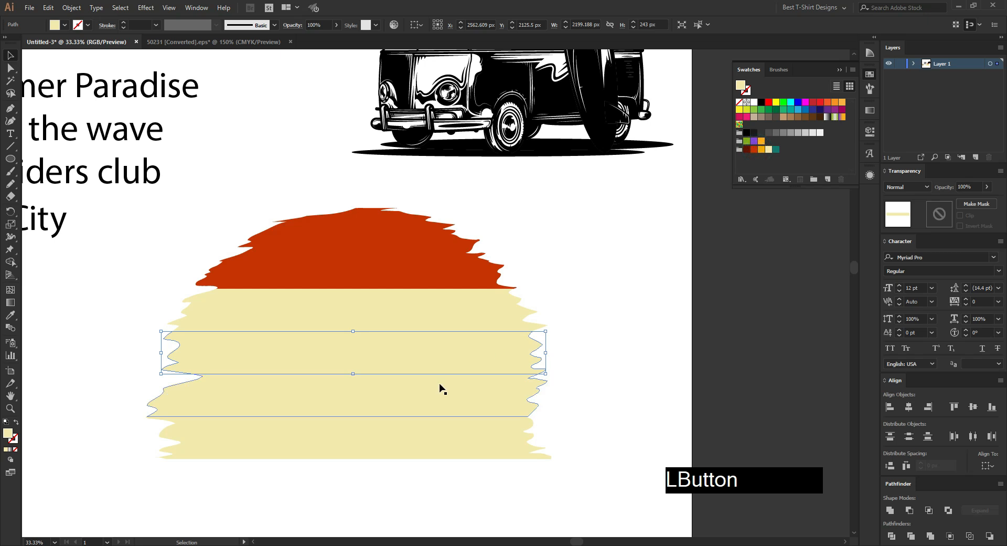
click(762, 151)
click(477, 392)
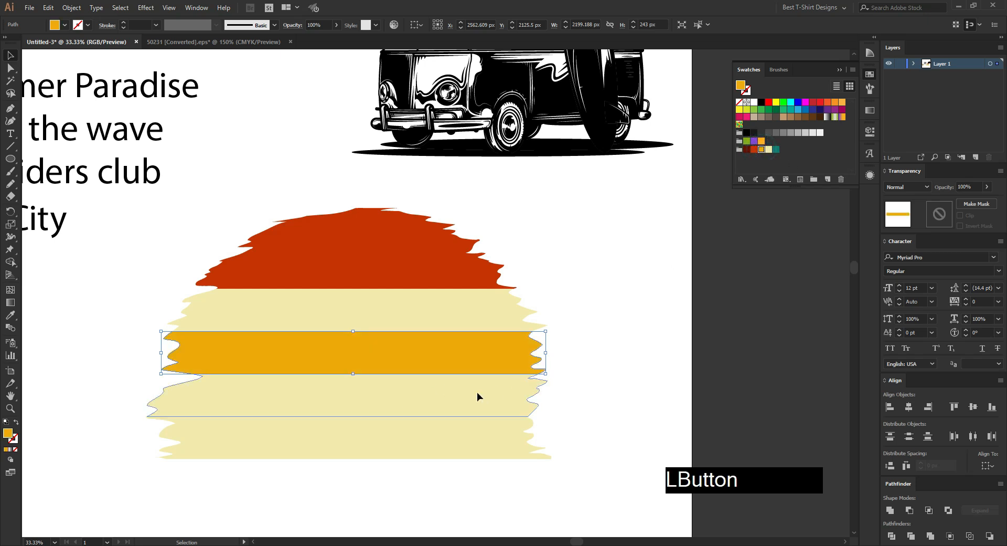
click(776, 150)
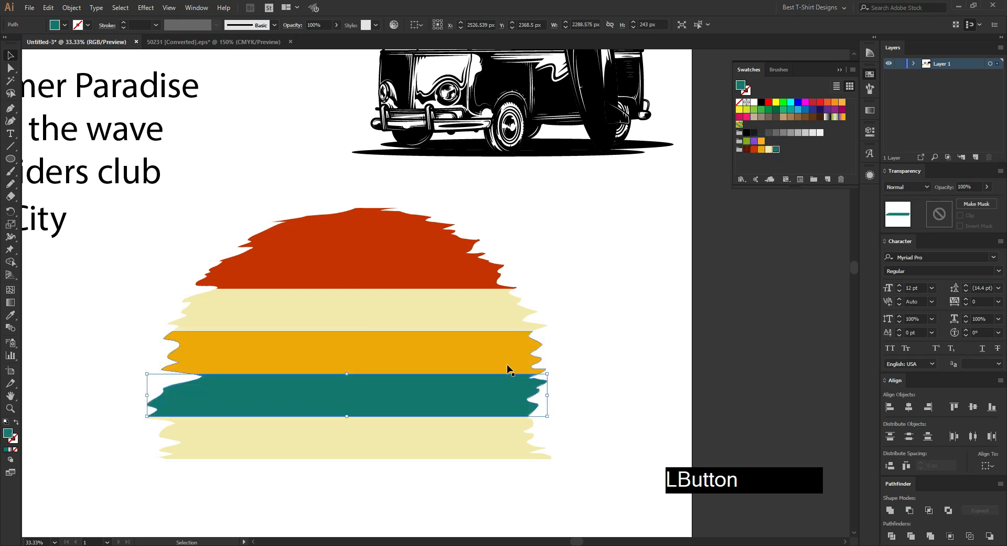
Fill the bottom band with the dark brown sampled from the color palette beside the artboard using the Eyedropper.
scroll(508, 365, down, 1)
drag(458, 493, 546, 462)
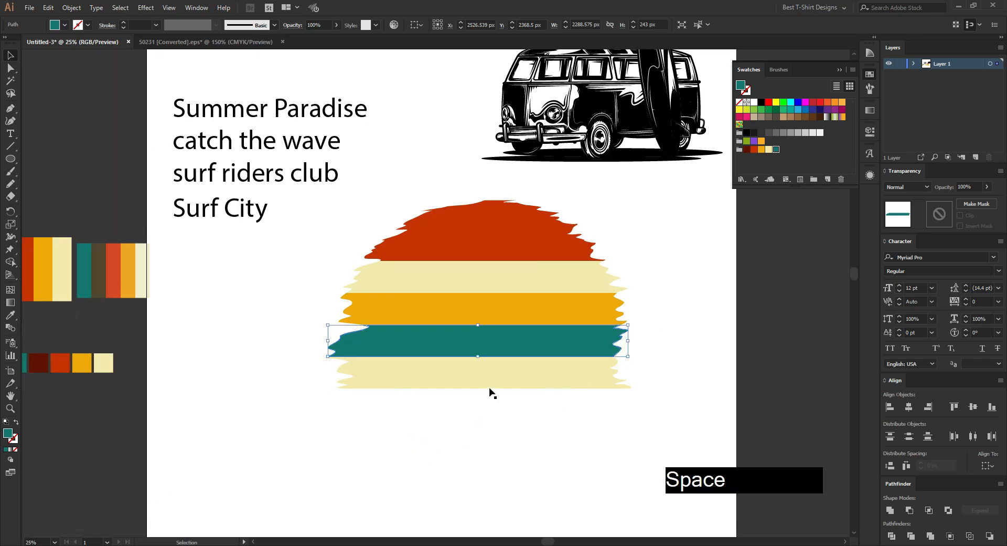
click(477, 387)
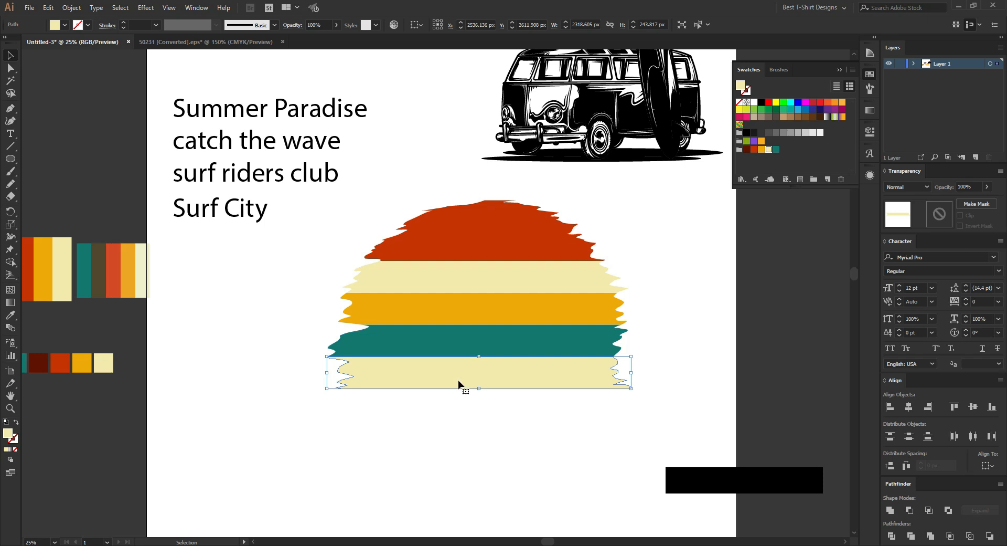
key(i)
click(102, 279)
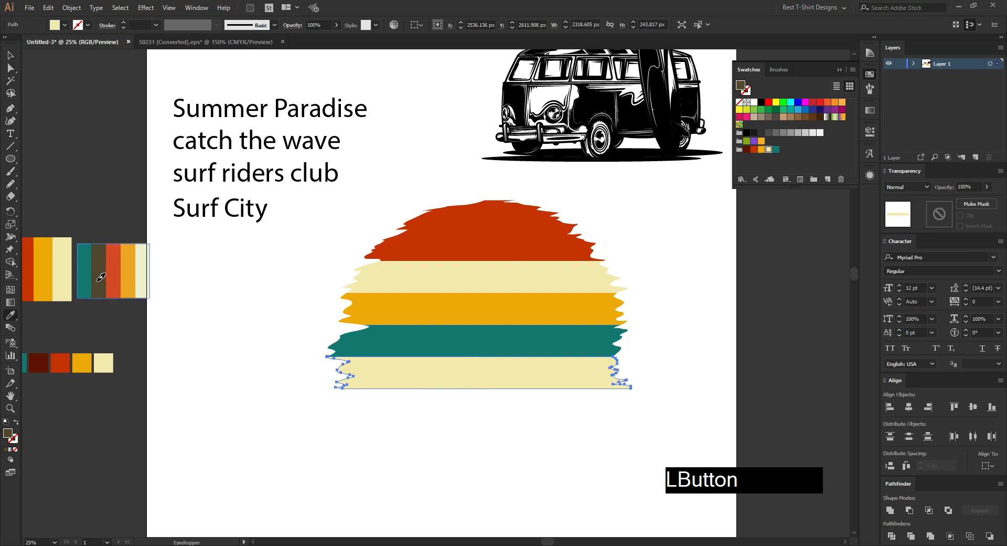
Refill the bottom sunset band with the darkest brown sampled from the other color palette beside the artboard.
drag(128, 349, 224, 354)
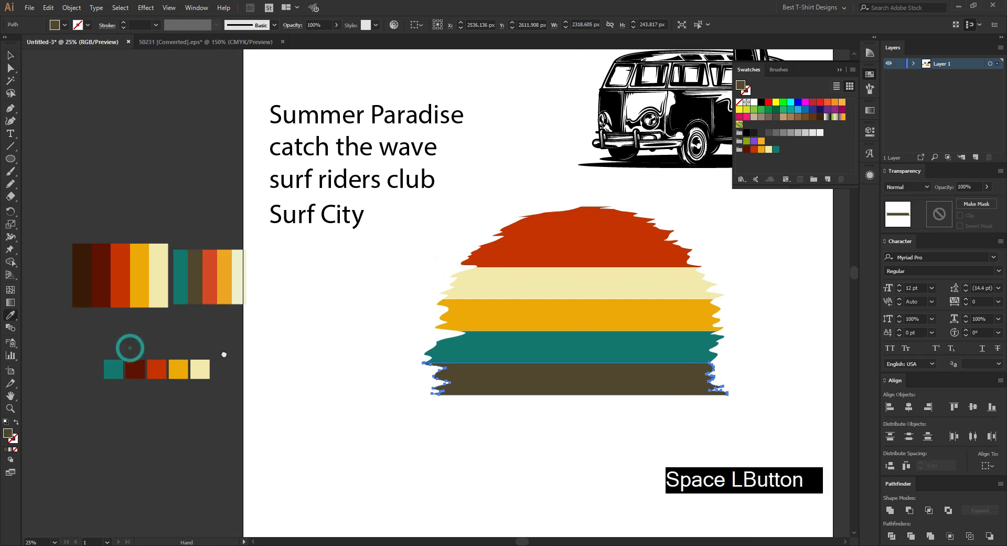
click(80, 285)
key(v)
click(310, 376)
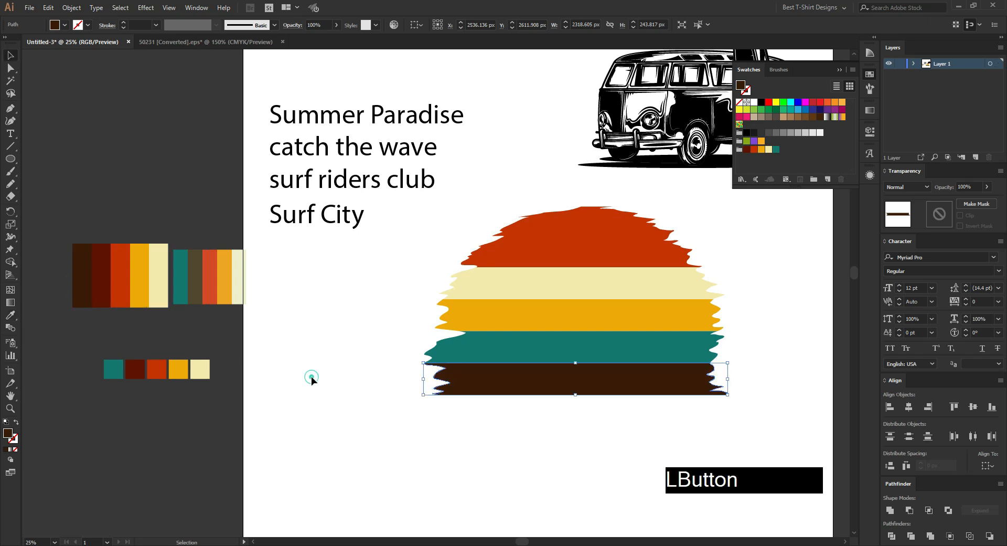
Move the van and surfboard illustration about 920 px across and 1001 px down, next to the sunset bands.
drag(573, 450, 338, 444)
scroll(397, 338, up, 1)
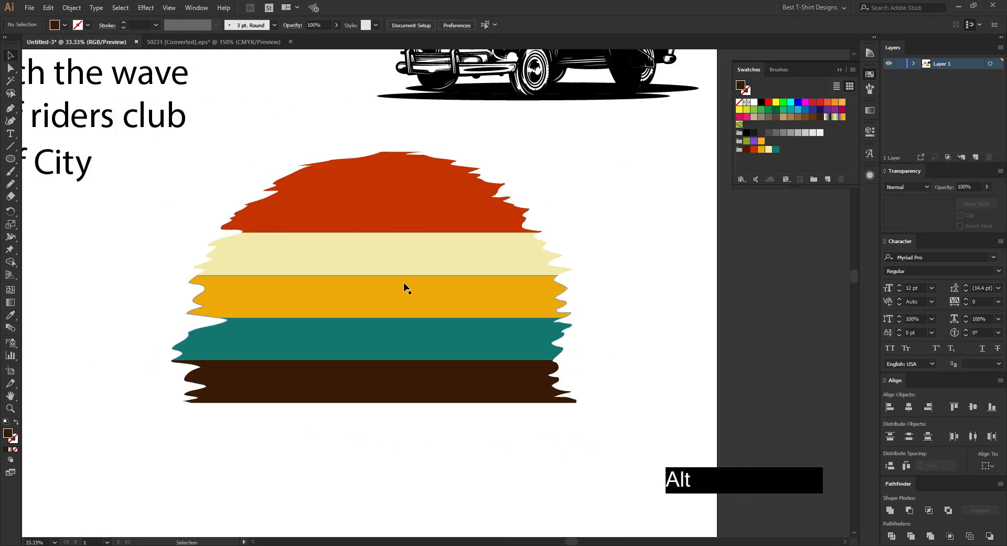
scroll(394, 345, down, 1)
click(589, 263)
drag(568, 140, 689, 273)
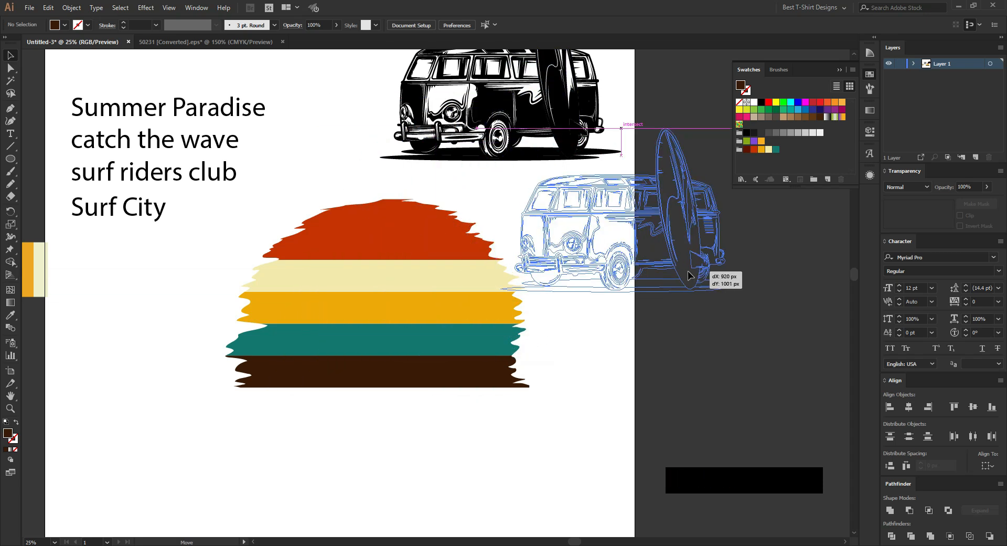
Group the five colored sunset bands and shift the group slightly upward.
drag(383, 444, 357, 356)
key(ctrl+g)
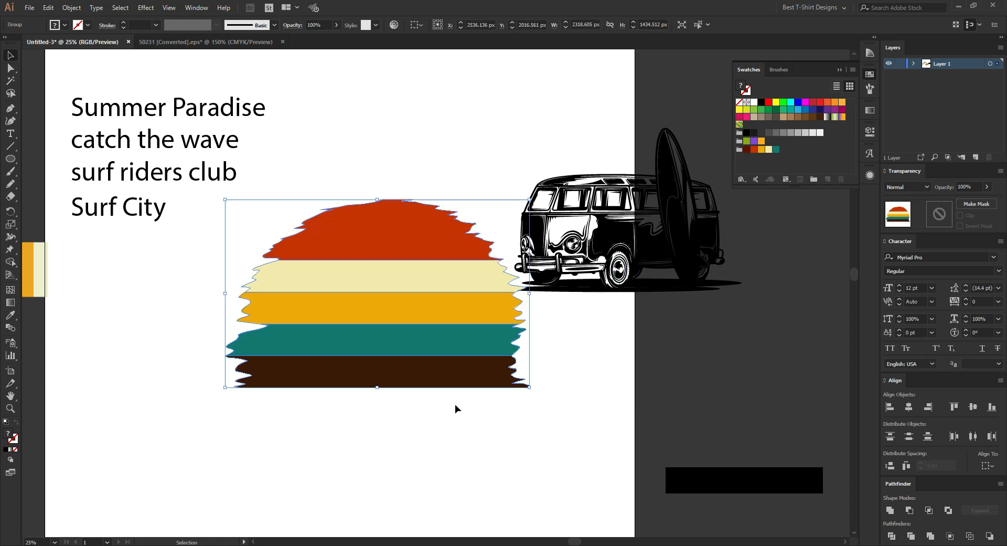
click(438, 415)
drag(411, 341, 406, 321)
Move the van illustration onto the sunset, then align both objects by their horizontal centers and bottom edges.
drag(634, 265, 398, 330)
drag(427, 411, 404, 72)
click(448, 26)
click(505, 28)
scroll(428, 242, up, 1)
Try cutting the sunset group and pasting it in back of the van, and undo the attempt.
click(537, 198)
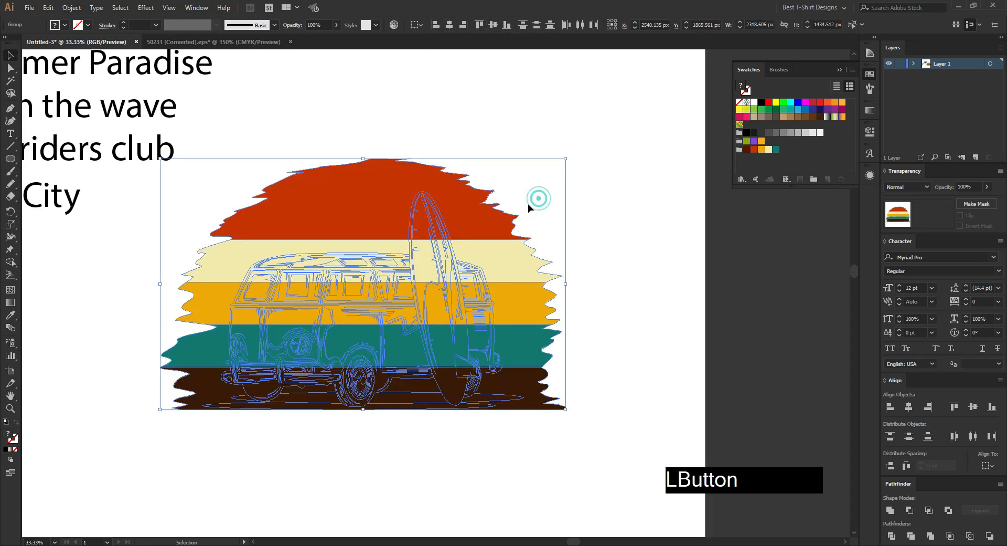
click(430, 279)
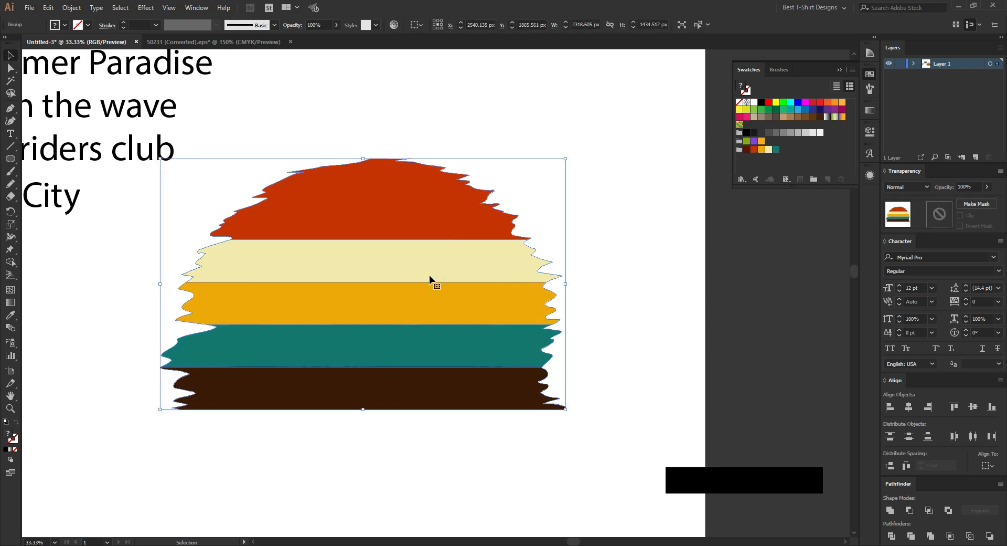
key(ctrl+x)
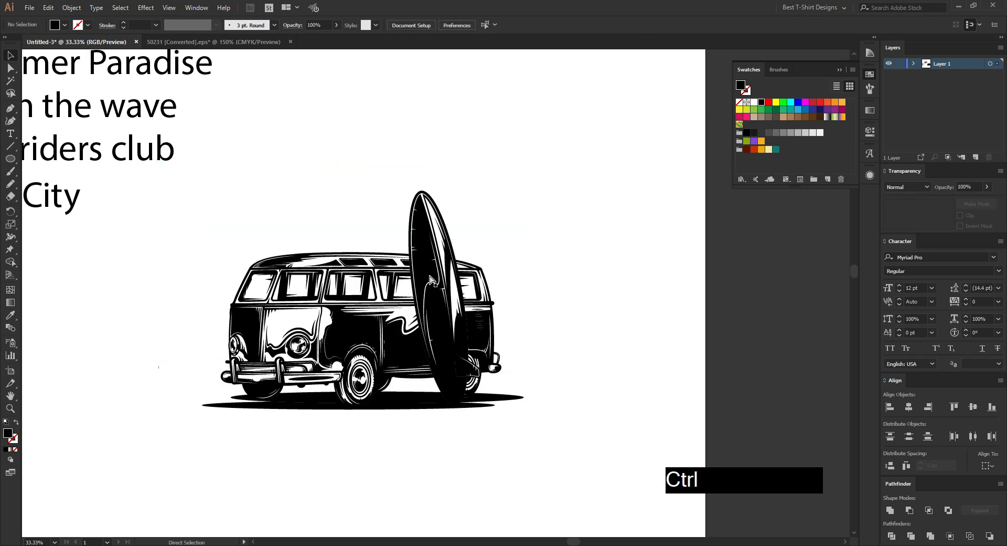
key(ctrl+b)
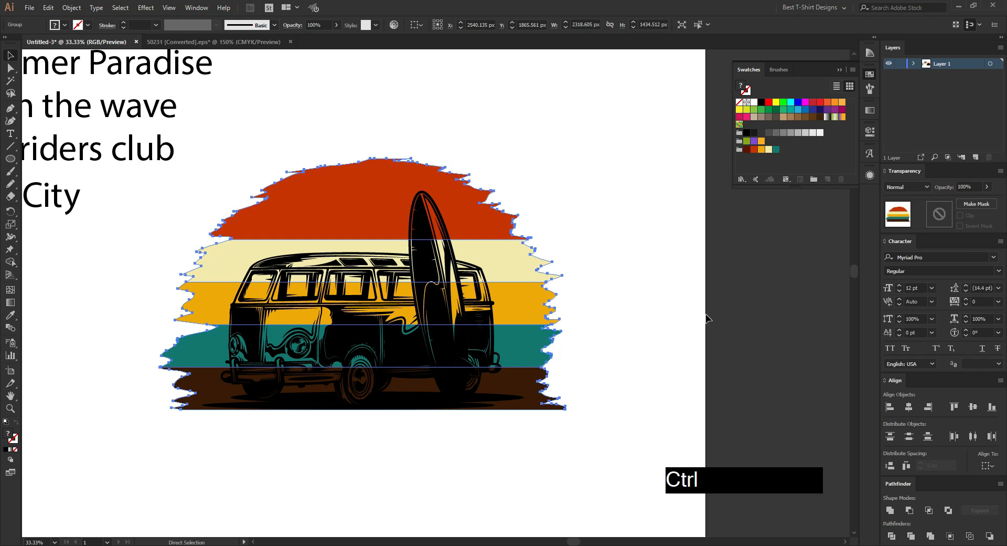
key(ctrl+x)
key(ctrl+f)
click(707, 319)
Send the sunset group to the back of the stacking order, behind the van.
click(421, 252)
right_click(421, 252)
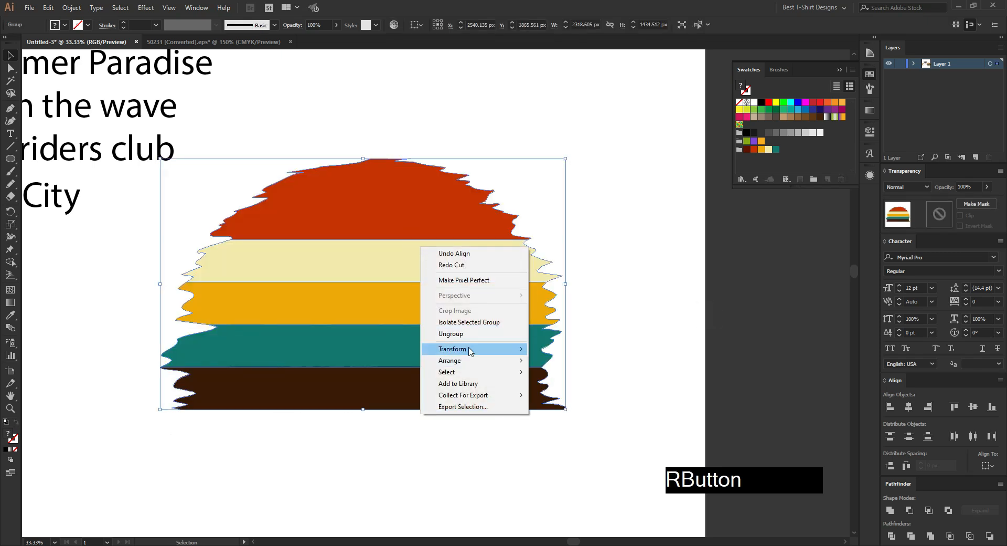
mouse_move(472, 360)
click(563, 394)
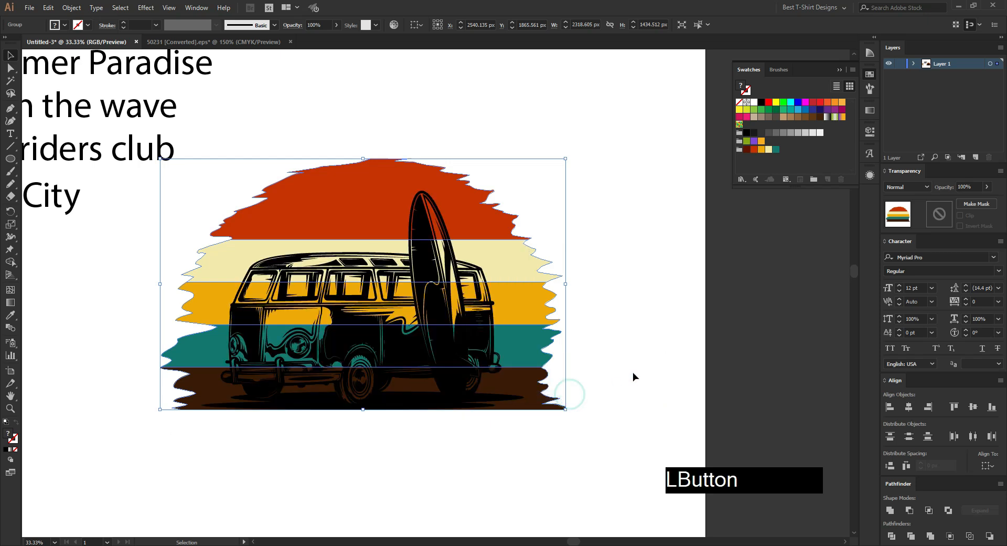
click(408, 446)
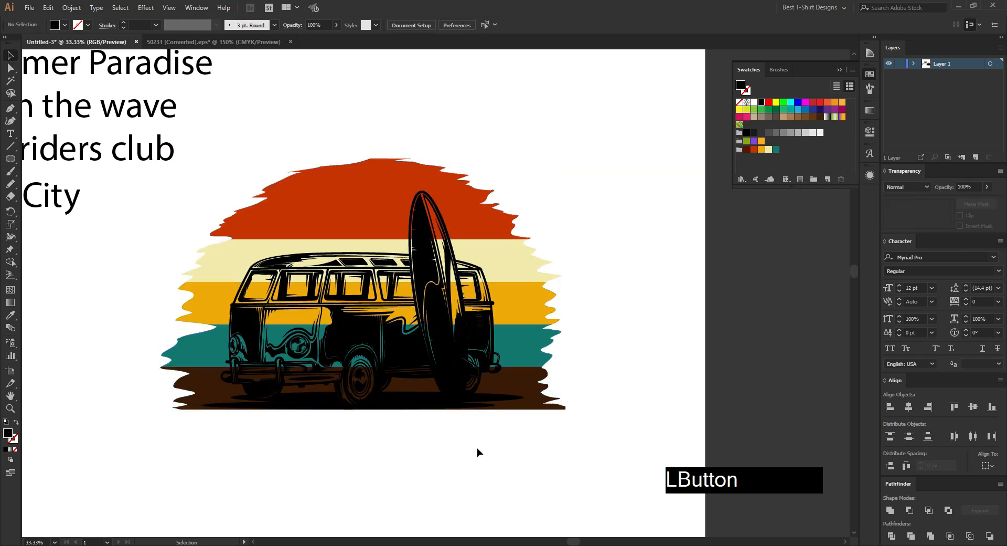
Scale the van illustration down proportionally to about 1651 × 1122 px and center it horizontally on the sunset.
click(640, 337)
click(407, 345)
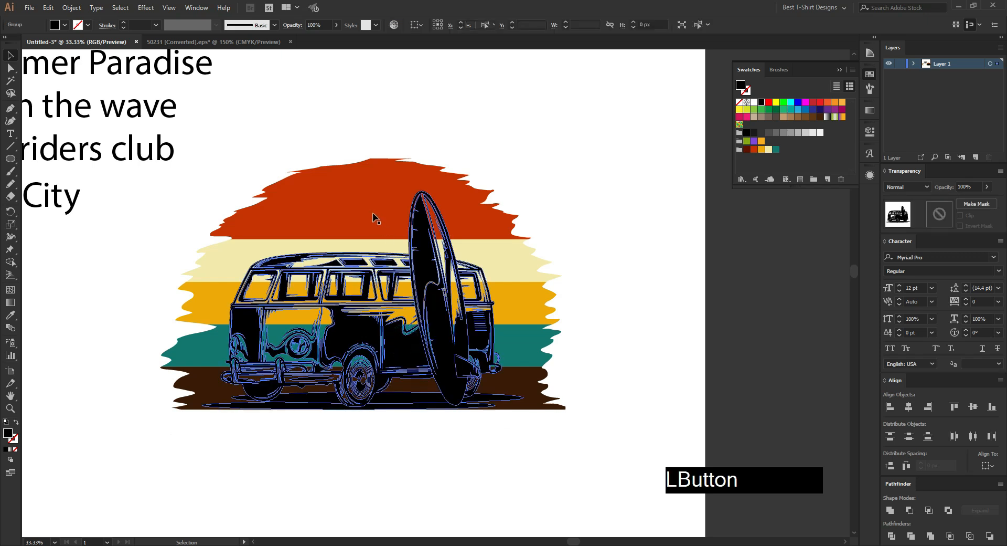
drag(363, 191, 363, 214)
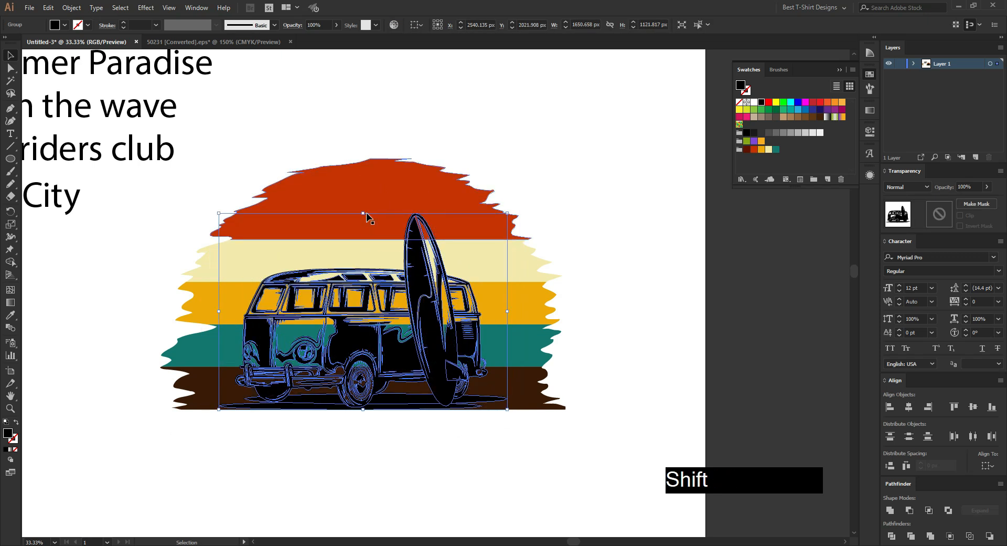
click(450, 445)
drag(450, 451, 357, 191)
click(451, 26)
click(445, 83)
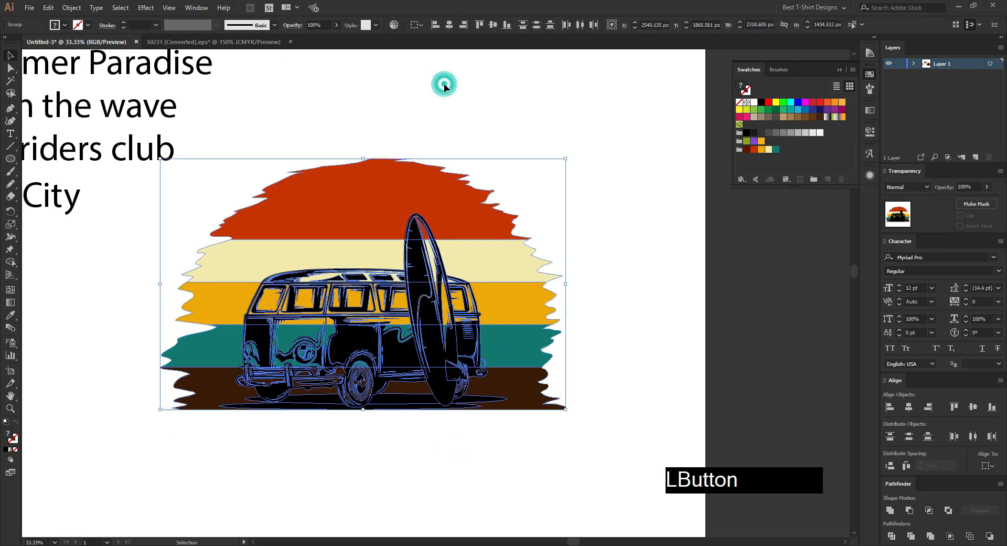
Place the "Surf City" text at the lower edge of the sunset and enlarge it to about 516 pt.
scroll(401, 109, down, 1)
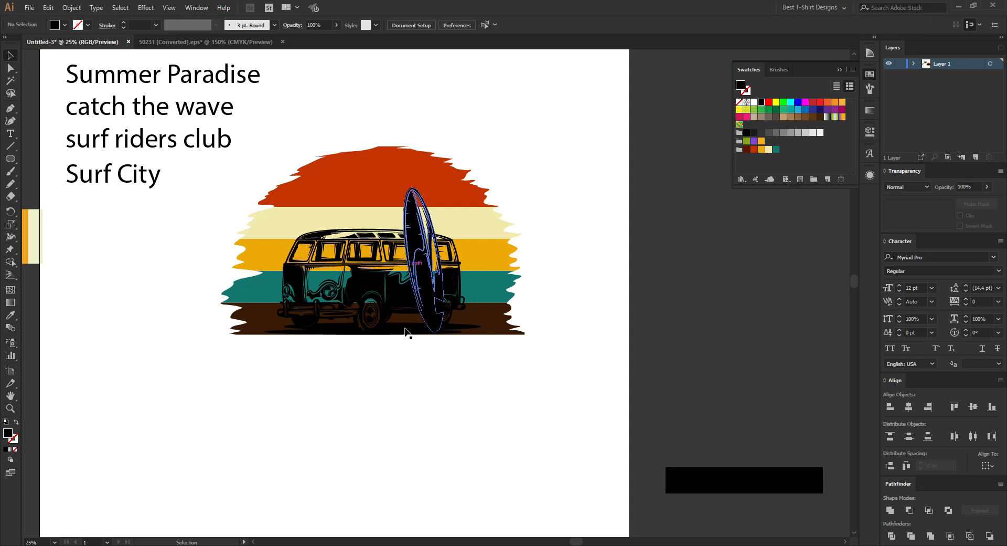
scroll(409, 311, up, 1)
click(400, 423)
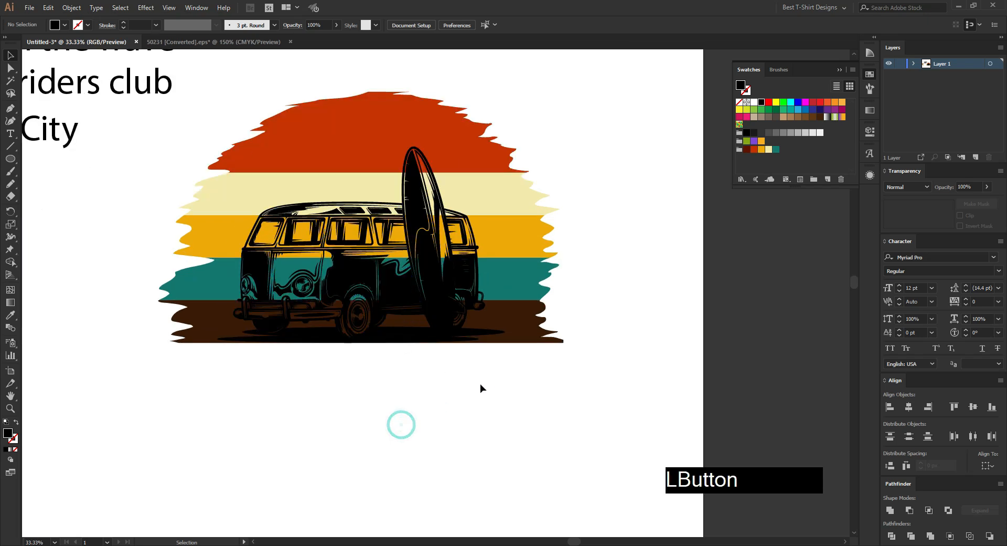
scroll(423, 376, down, 1)
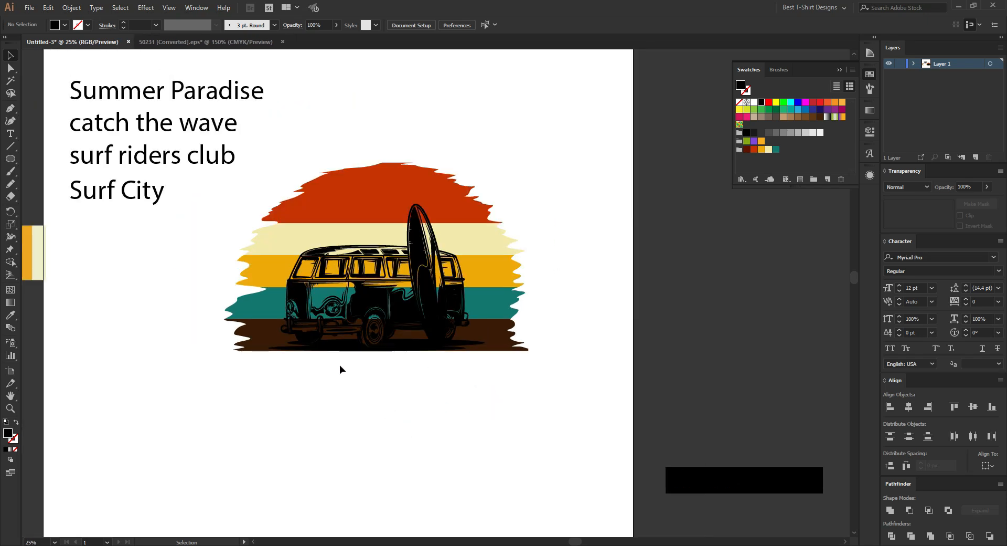
click(513, 132)
drag(141, 230, 393, 413)
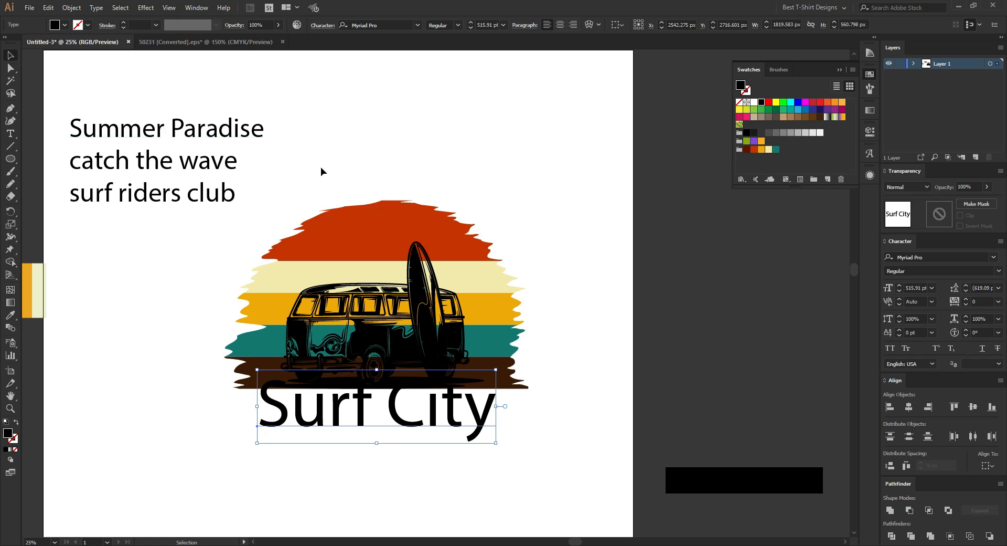
Move the "Summer Paradise", "catch the wave" and "surf riders club" lines up to the artboard's upper edge.
drag(231, 134, 227, 84)
drag(209, 160, 217, 112)
drag(202, 177, 203, 127)
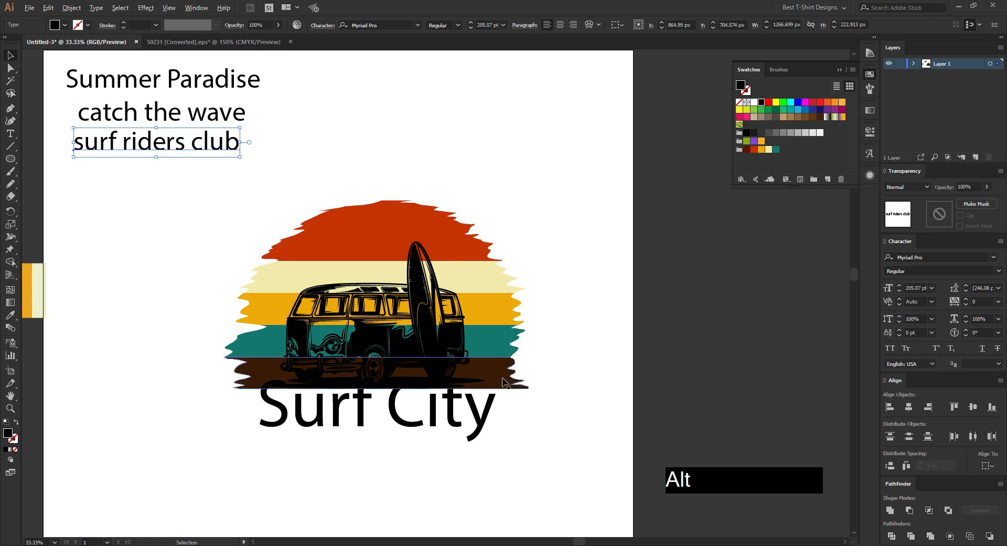
Move the "Surf City" text straight down so it sits clear below the sunset.
scroll(558, 250, up, 1)
scroll(558, 246, down, 1)
click(389, 392)
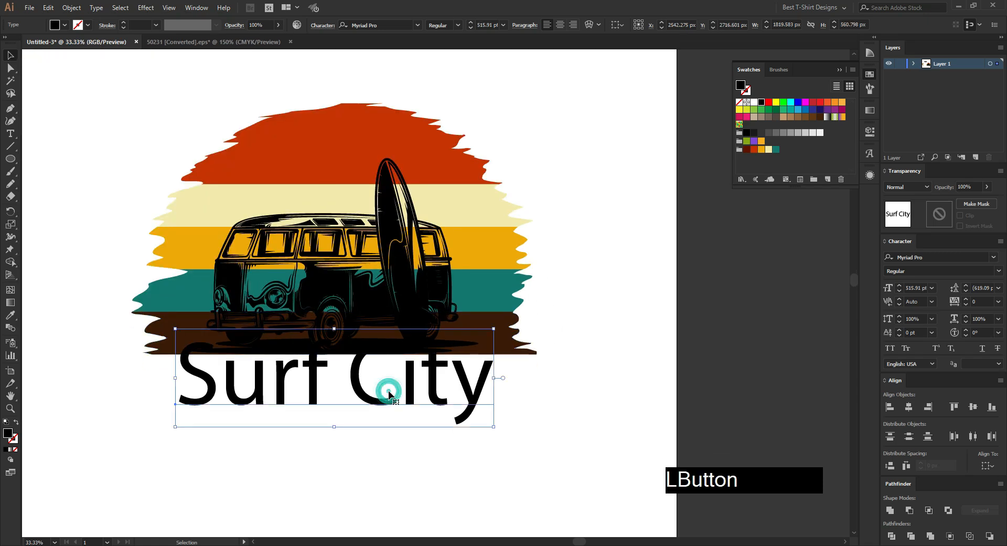
drag(388, 397, 390, 435)
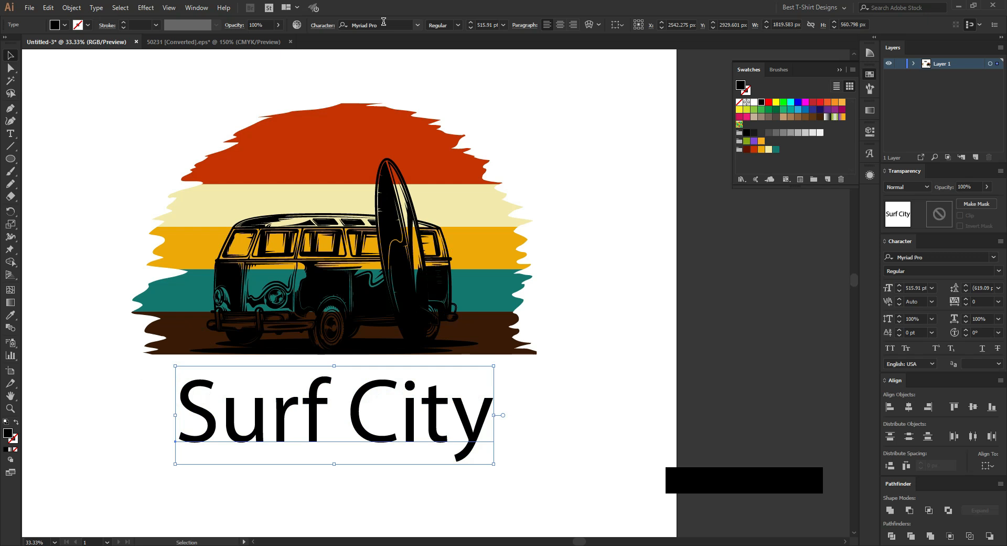
Set the font of the "Surf City" text to Narmada.
click(383, 25)
text(no)
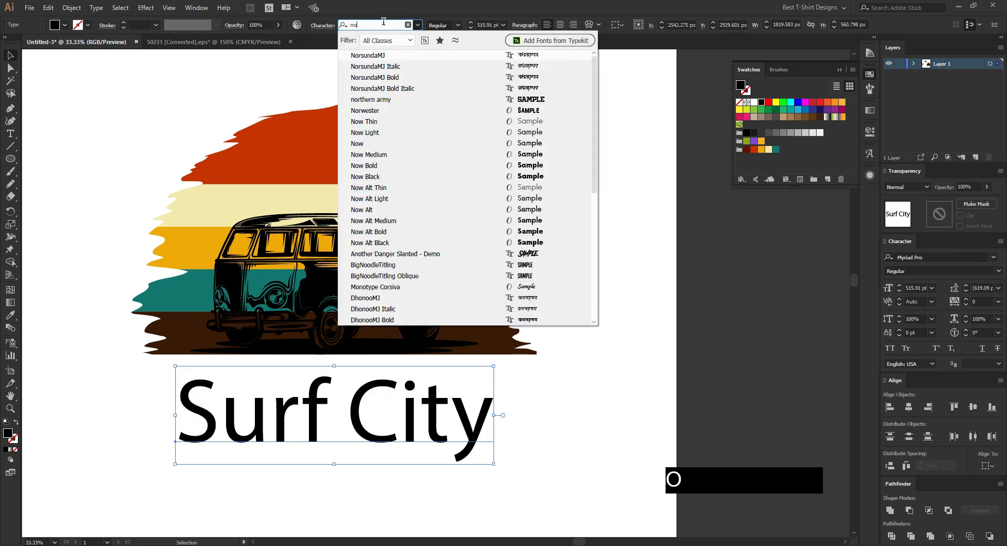
text(ar)
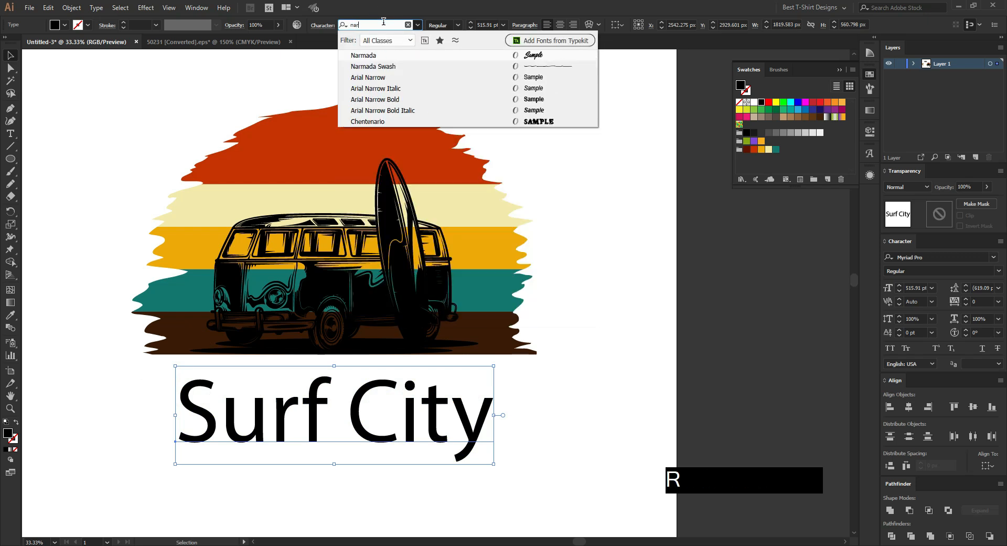
click(382, 58)
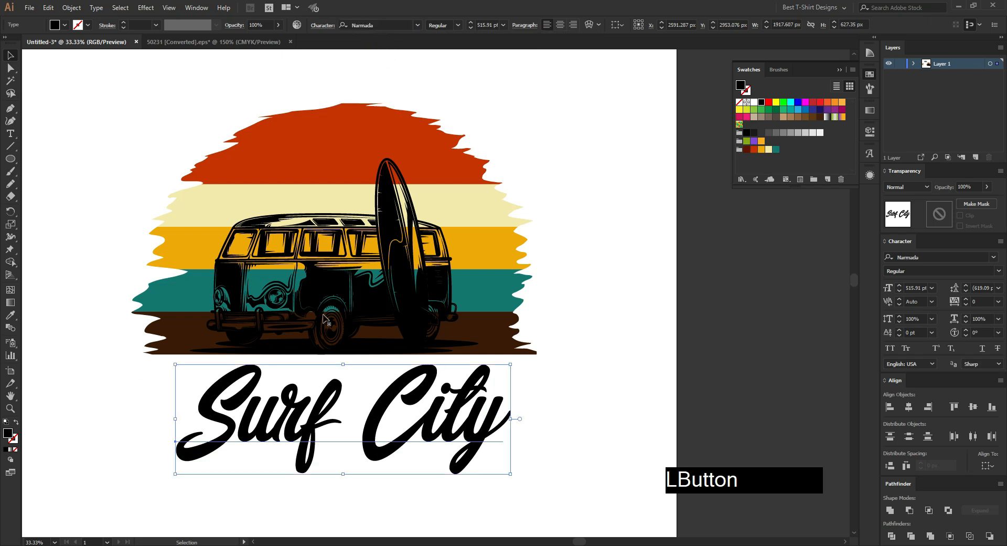
Using the Touch Type tool, nudge the letter C of "City" closer to the word "Surf".
scroll(369, 345, down, 2)
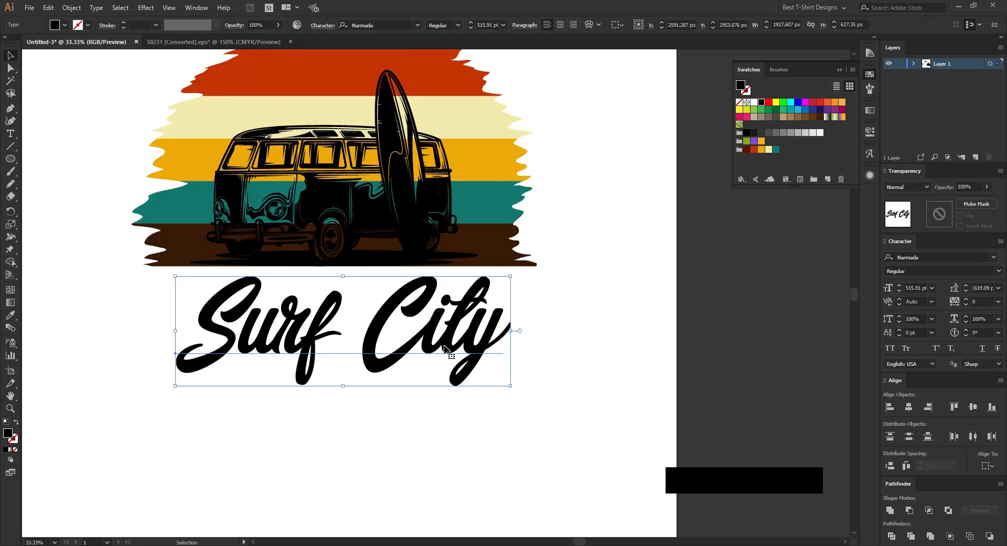
scroll(345, 398, up, 1)
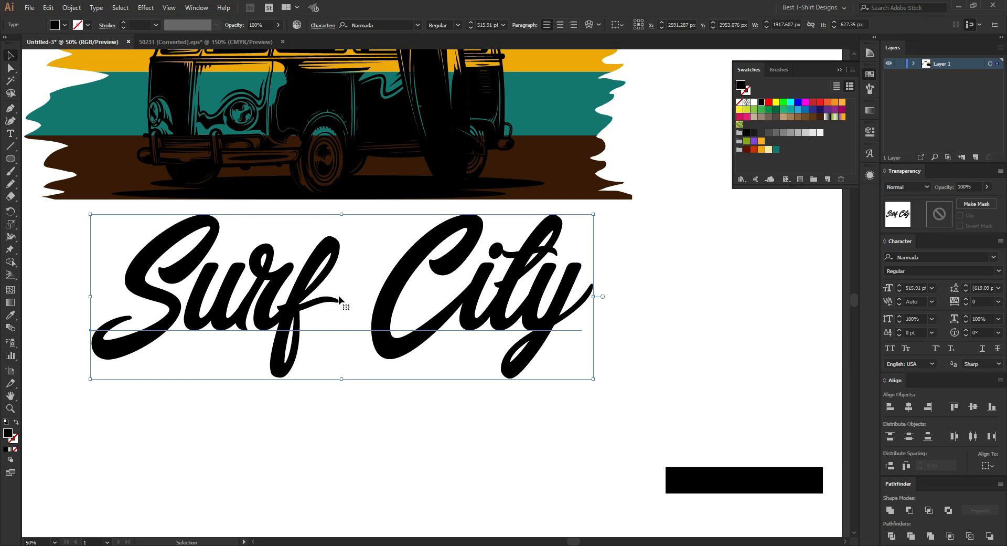
key(shift)
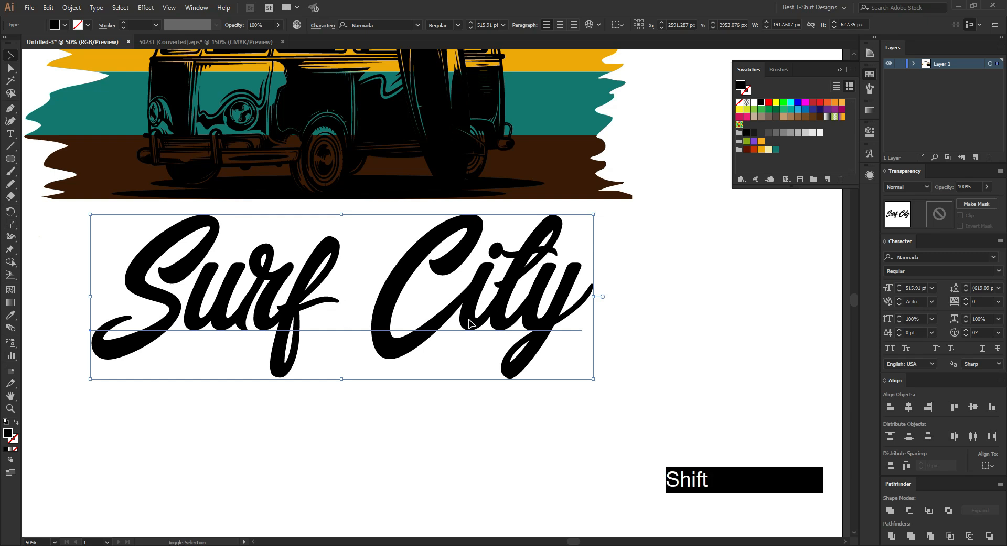
key(shift+t)
click(412, 281)
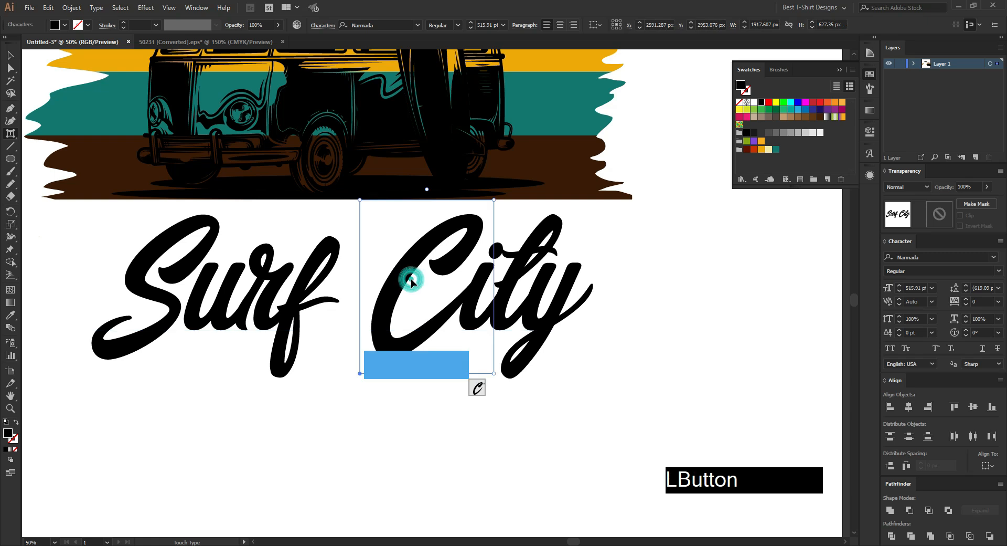
key(Left)
key(Left)
key(Left)
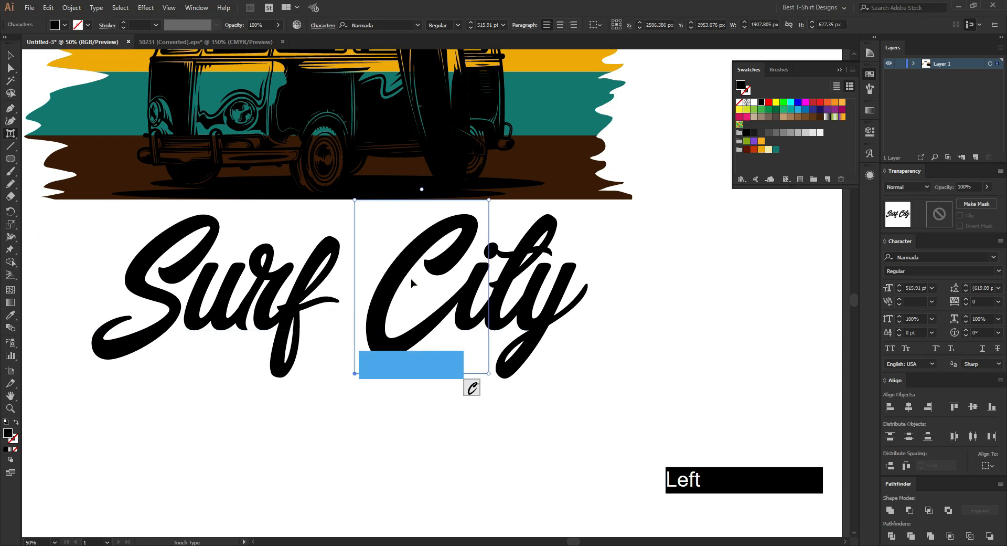
key(Left)
key(Left)
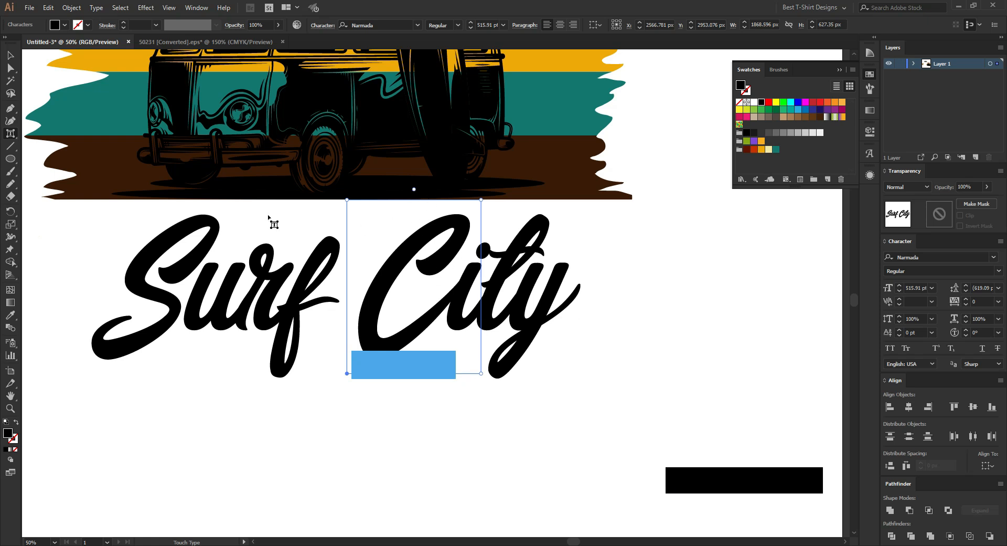
Replace the C of "City" with its alternate glyph that has a long swash across the word.
click(440, 267)
click(466, 388)
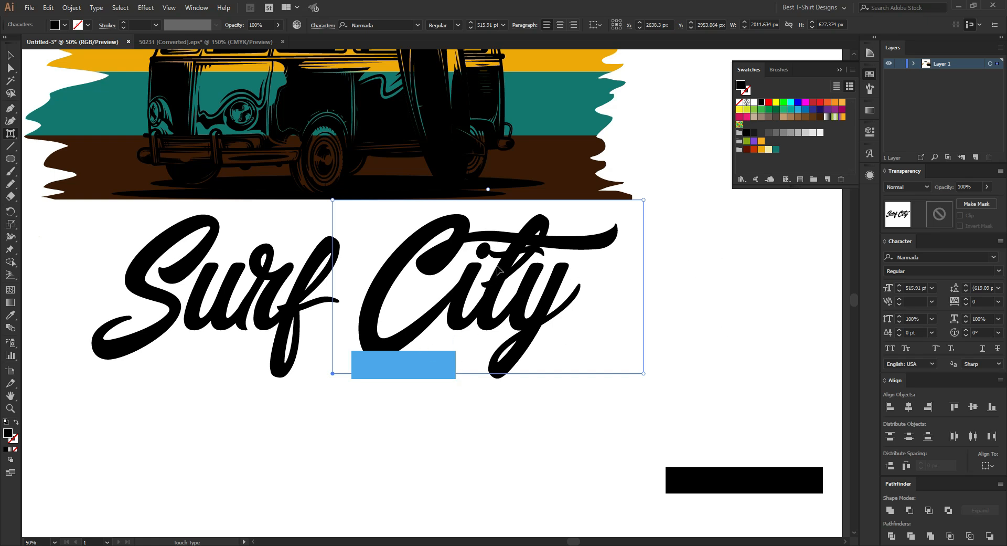
click(463, 388)
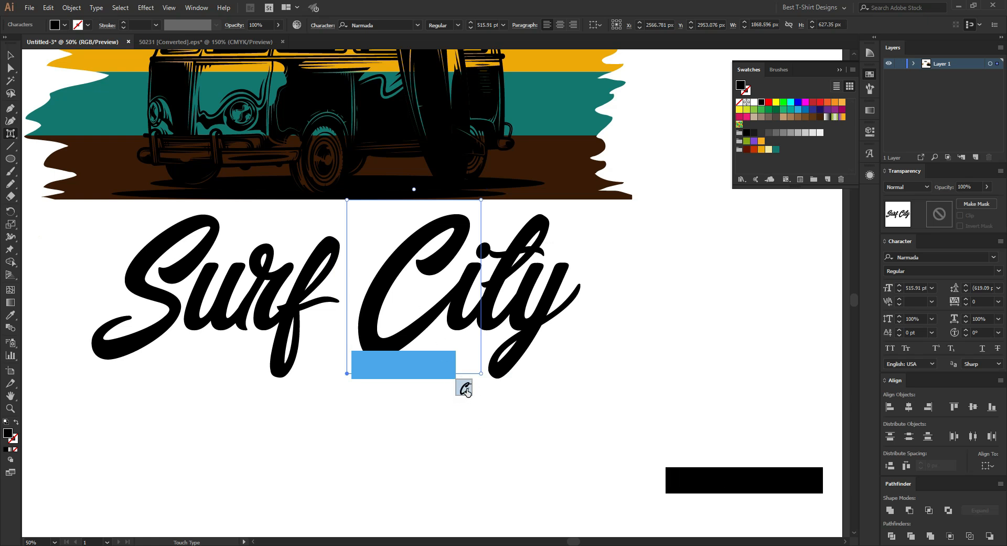
click(465, 388)
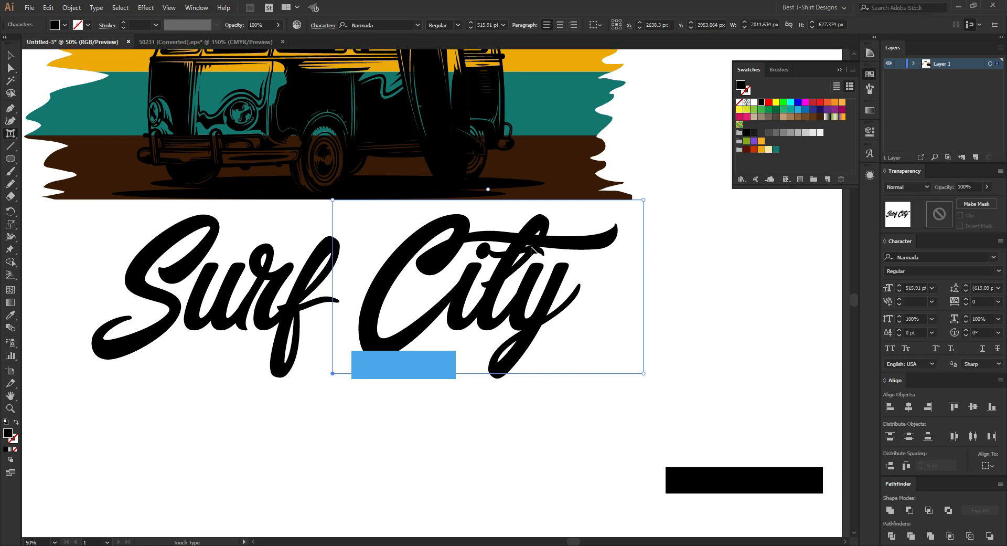
Try the first alternate glyph for the r of "Surf" and check the neighbouring letters for alternates.
click(295, 346)
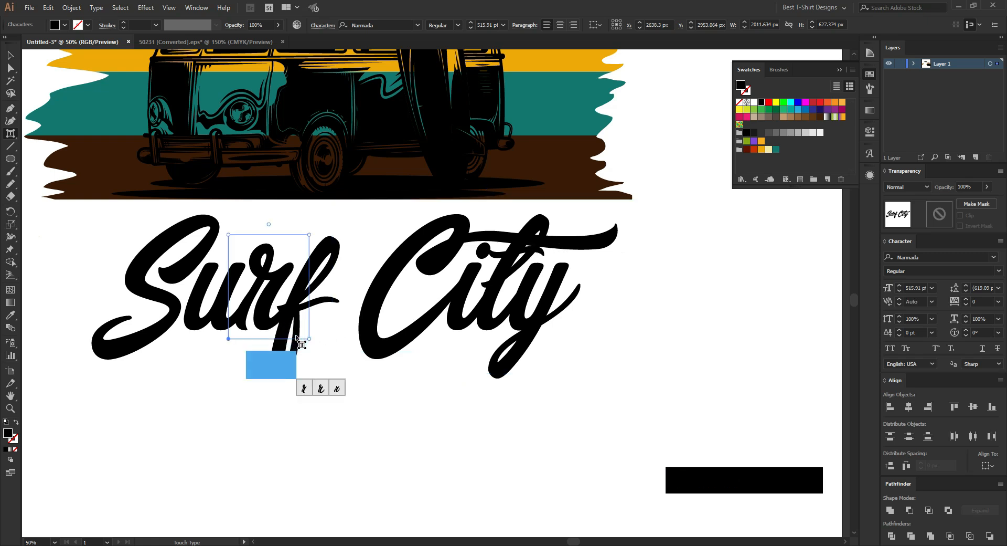
click(305, 388)
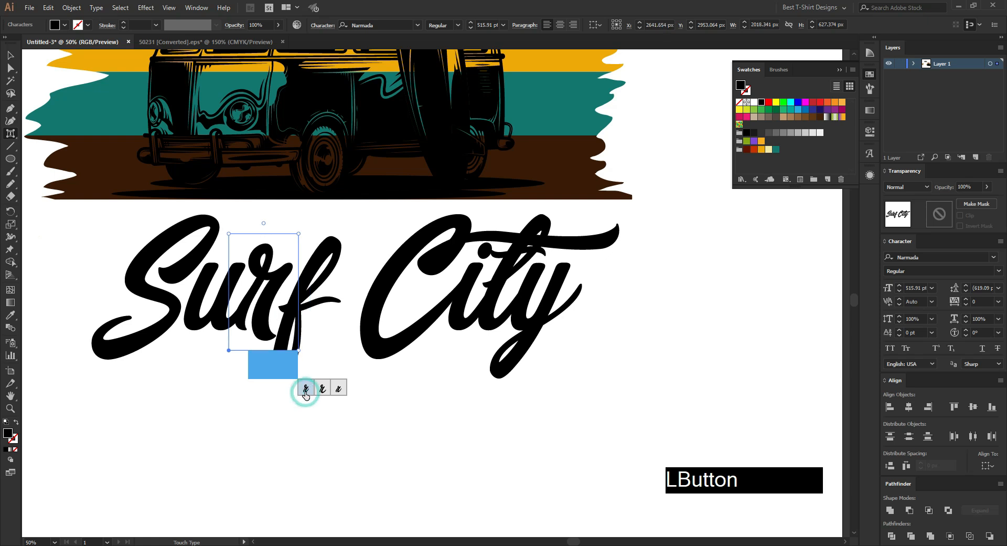
key(ctrl)
click(332, 268)
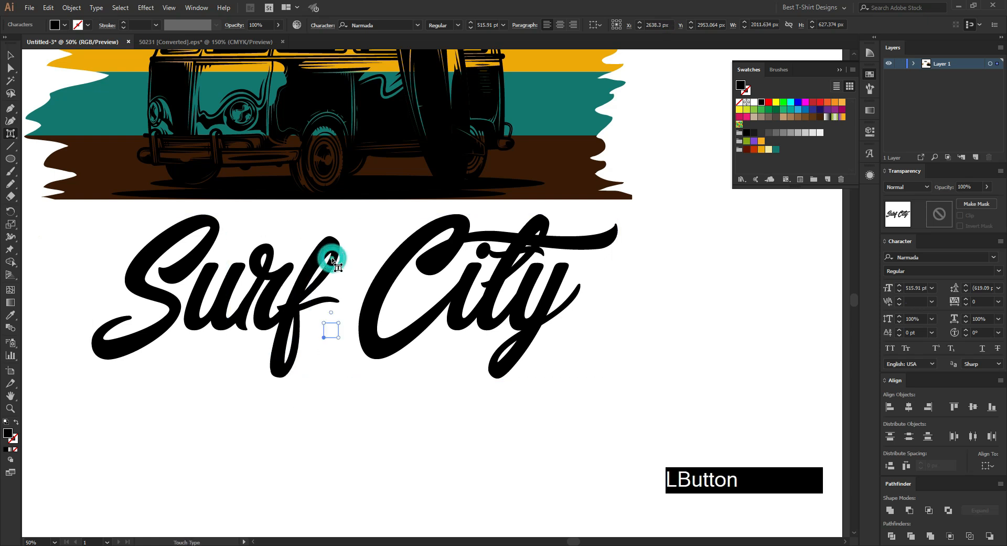
click(335, 239)
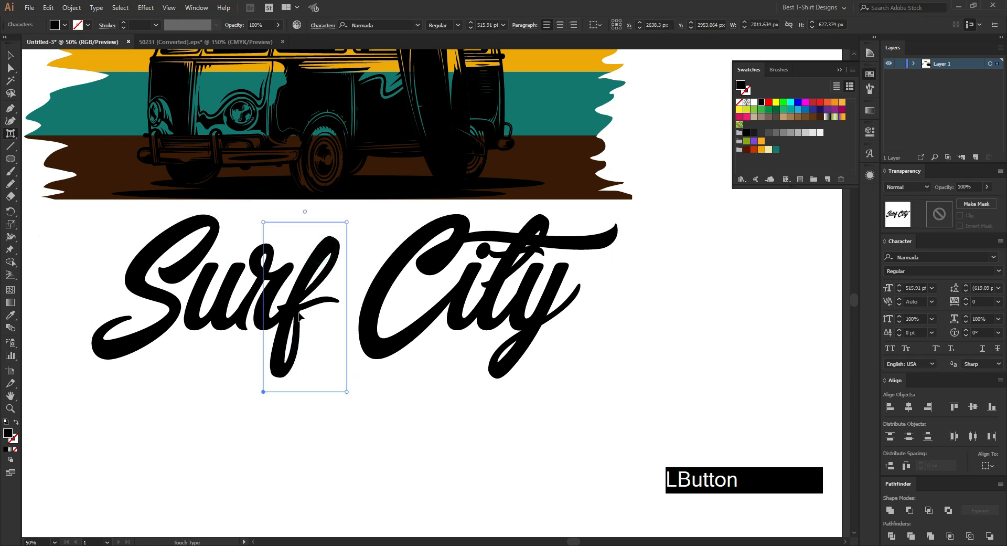
click(298, 328)
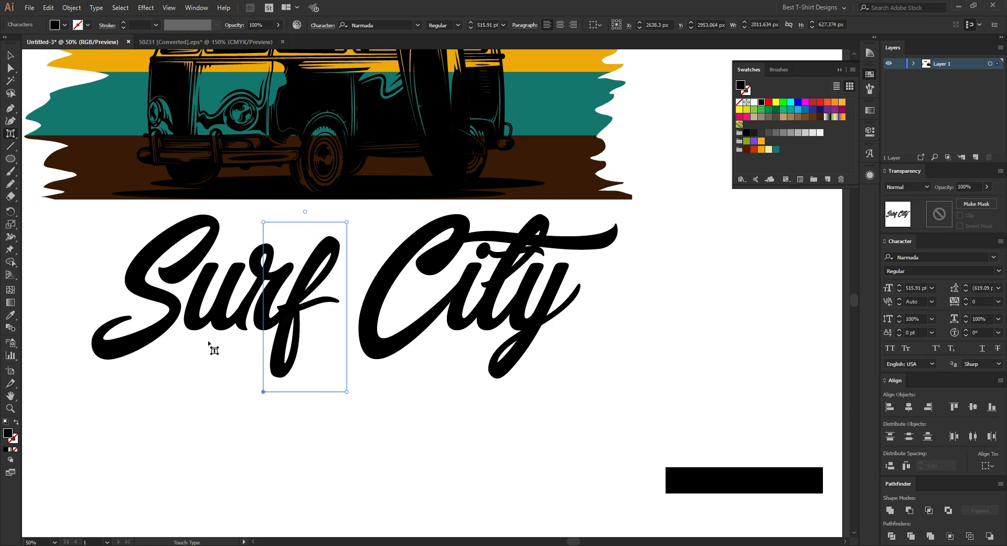
click(203, 325)
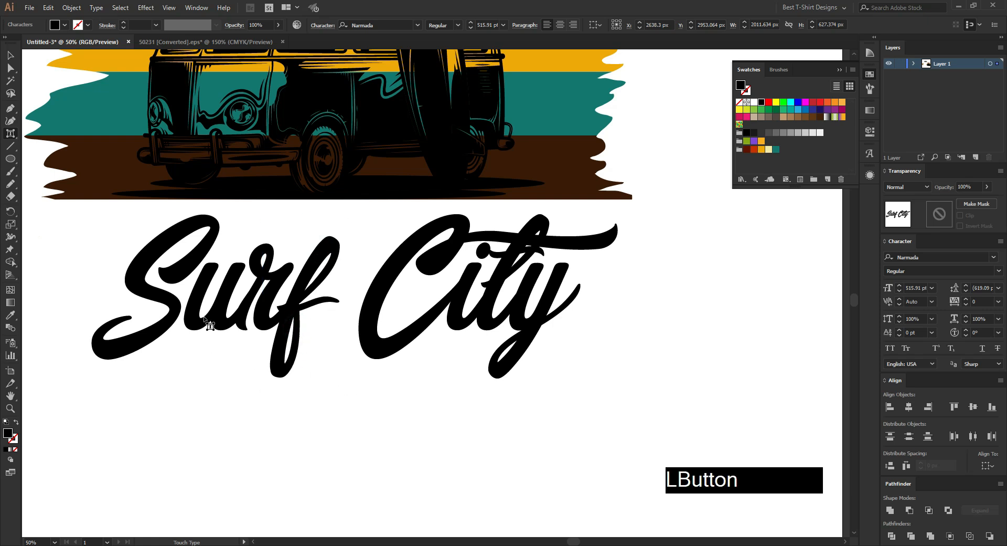
click(300, 343)
Replace the y of "City" with its first alternate glyph, whose tail ends in a short curved stroke.
click(508, 349)
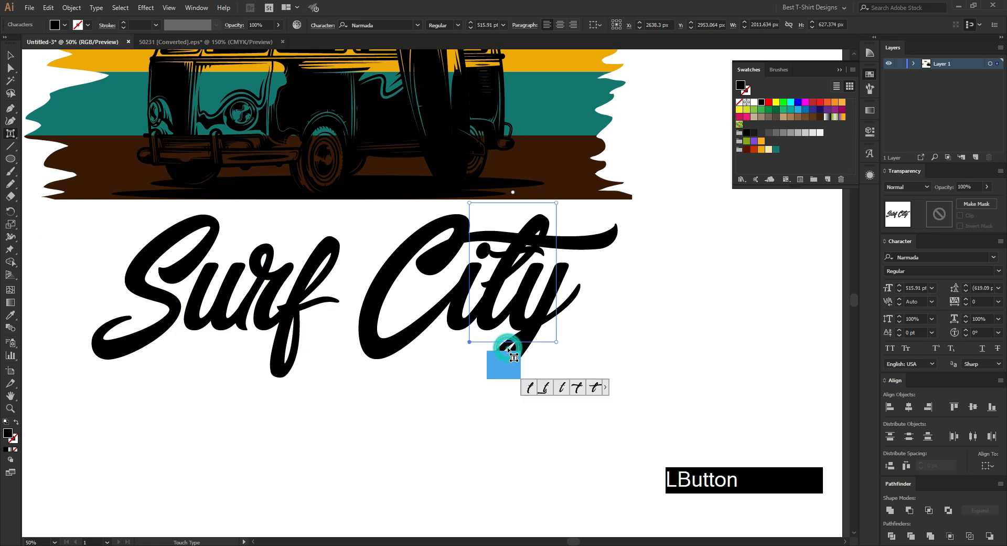
click(566, 312)
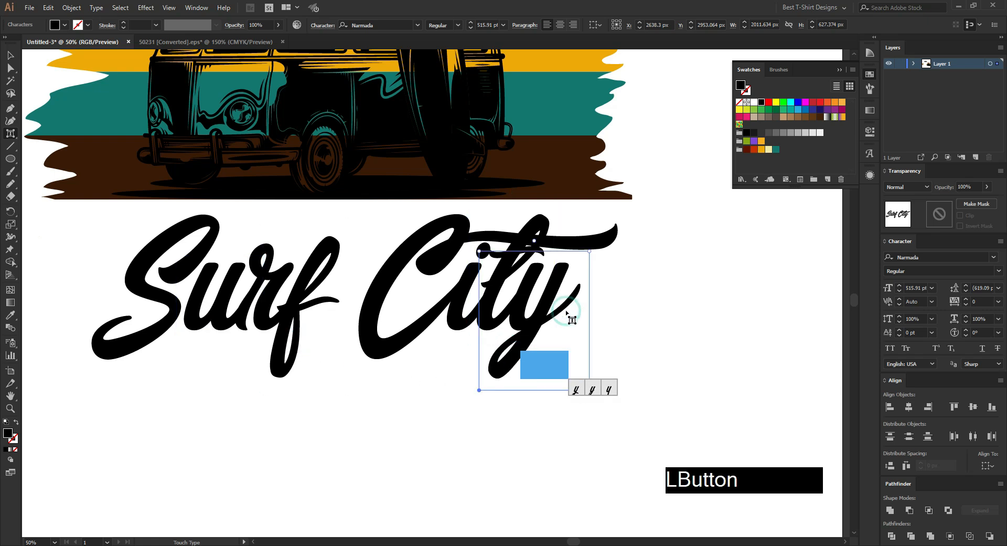
click(577, 389)
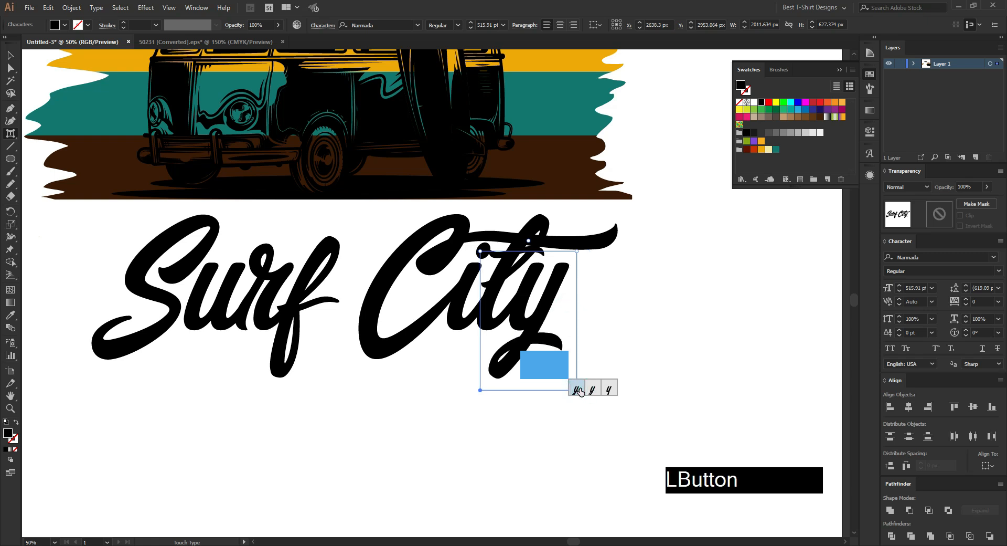
key(v)
click(653, 341)
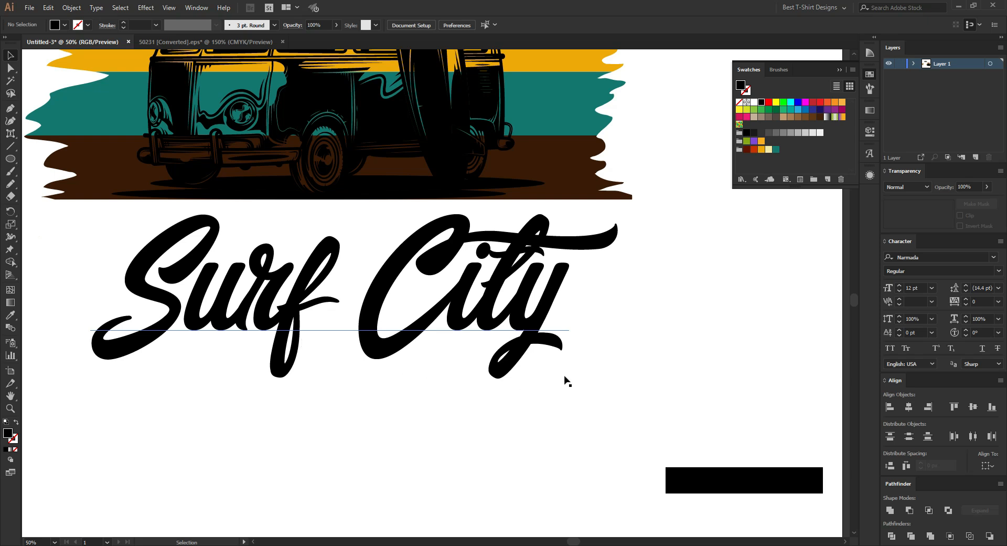
click(626, 325)
Convert the "Surf City" text to outlines.
scroll(589, 225, up, 3)
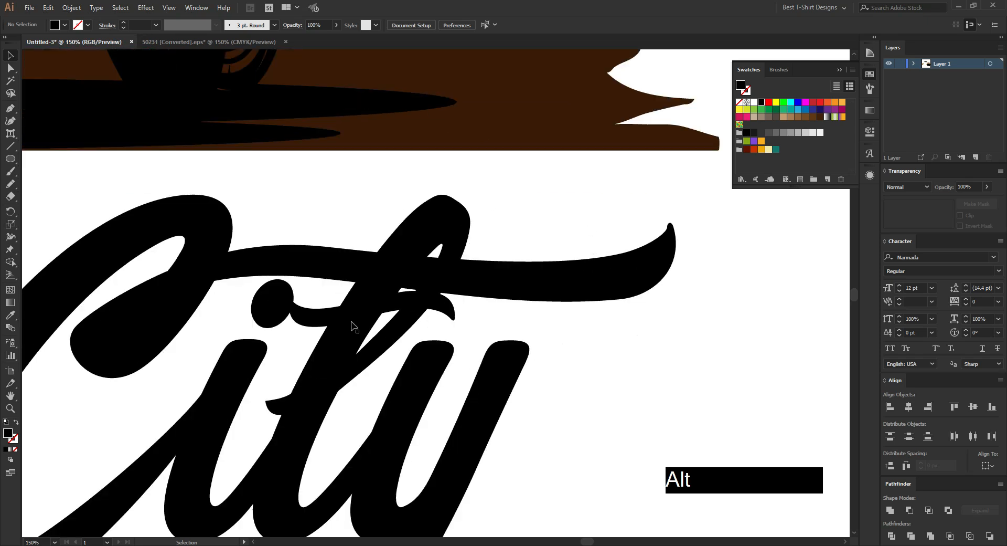
scroll(463, 291, down, 2)
click(462, 287)
right_click(464, 286)
click(504, 356)
click(607, 335)
Isolate the outlined lettering group and delete the anchor points forming the right end of the t's upper crossbar.
scroll(545, 247, up, 3)
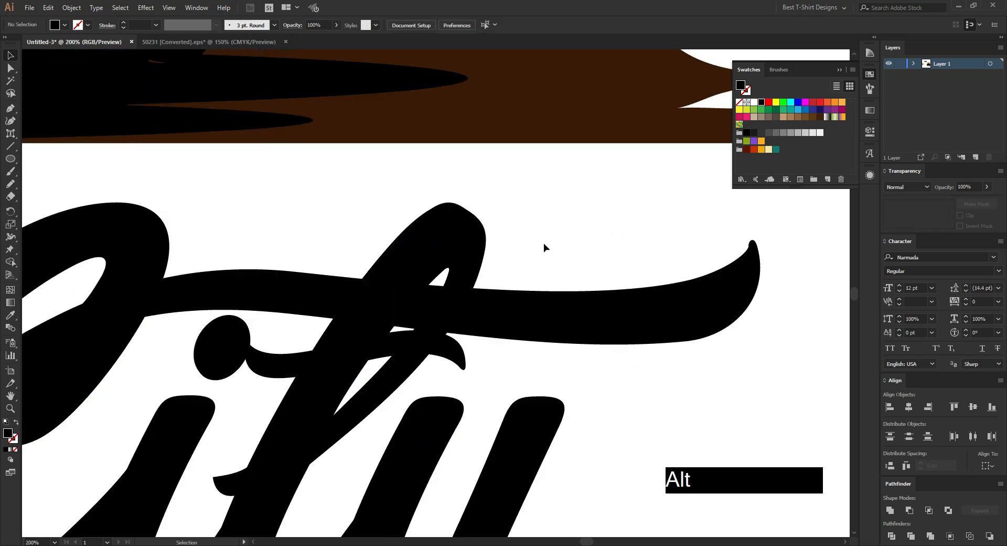
scroll(435, 275, down, 2)
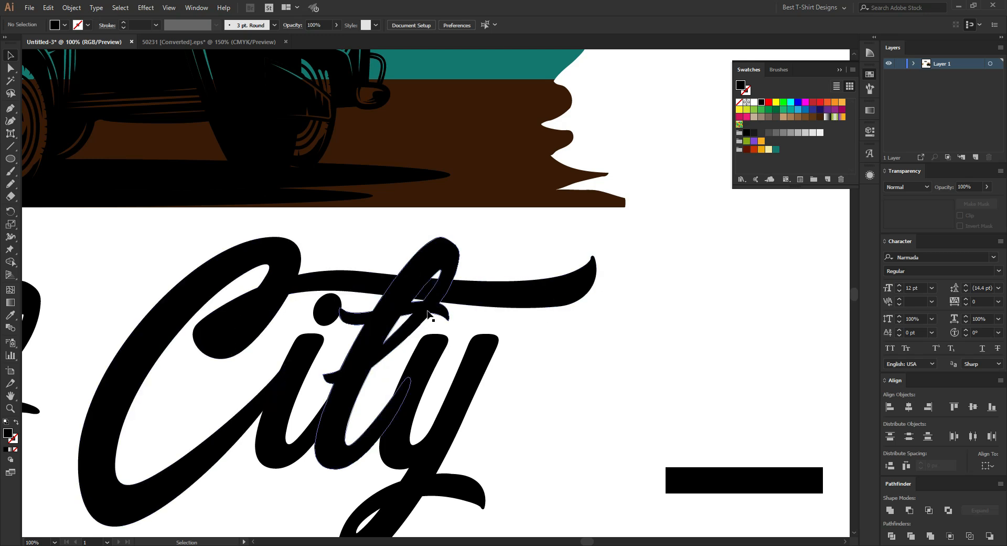
scroll(401, 319, up, 2)
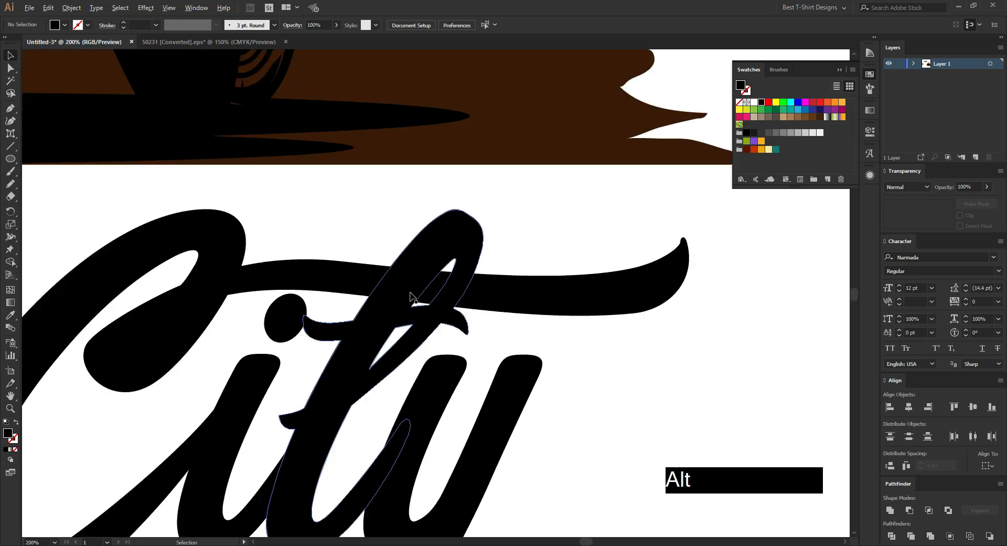
double_click(438, 333)
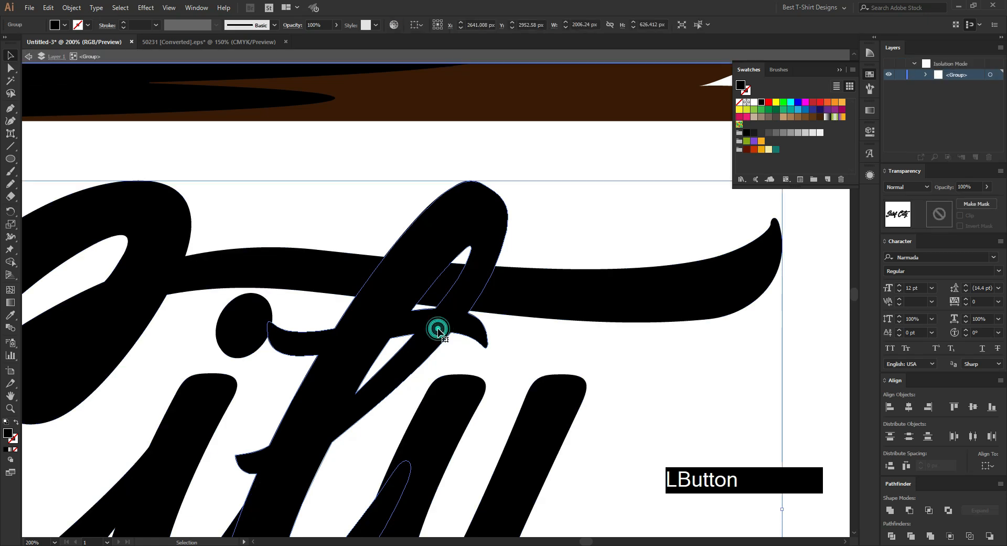
click(438, 333)
scroll(426, 355, up, 1)
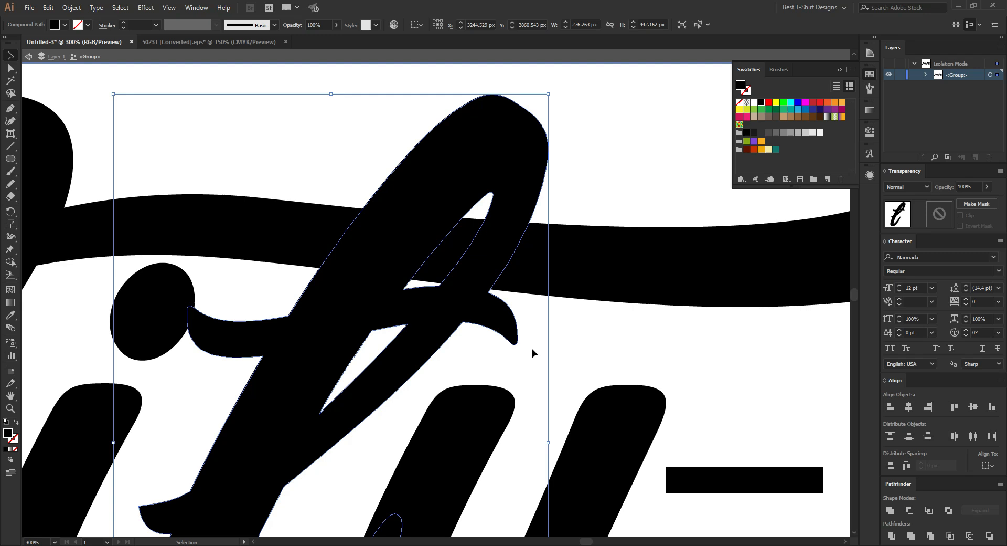
key(a)
drag(535, 357, 502, 335)
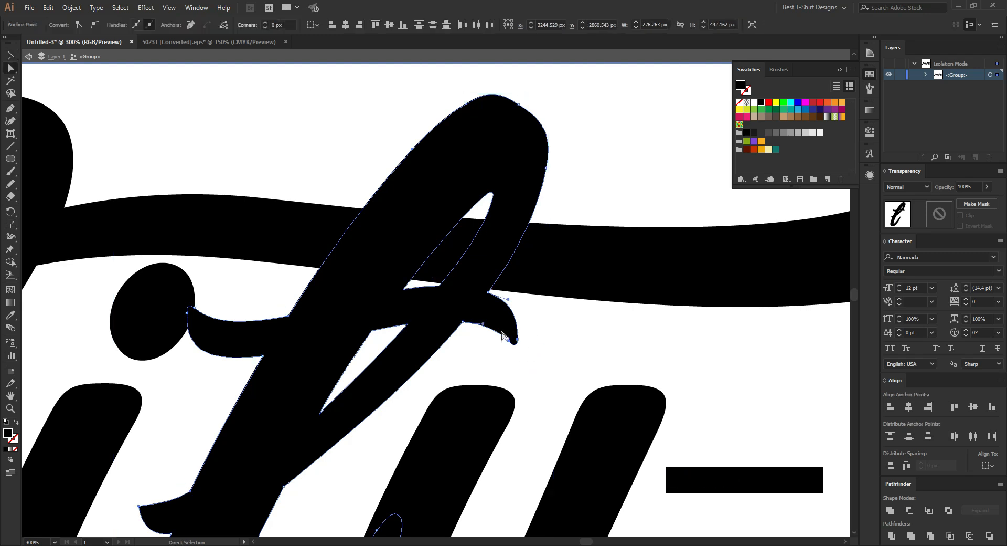
key(Delete)
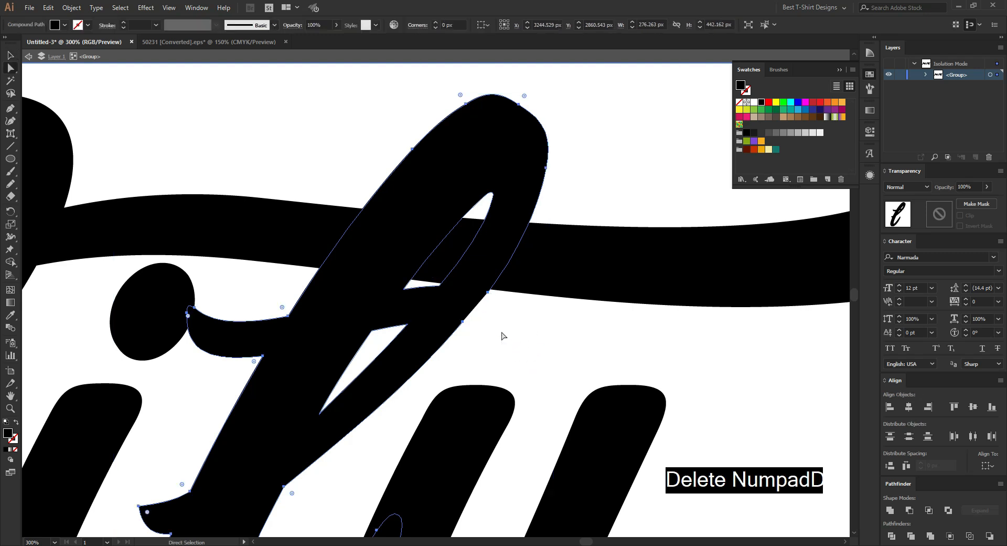
click(500, 333)
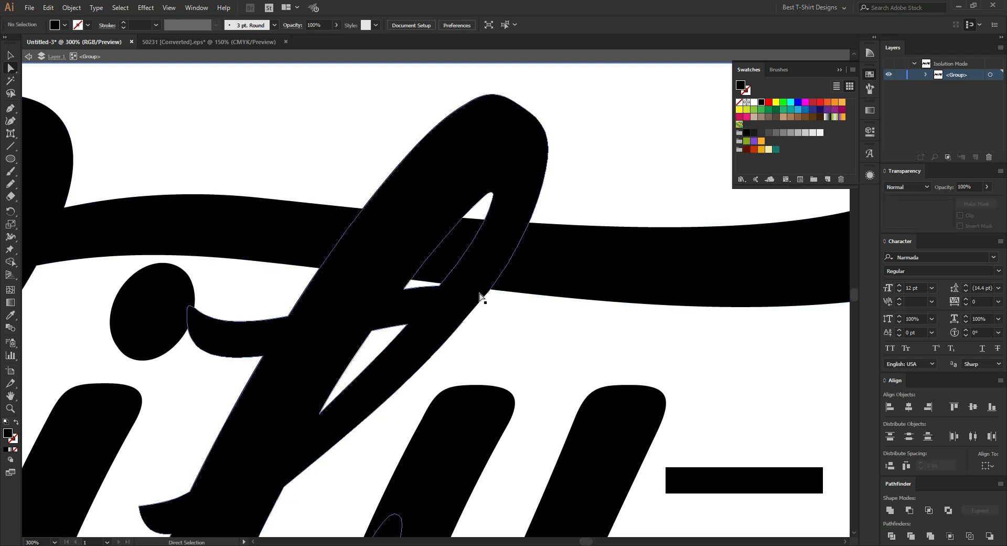
key(v)
click(503, 352)
Isolate the compound path of the t in "City" for direct point editing.
click(430, 338)
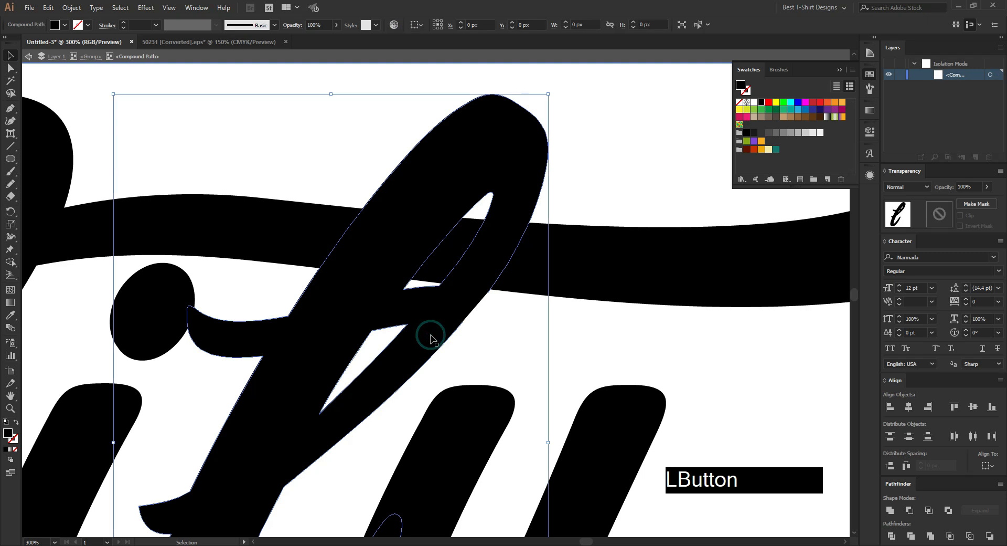
double_click(431, 339)
key(a)
Try to remove the left end of the t's upper crossbar by deleting its anchor points.
click(166, 271)
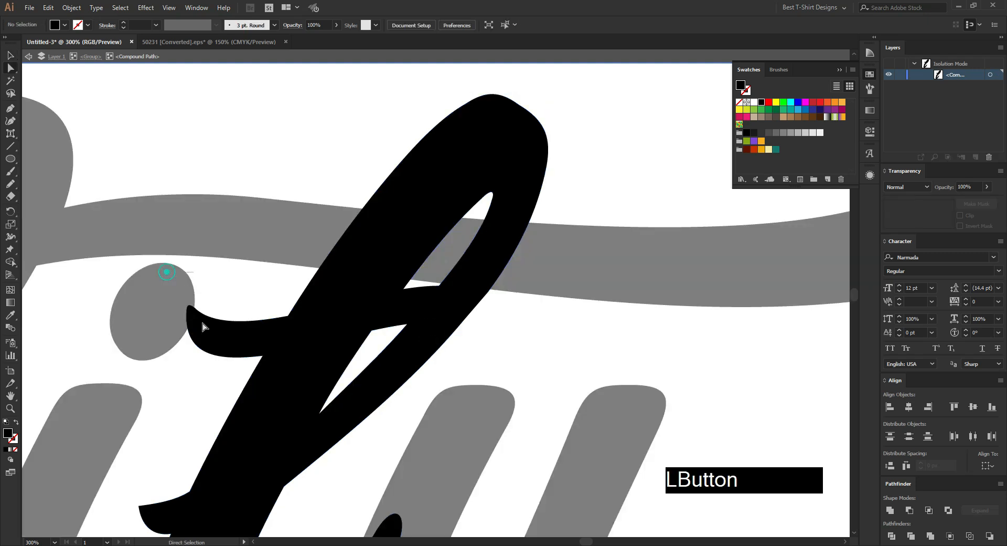
drag(203, 326, 209, 341)
key(Delete)
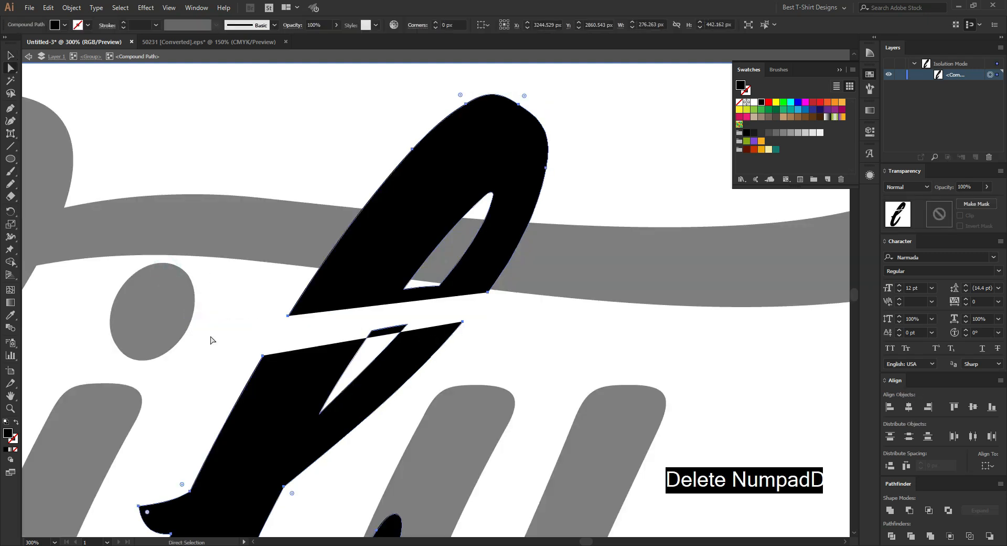
key(ctrl+z)
key(ctrl+z)
click(204, 371)
alt+scroll(189, 358, up, 2)
drag(171, 228, 209, 274)
key(Delete)
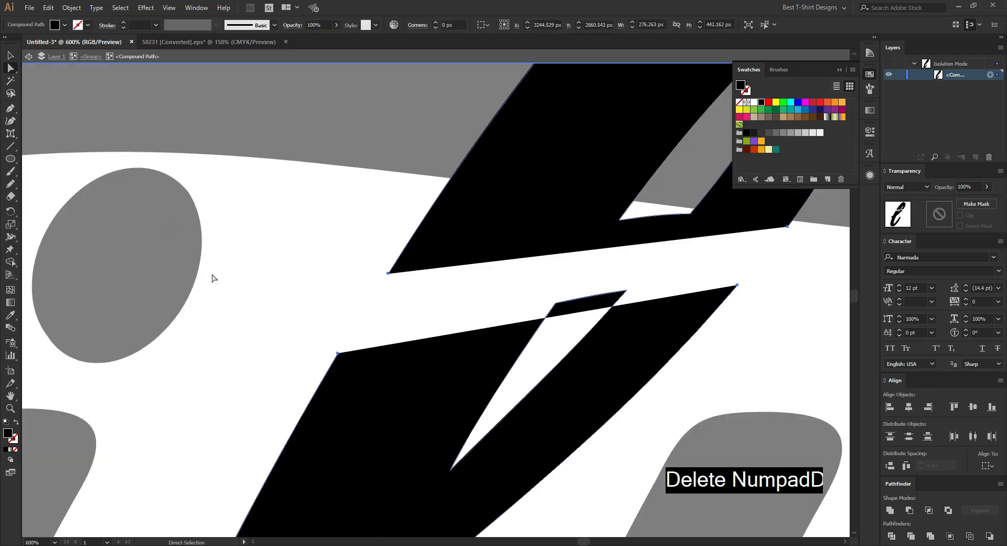
key(ctrl+z)
click(227, 395)
Erase a diagonal strip across the left end of the t's upper crossbar to detach it from the stem.
click(299, 319)
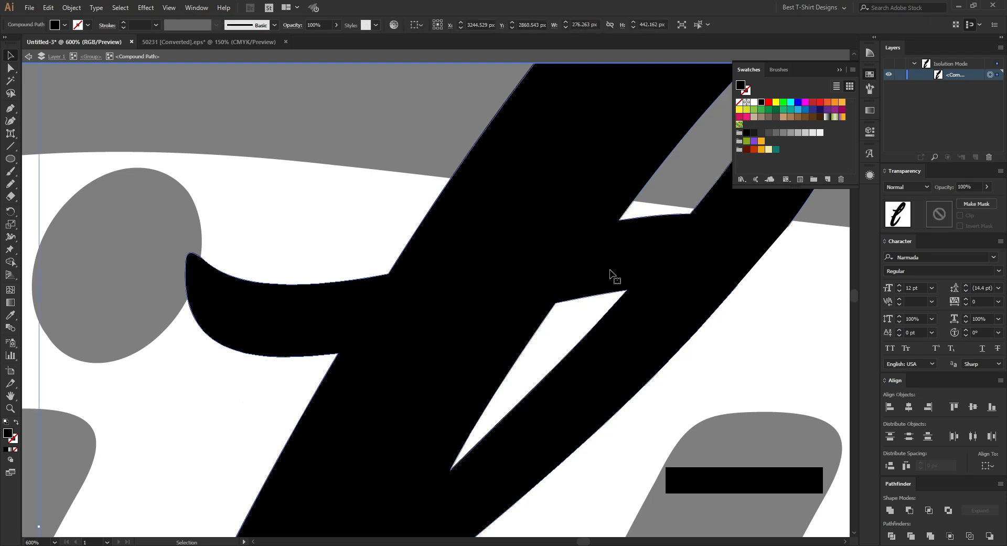
key(shift+e)
mouse_move(374, 218)
mouse_down()
mouse_move(337, 299)
mouse_move(297, 351)
mouse_move(275, 312)
mouse_move(347, 276)
mouse_up()
drag(375, 239, 281, 365)
key(v)
Delete the leftover stub anchor points on the t's stem so its left edge runs smoothly past the cut.
key(a)
scroll(334, 344, up, 1)
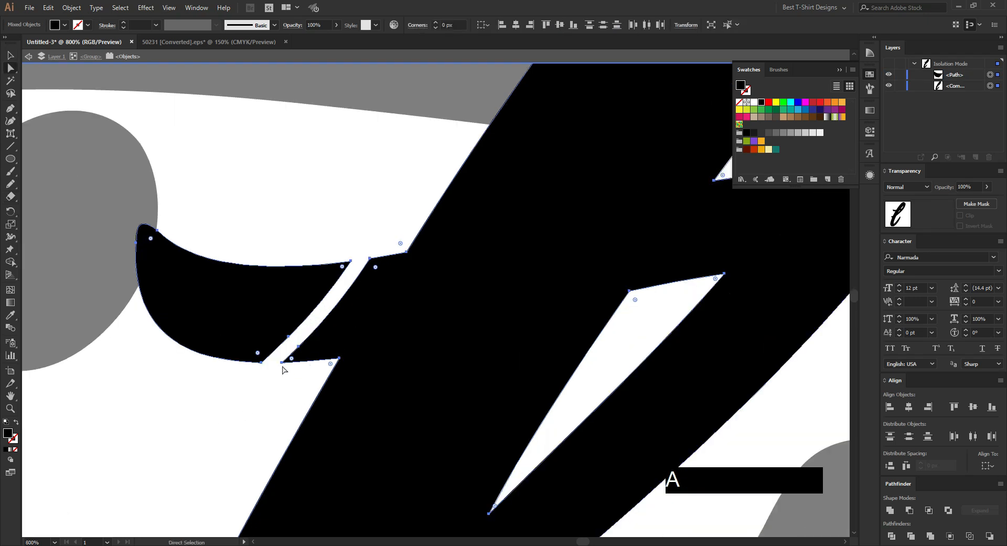
click(281, 363)
key(Delete)
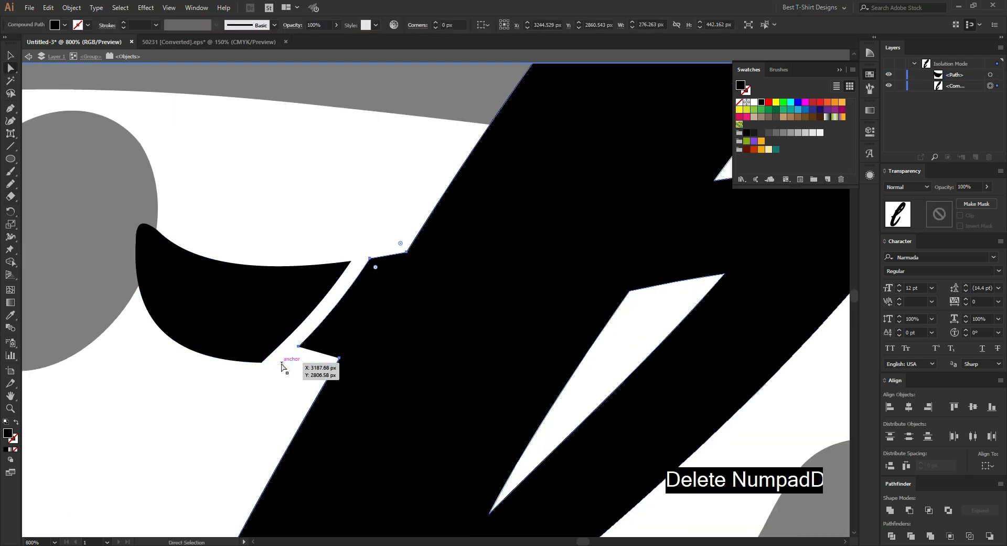
click(297, 347)
key(Delete)
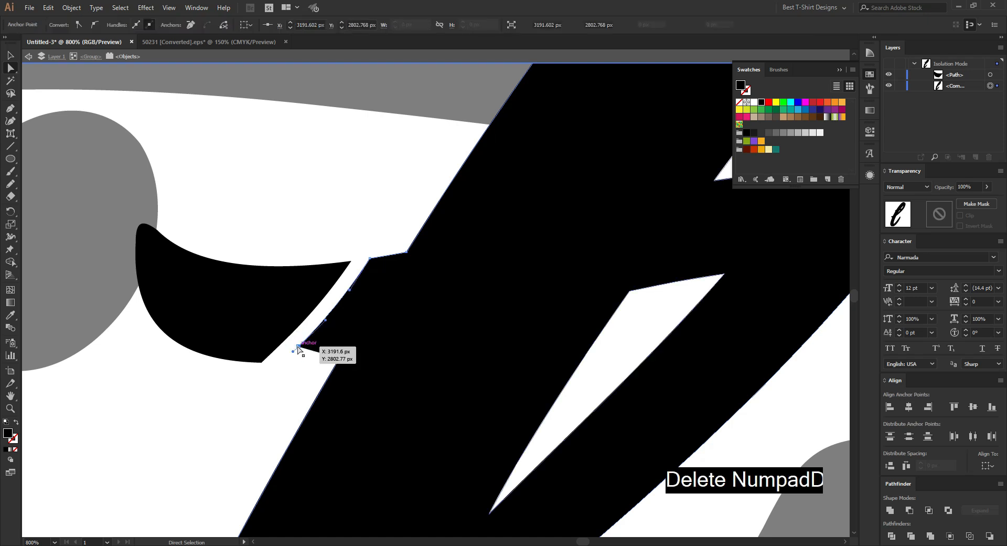
click(369, 259)
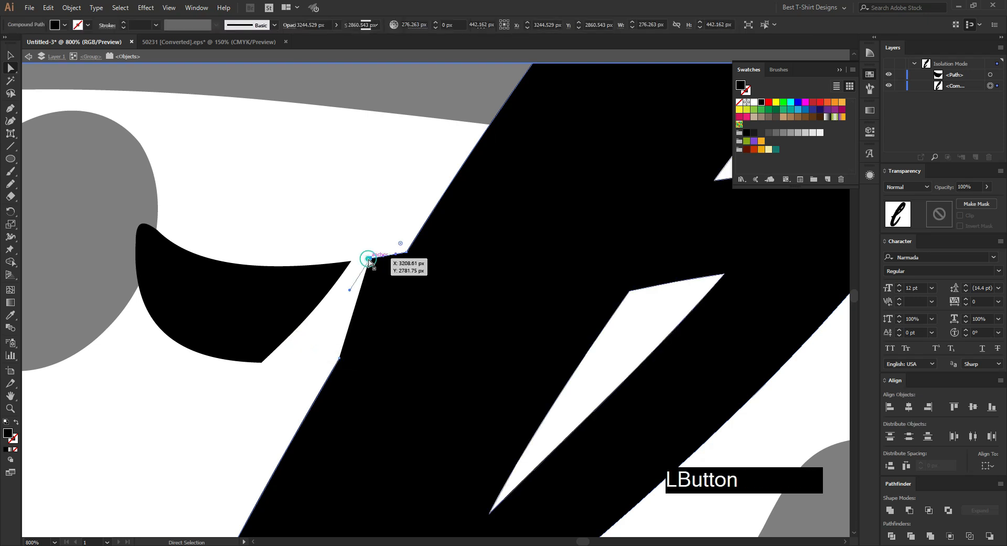
key(Delete)
click(360, 178)
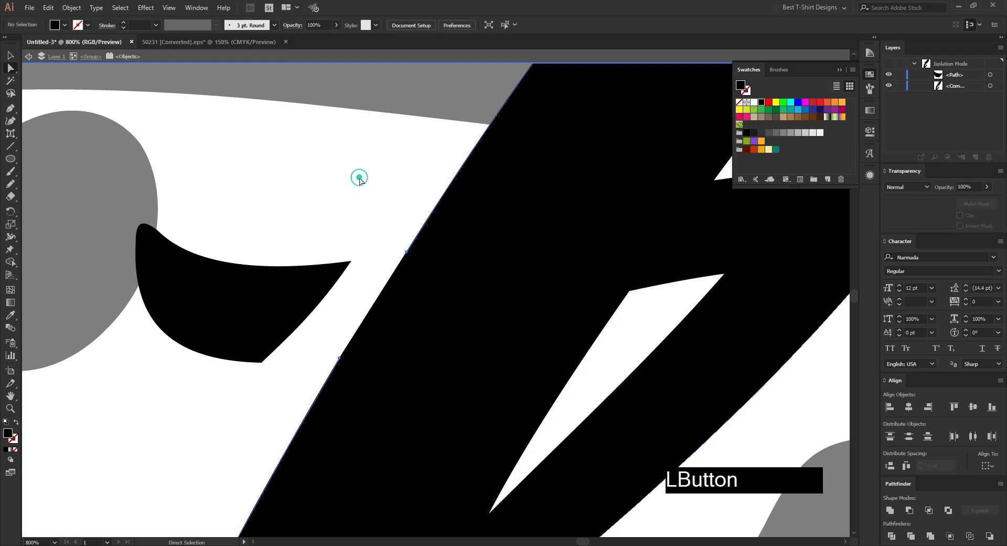
Delete the detached left crossbar piece of the t.
key(v)
click(293, 286)
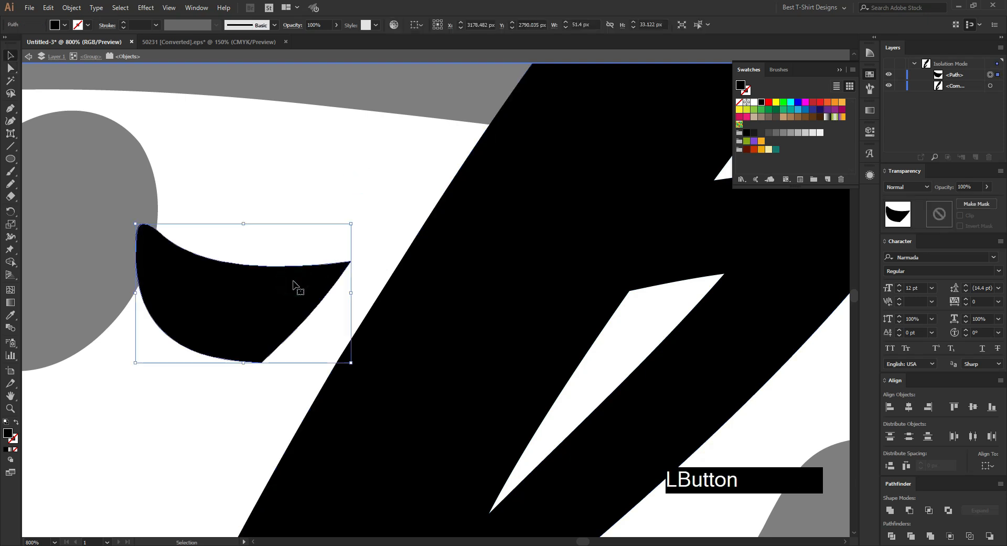
key(Delete)
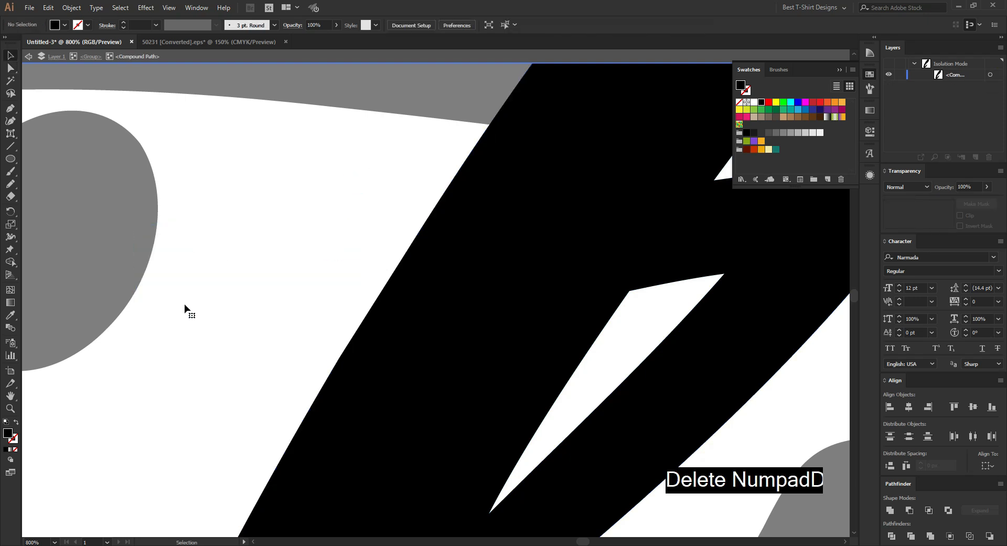
Erase a diagonal strip through the crossbar inside the t's loop, connecting the openings above and below it.
alt+scroll(200, 308, down, 3)
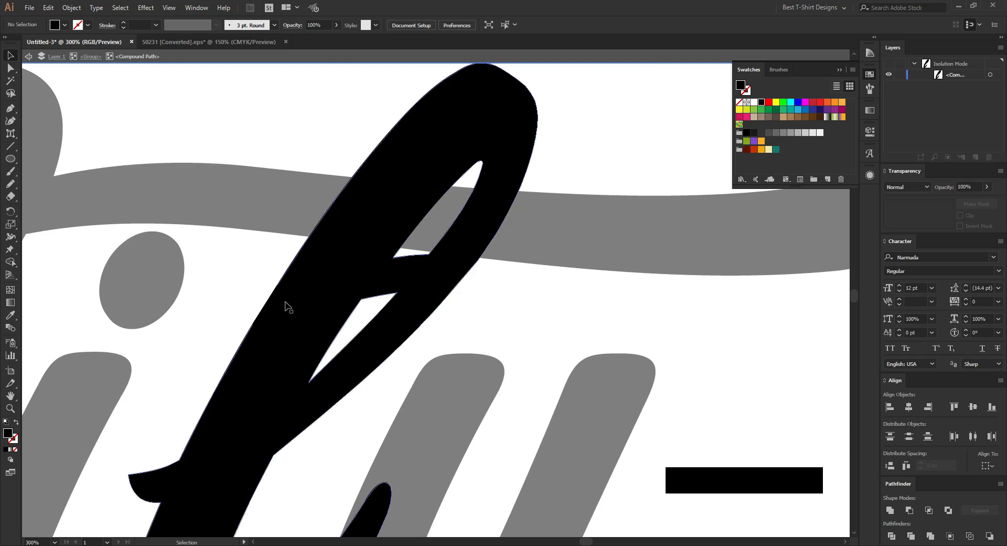
alt+scroll(473, 281, up, 3)
click(493, 304)
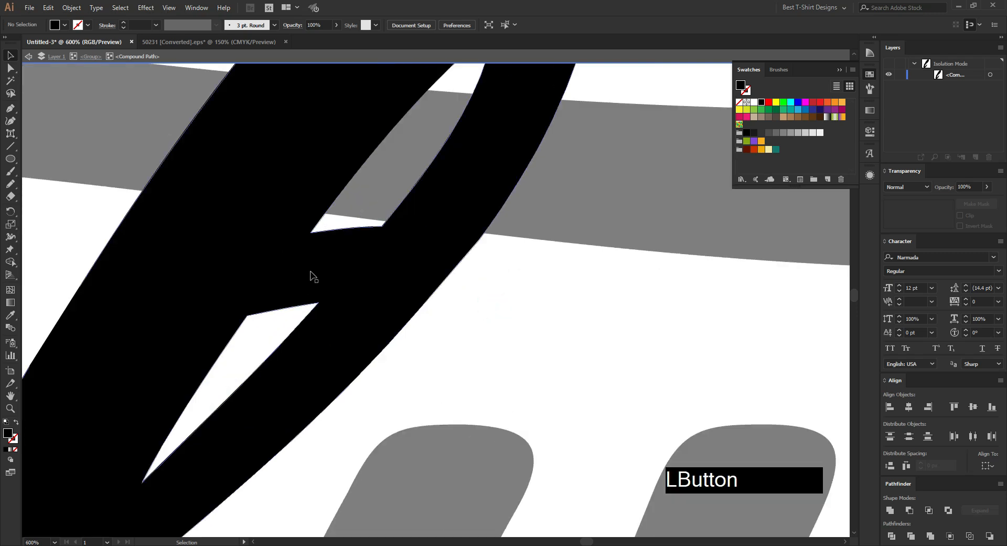
alt+scroll(312, 275, up, 1)
click(310, 273)
key(shift+e)
drag(373, 198, 270, 331)
Delete the leftover crossbar anchor points on the right edge of the cut in the t's loop, including the stray point.
key(a)
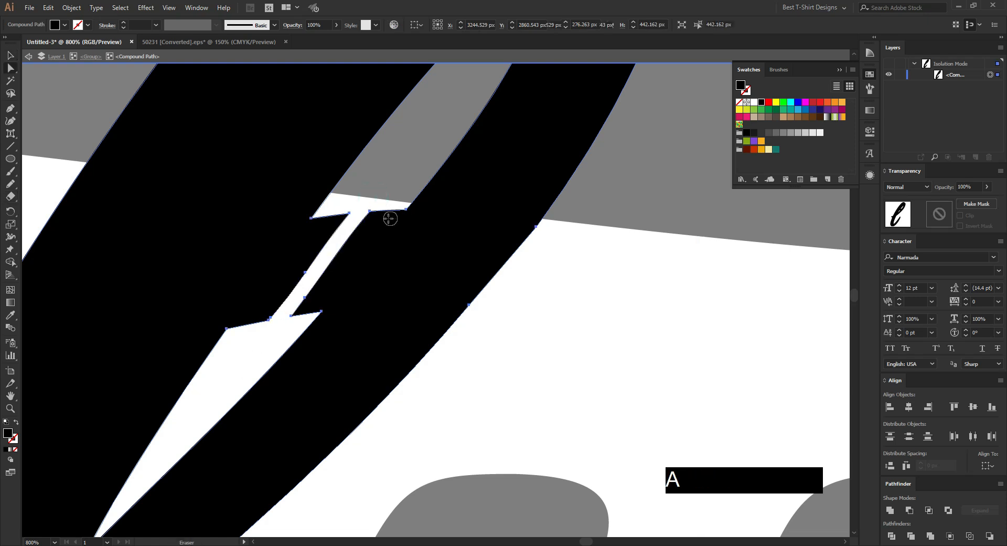
click(369, 211)
key(Delete)
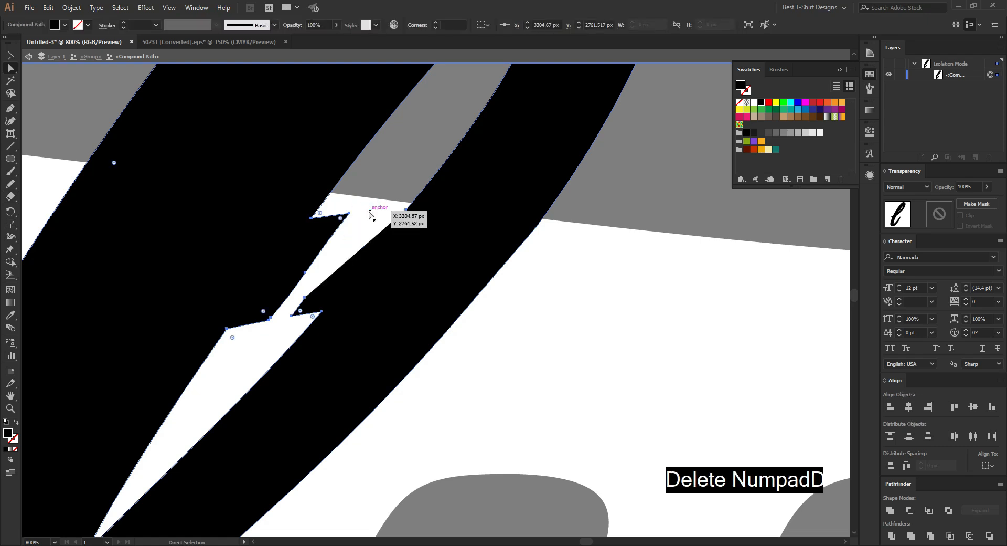
click(291, 316)
key(Delete)
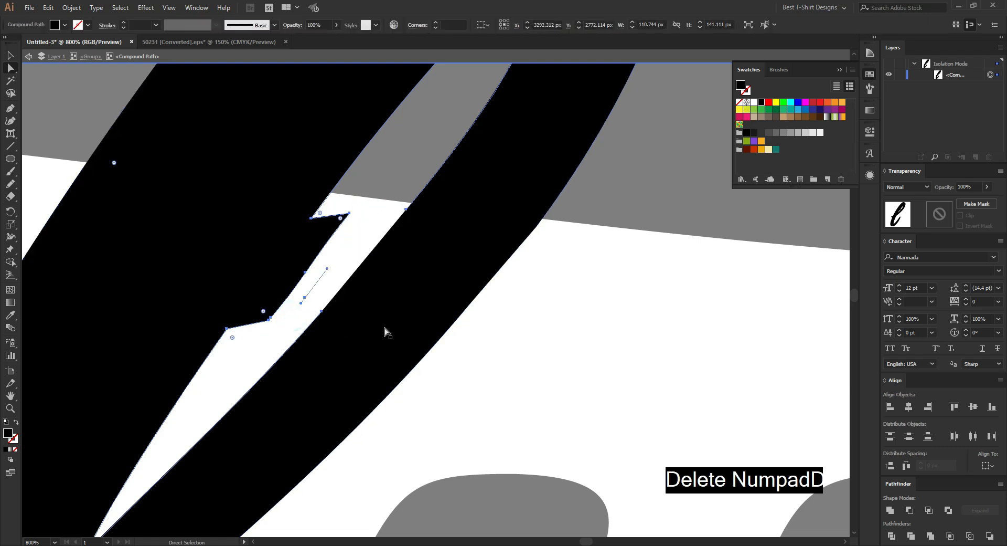
click(503, 340)
click(305, 297)
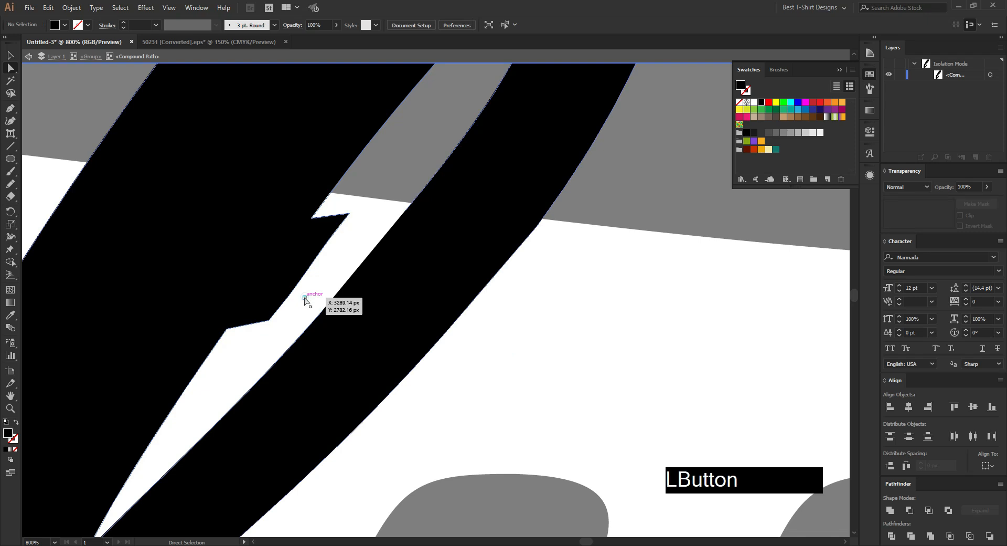
key(Delete)
click(269, 319)
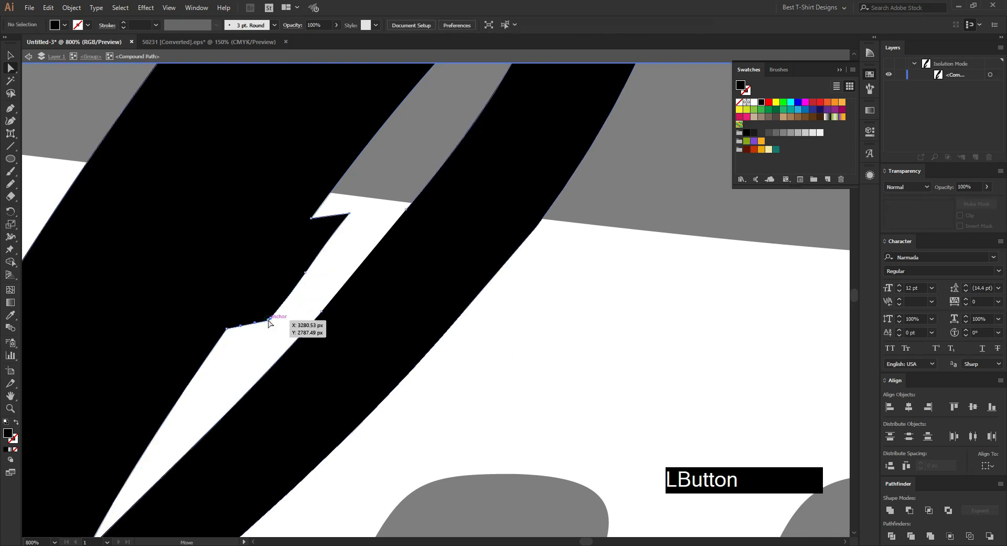
key(Delete)
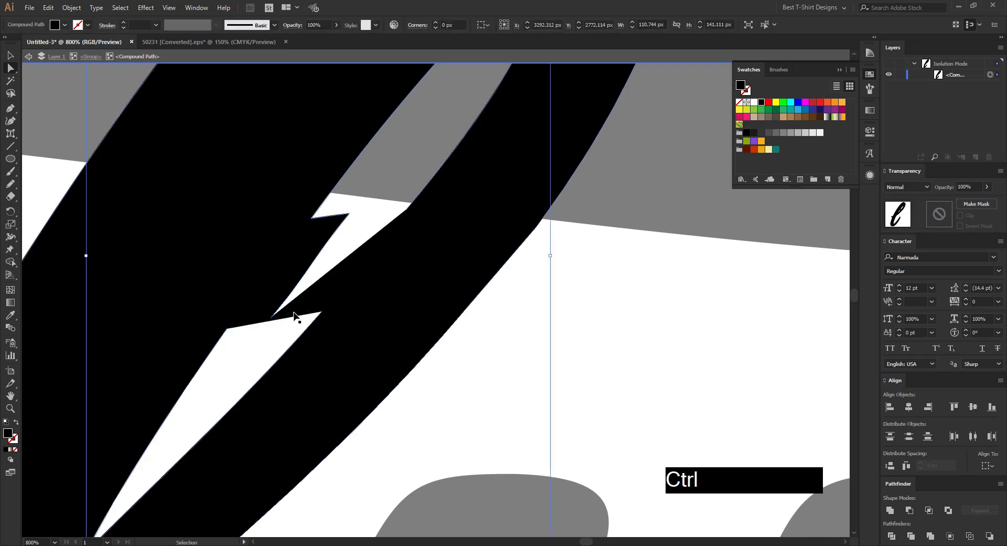
key(ctrl+z)
click(303, 314)
click(349, 215)
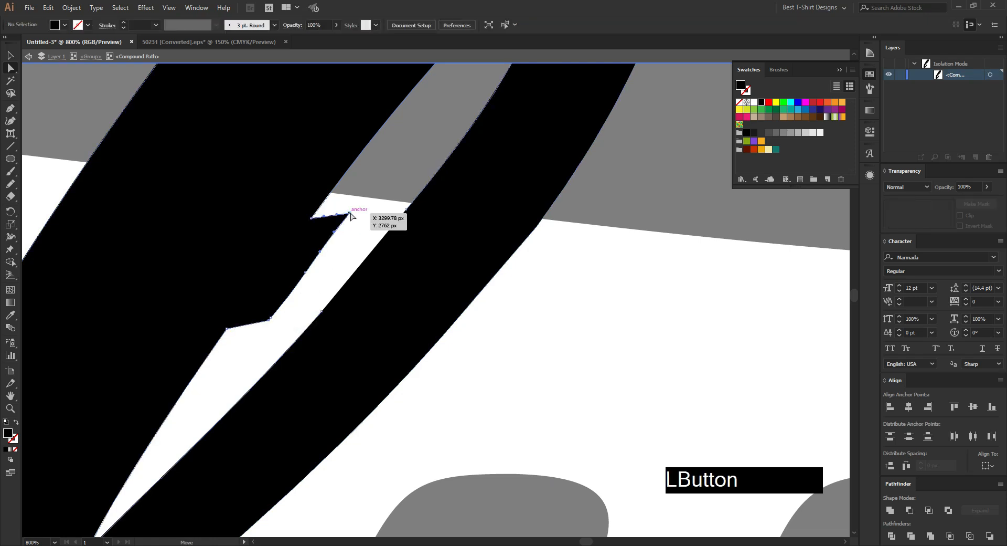
key(Delete)
key(ctrl+z)
Erase a thin diagonal strip along the left edge of the cut in the t's loop to trim the leftover crossbar.
key(v)
click(342, 252)
click(313, 240)
key(shift+e)
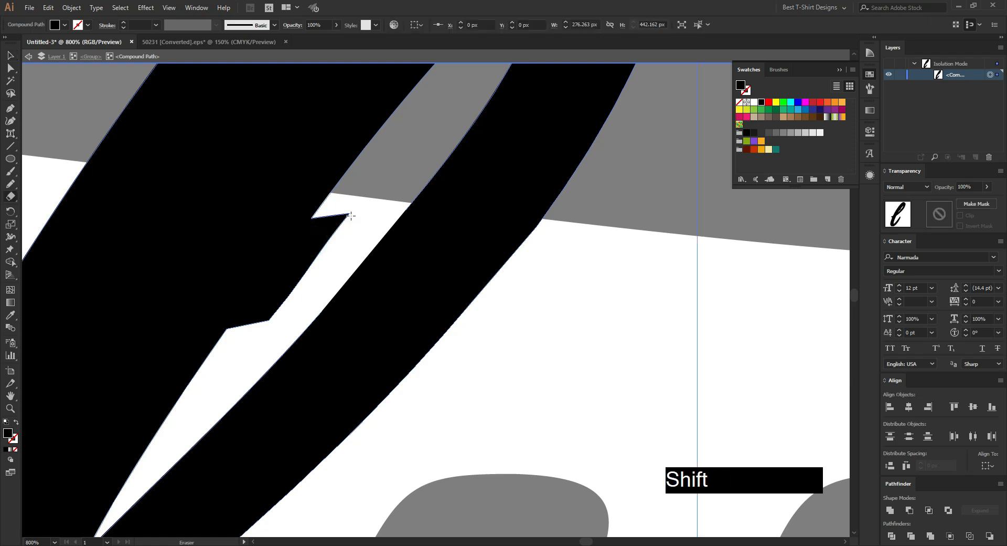
drag(351, 210, 260, 328)
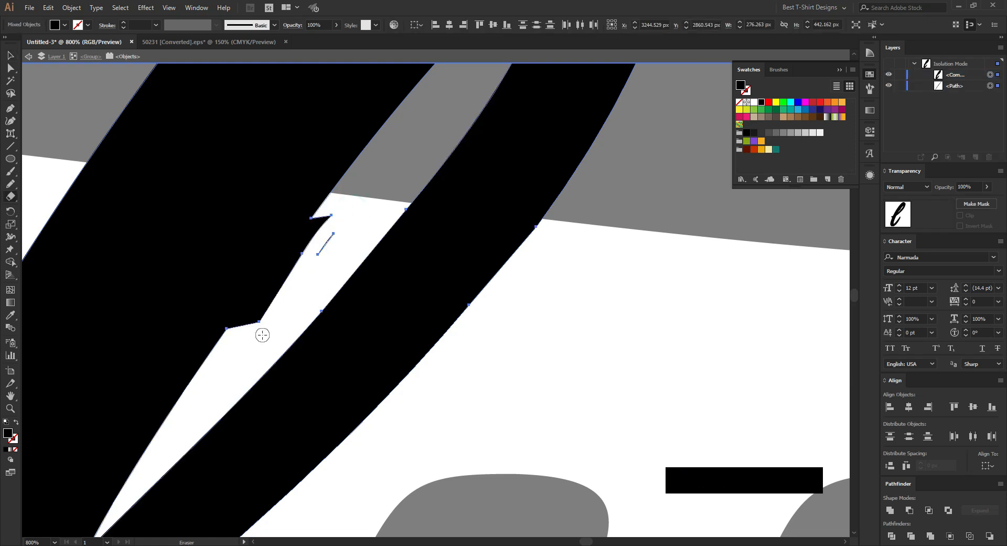
Delete the leftover crossbar anchor points on the left edge of the cut so the t's stem runs smoothly.
key(a)
click(259, 321)
key(Delete)
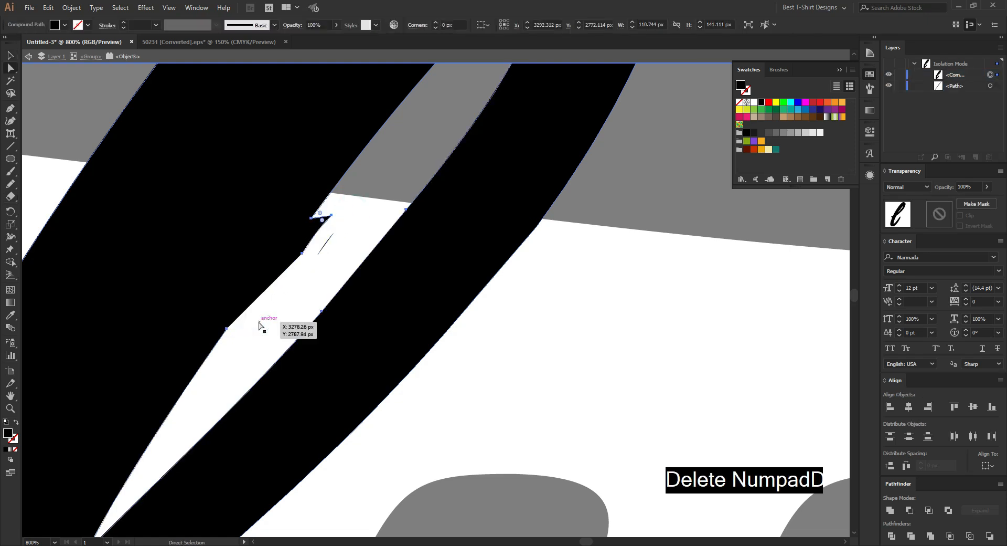
click(302, 253)
key(Delete)
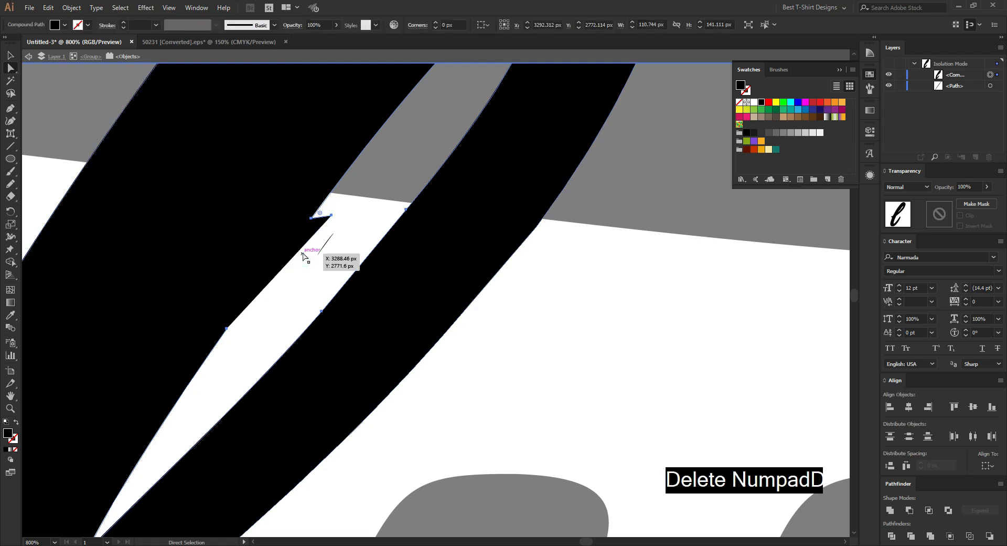
click(331, 215)
key(Delete)
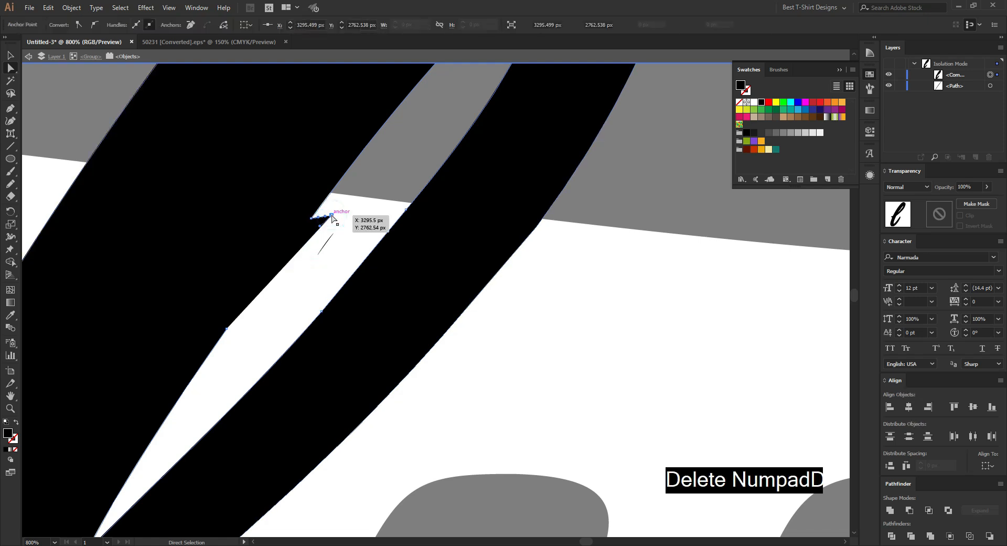
Delete the detached sliver inside the t's loop and leave the letter's isolation.
click(326, 243)
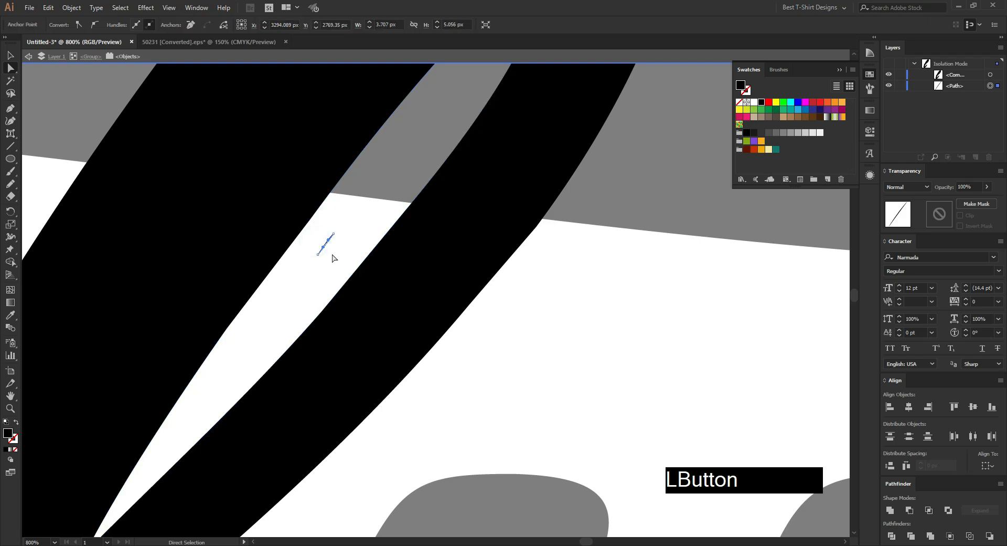
key(Delete)
key(Delete)
key(v)
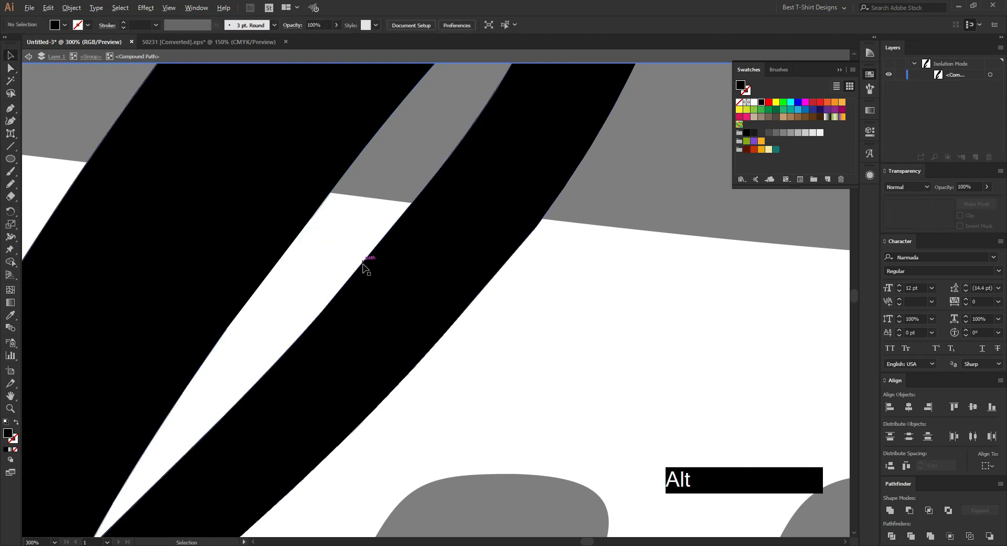
scroll(349, 266, down, 4)
scroll(349, 267, down, 1)
double_click(438, 281)
scroll(402, 284, down, 2)
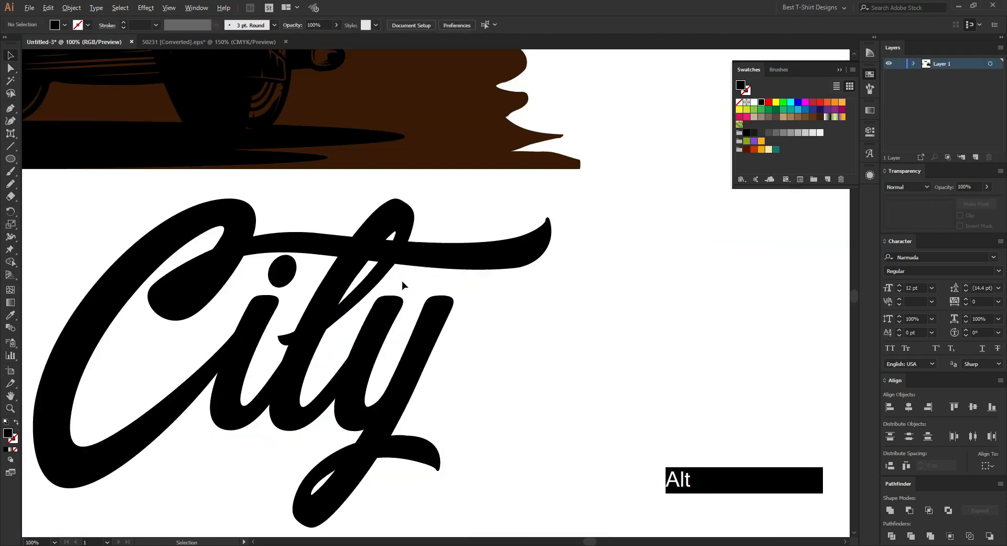
Isolate the lettering group and offset the path of the C and its swash by 6 px with Miter joins.
scroll(402, 281, up, 3)
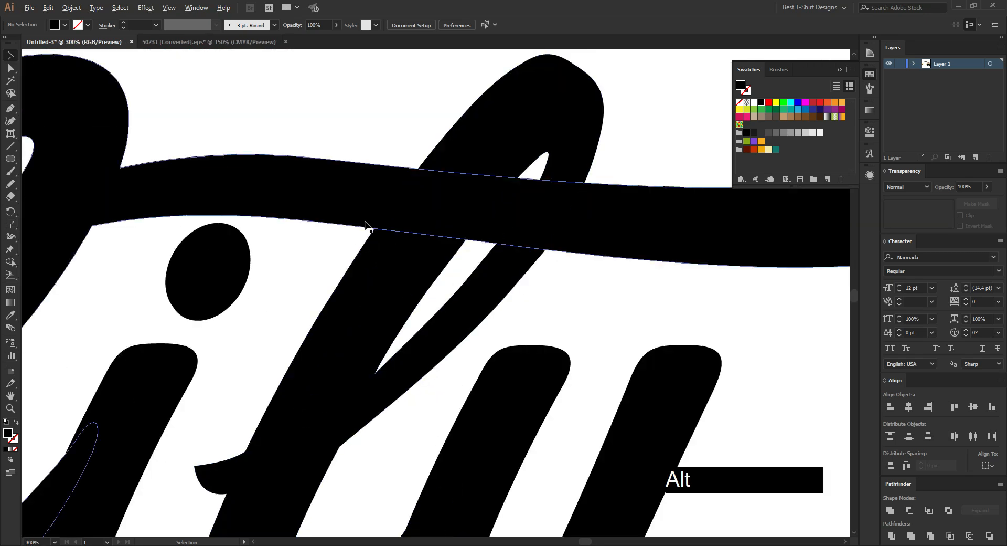
scroll(420, 231, down, 1)
click(509, 254)
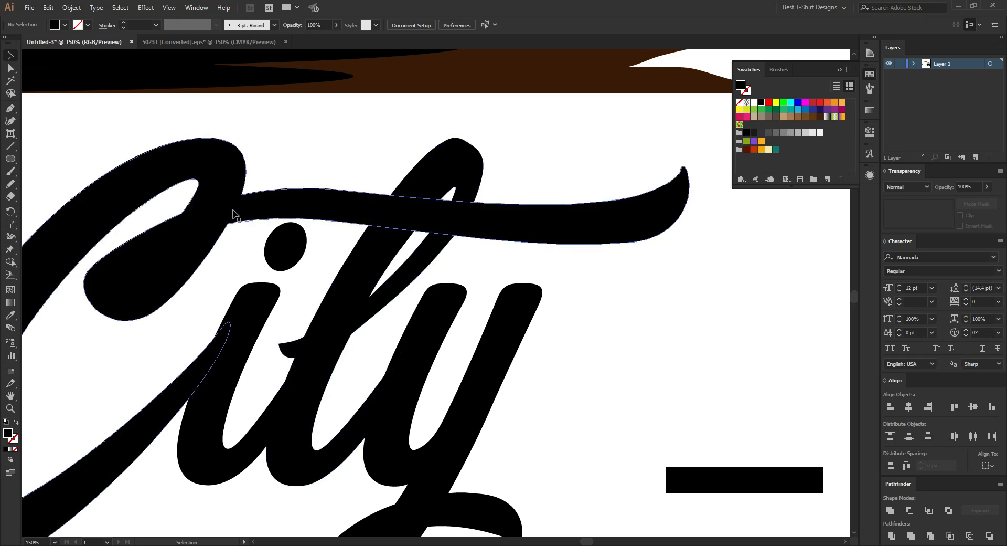
scroll(434, 210, up, 1)
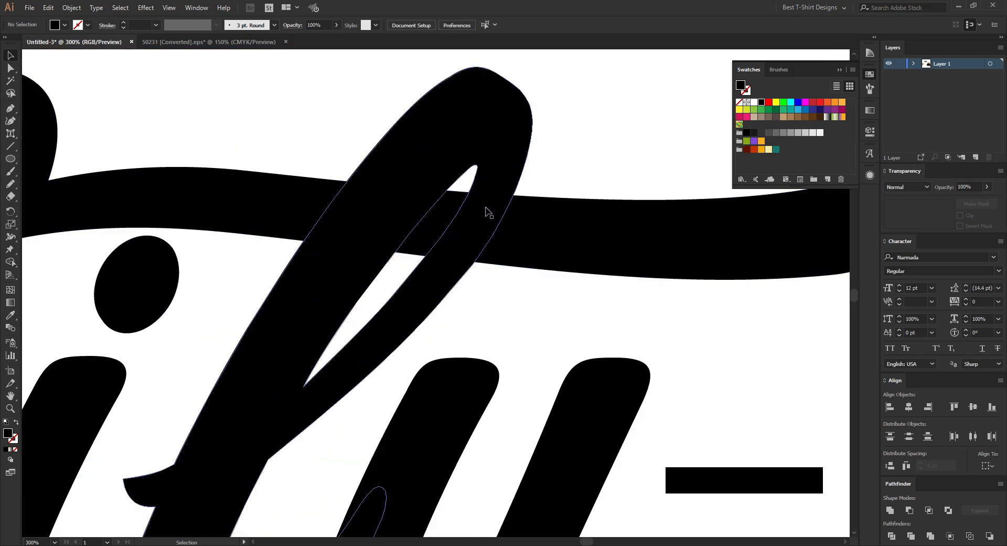
click(508, 222)
double_click(509, 223)
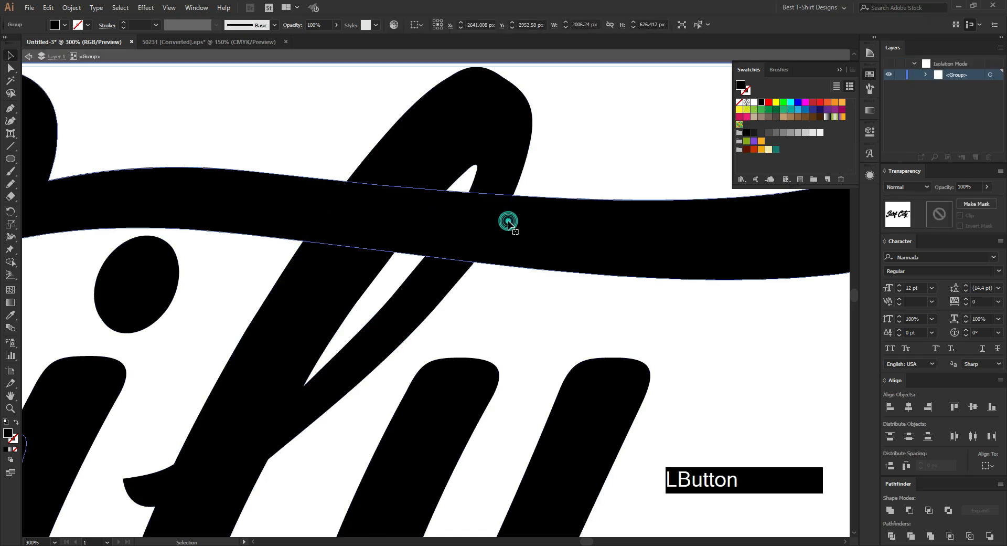
click(506, 219)
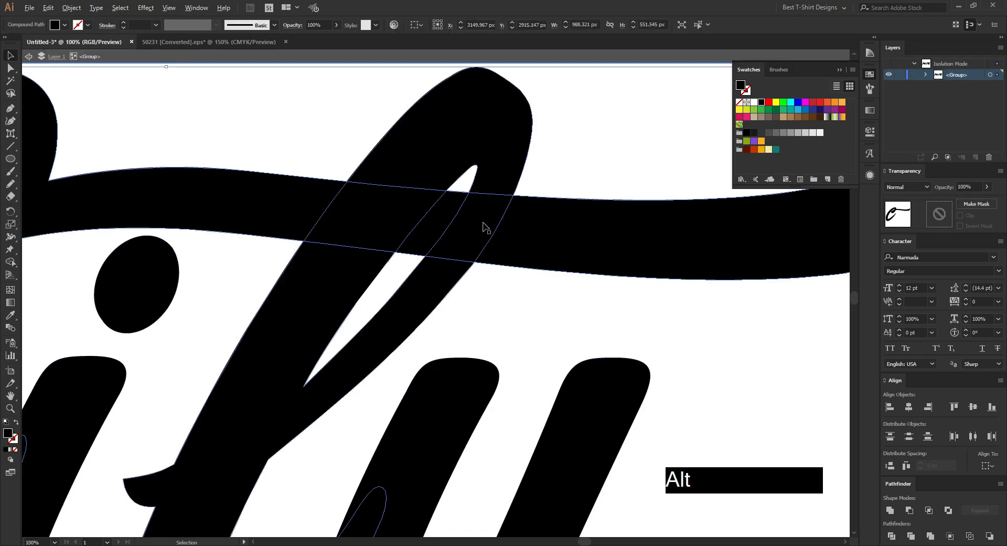
scroll(482, 224, down, 3)
scroll(617, 113, up, 5)
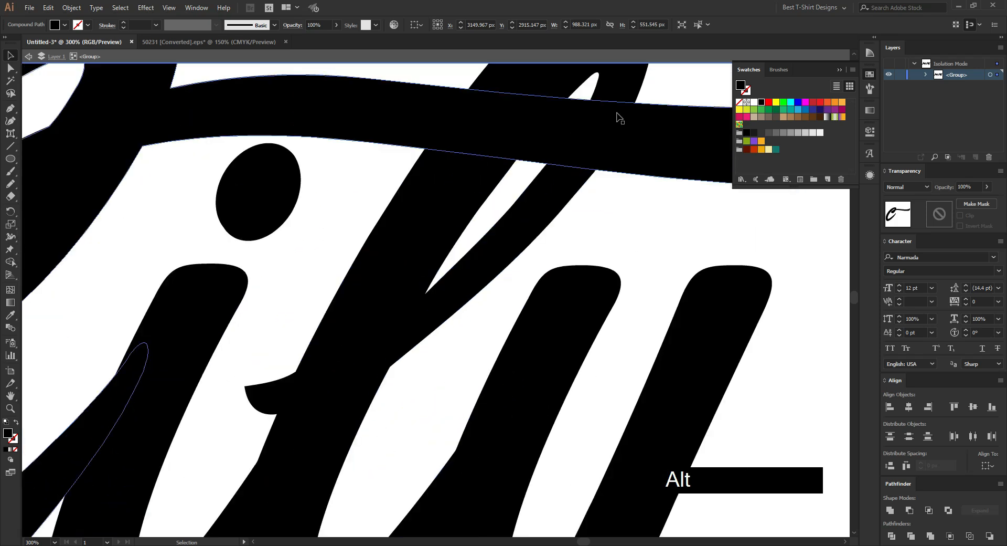
drag(585, 145, 432, 302)
key(ctrl+alt+o)
click(671, 392)
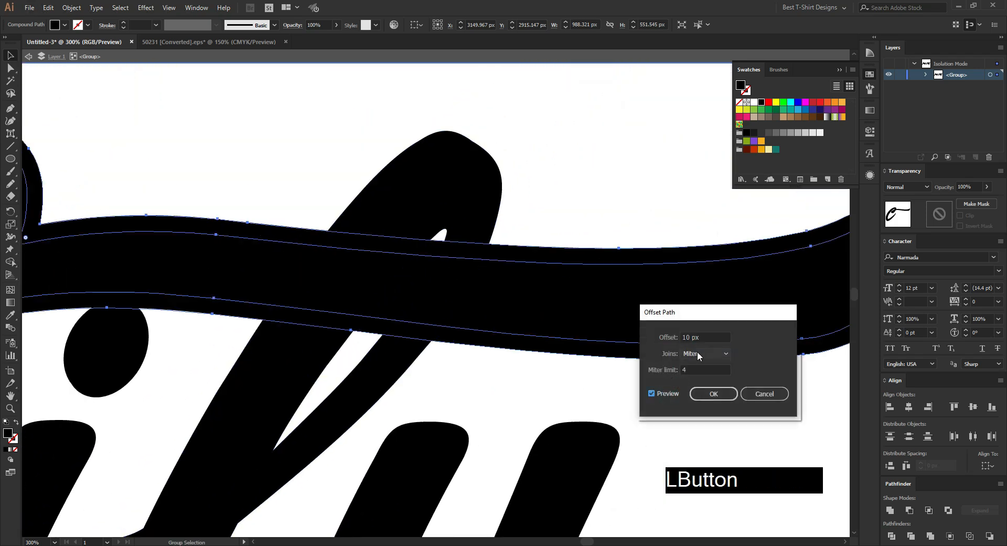
scroll(707, 335, down, 4)
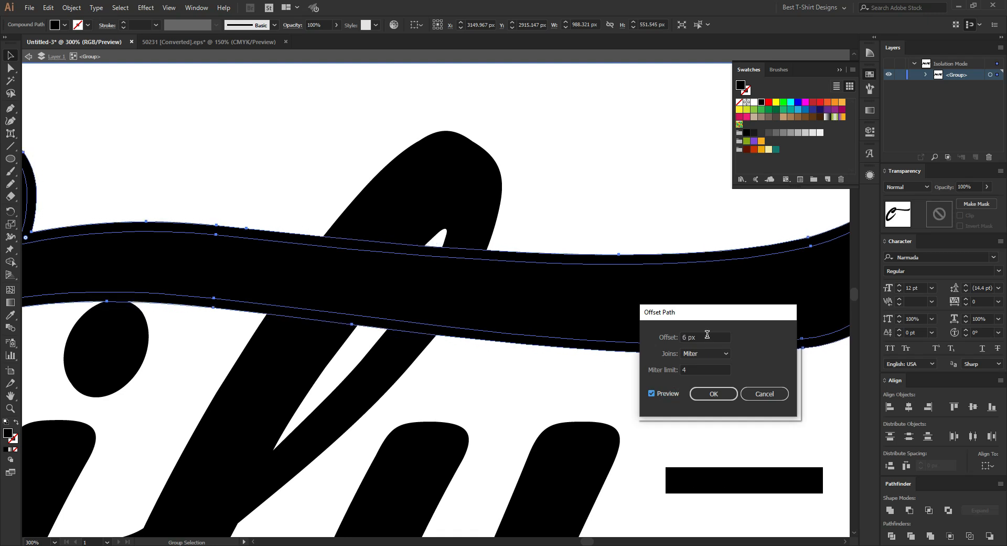
click(713, 393)
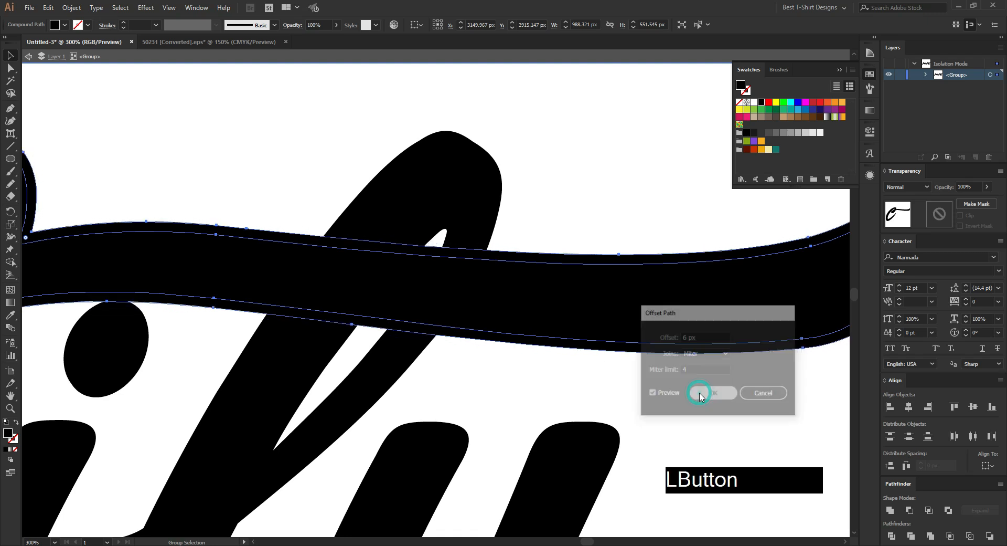
Move the swash's offset outline in place into a new opacity mask on the t, with Clip turned off.
ctrl+click(699, 392)
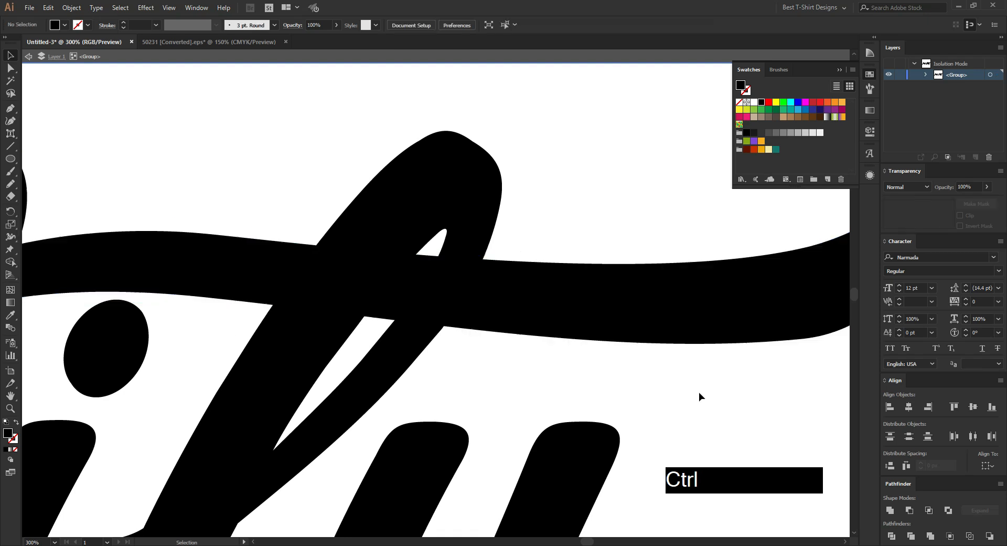
click(416, 333)
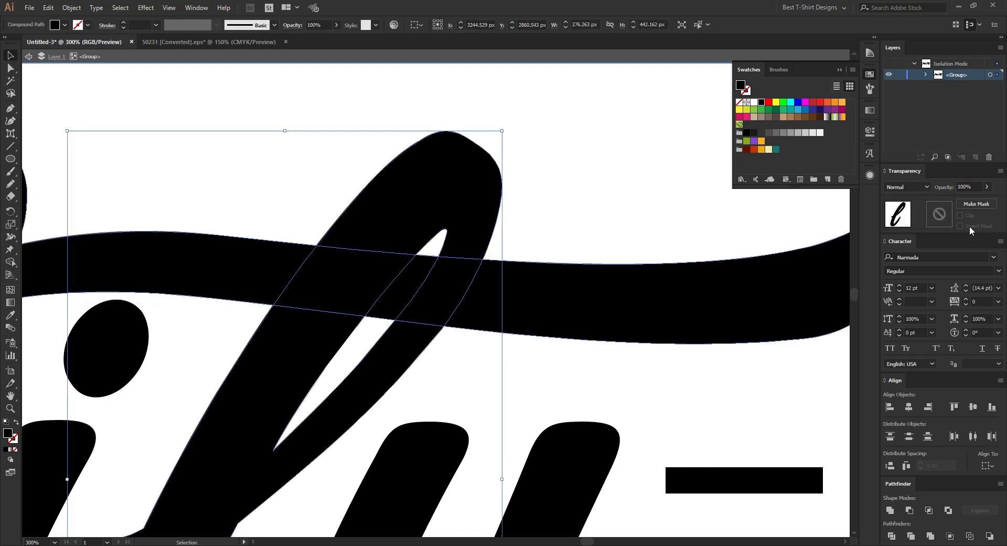
click(973, 205)
click(968, 219)
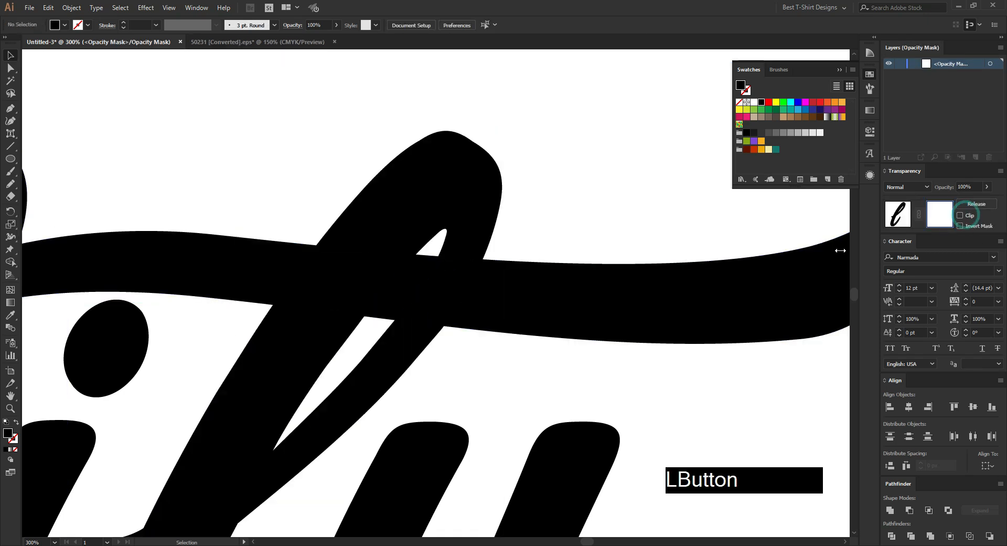
key(ctrl+f)
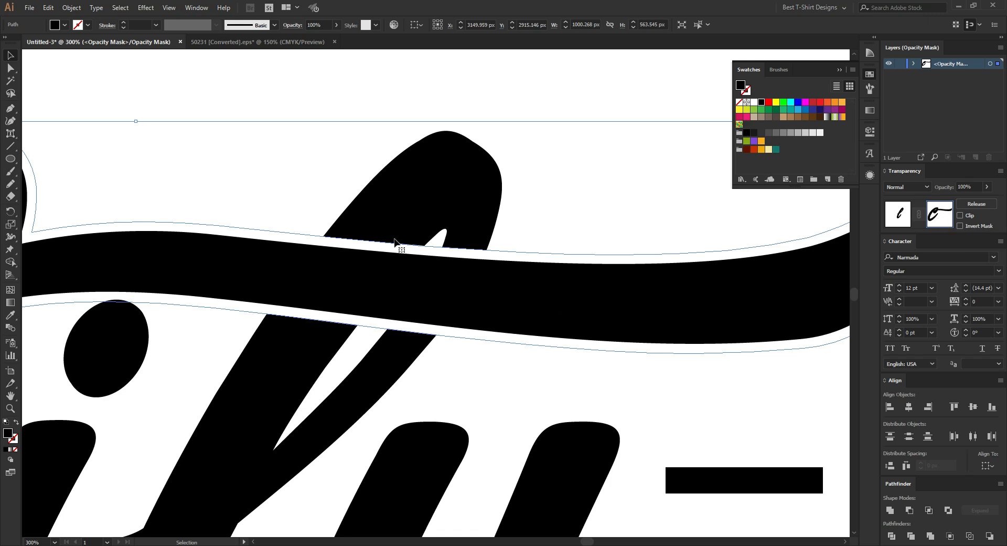
Erase the part of the opacity mask covering the t's thick stem so the stem passes over the swash.
key(shift)
key(shift+e)
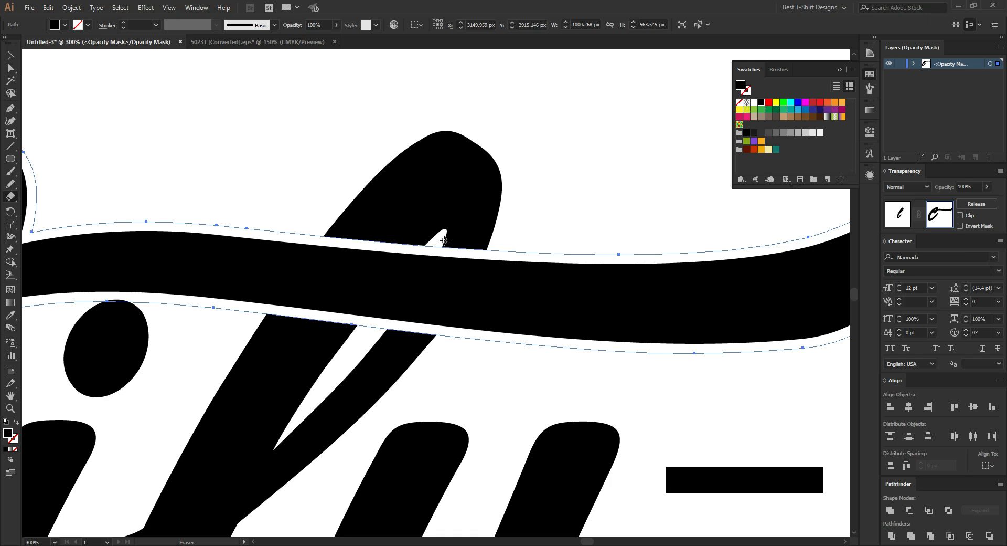
drag(444, 240, 438, 221)
alt+scroll(389, 259, down, 1)
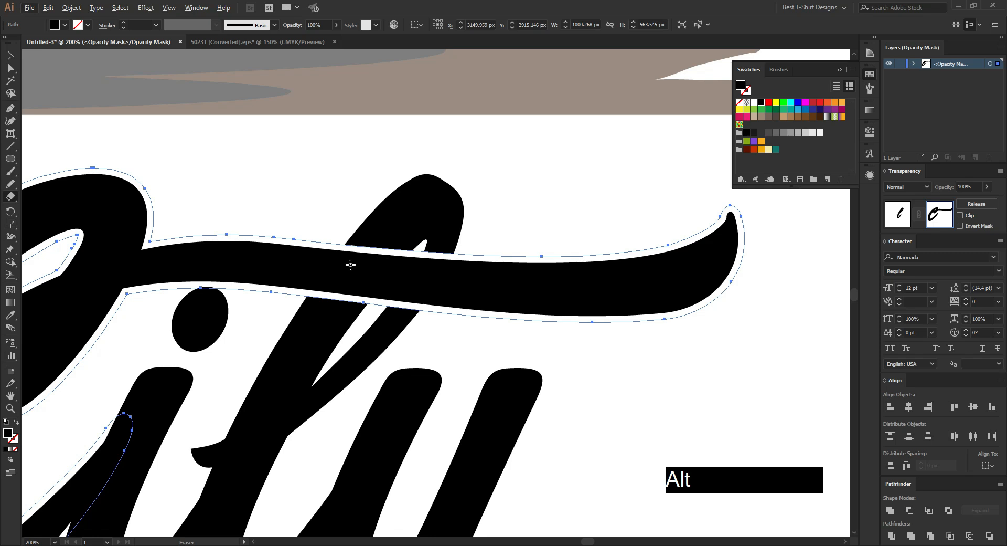
alt+scroll(337, 269, down, 1)
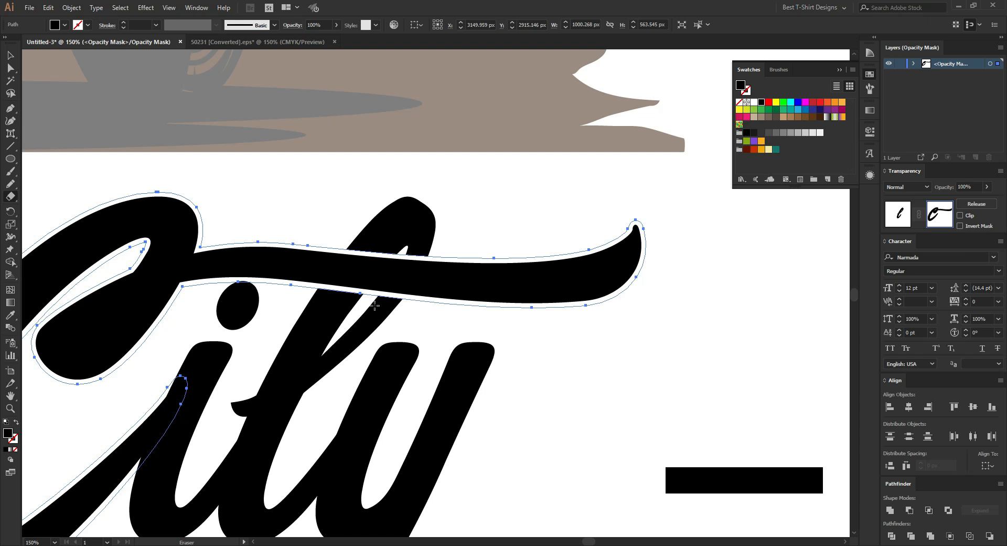
alt+scroll(397, 282, up, 3)
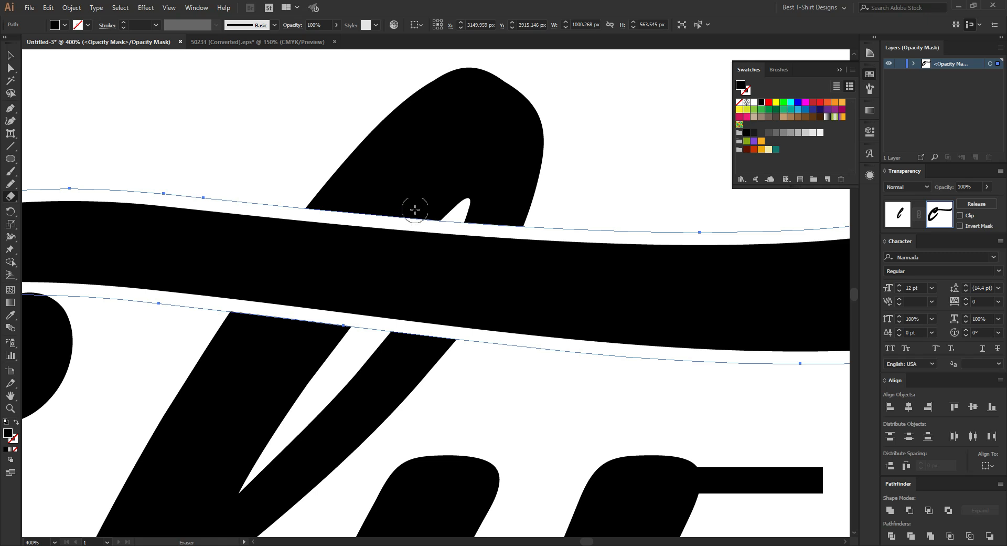
drag(442, 193, 321, 351)
mouse_move(441, 190)
mouse_down()
mouse_move(403, 214)
mouse_move(297, 333)
mouse_up()
drag(405, 173, 271, 340)
drag(372, 184, 228, 339)
drag(357, 169, 218, 345)
drag(360, 152, 180, 342)
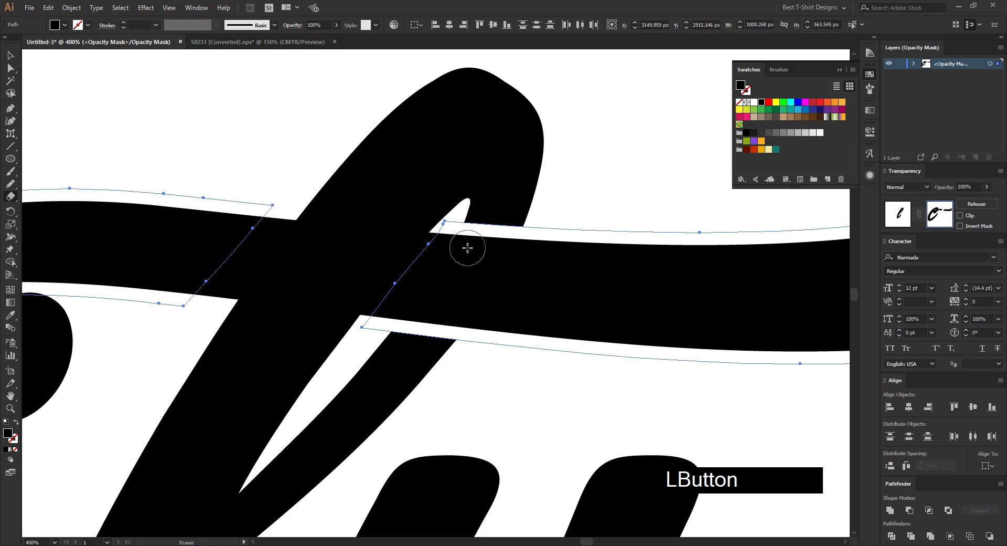
Erase more of the opacity mask along the t's thick stem where the swash begins and return to the artwork.
scroll(387, 277, up, 1)
mouse_move(481, 169)
mouse_down()
mouse_move(347, 353)
mouse_move(299, 396)
mouse_up()
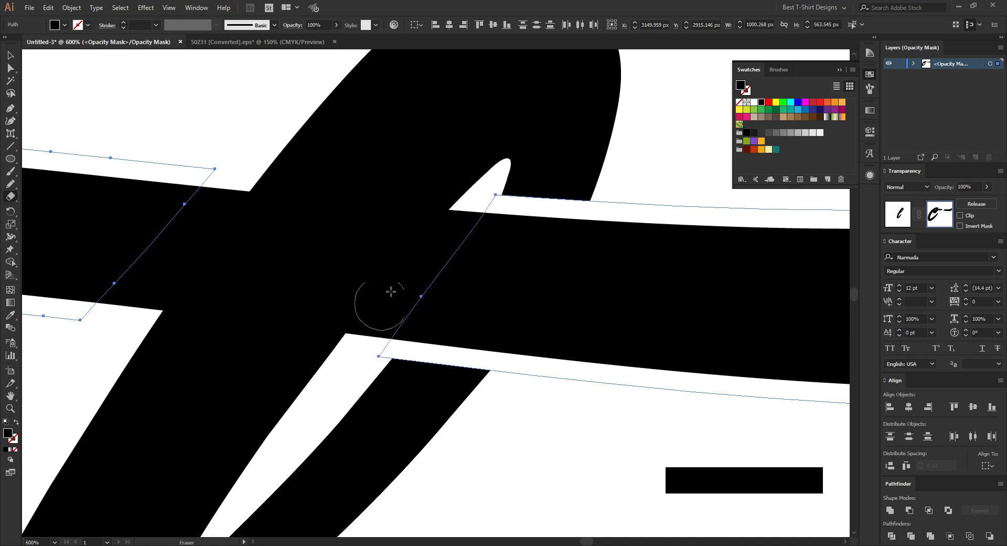
drag(461, 193, 370, 326)
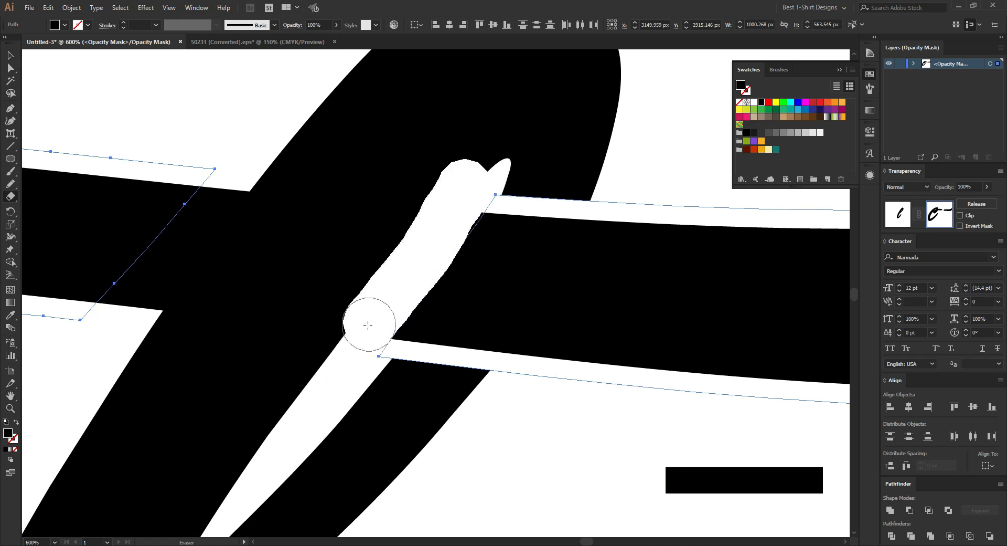
drag(410, 269, 330, 384)
scroll(303, 276, down, 2)
key(v)
click(455, 358)
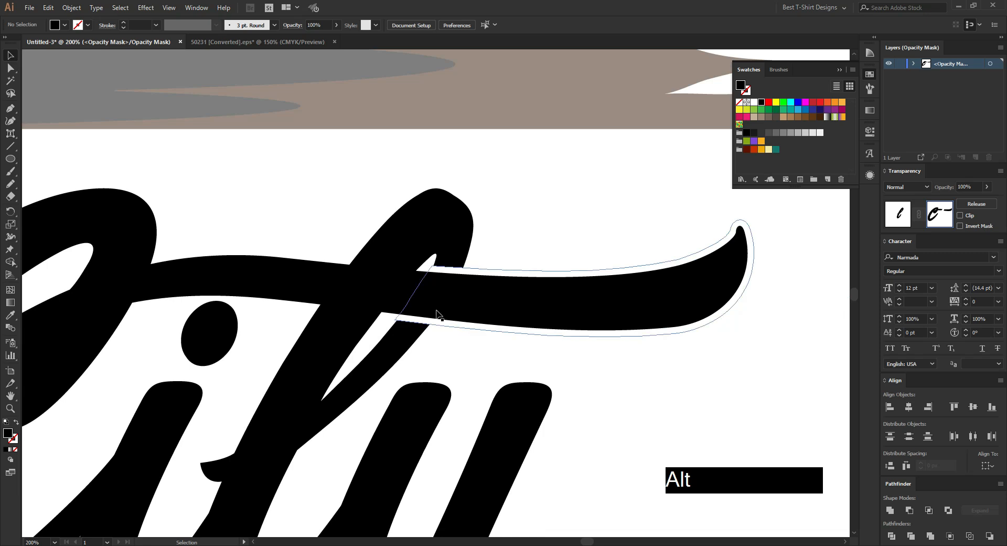
click(889, 213)
Offset the path of the t by 6 px with Miter joins and cut the resulting outline.
double_click(462, 251)
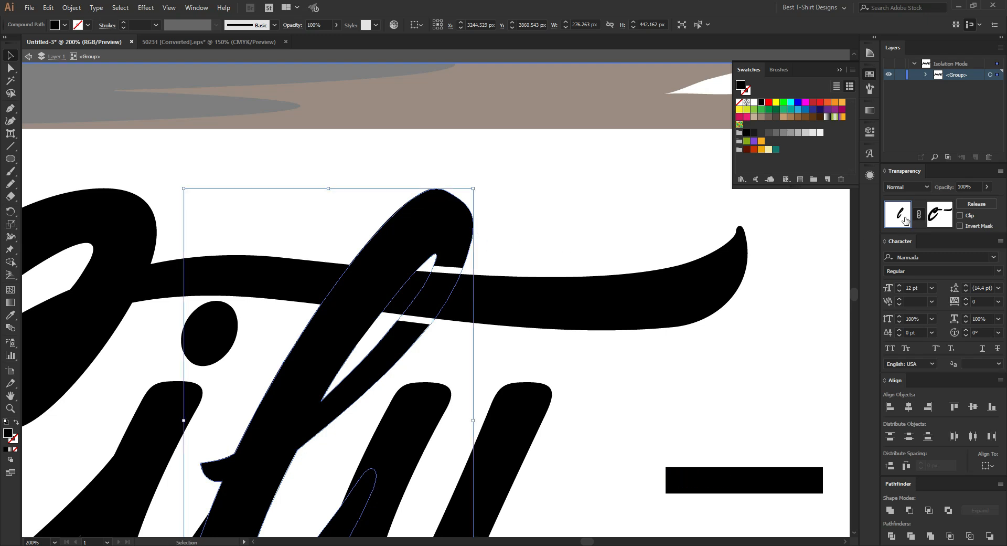
key(ctrl+alt+f)
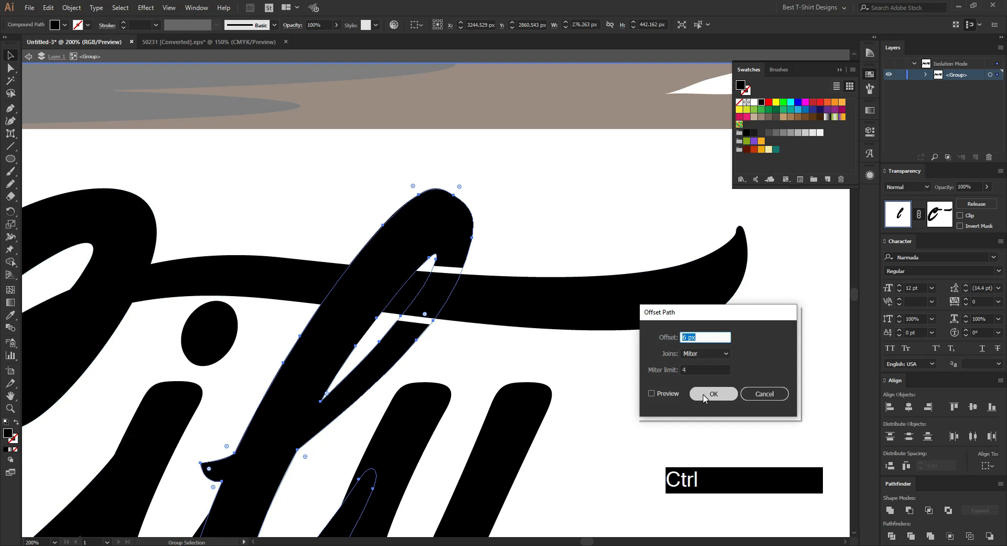
click(703, 393)
key(ctrl)
Create an opacity mask on the C and its swash with Clip turned off and paste the t's outline in place into it.
click(520, 292)
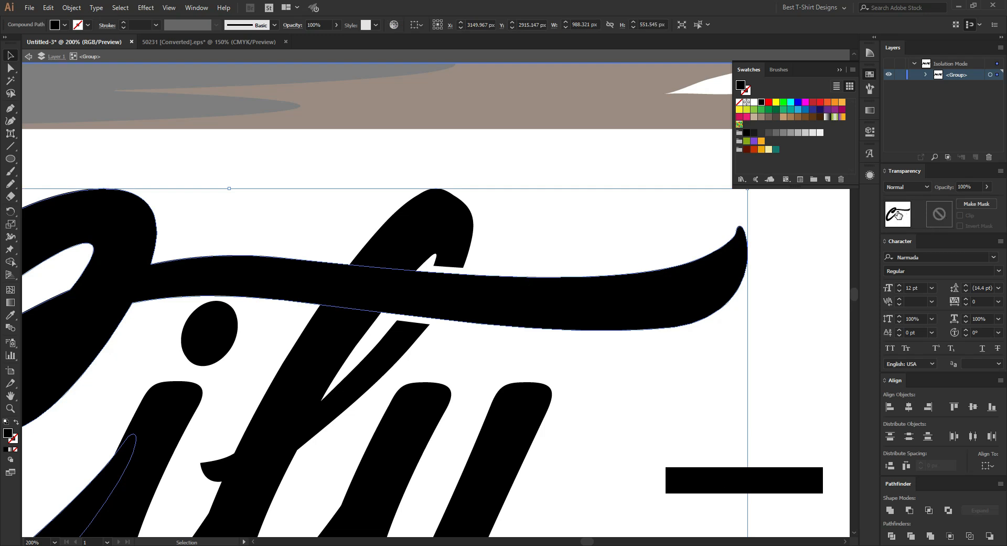
double_click(944, 216)
click(971, 216)
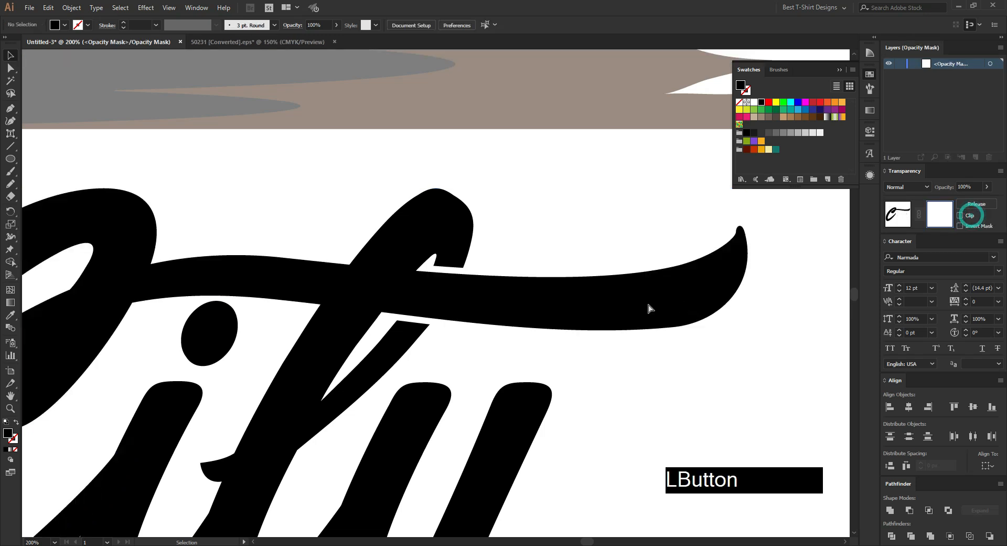
key(ctrl+f)
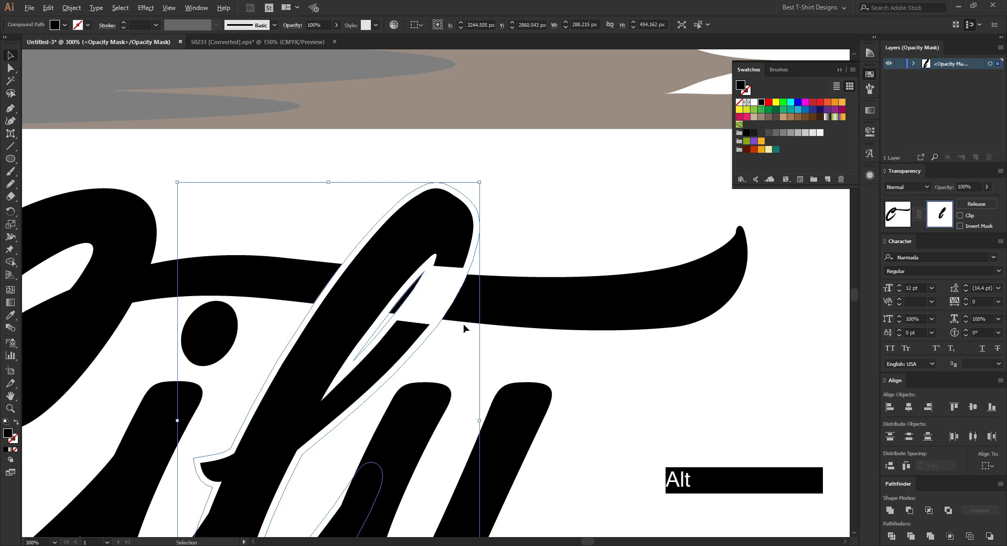
Erase the parts of the mask covering the swash at the t's thin stroke so the swash passes over it.
scroll(464, 323, up, 1)
key(shift+e)
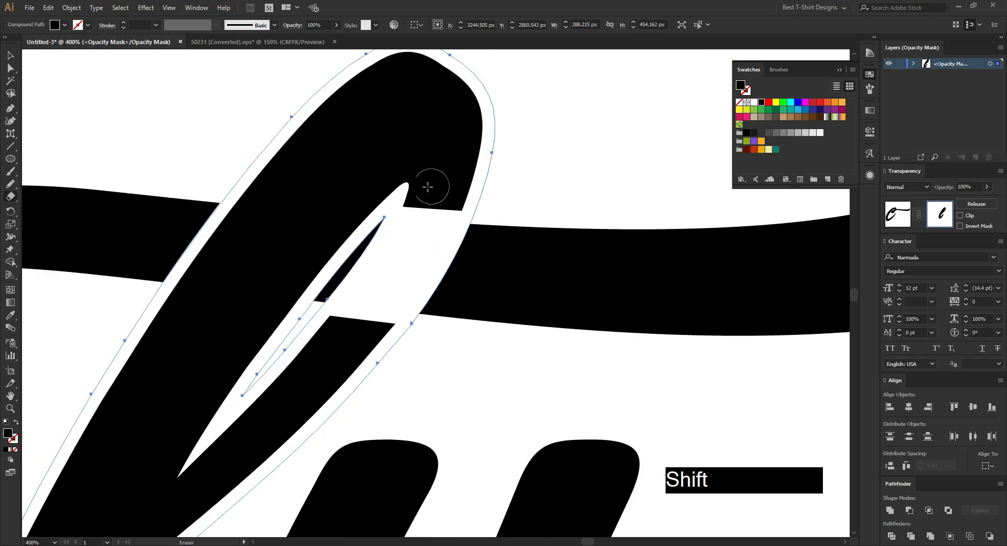
drag(420, 193, 306, 345)
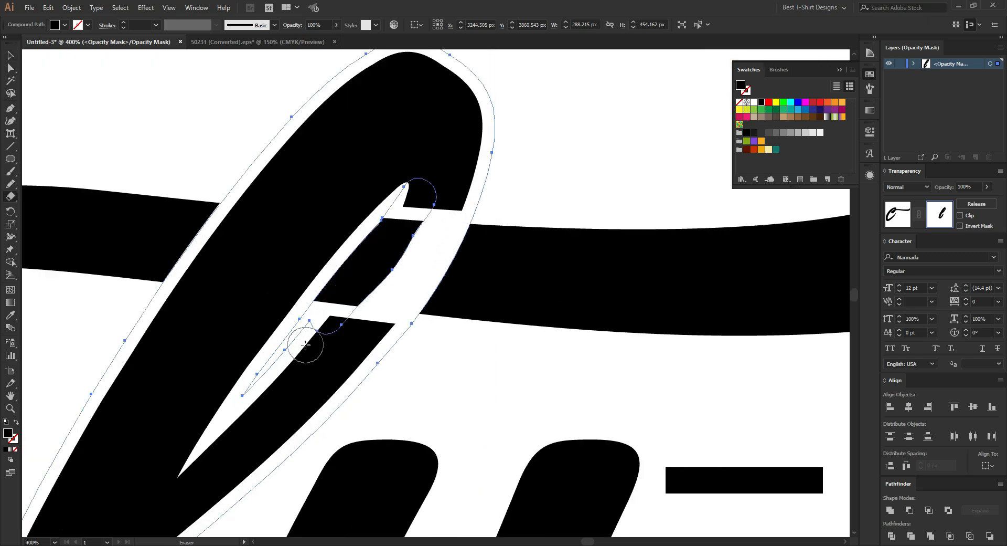
mouse_move(343, 312)
mouse_down()
mouse_move(305, 364)
mouse_move(457, 188)
mouse_move(312, 390)
mouse_move(456, 216)
mouse_move(477, 229)
mouse_up()
mouse_move(388, 290)
mouse_down()
mouse_move(313, 334)
mouse_move(296, 386)
mouse_up()
mouse_move(436, 216)
mouse_down()
mouse_move(454, 168)
mouse_move(483, 212)
mouse_up()
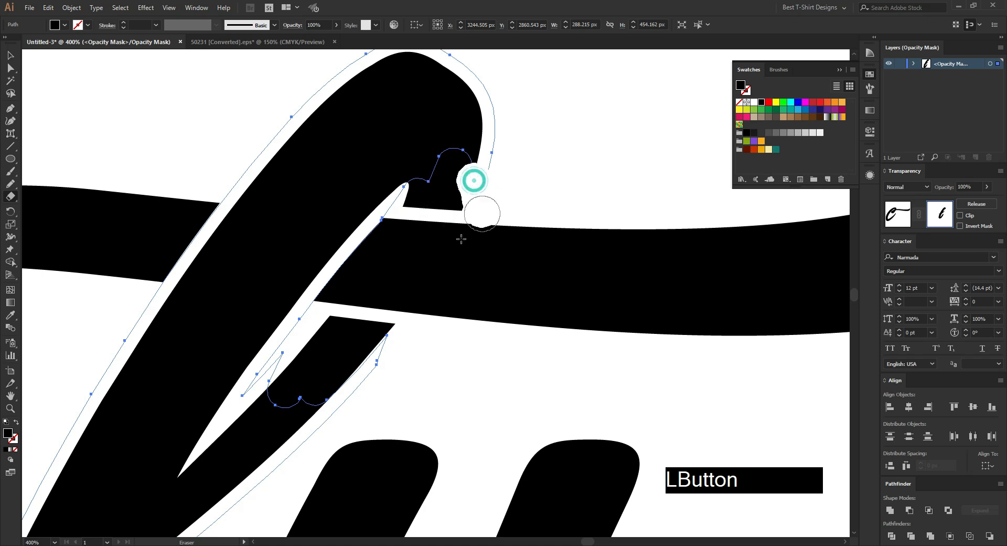
scroll(396, 228, down, 2)
key(v)
click(447, 311)
Adjust the mask's anchor points at the corner where the t's loop meets the swash to clean up the cut edge.
scroll(386, 217, up, 8)
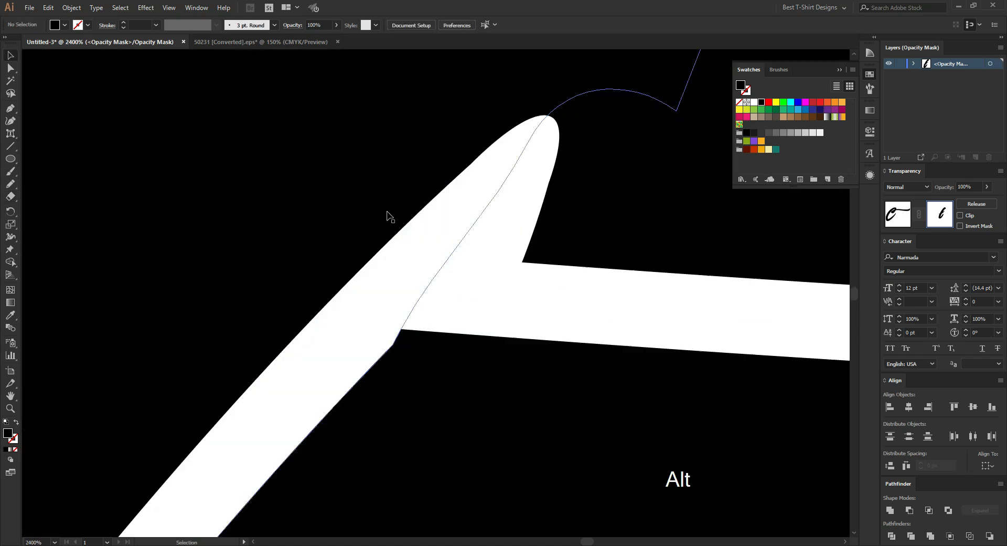
key(a)
drag(380, 360, 423, 331)
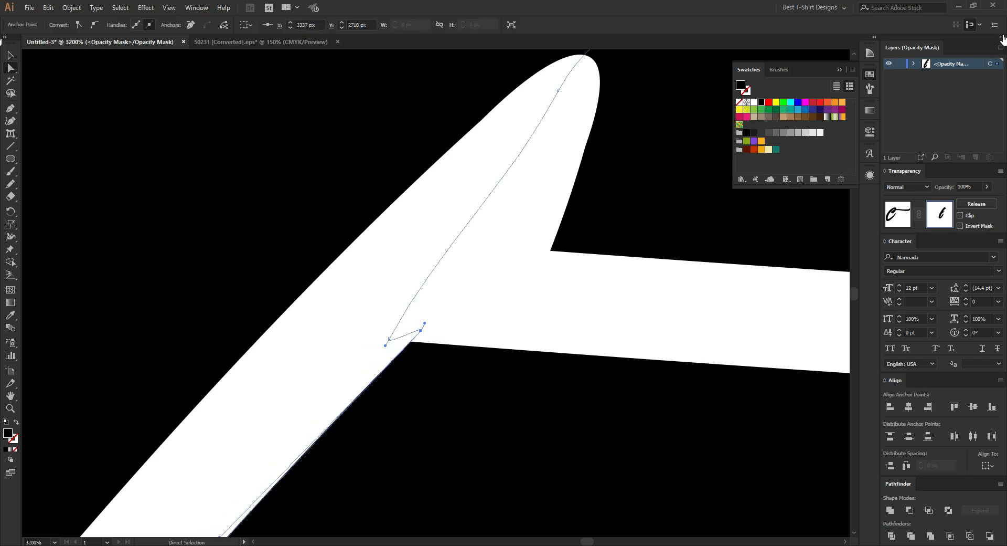
drag(421, 330, 403, 336)
scroll(388, 342, up, 5)
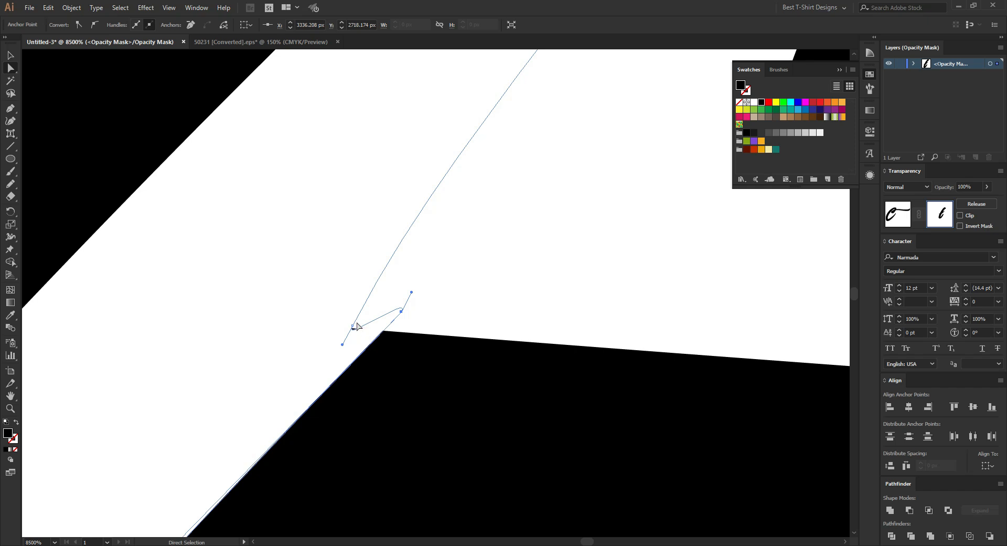
drag(354, 327, 402, 256)
scroll(430, 239, down, 8)
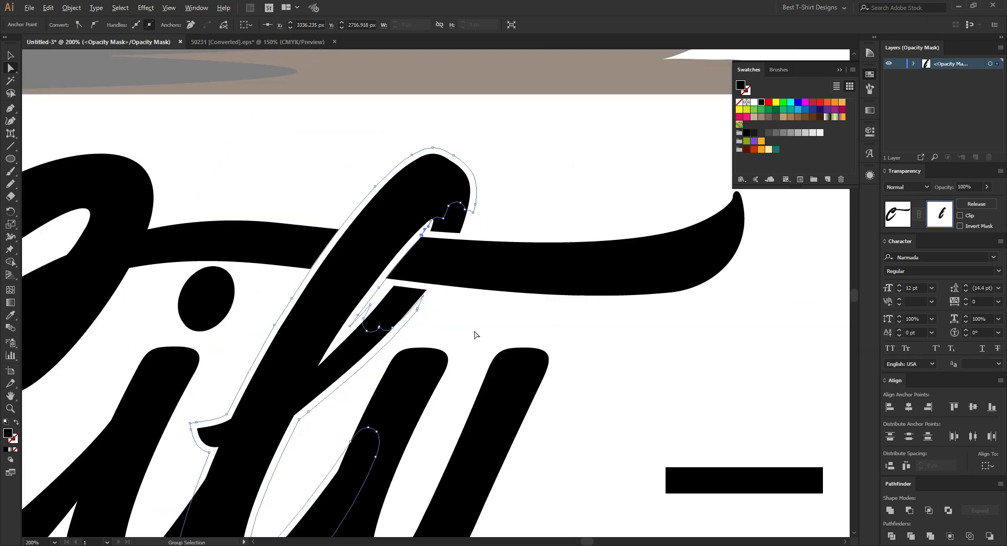
click(476, 336)
scroll(478, 314, down, 3)
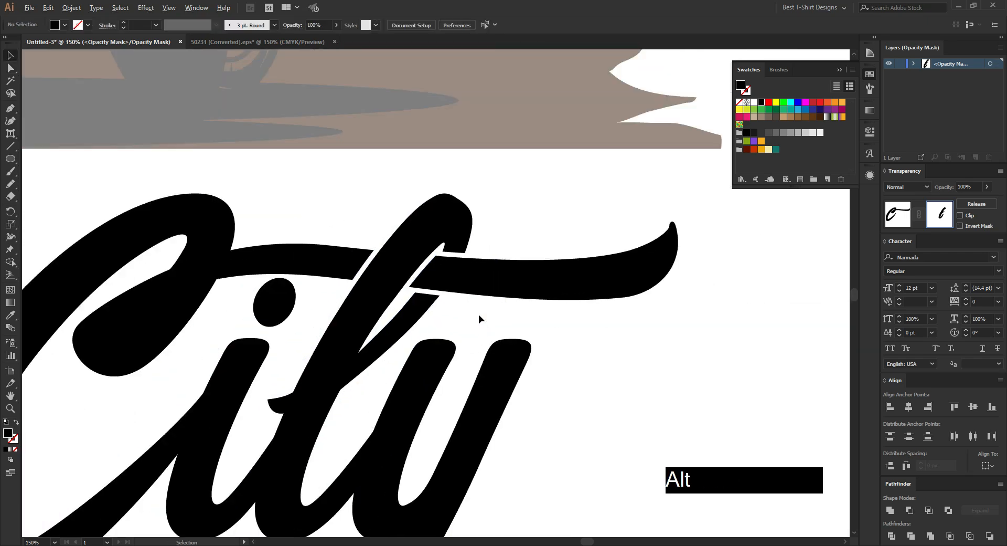
Return from the opacity mask to the artwork and leave the lettering group's isolation.
click(900, 216)
scroll(598, 380, down, 1)
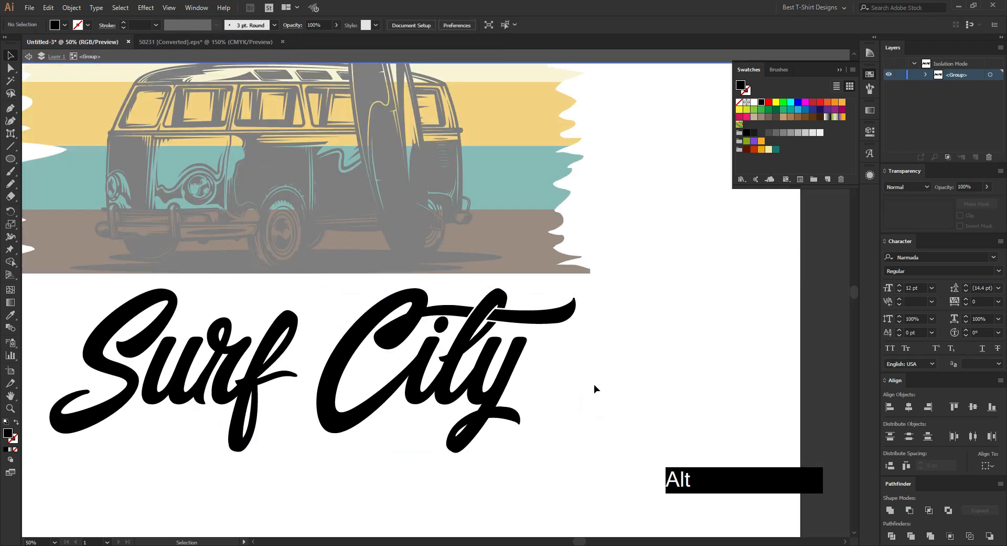
double_click(594, 384)
scroll(594, 384, down, 1)
scroll(376, 454, up, 1)
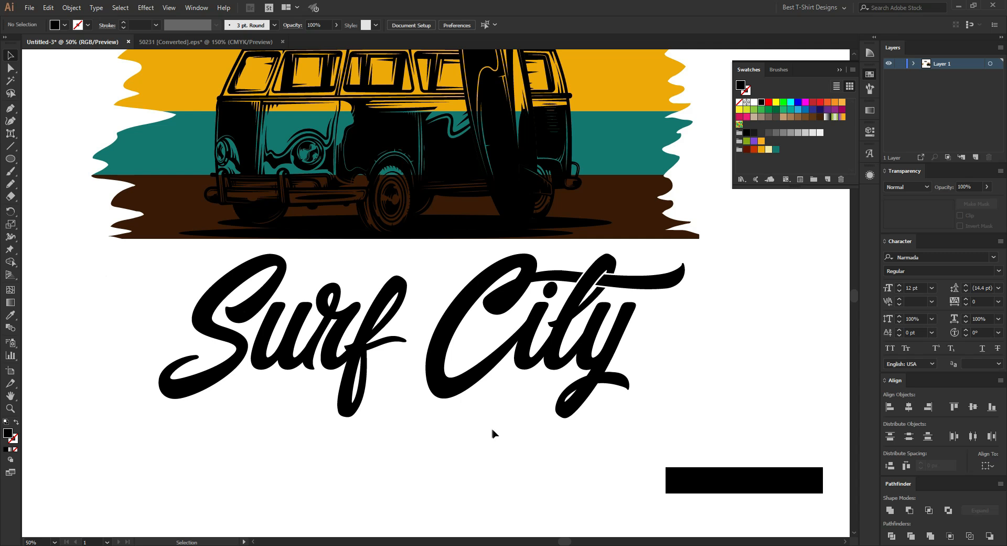
Isolate the lettering group, nudge the word City closer to Surf and slightly upward, and leave the isolation.
click(468, 375)
double_click(604, 411)
drag(605, 412, 407, 352)
key(Left)
key(Left)
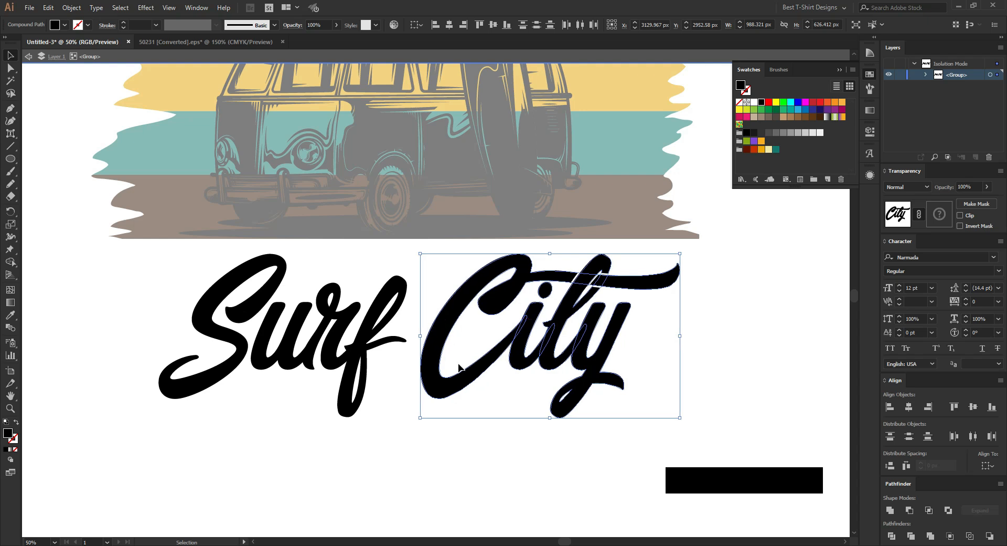
key(Up)
key(Left)
key(Down)
key(Up)
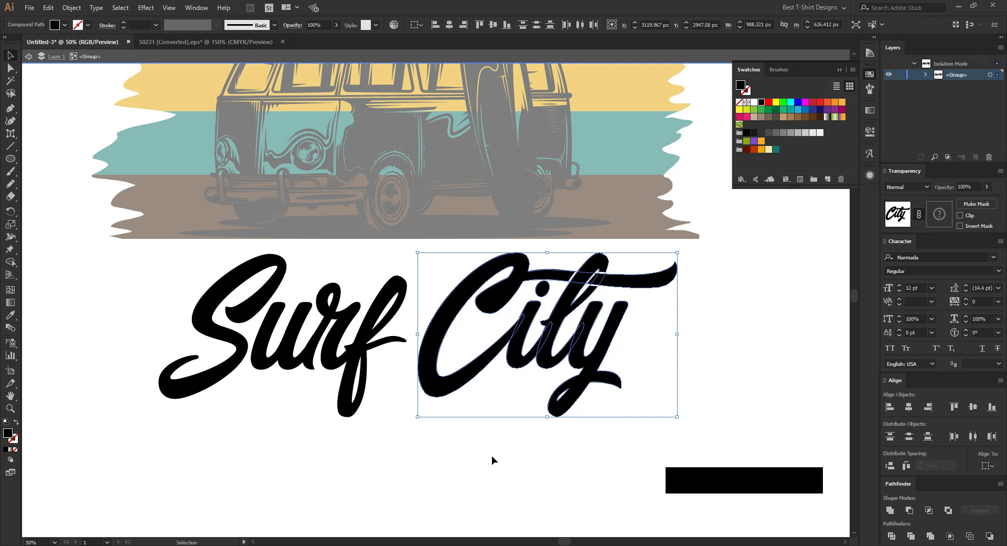
double_click(498, 462)
alt+scroll(364, 422, down, 1)
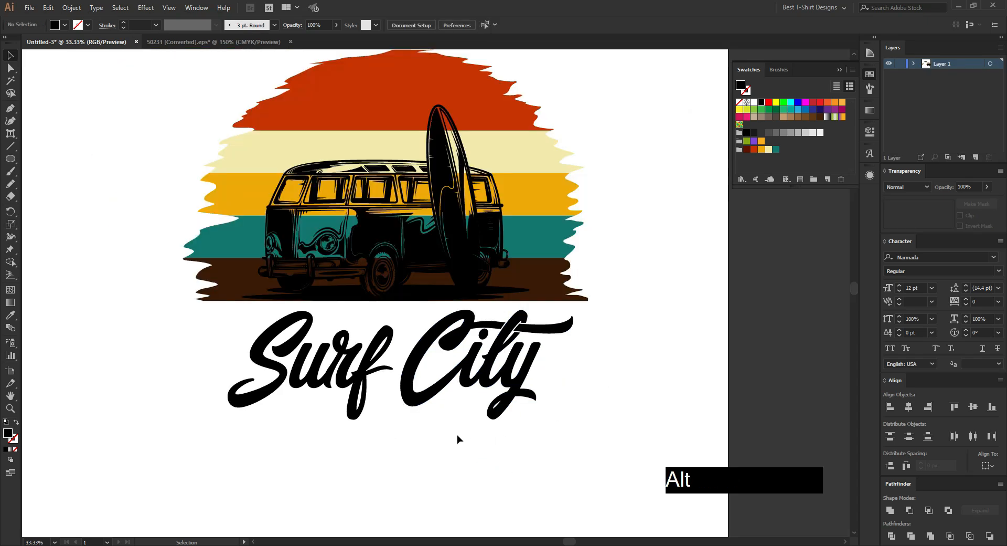
scroll(420, 438, up, 2)
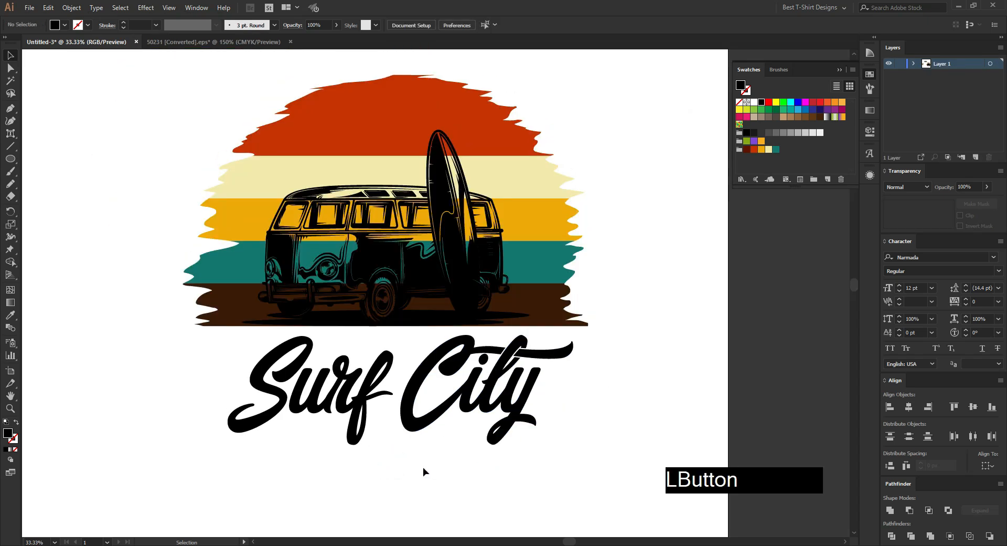
alt+scroll(389, 468, up, 2)
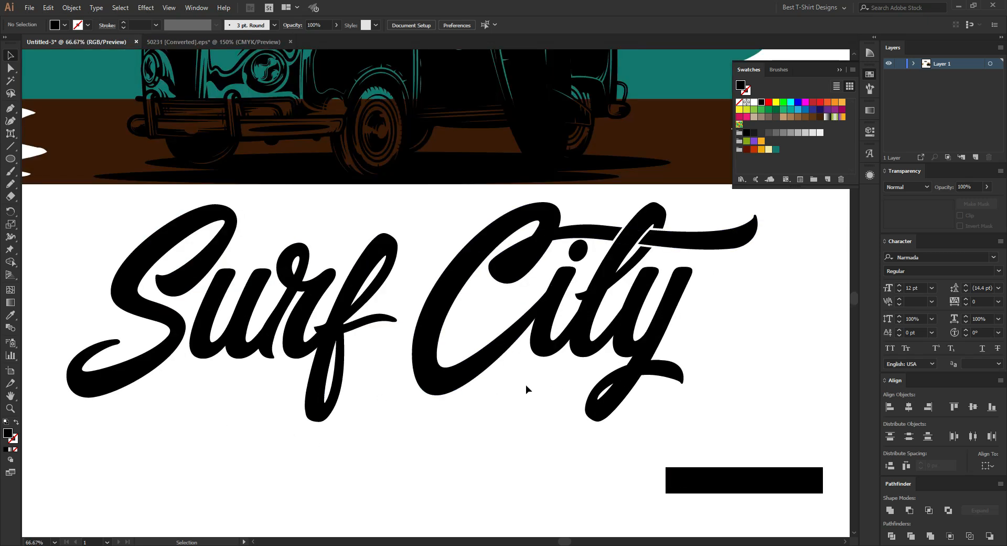
Switch to the web browser and search in a new tab for "surf borad silhoette".
click(265, 543)
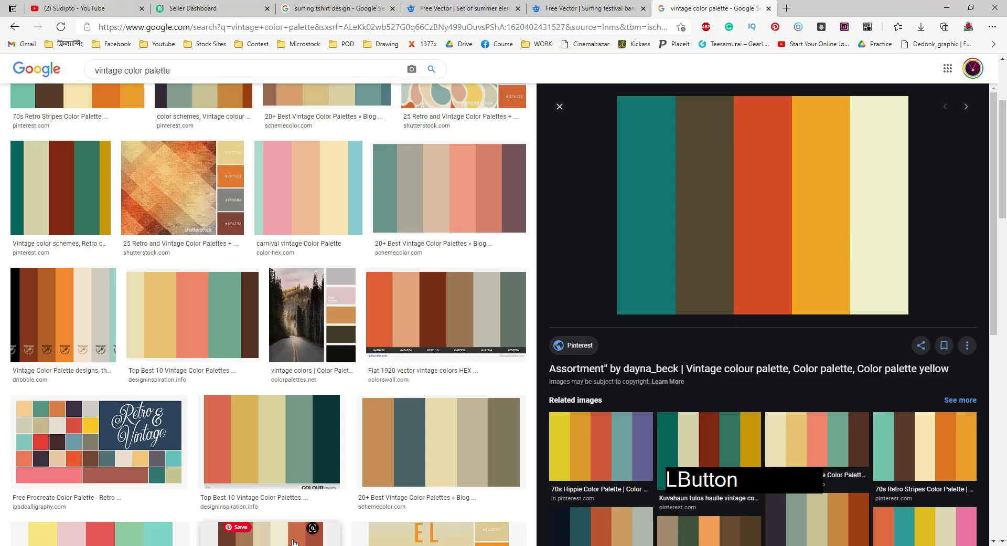
click(784, 6)
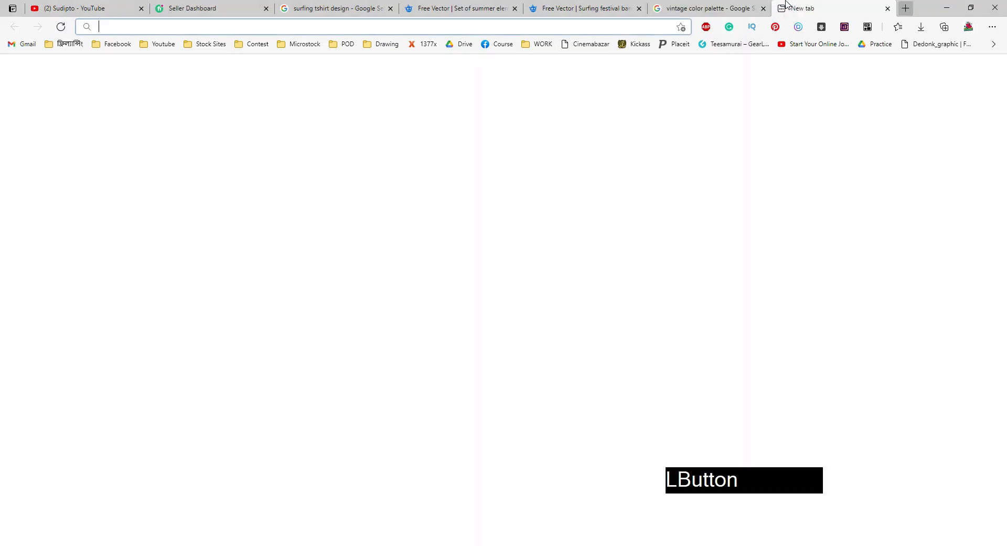
text(surf borad )
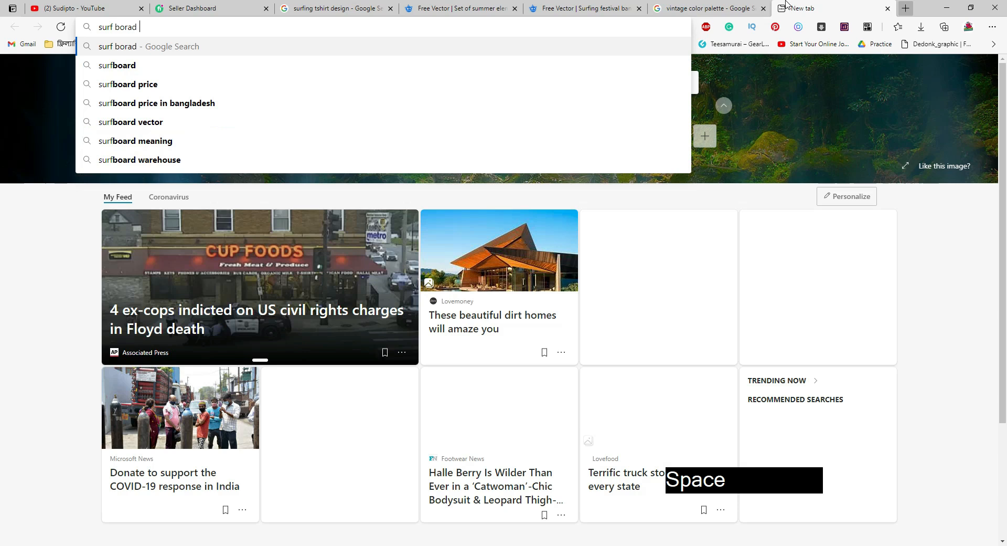
text(silhoette)
key(Return)
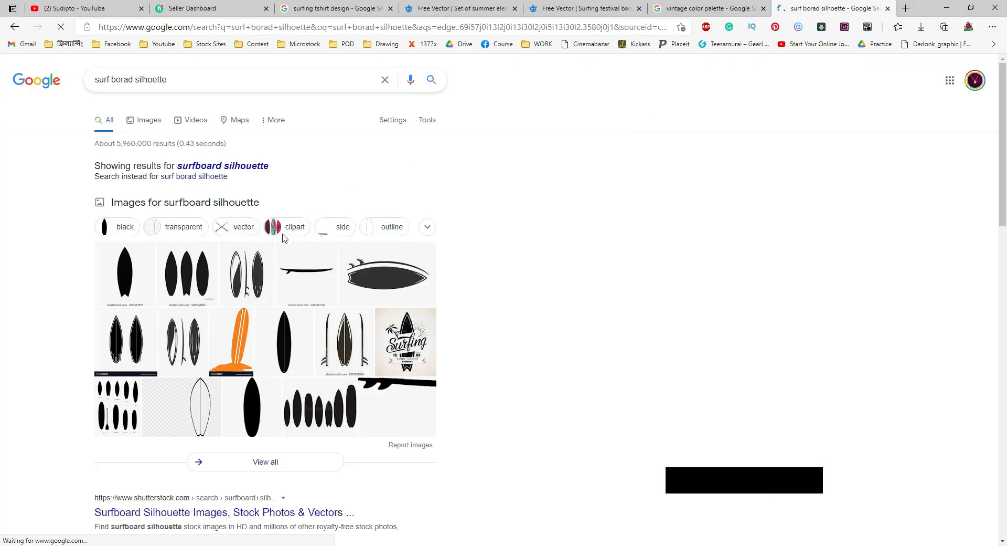
Compare side-view surfboard silhouettes in the image results and copy the Clipart Library one with two fins.
click(308, 274)
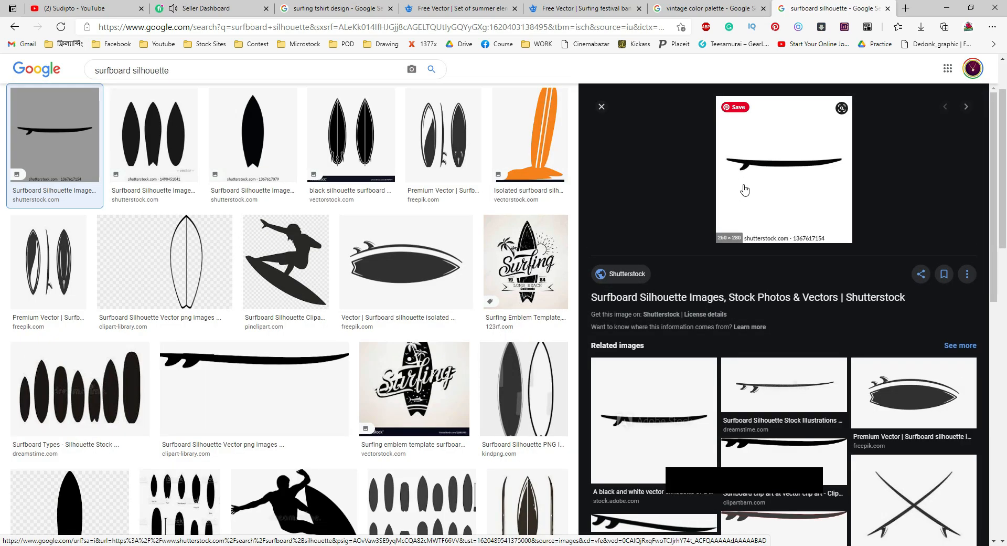
click(651, 424)
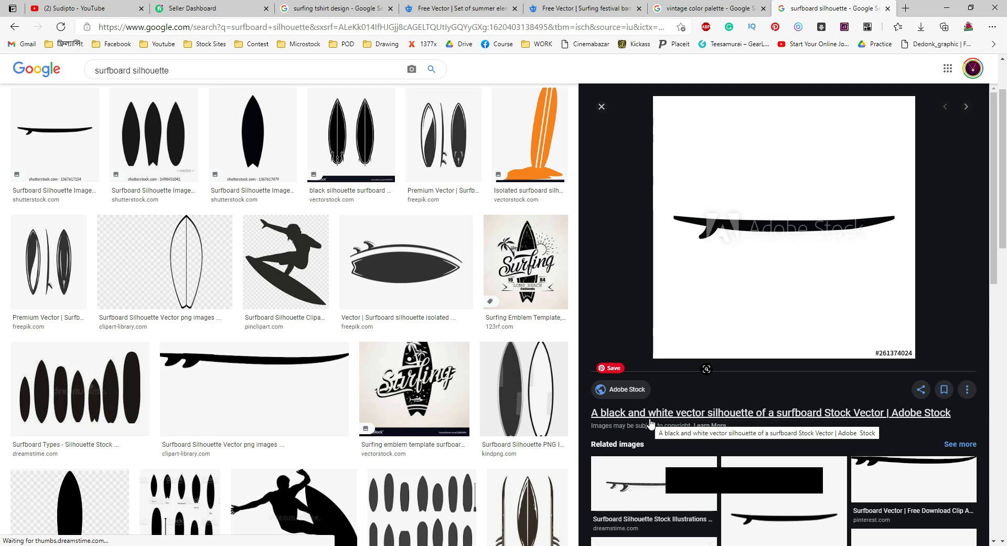
click(336, 436)
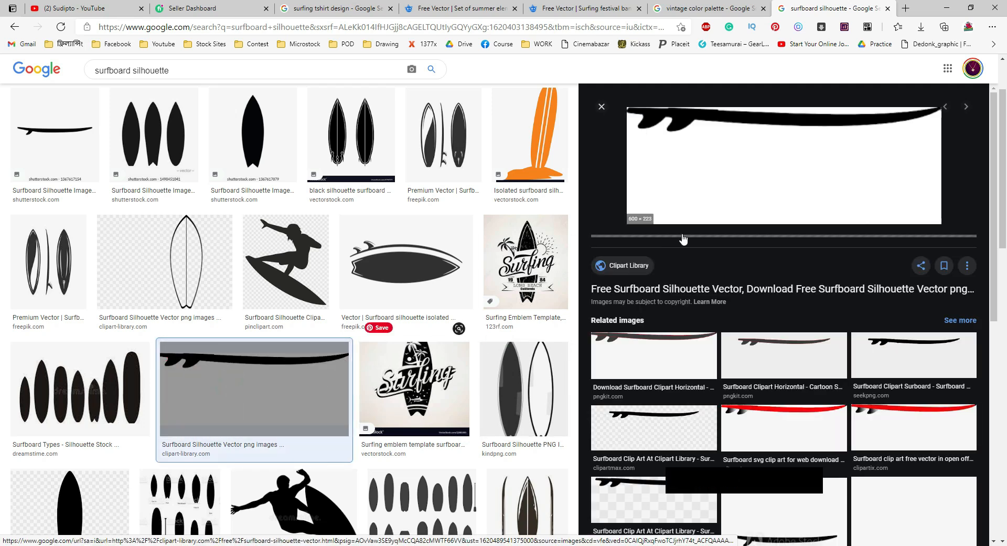
right_click(734, 168)
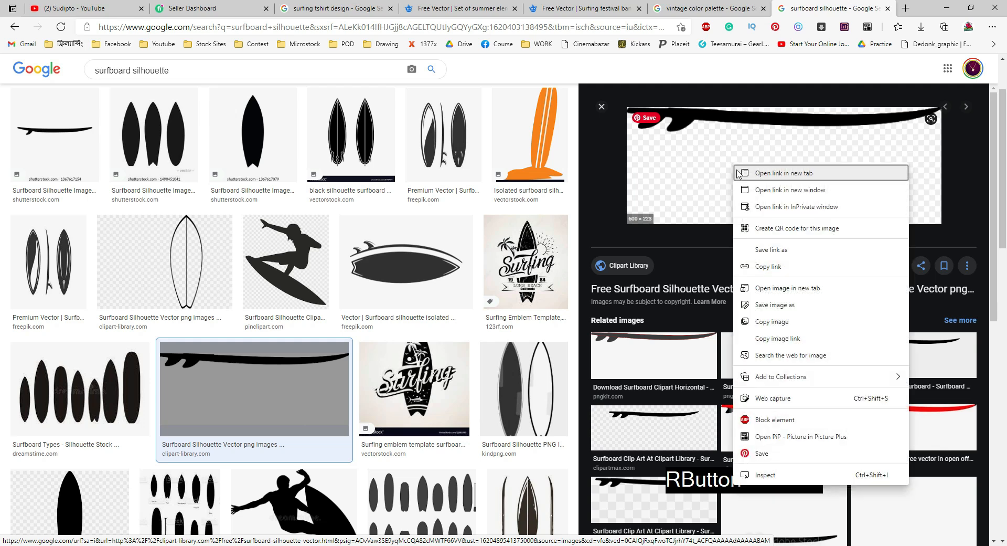
click(768, 319)
Bring the copied surfboard image through paint.net into the Illustrator design and place it below the lettering.
click(523, 545)
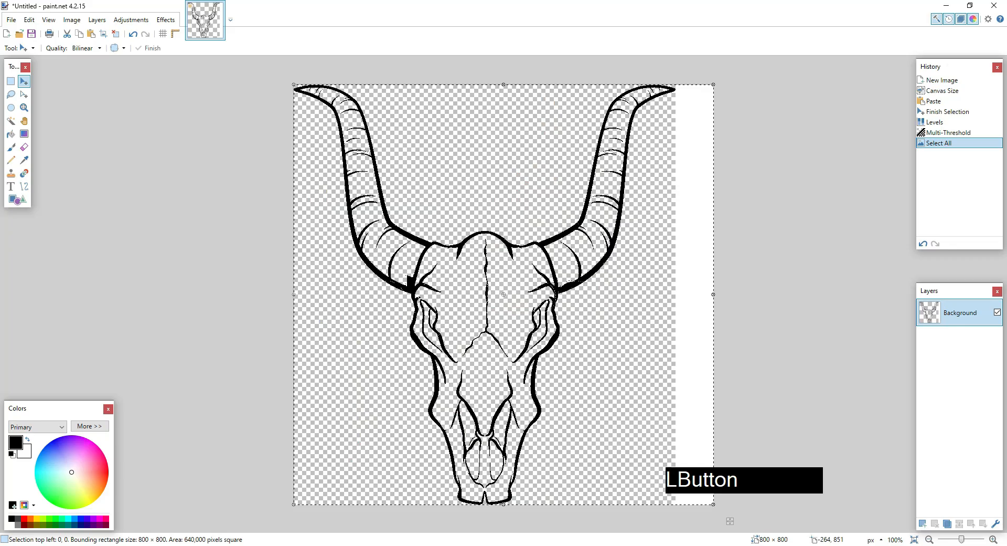
key(ctrl+v)
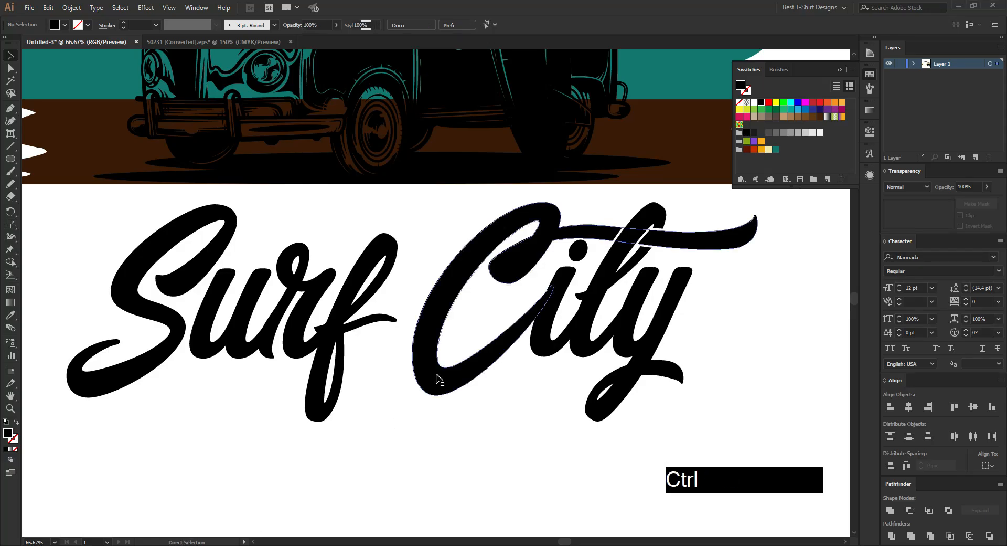
key(ctrl+v)
scroll(438, 376, down, 3)
drag(400, 201, 320, 422)
Trace the surfboard image with the Silhouettes preset and expand the result into vector paths.
scroll(326, 470, up, 3)
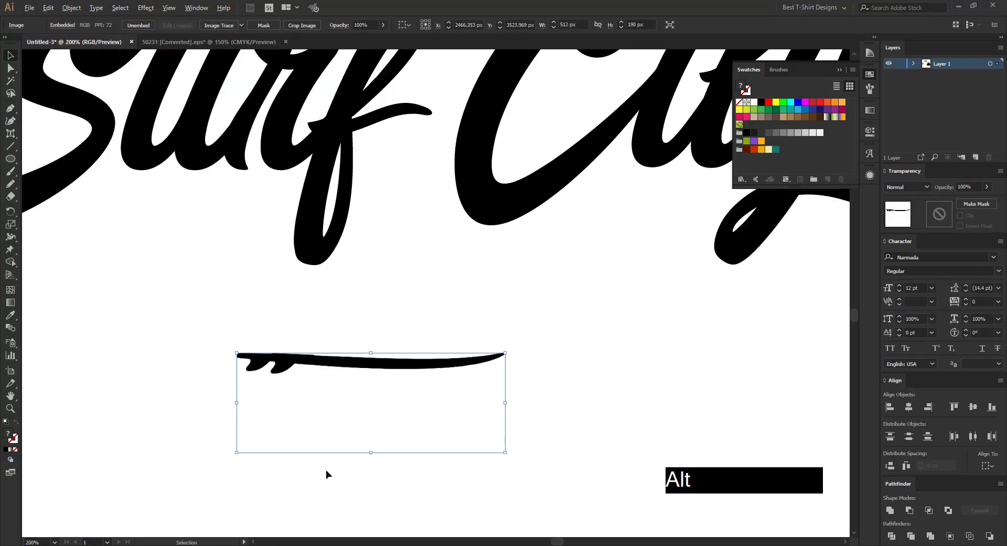
scroll(326, 470, up, 2)
click(242, 25)
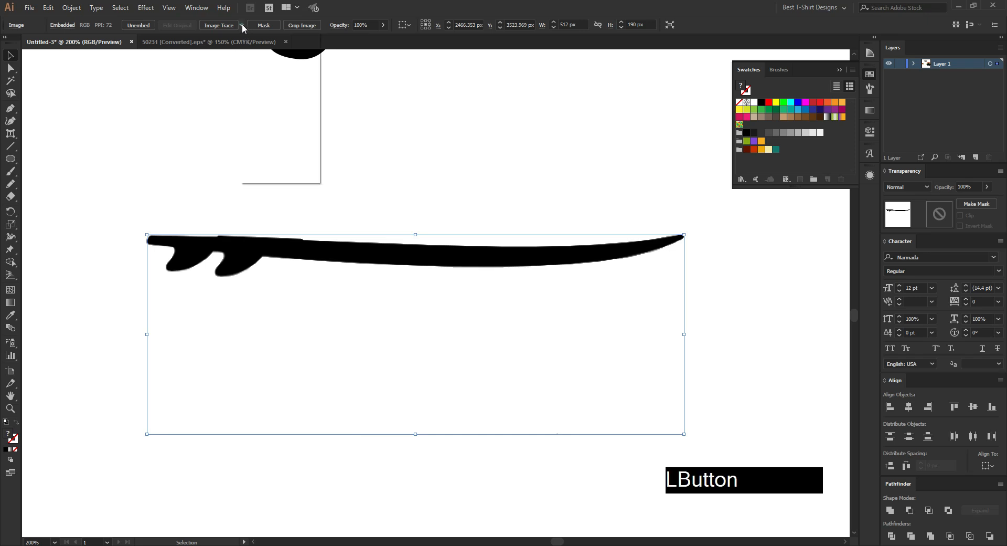
click(270, 155)
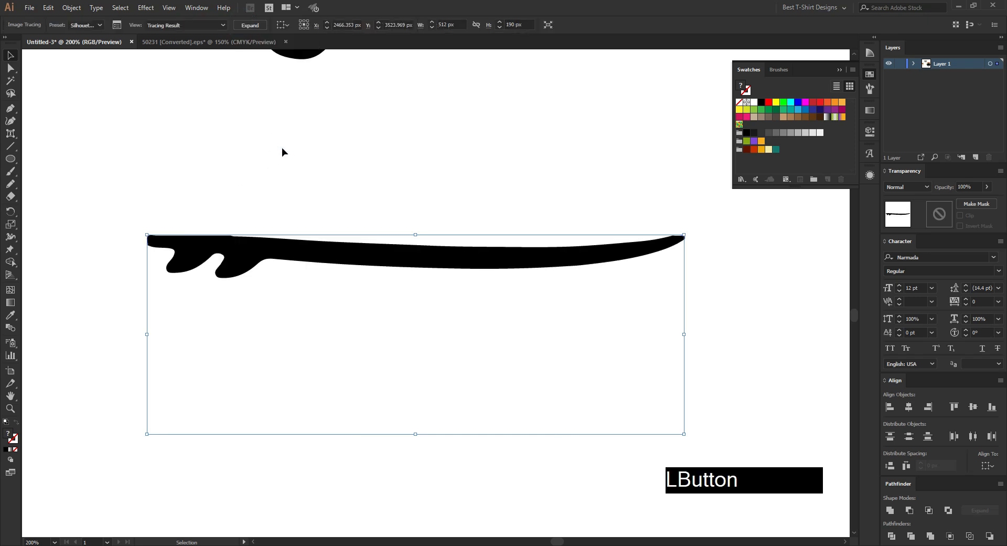
click(250, 24)
click(208, 154)
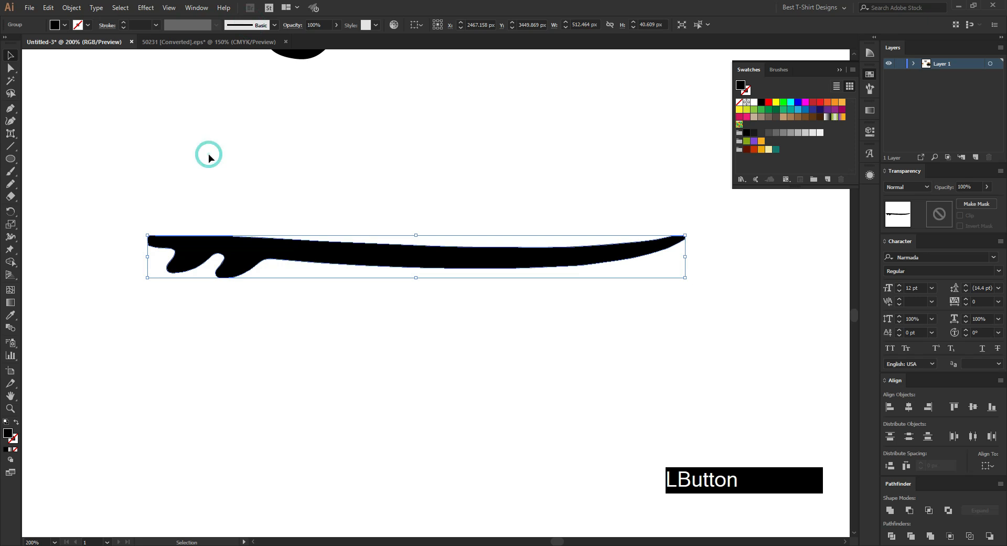
Enlarge the traced surfboard to about 1133 px wide and place it across the lower strokes of the Surf City lettering.
scroll(277, 301, down, 4)
drag(236, 268, 458, 345)
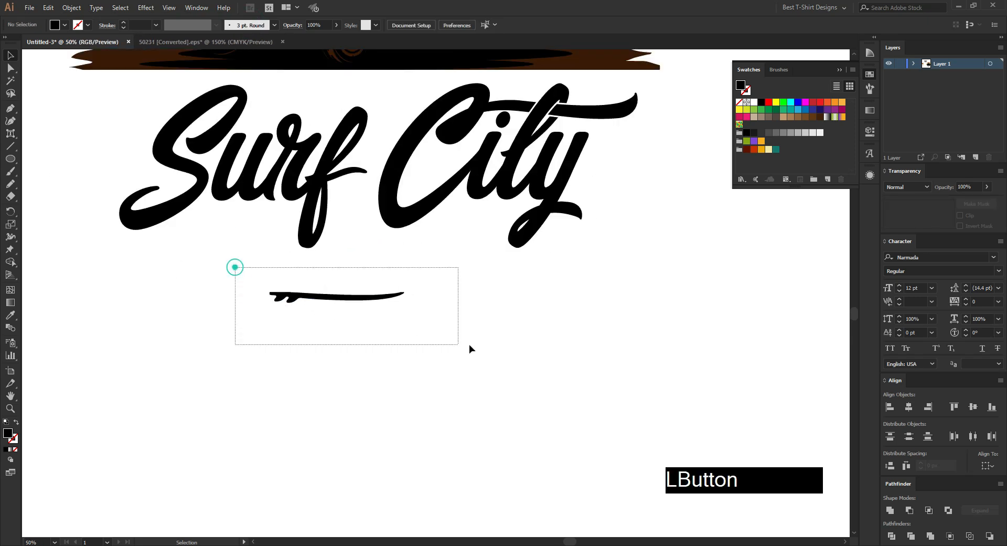
drag(407, 298, 393, 227)
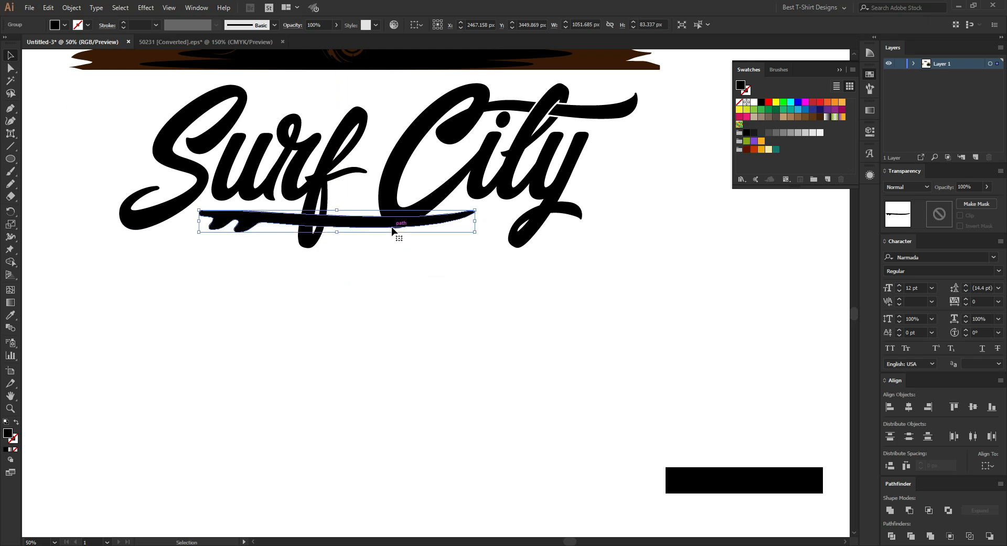
scroll(341, 197, up, 1)
drag(519, 229, 548, 228)
key(Up)
key(Up)
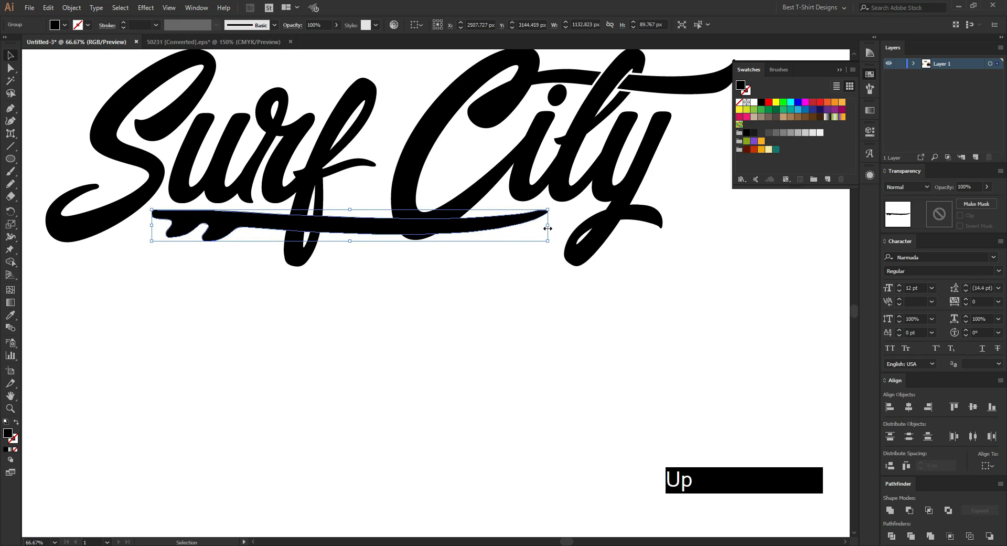
key(Right)
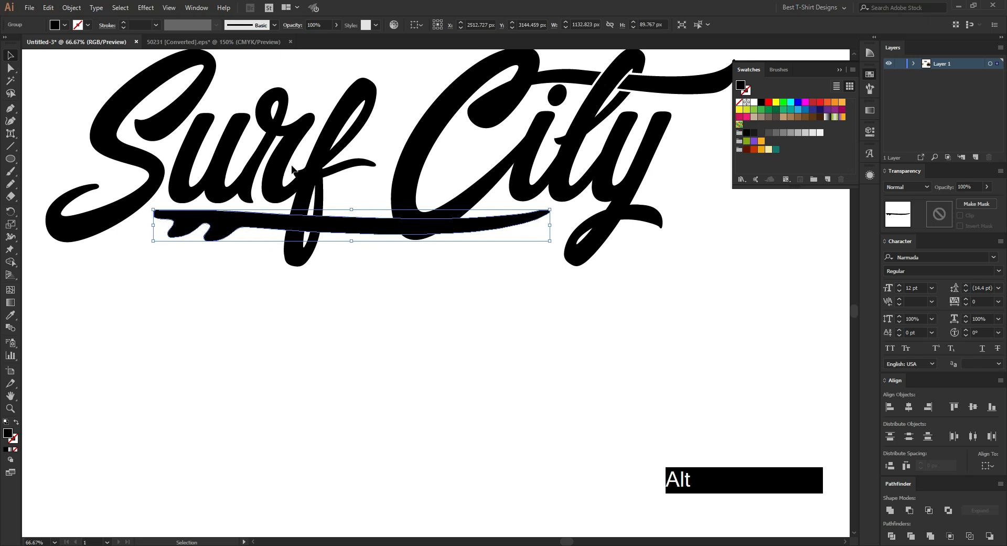
Unite the surfboard shapes into a single path.
scroll(292, 166, up, 1)
click(375, 341)
scroll(364, 277, up, 1)
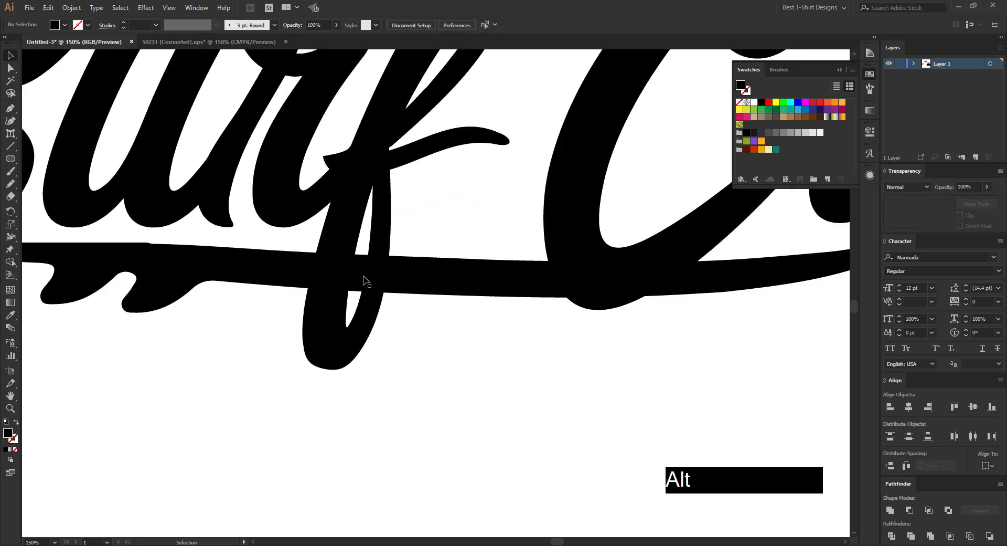
scroll(364, 279, down, 2)
scroll(393, 295, up, 2)
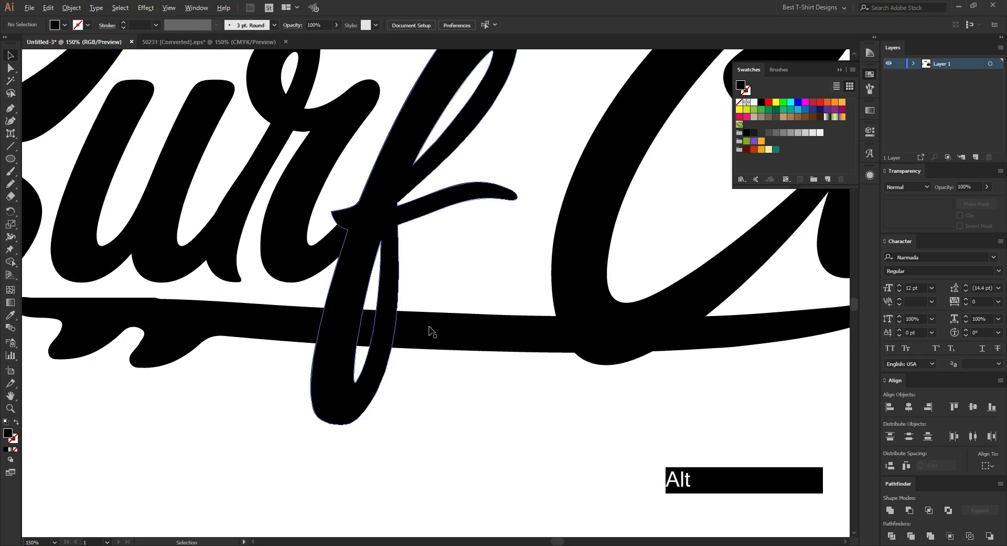
click(430, 331)
key(ctrl)
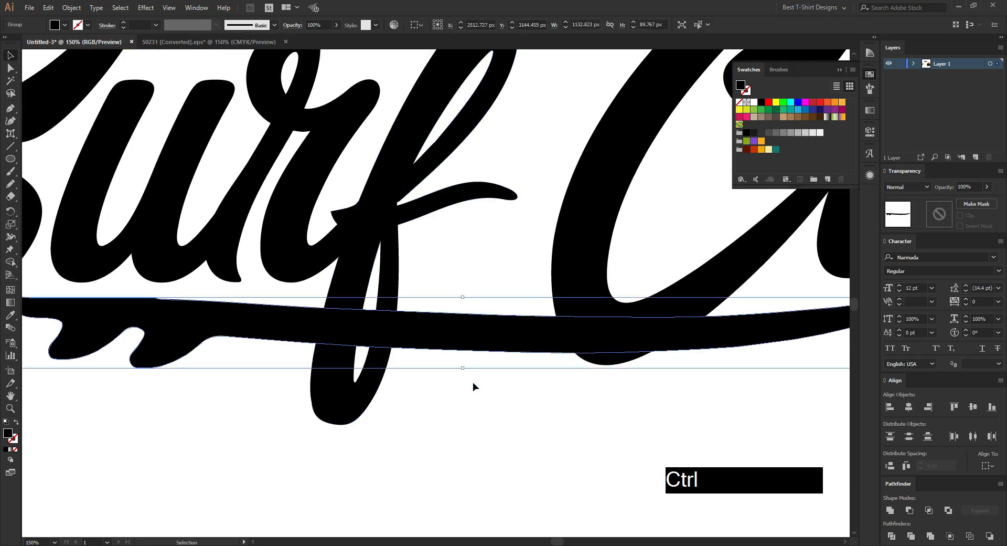
scroll(446, 352, down, 2)
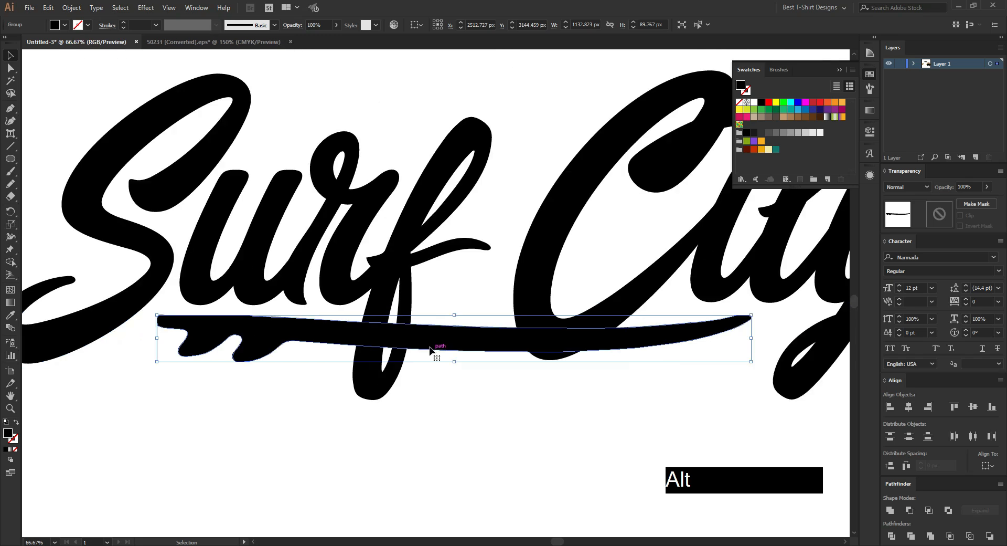
scroll(367, 373, up, 2)
scroll(396, 366, down, 1)
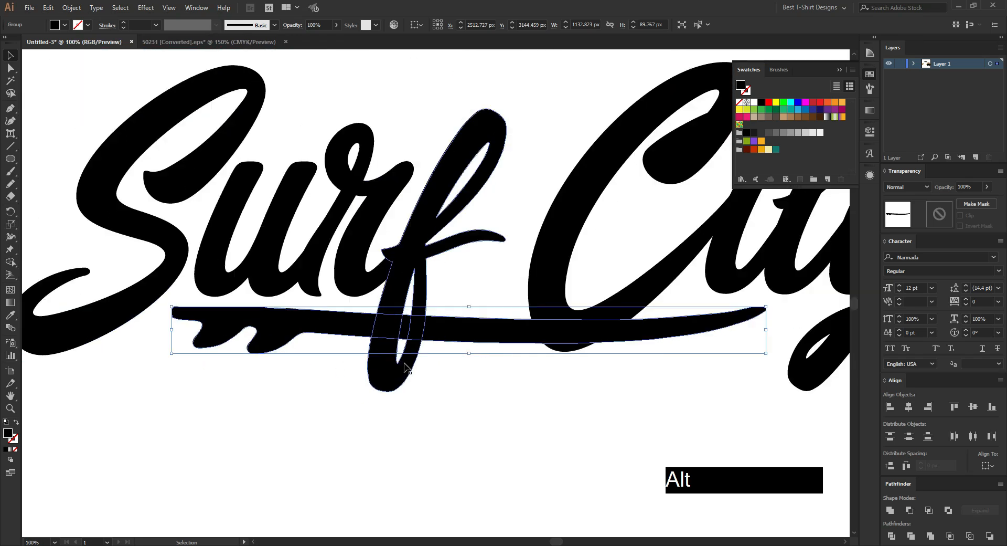
click(890, 511)
scroll(418, 325, up, 3)
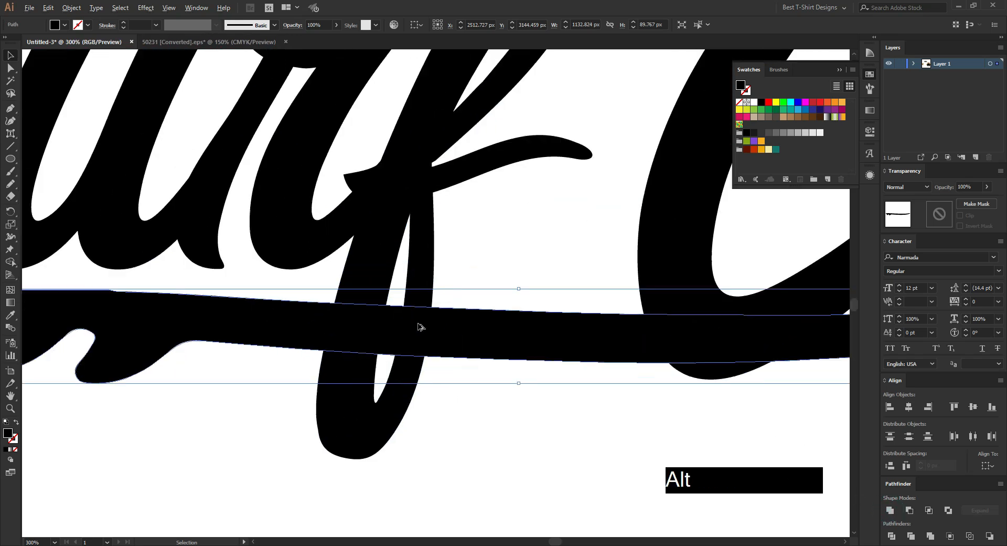
Offset the surfboard path by 6 px with miter joins and cut the enlarged copy to the clipboard.
click(434, 319)
key(ctrl+alt+j)
click(663, 392)
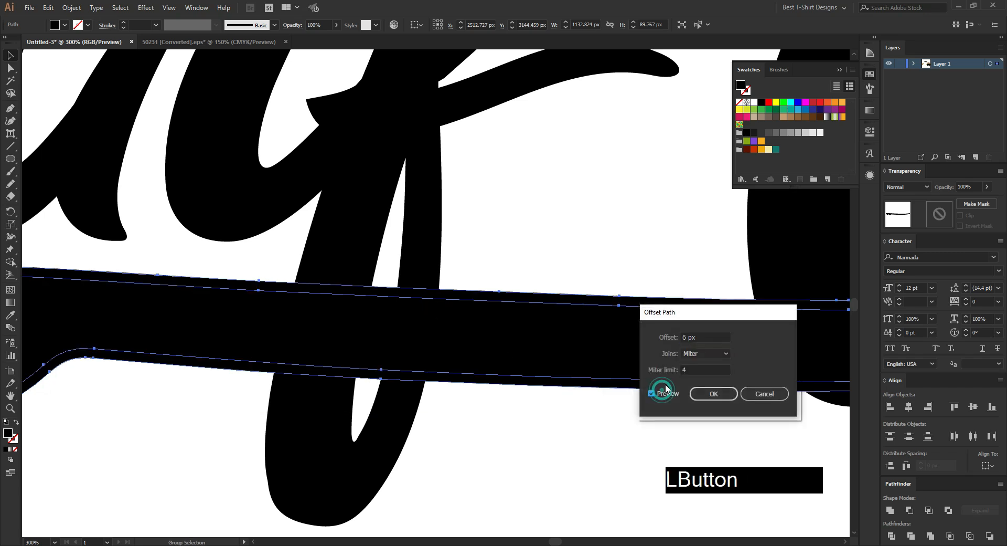
click(716, 394)
key(ctrl)
key(ctrl+z)
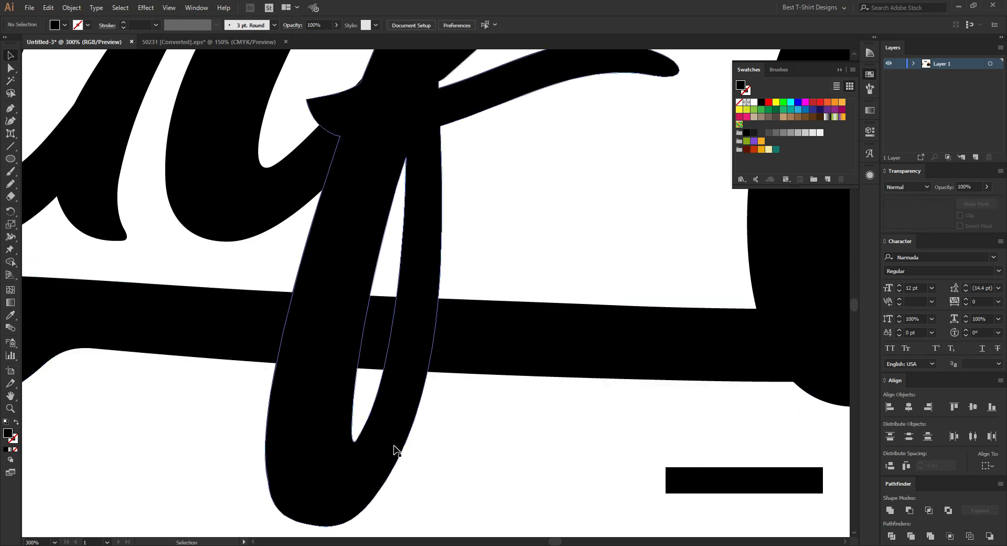
Isolate the lettering group, add a non-clipping opacity mask to the letter f, and paste the surfboard offset in place inside the mask.
click(394, 450)
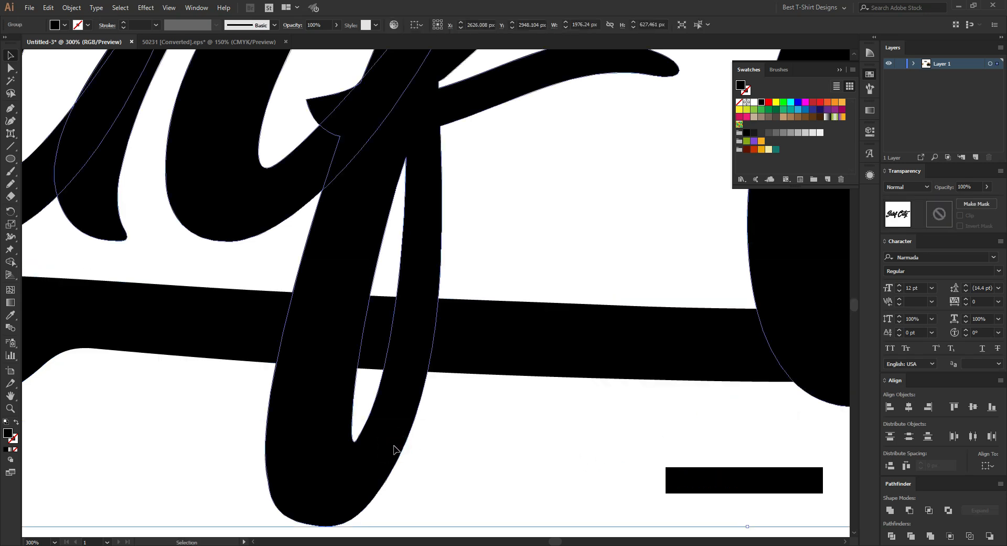
double_click(395, 450)
click(394, 446)
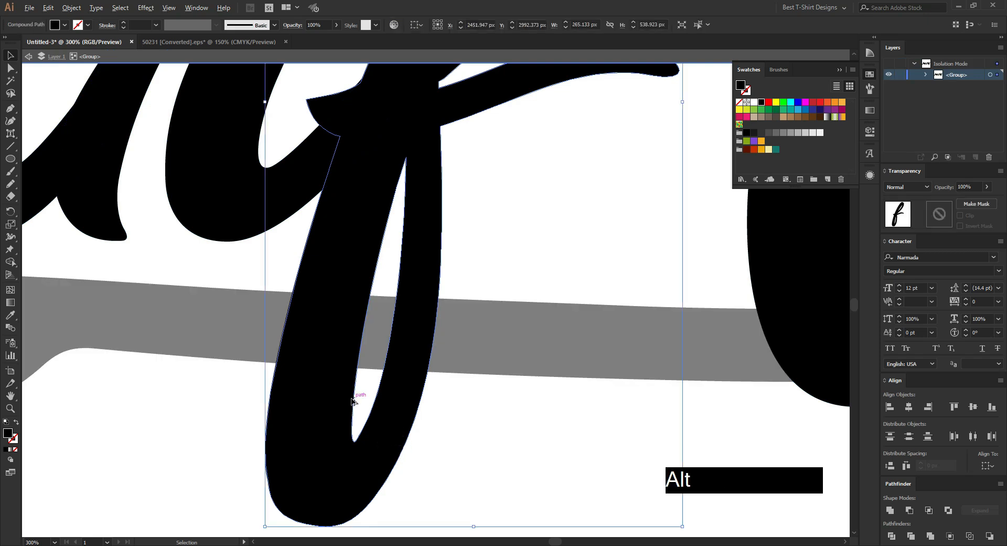
scroll(348, 402, down, 2)
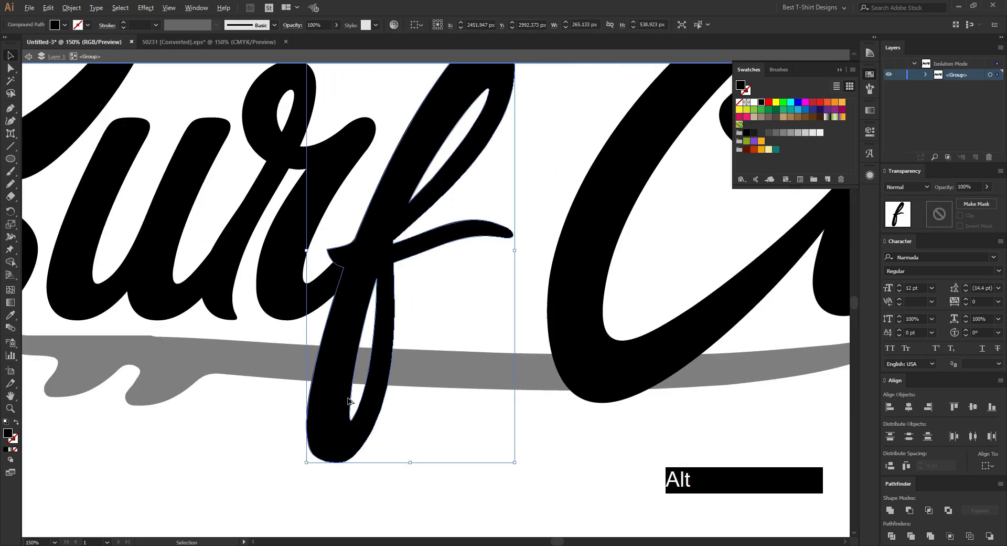
double_click(938, 217)
click(961, 216)
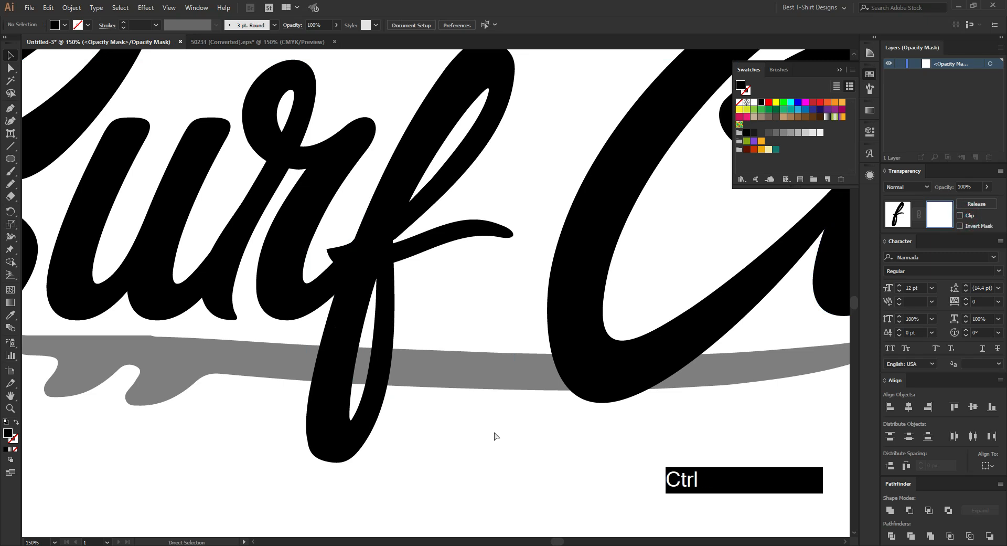
key(ctrl+a)
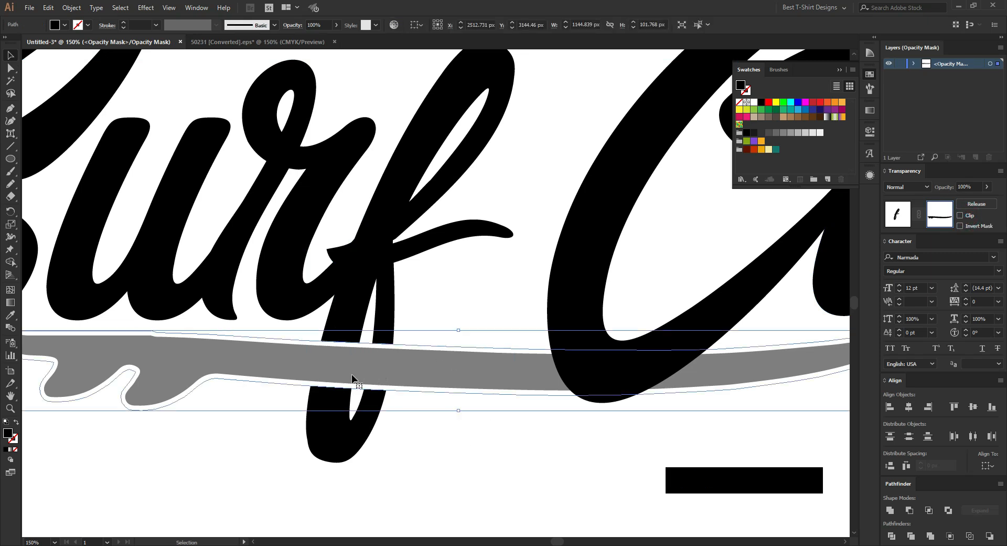
Erase the mask shape over the left stem of the f so that this stroke passes over the surfboard.
key(shift+e)
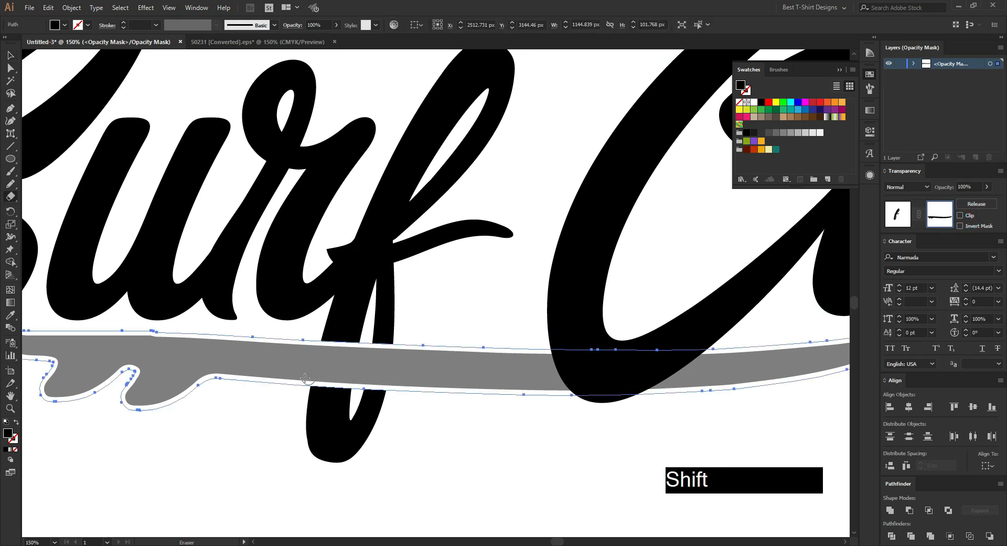
scroll(305, 378, up, 2)
drag(409, 279, 386, 455)
drag(393, 276, 364, 435)
drag(385, 256, 334, 463)
mouse_move(377, 276)
mouse_down()
mouse_move(350, 464)
mouse_move(311, 422)
mouse_move(317, 456)
mouse_up()
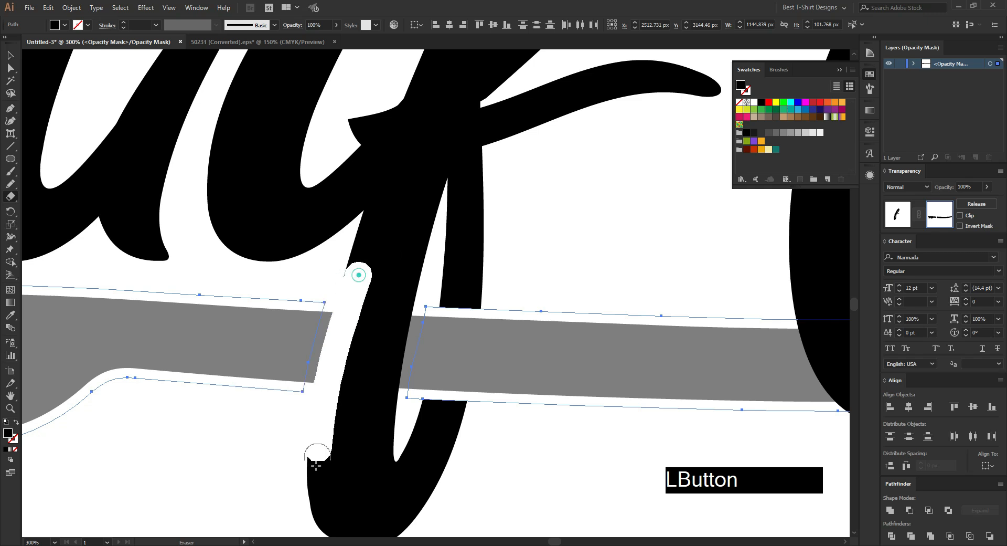
drag(331, 282, 266, 510)
drag(419, 287, 397, 397)
drag(421, 292, 403, 420)
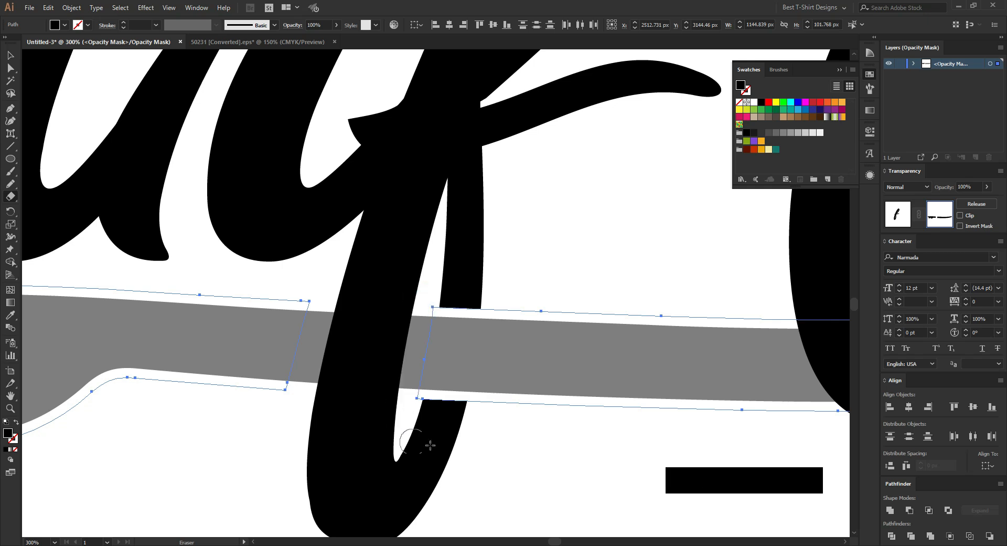
key(v)
click(515, 446)
click(478, 355)
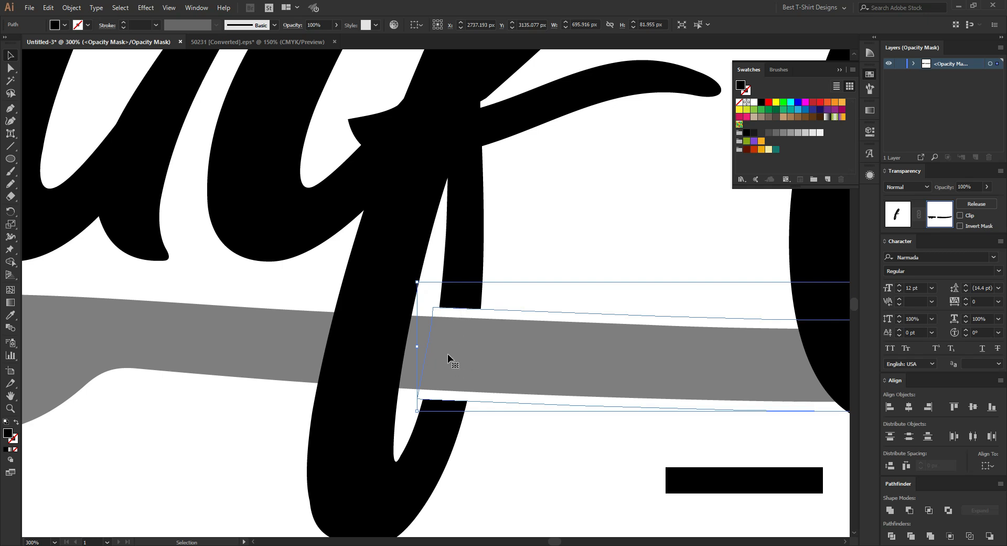
Return to the artwork, offset the letter f by 6 px, cut the enlarged copy, and leave the isolation.
click(897, 215)
key(ctrl+alt+p)
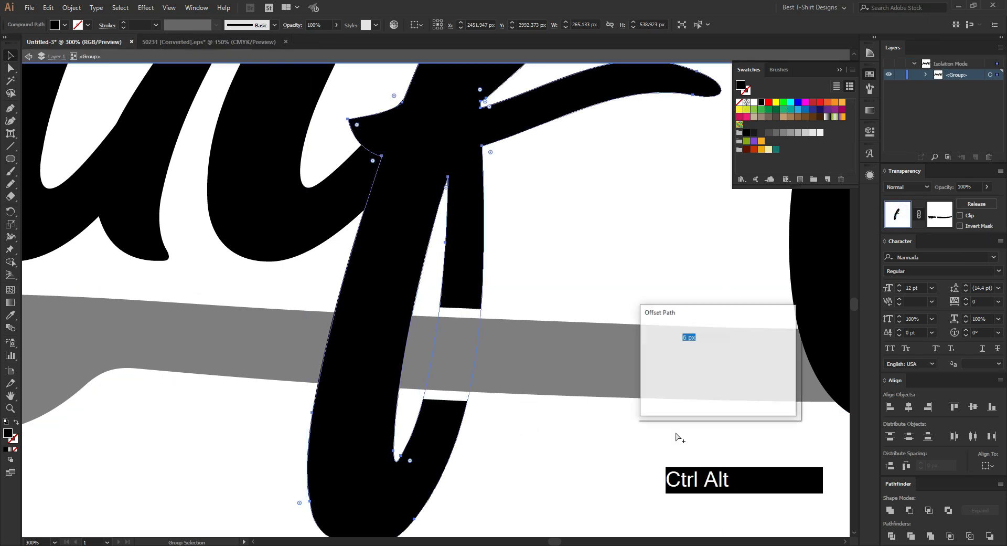
click(662, 394)
click(714, 393)
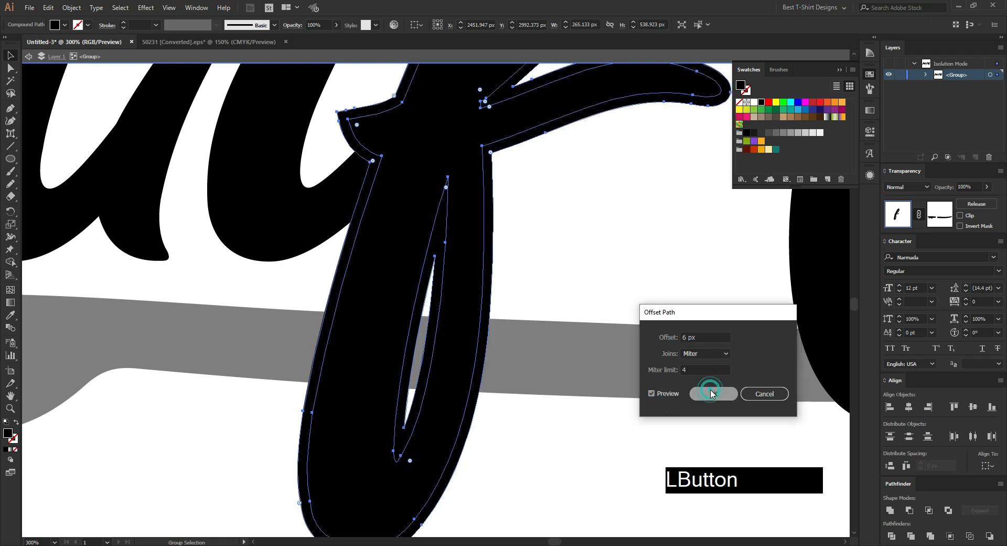
key(ctrl+z)
click(581, 409)
click(581, 409)
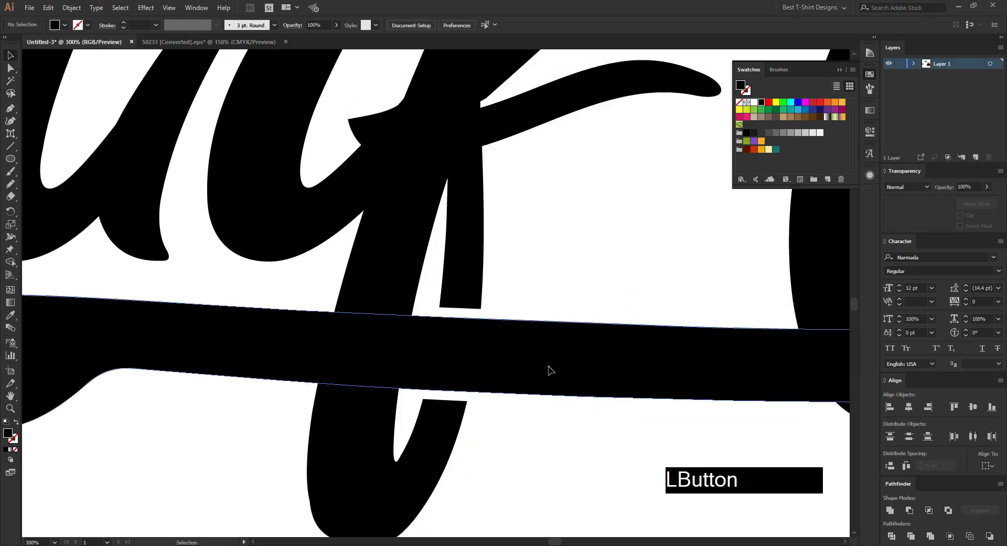
Give the surfboard a non-clipping opacity mask and paste the f offset in place inside it.
click(549, 368)
click(939, 223)
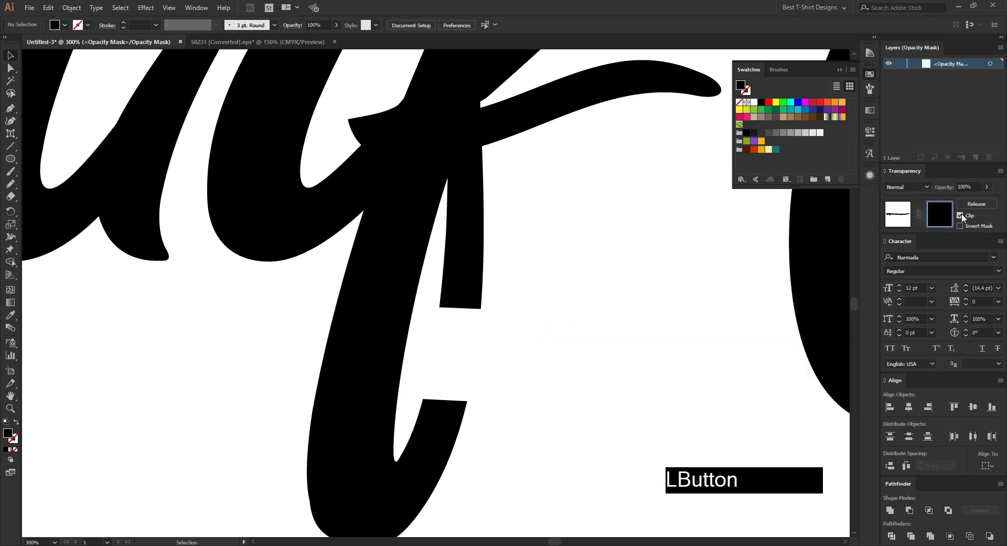
click(960, 215)
key(ctrl+f)
Erase the surfboard's mask shape around the right stroke of the f so that the board passes over that stroke.
key(shift+e)
scroll(448, 333, up, 3)
mouse_move(437, 238)
mouse_down()
mouse_move(418, 410)
mouse_move(424, 378)
mouse_up()
mouse_move(469, 262)
mouse_down()
mouse_move(467, 319)
mouse_move(440, 454)
mouse_up()
drag(500, 251, 468, 433)
drag(537, 250, 487, 469)
scroll(487, 468, down, 1)
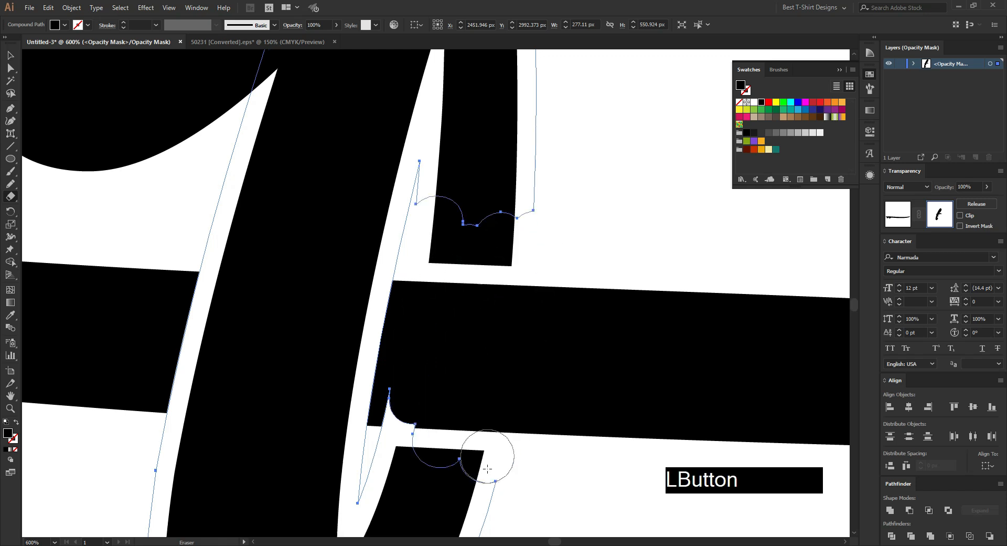
scroll(487, 469, down, 4)
mouse_move(410, 335)
mouse_down()
mouse_move(392, 417)
mouse_move(546, 415)
mouse_up()
scroll(489, 407, down, 5)
click(499, 433)
Examine how the surfboard interlaces with the letter f and where it crosses the C.
scroll(453, 433, down, 3)
click(454, 434)
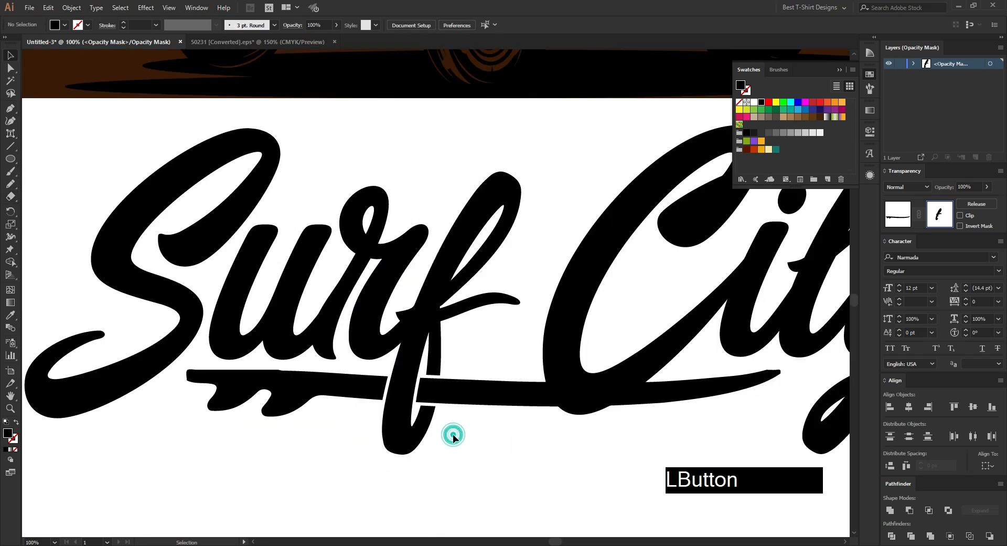
scroll(369, 418, down, 1)
scroll(464, 436, up, 2)
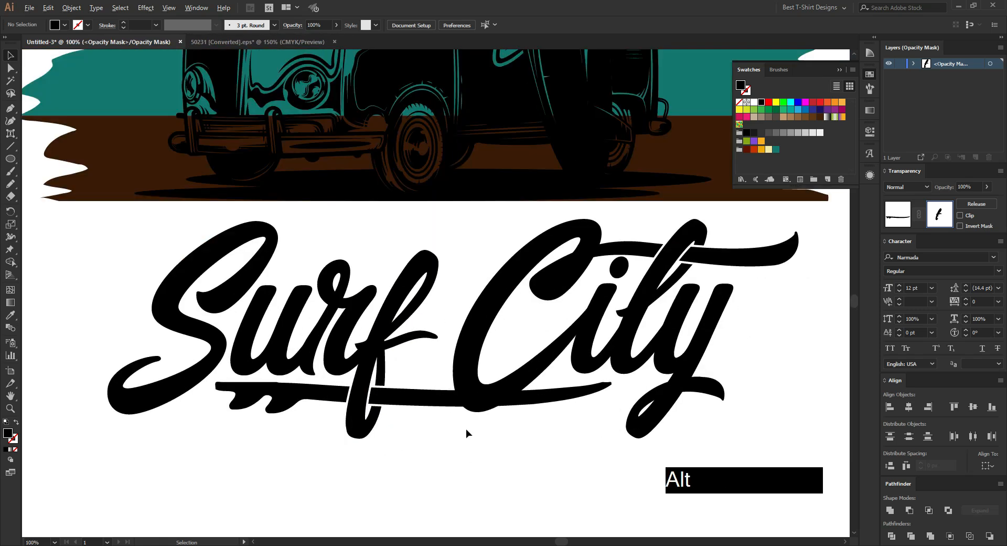
scroll(191, 423, up, 2)
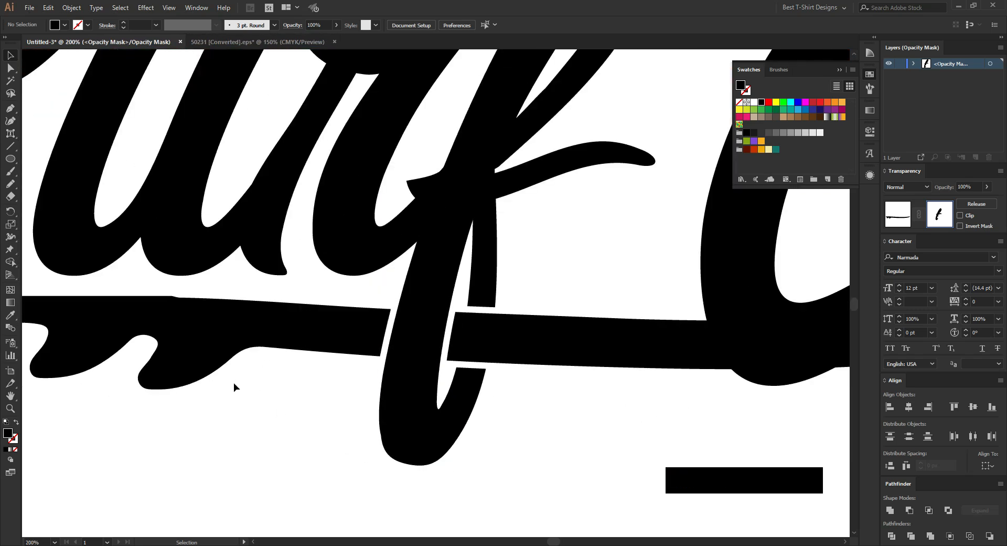
scroll(242, 387, down, 2)
click(411, 409)
scroll(346, 388, up, 1)
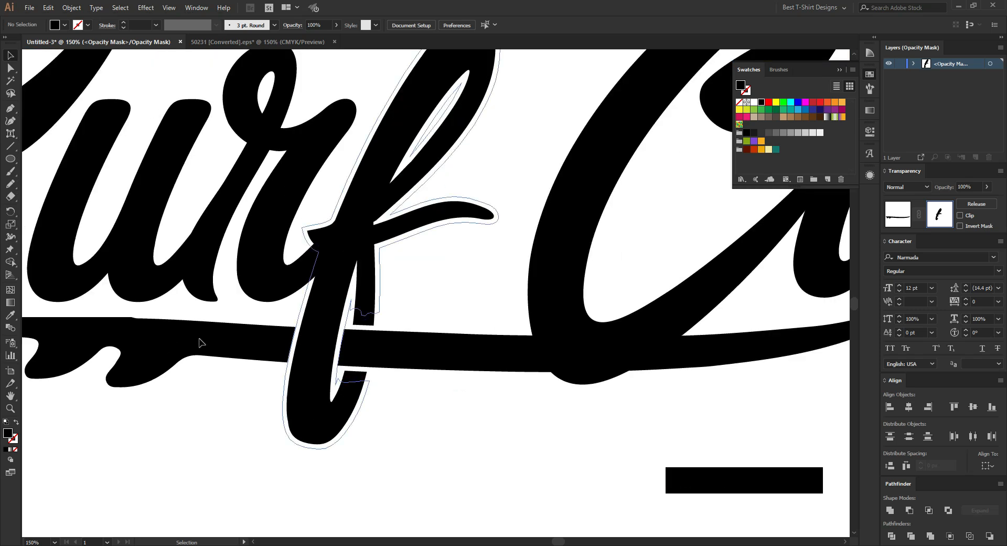
key(space)
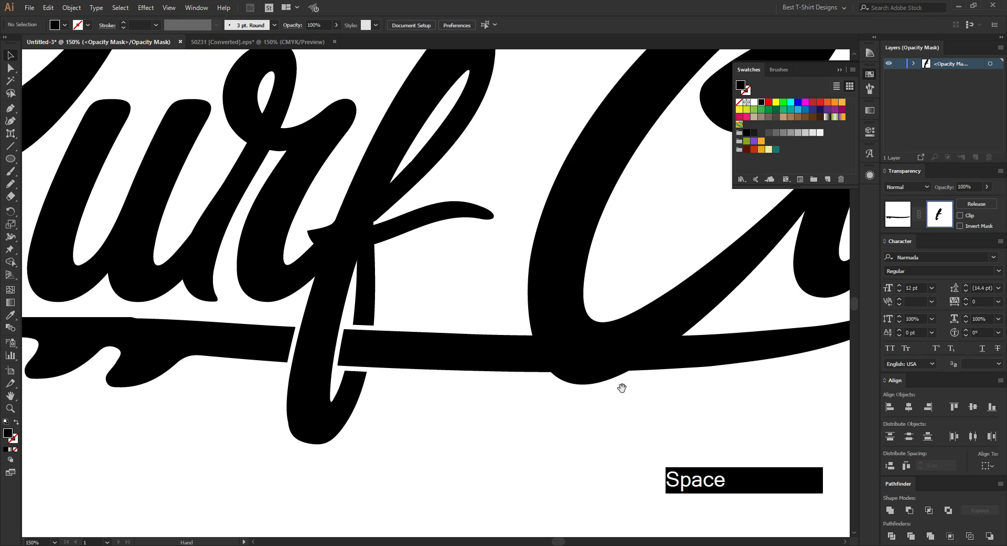
Return to the artwork, isolate the lettering, offset the letter C by 6 px, cut the enlarged copy, and leave the isolation.
drag(618, 390, 387, 380)
click(440, 295)
click(896, 214)
double_click(447, 297)
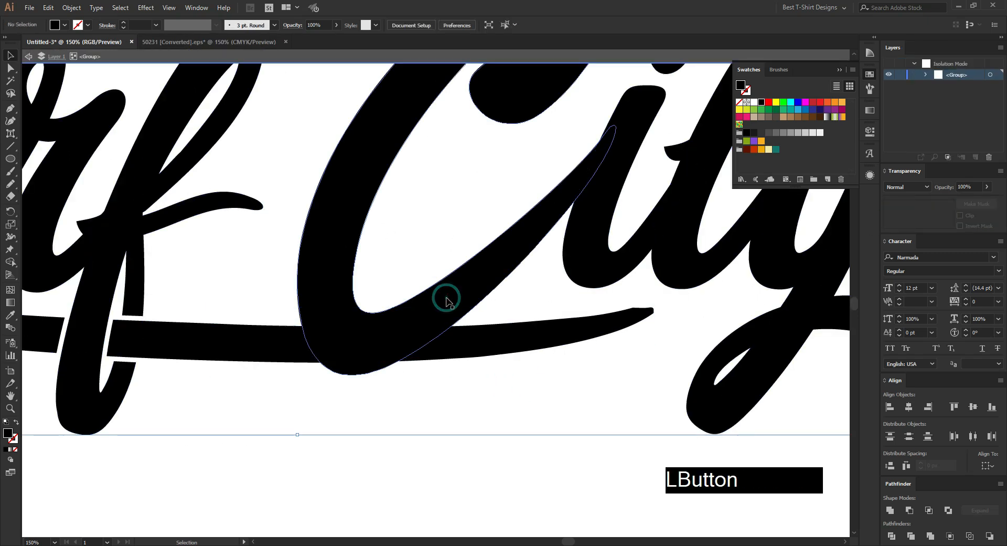
ctrl+alt+click(450, 303)
key(ctrl+alt+l)
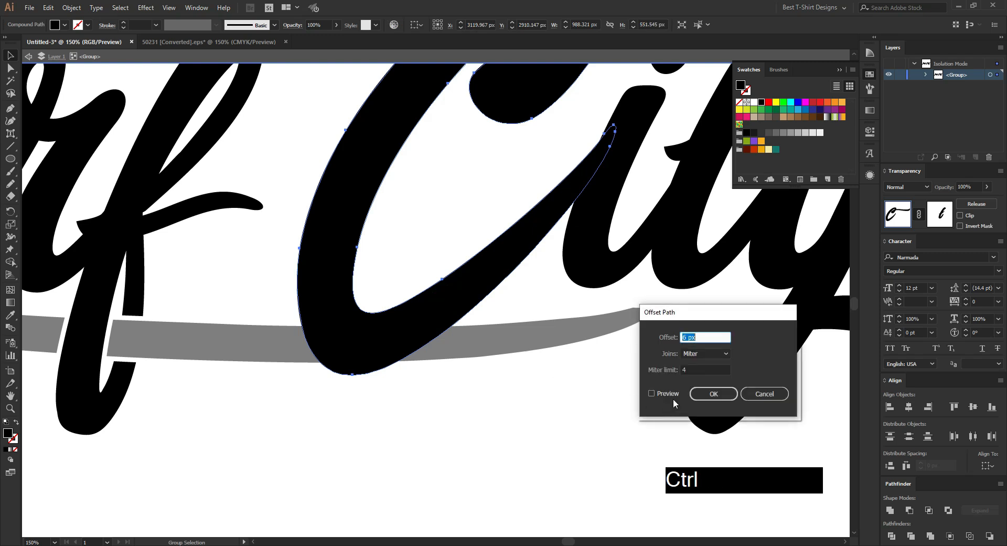
click(670, 395)
click(709, 393)
key(ctrl+x)
double_click(512, 396)
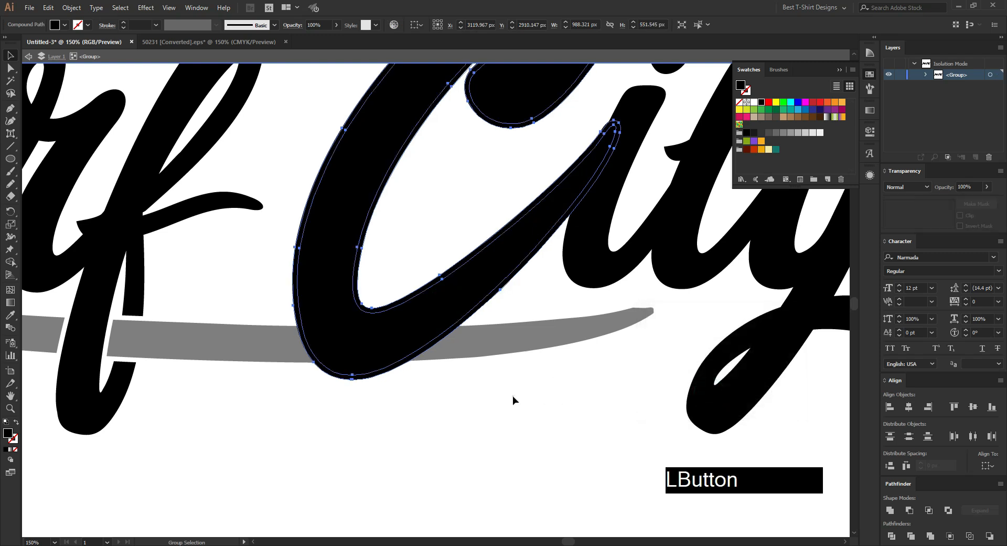
Paste the C offset in place inside the surfboard's opacity mask and erase its part above the board, then return to the artwork.
click(522, 341)
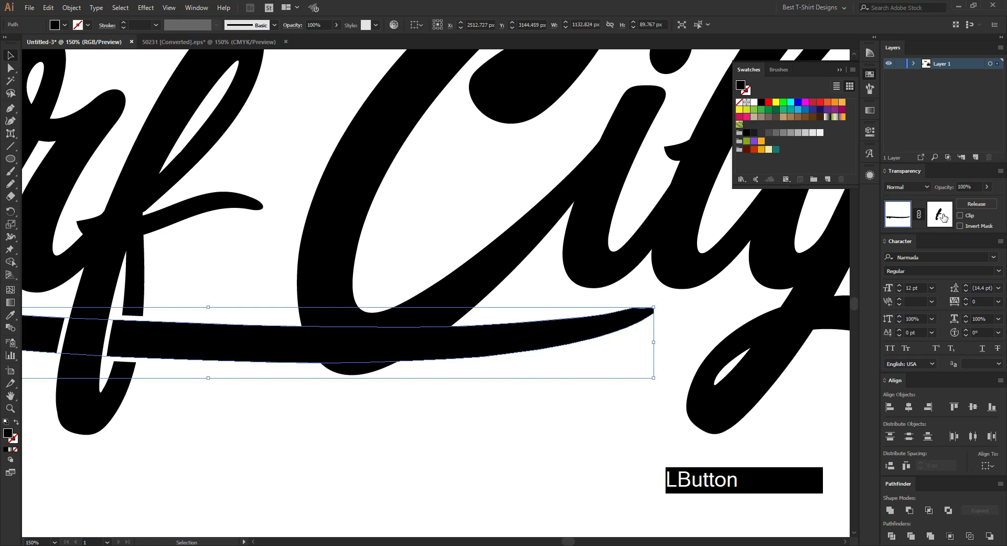
key(ctrl+f)
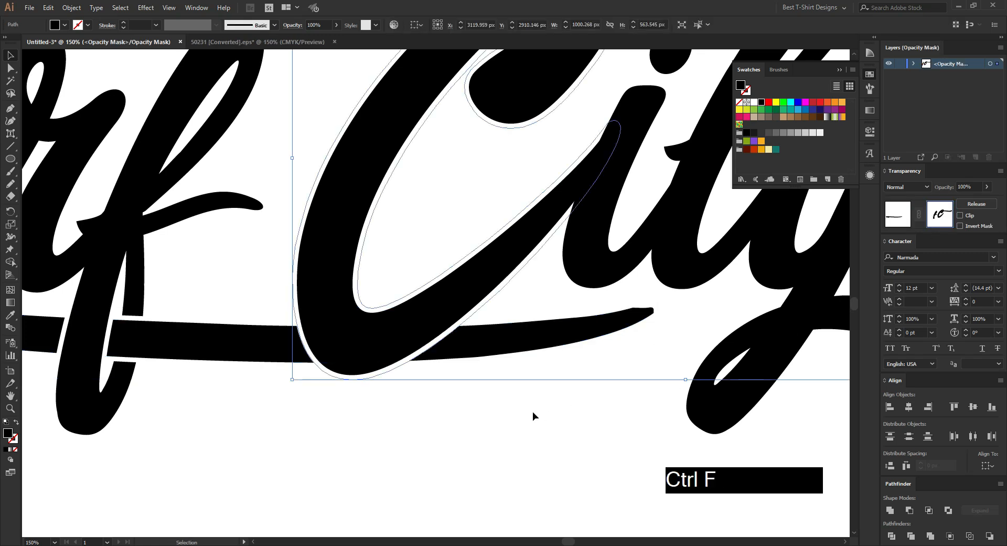
scroll(464, 422, down, 2)
key(shift+e)
drag(298, 146, 798, 361)
key(v)
alt+scroll(433, 394, up, 3)
click(424, 369)
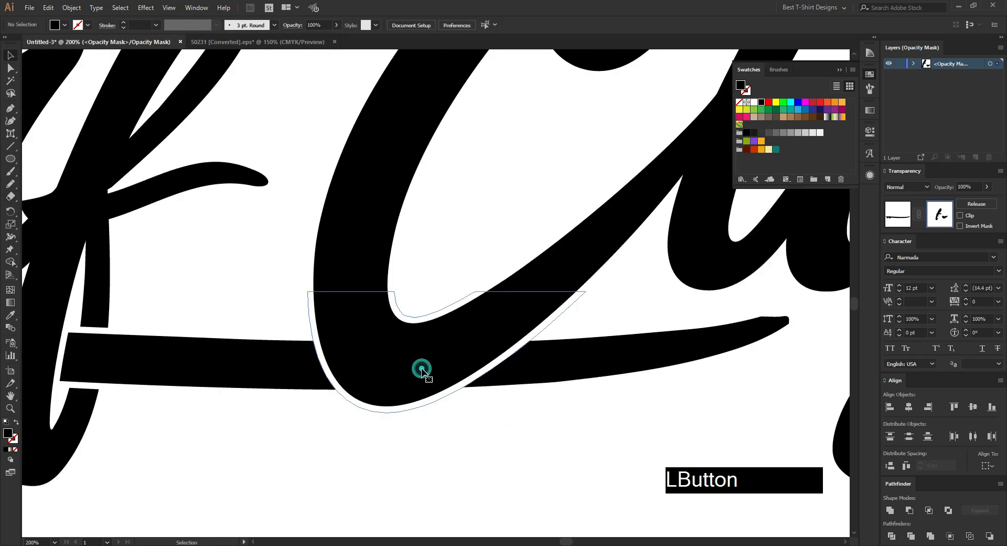
click(558, 454)
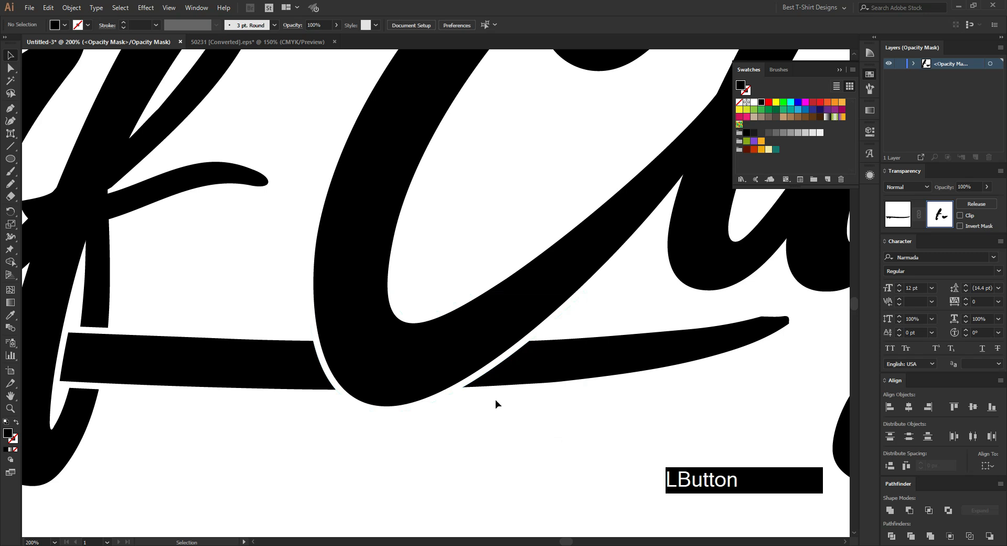
alt+scroll(493, 400, down, 3)
alt+scroll(586, 377, up, 2)
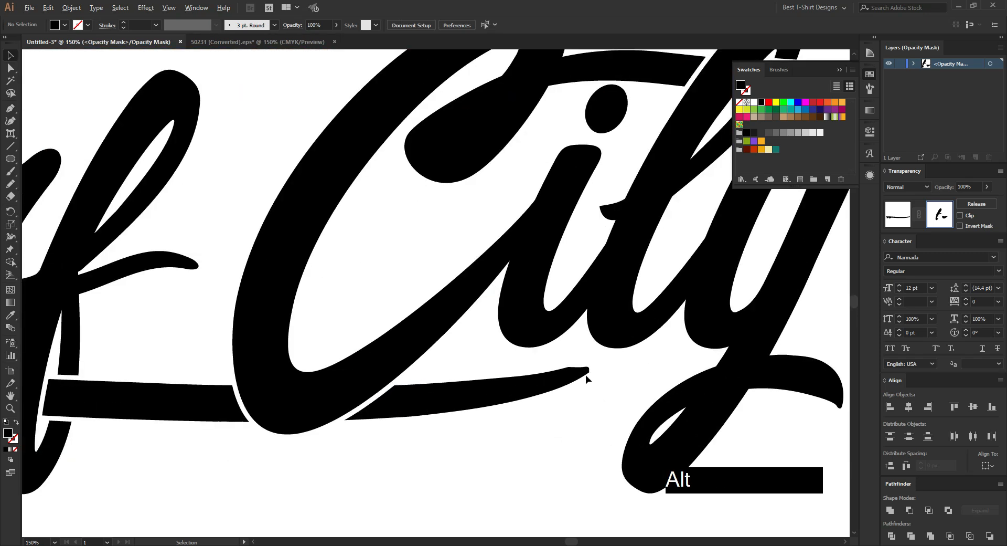
click(898, 215)
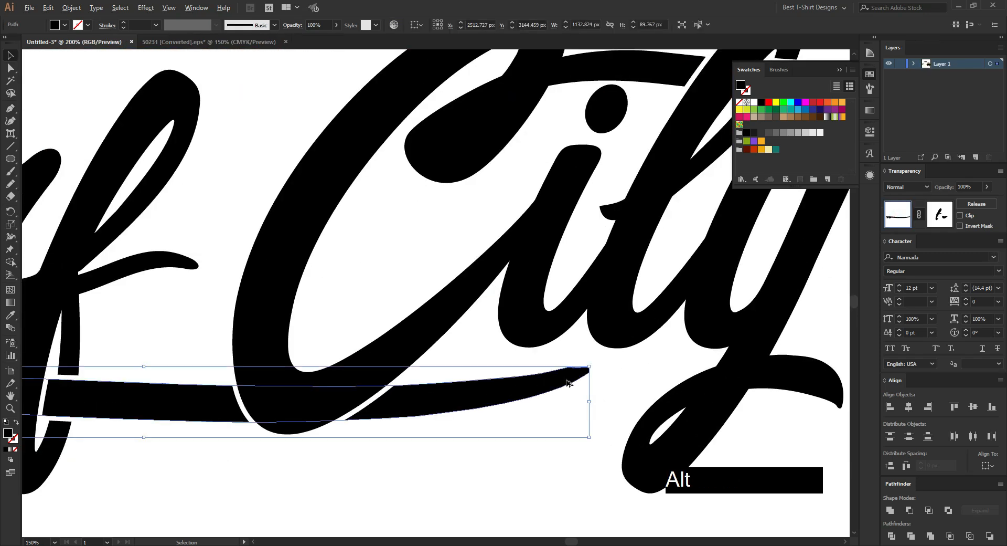
Erase along the upper edge of the lower surfboard's pointed end, removing the angular bump so it tapers smoothly.
alt+scroll(587, 368, up, 5)
key(shift+e)
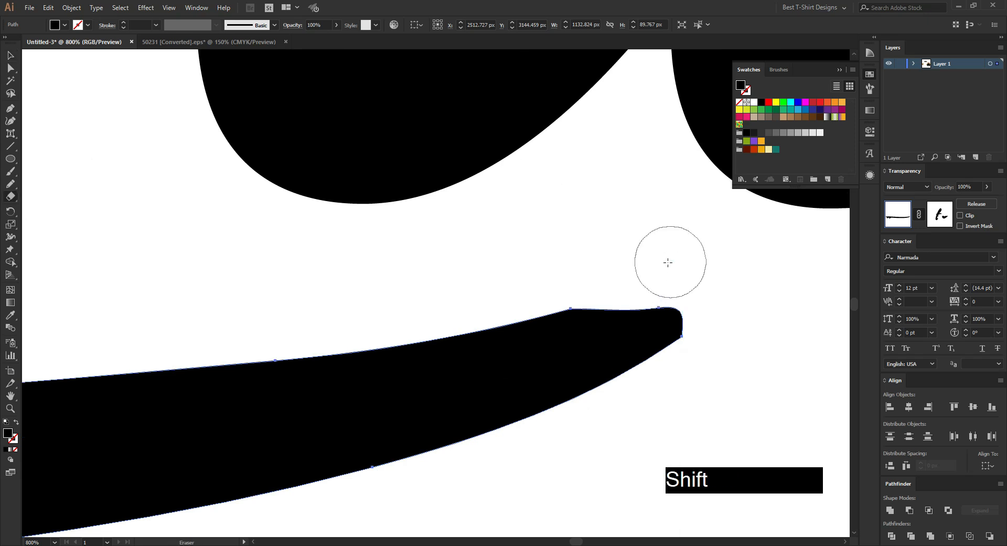
drag(667, 263, 610, 281)
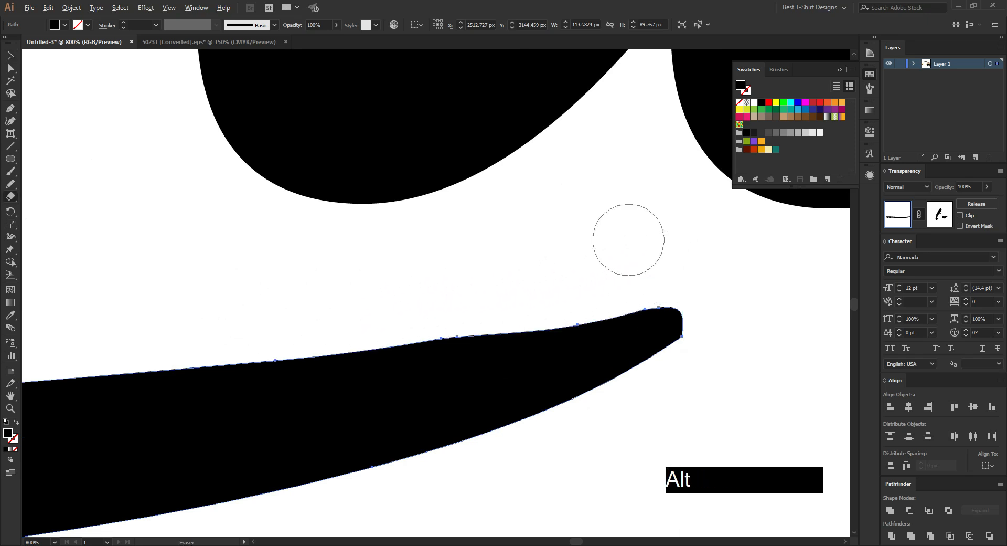
alt+scroll(677, 230, down, 3)
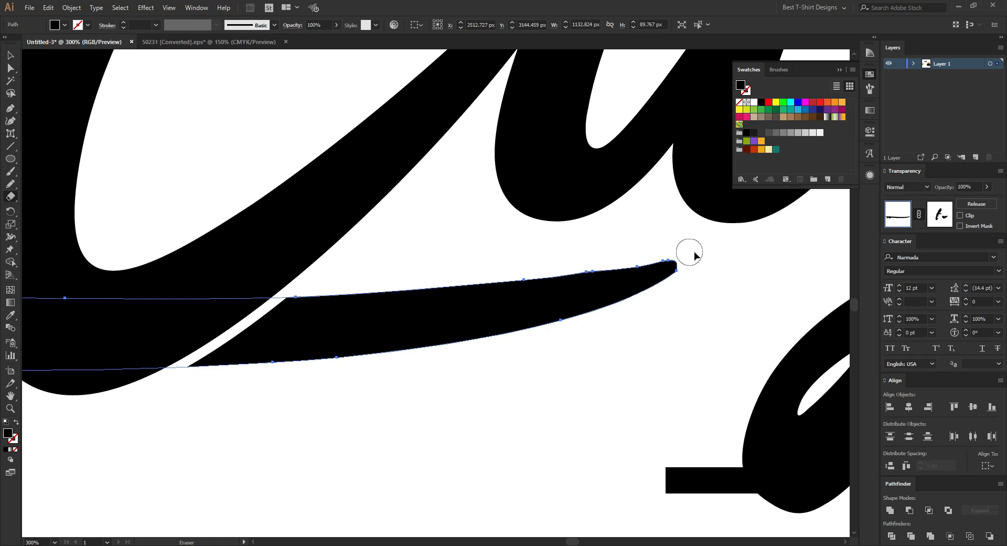
alt+scroll(715, 243, up, 4)
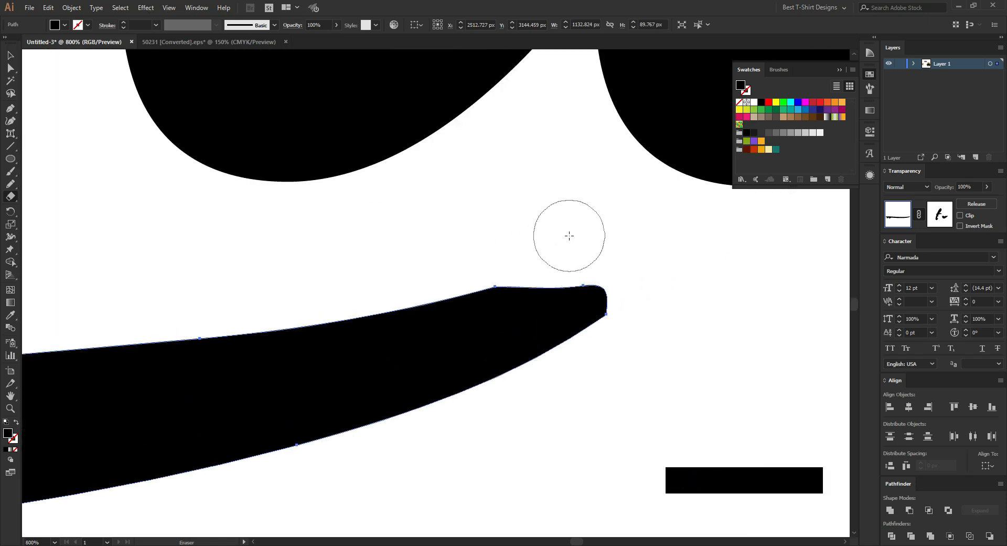
mouse_move(585, 243)
mouse_down()
mouse_move(530, 263)
mouse_move(290, 292)
mouse_move(173, 273)
mouse_up()
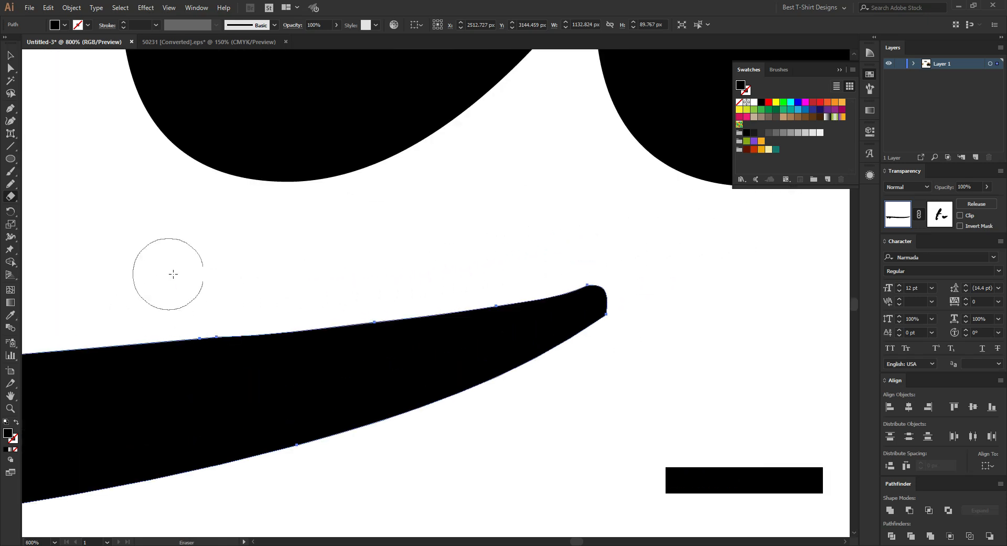
alt+scroll(470, 257, down, 7)
key(v)
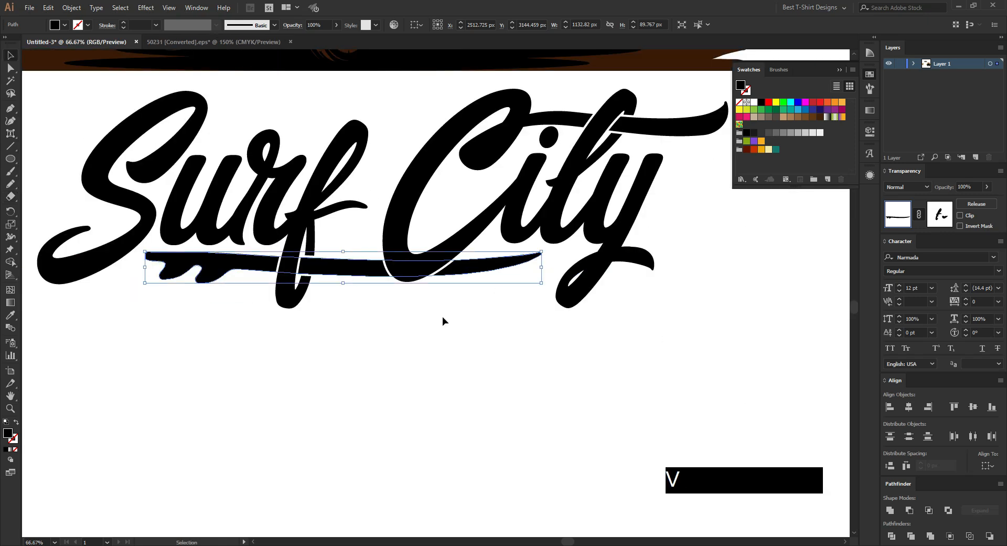
Group the Surf City lettering with its surfboard and move the group up over the sunset's brown stripe.
click(443, 316)
alt+scroll(393, 349, down, 3)
click(392, 352)
drag(539, 355, 206, 274)
key(ctrl+g)
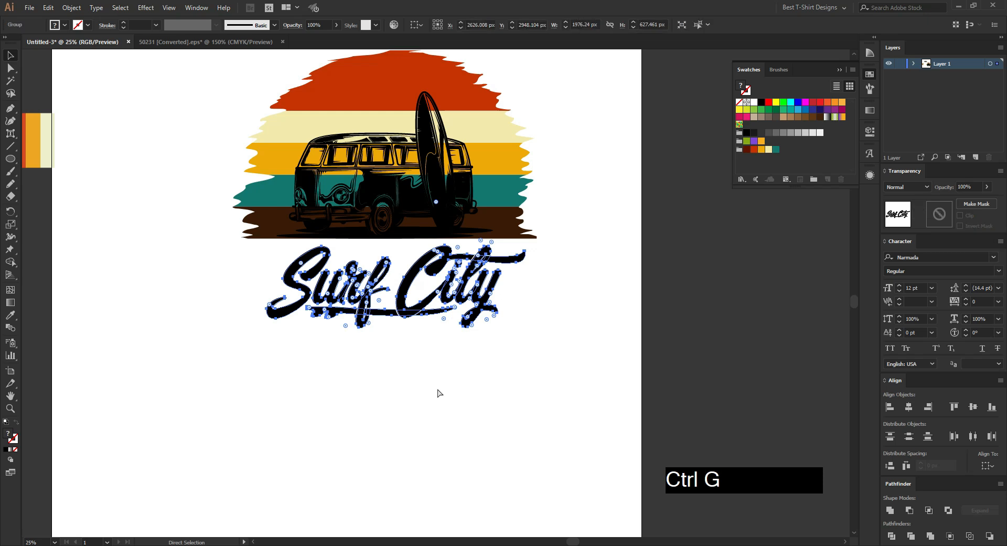
drag(516, 292, 512, 263)
Center the sunset, van and Surf City lettering horizontally on each other.
scroll(459, 373, up, 3)
drag(473, 422, 281, 94)
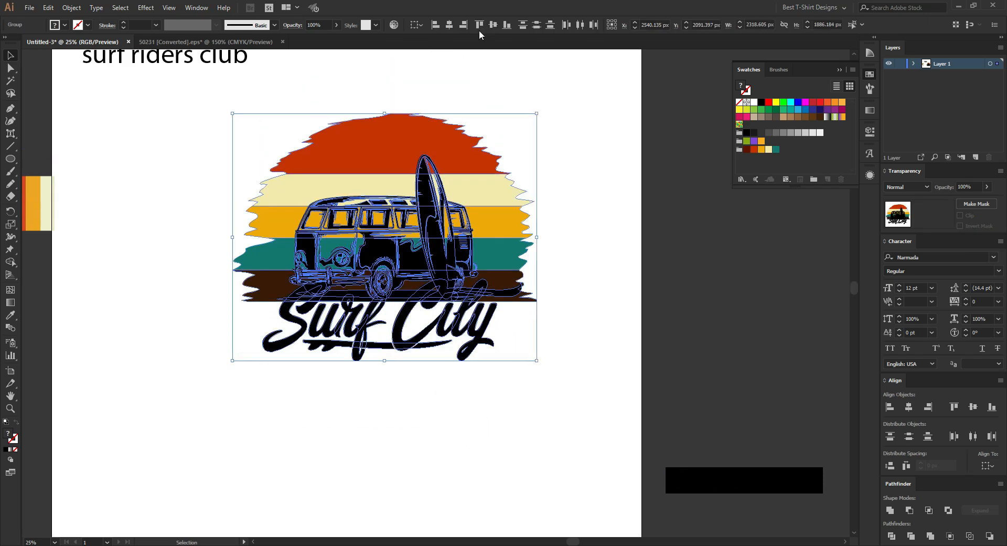
click(451, 25)
scroll(472, 283, up, 1)
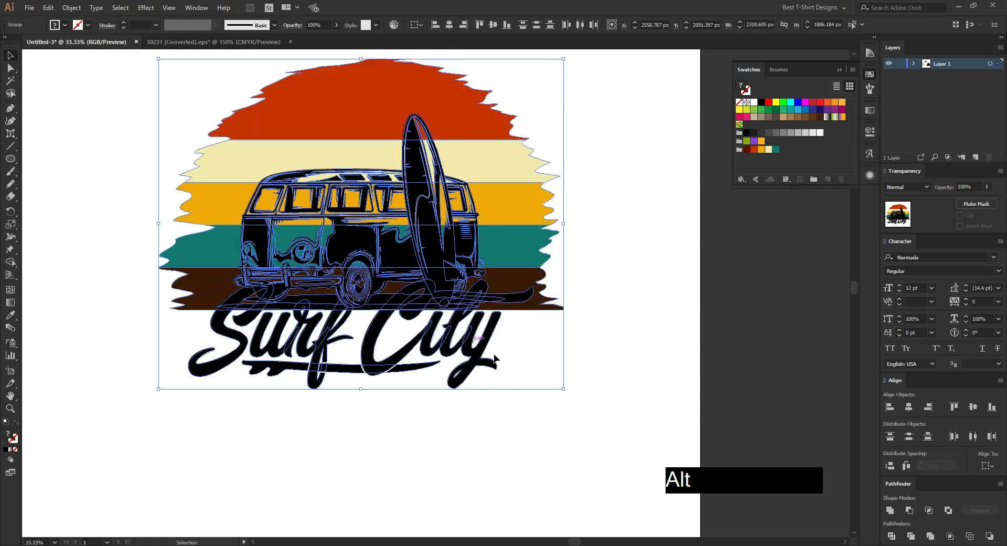
click(541, 369)
Nudge the Surf City lettering group slightly upward on the sunset.
click(483, 354)
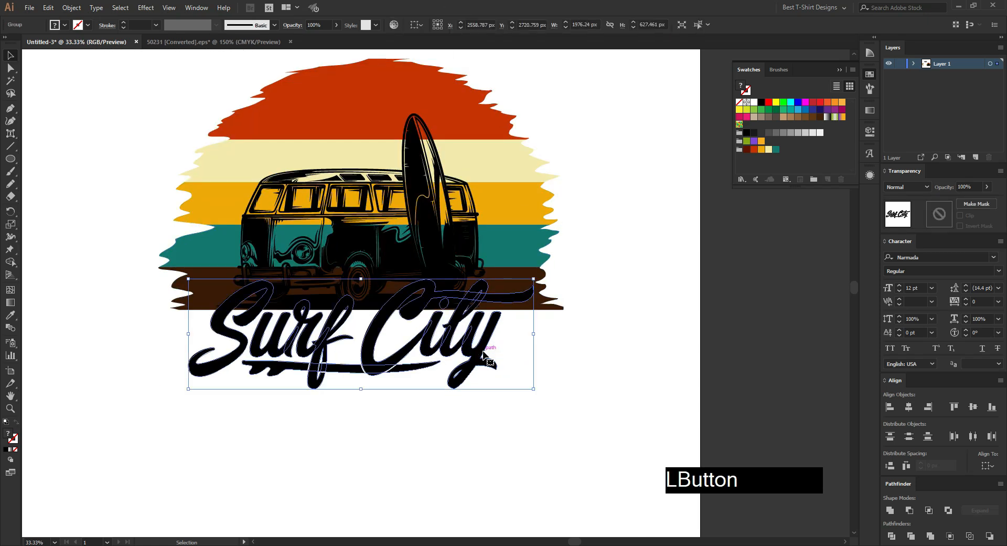
key(Up)
key(Up)
key(Up)
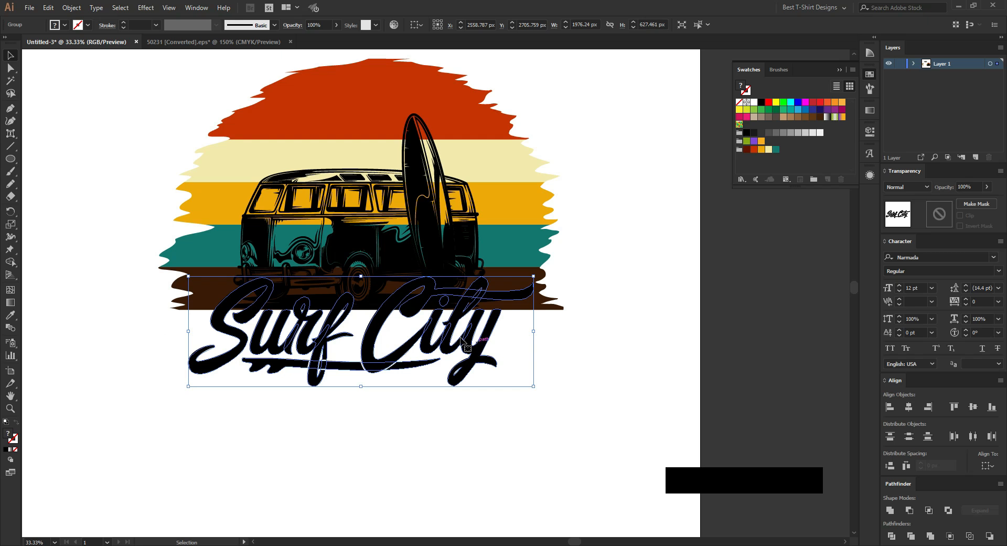
scroll(413, 331, up, 1)
key(Up)
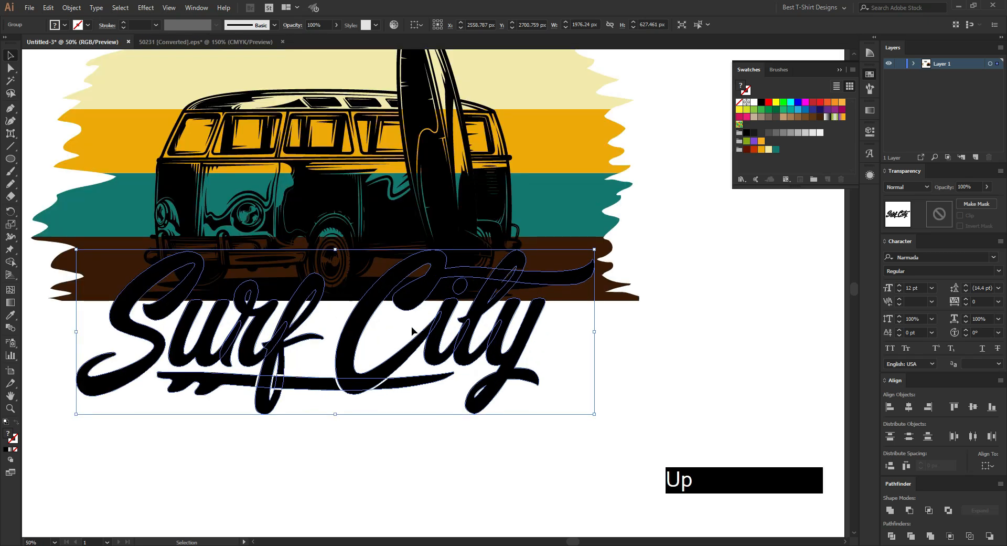
Offset the whole Surf City lettering group by 20 px and cut the enlarged copies.
key(ctrl+alt+o)
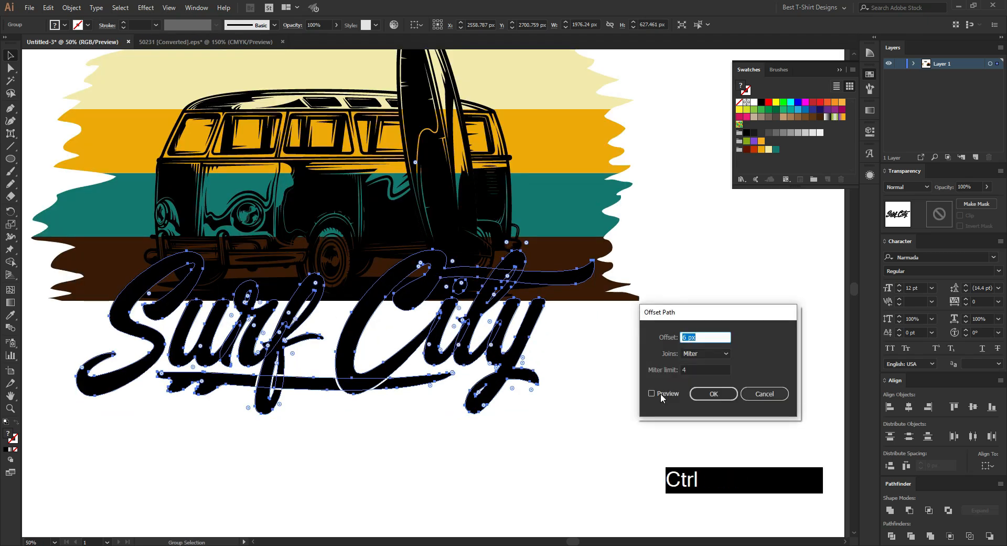
click(652, 393)
click(703, 338)
key(shift+Up)
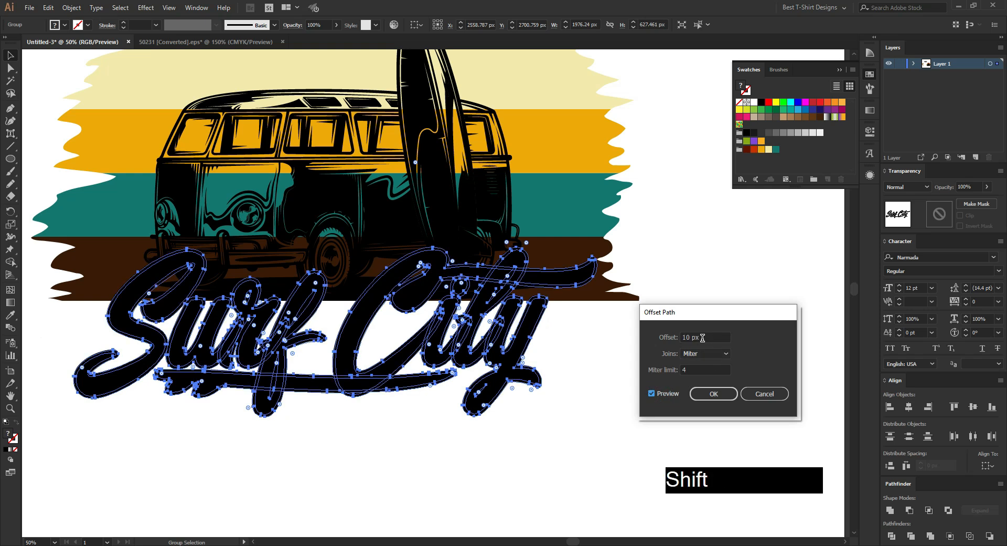
key(shift+Up)
click(714, 393)
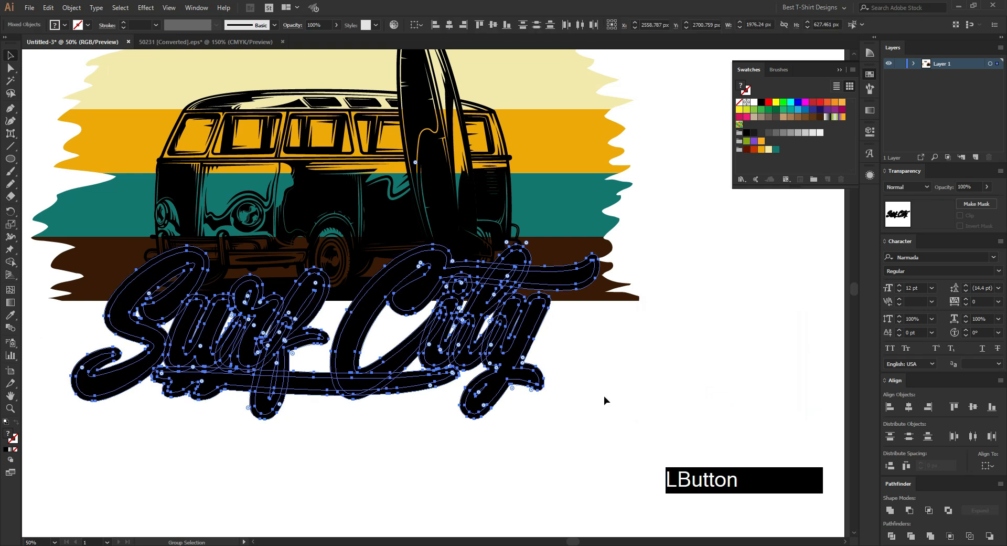
key(ctrl+x)
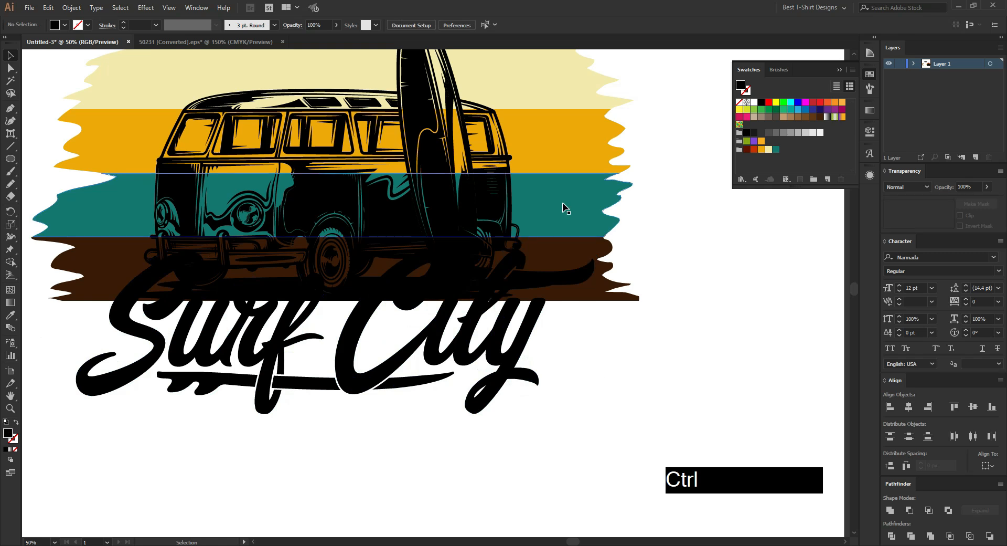
Group the sunset stripes and the van illustration.
click(563, 206)
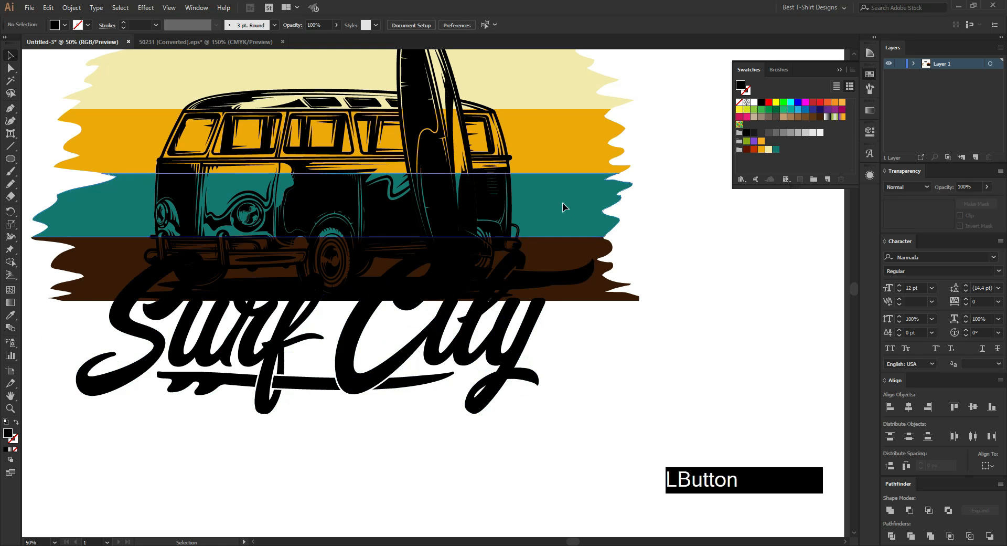
shift+click(503, 205)
key(ctrl+g)
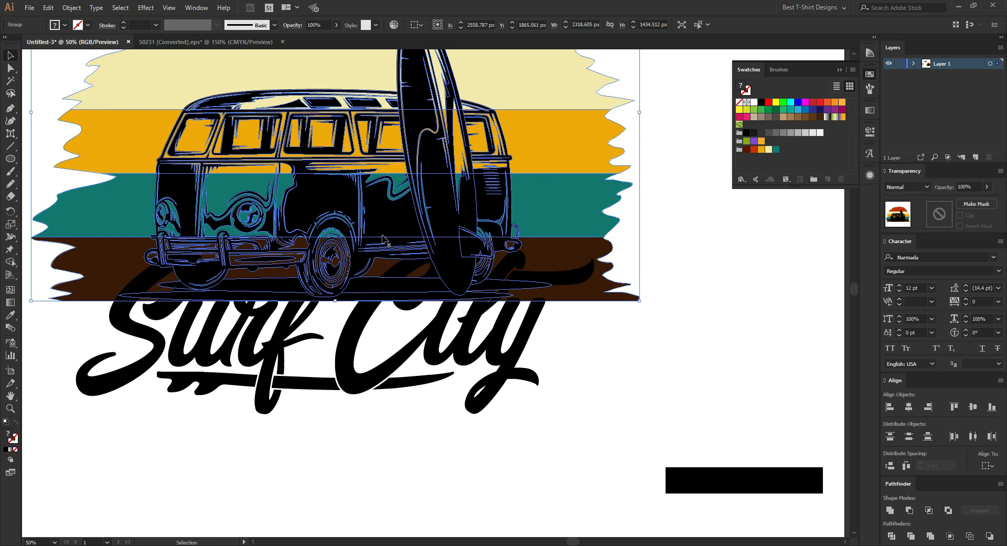
Give the sunset and van group a non-clipping opacity mask and paste the lettering offset in place inside it.
click(946, 218)
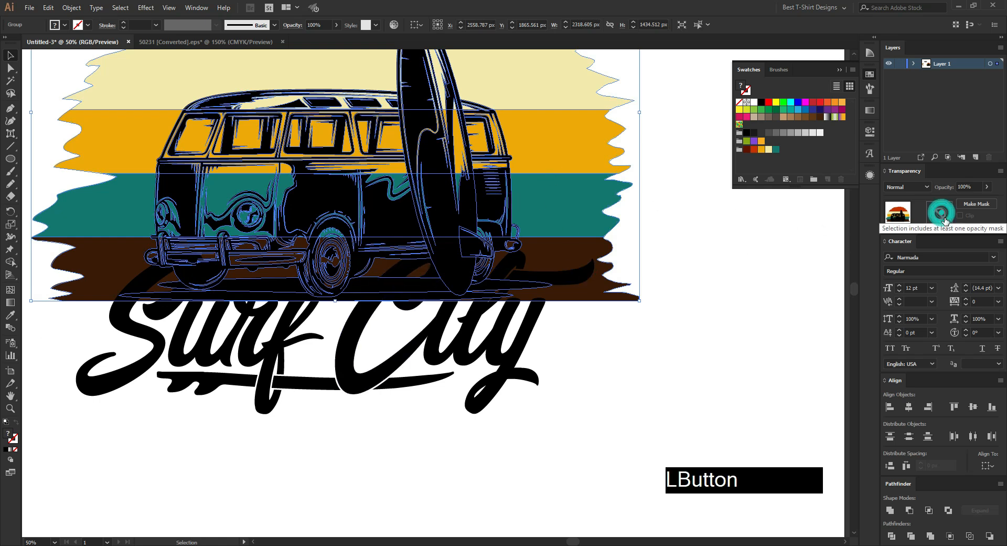
click(959, 215)
key(ctrl)
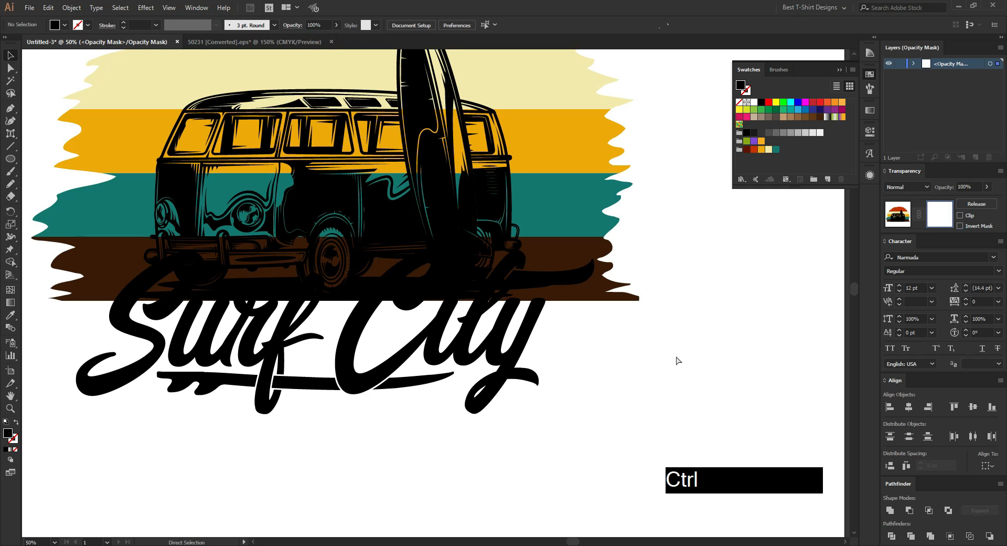
key(ctrl+f)
click(676, 356)
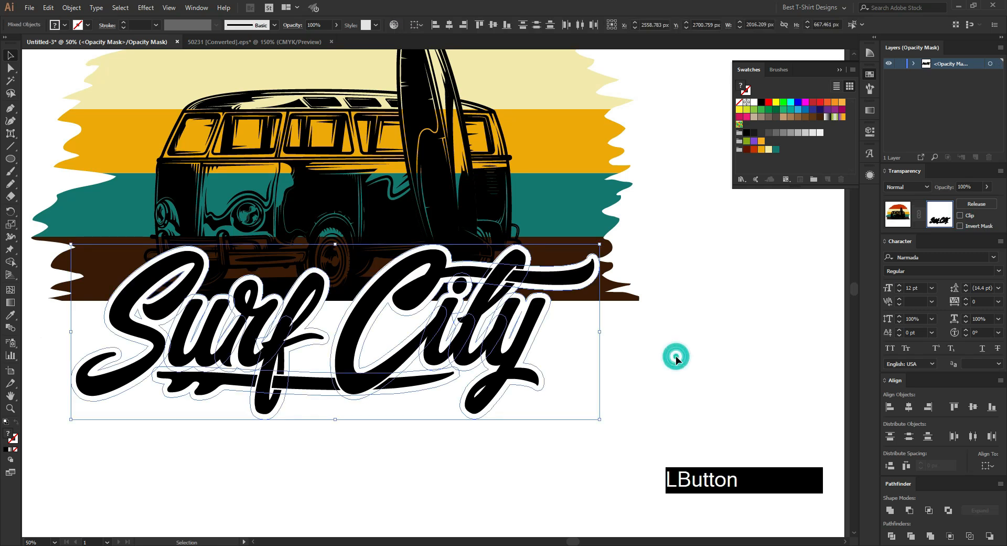
Cover the leftover brown gaps around the dot of the i with a filled Pencil shape inside the mask.
key(alt)
scroll(433, 409, up, 1)
key(space)
drag(764, 321, 643, 330)
key(alt)
scroll(612, 337, up, 2)
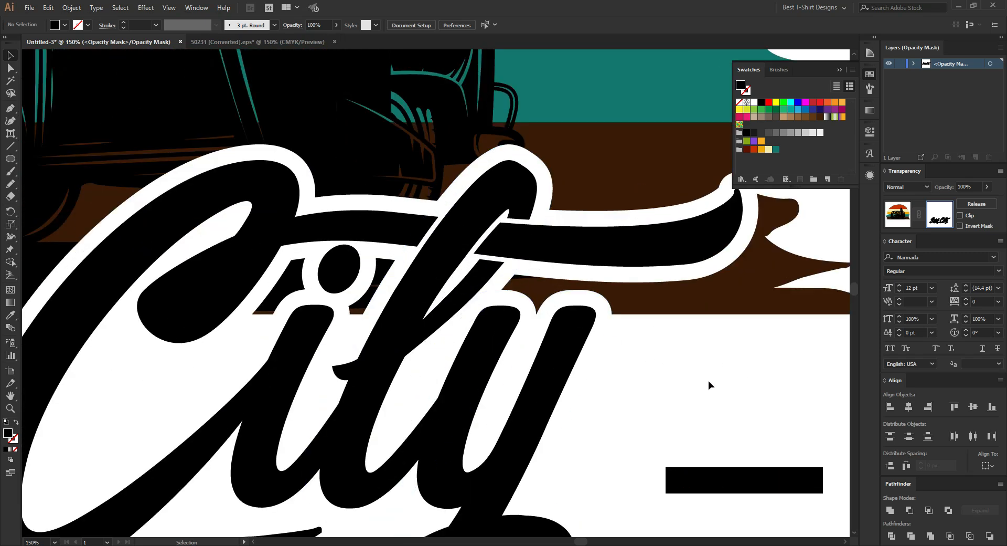
key(n)
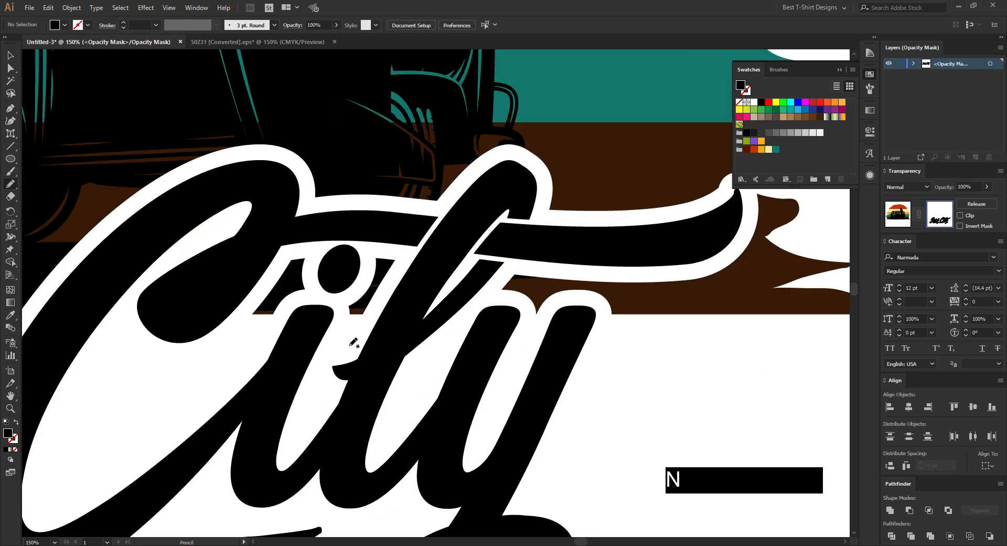
drag(350, 345, 417, 254)
drag(249, 275, 350, 345)
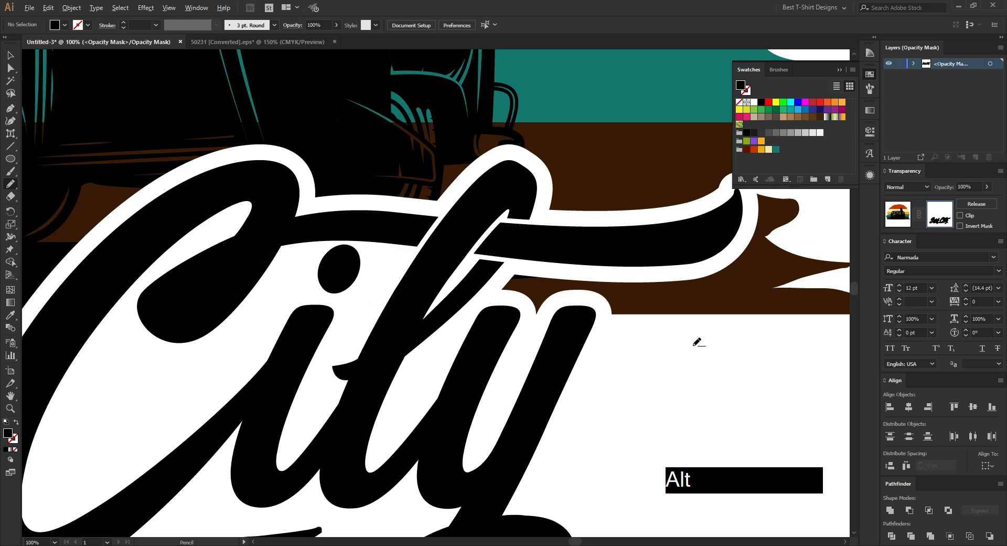
Draw a Pencil patch in the mask at the inner curve of the S and return to the artwork.
scroll(694, 345, down, 3)
scroll(282, 343, up, 5)
mouse_move(210, 337)
mouse_down()
mouse_move(402, 197)
mouse_move(228, 242)
mouse_move(210, 337)
mouse_up()
scroll(227, 334, down, 4)
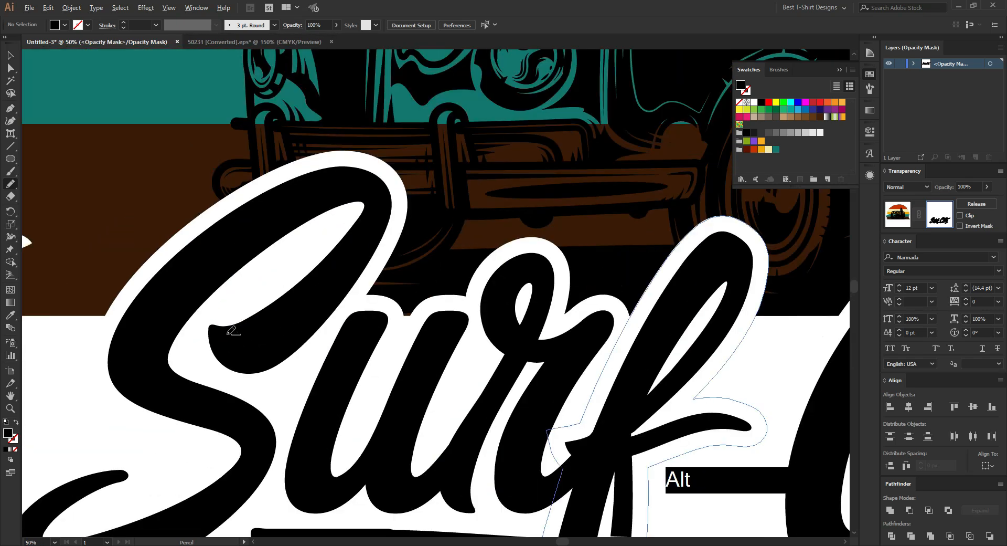
scroll(231, 331, down, 1)
click(890, 221)
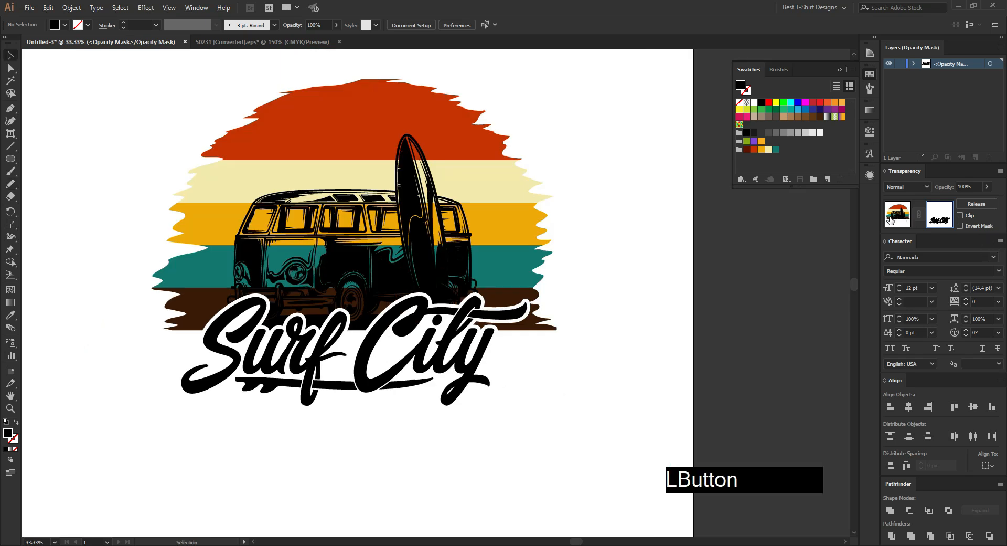
click(521, 423)
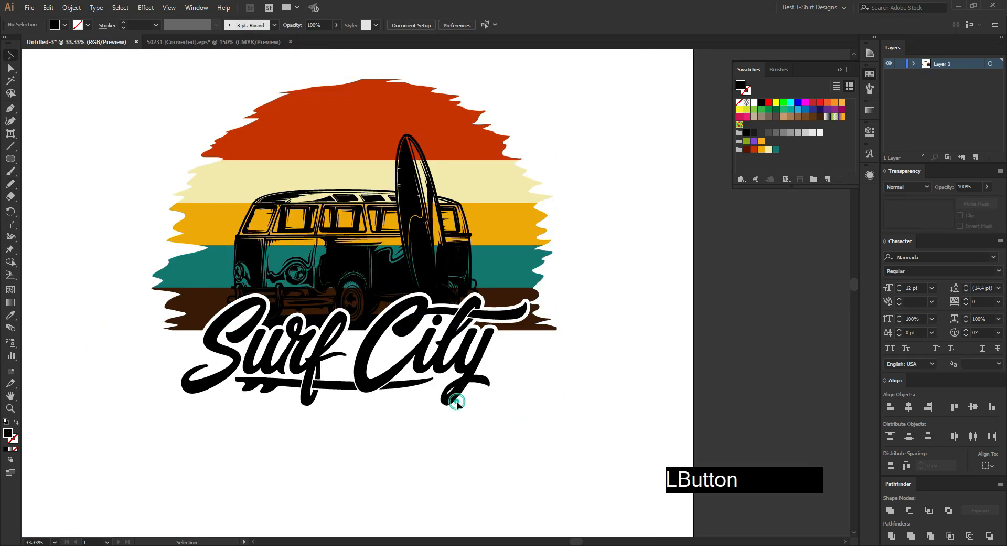
Recolor the Surf City lettering group with the red-orange of the sunset's top stripe.
click(456, 402)
key(i)
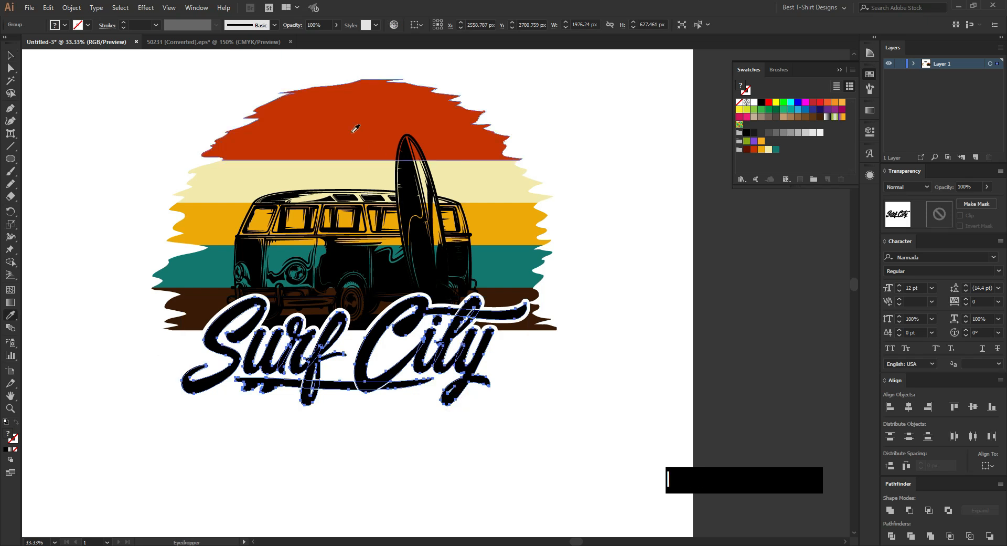
click(341, 125)
key(v)
Isolate the lettering group and recolor its surfboard with the yellow-orange of the sunset's middle stripe.
click(341, 387)
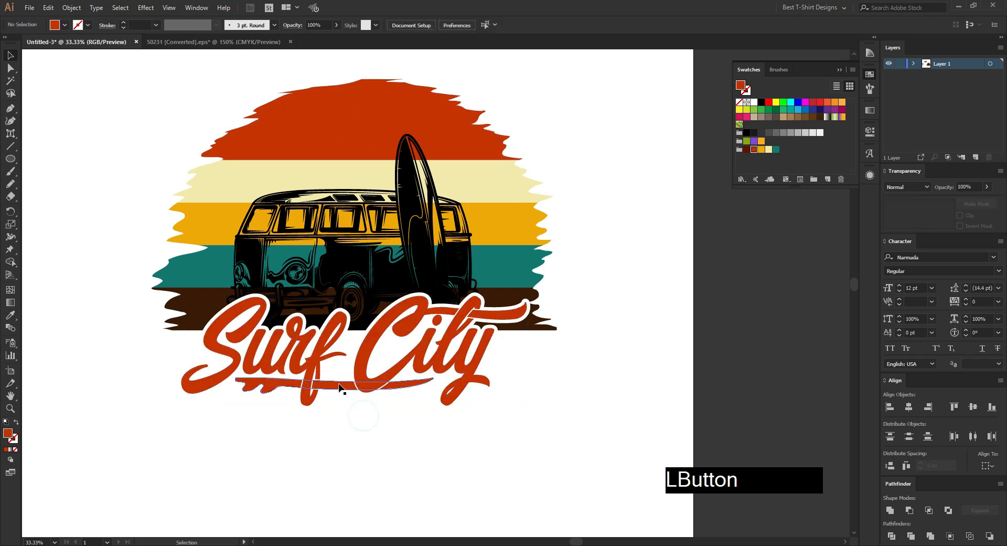
double_click(341, 386)
click(339, 386)
key(i)
click(482, 227)
key(v)
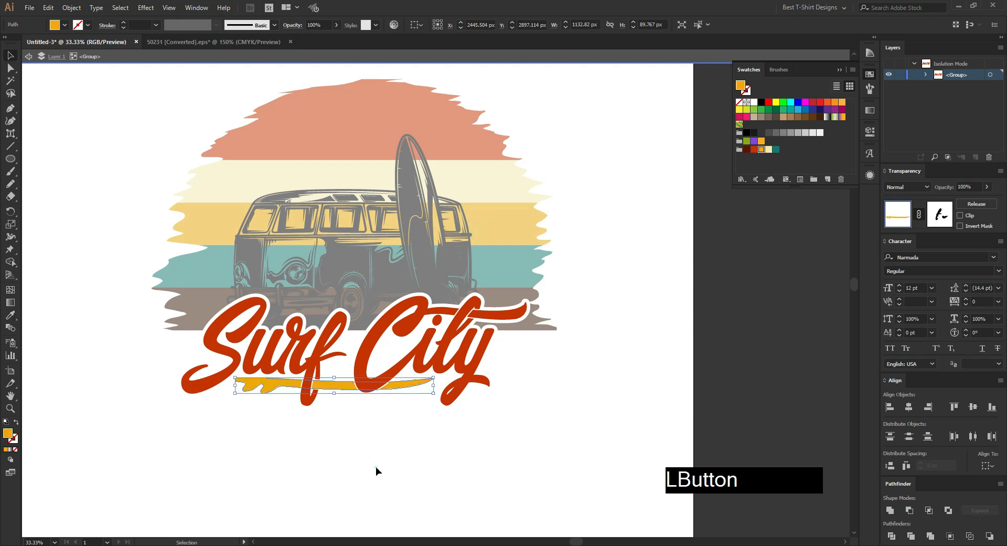
Exit isolation mode on the surfboard group and deselect everything.
double_click(376, 467)
scroll(407, 476, down, 1)
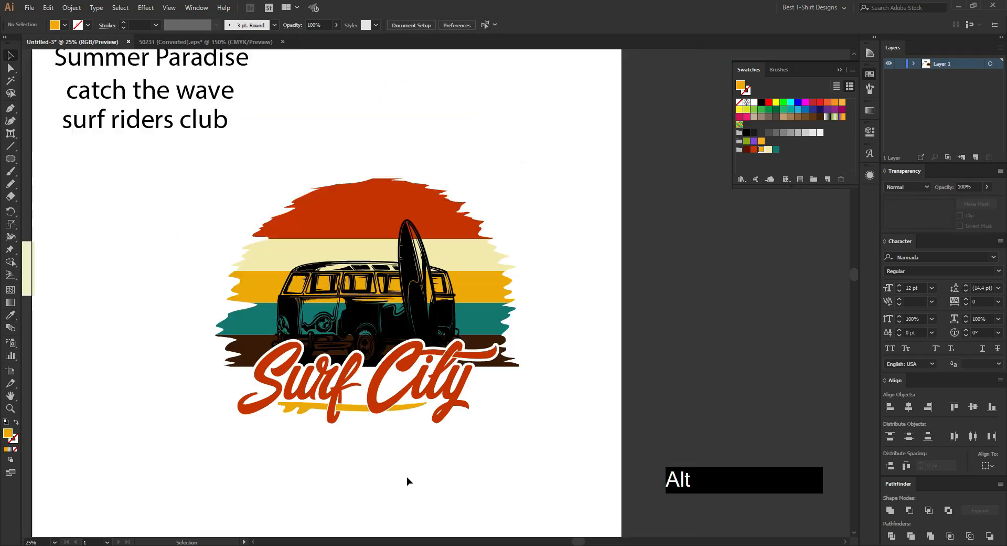
click(407, 476)
key(alt)
Draw an ellipse about 2432 × 1724 px around the van and sunset, with an orange stroke and no fill.
click(9, 160)
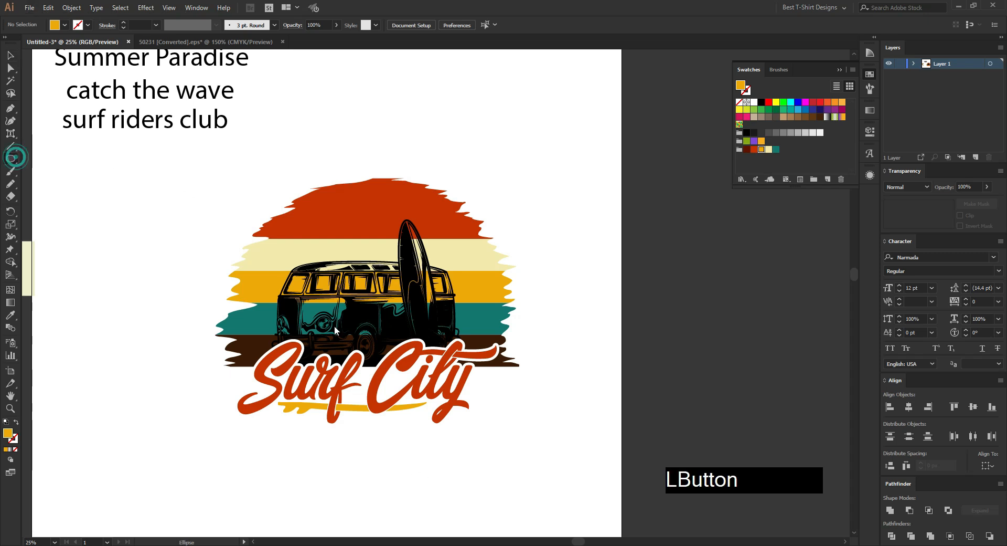
mouse_move(211, 168)
mouse_down()
mouse_move(561, 391)
mouse_move(529, 394)
mouse_up()
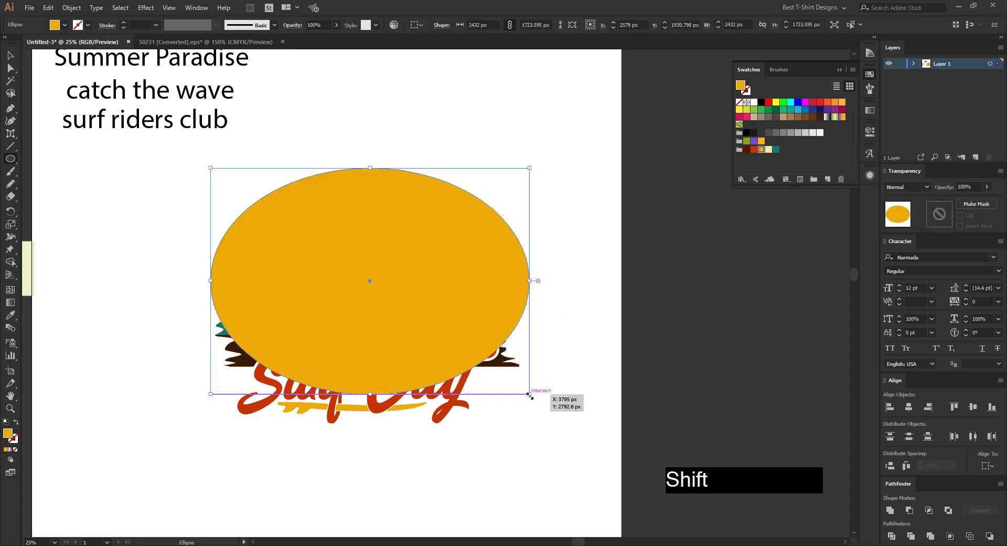
key(shift+x)
key(v)
scroll(455, 250, up, 3)
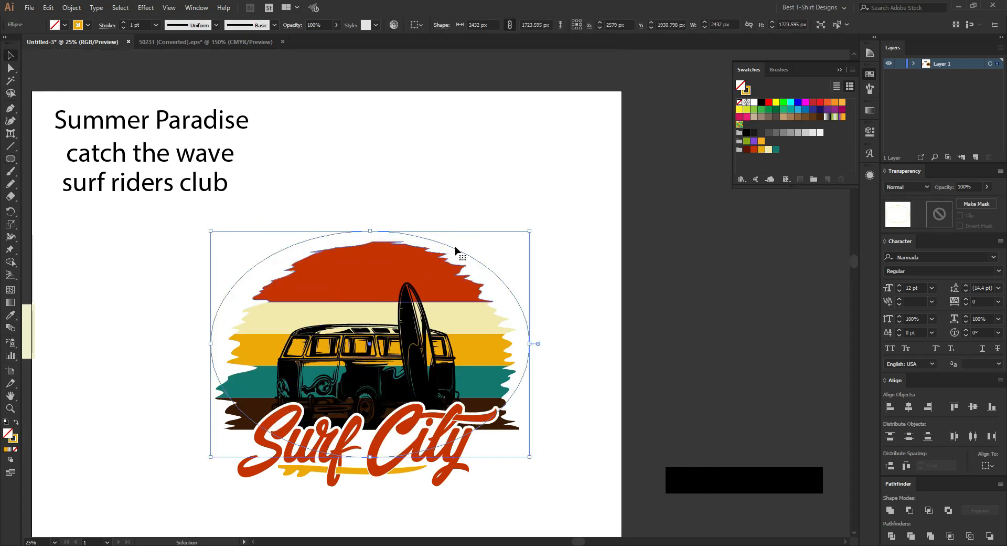
Move the "Summer Paradise" text above the sunset and set it in Explorer Condensed Regular with all caps.
click(301, 201)
drag(219, 131, 479, 135)
right_click(481, 137)
mouse_move(511, 183)
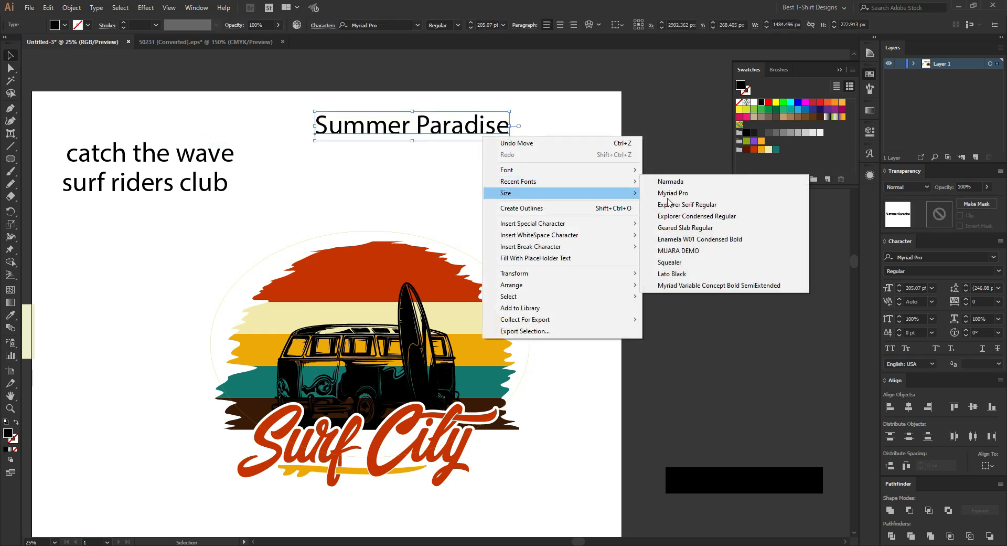
click(711, 217)
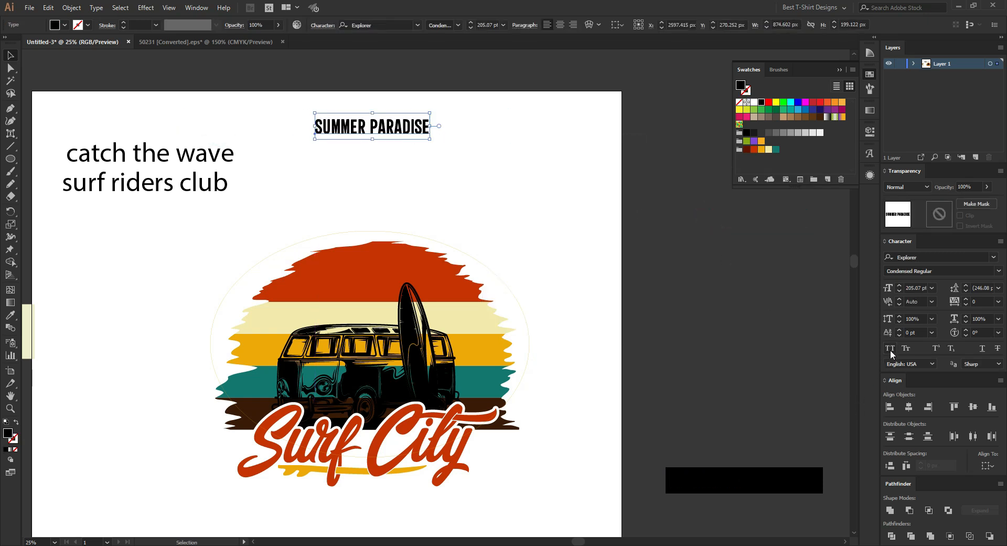
Change the "Summer Paradise" font to Enamela W01 Condensed Bold and move the text closer to the ellipse's top.
right_click(394, 130)
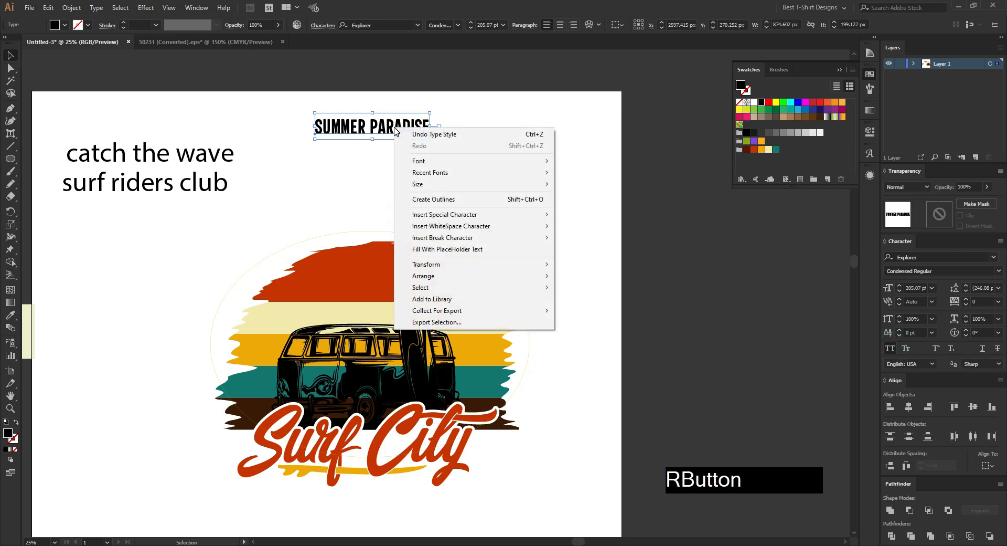
mouse_move(450, 173)
click(618, 230)
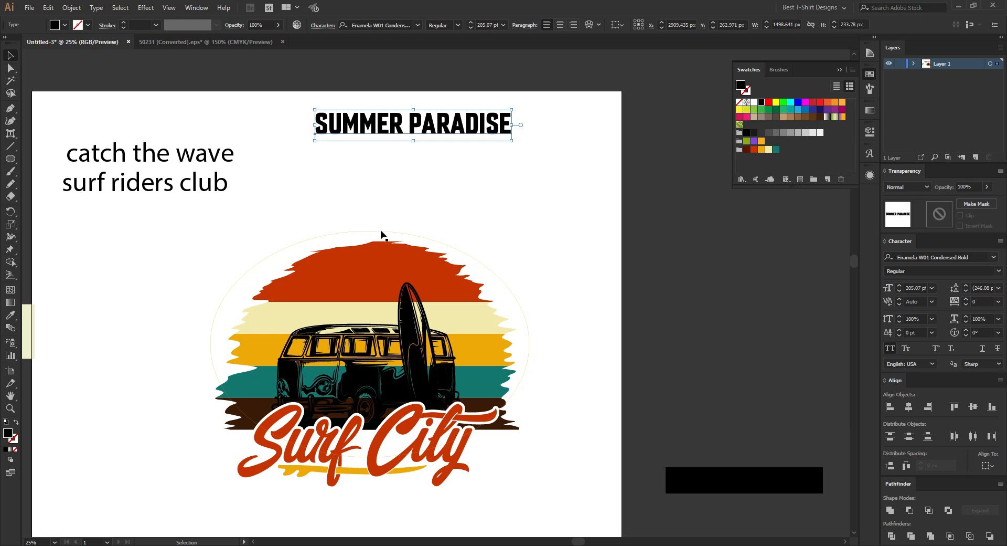
drag(438, 131, 404, 184)
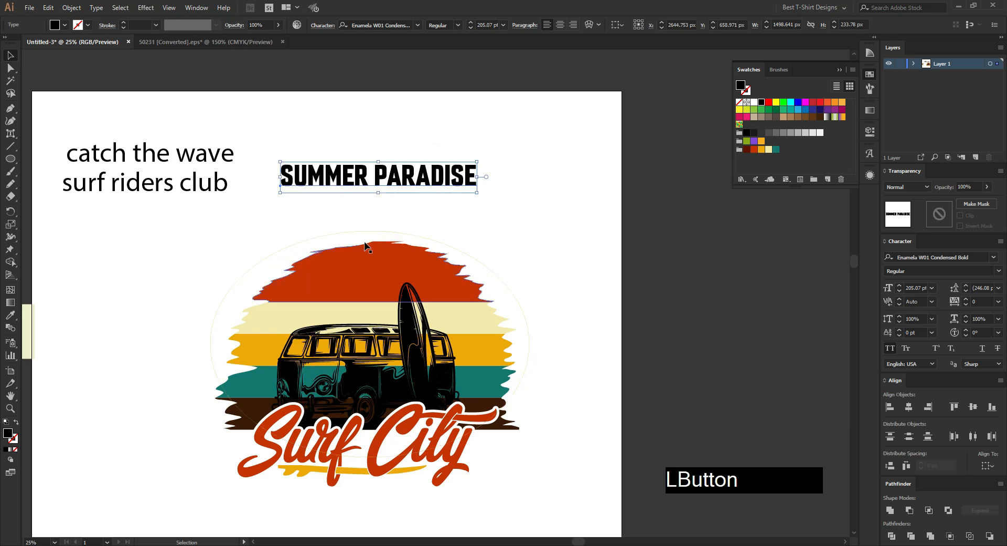
Cut the "Summer Paradise" text and paste it as path text on the ellipse, starting at its left anchor.
key(ctrl+x)
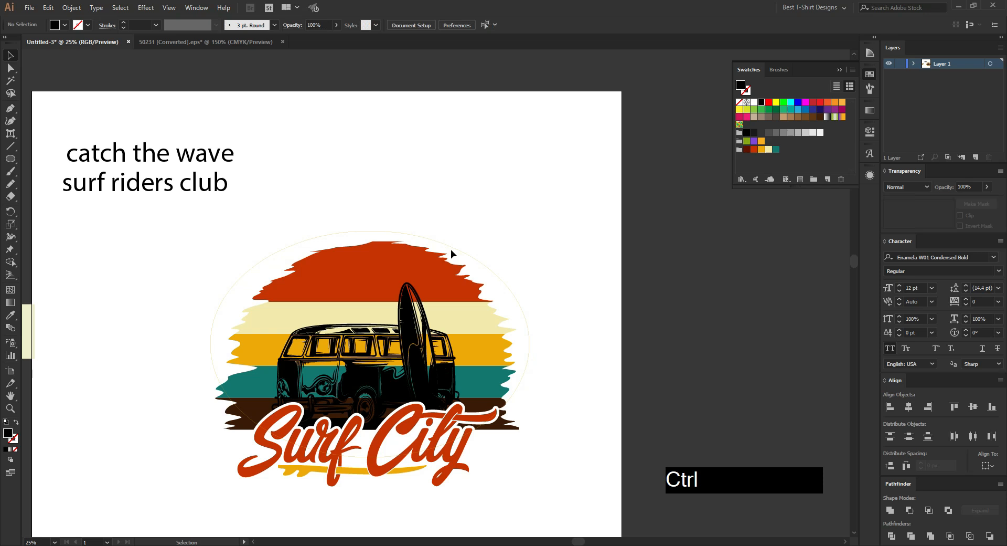
click(464, 253)
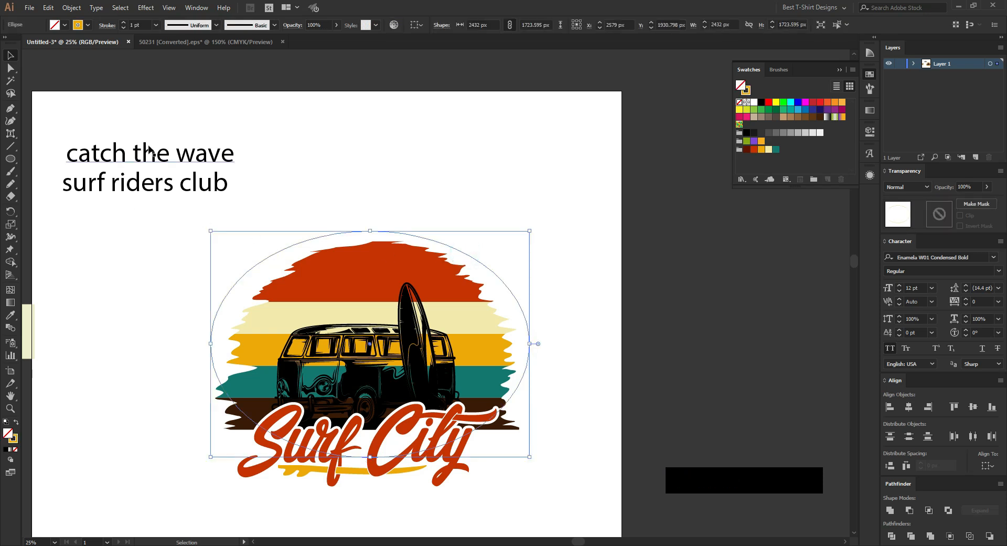
drag(14, 139, 63, 159)
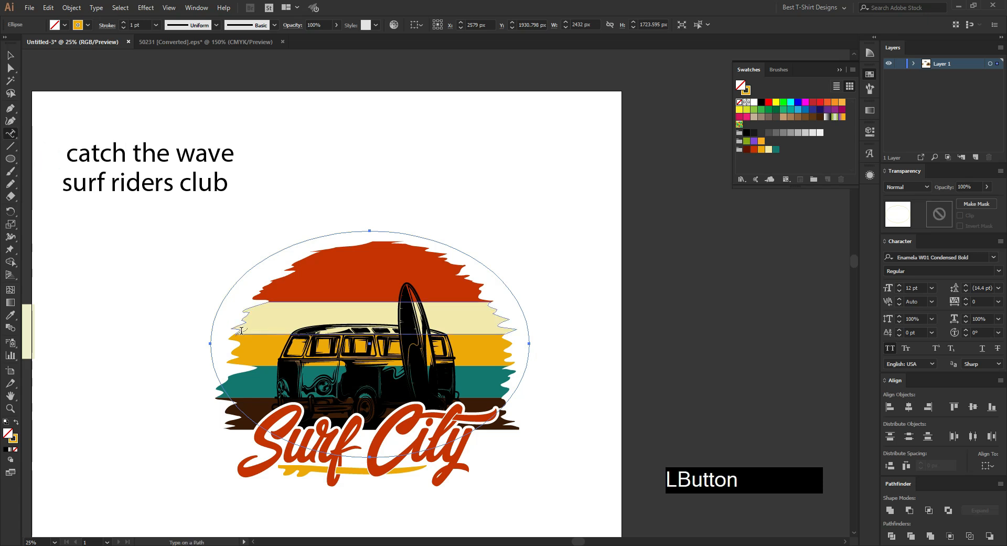
click(211, 342)
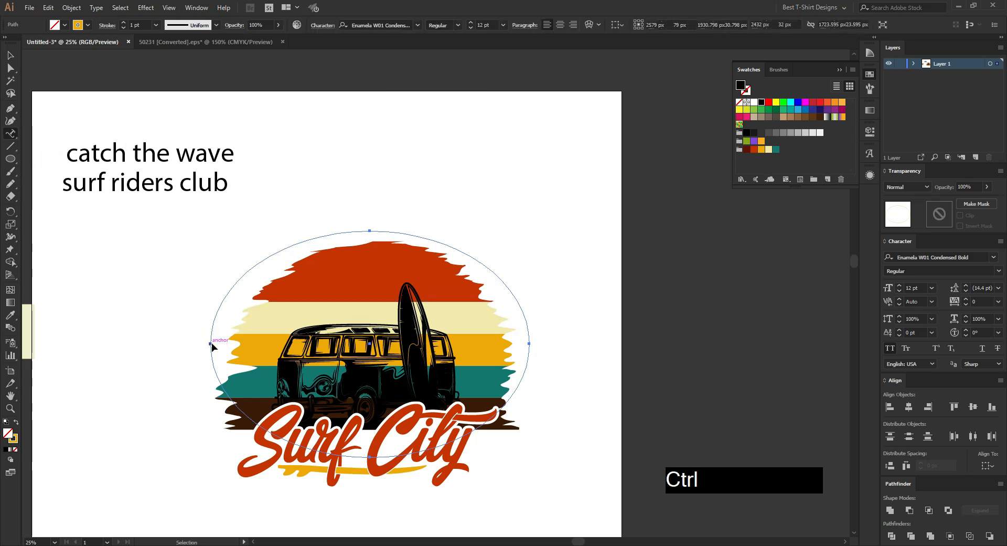
key(ctrl+v)
click(11, 54)
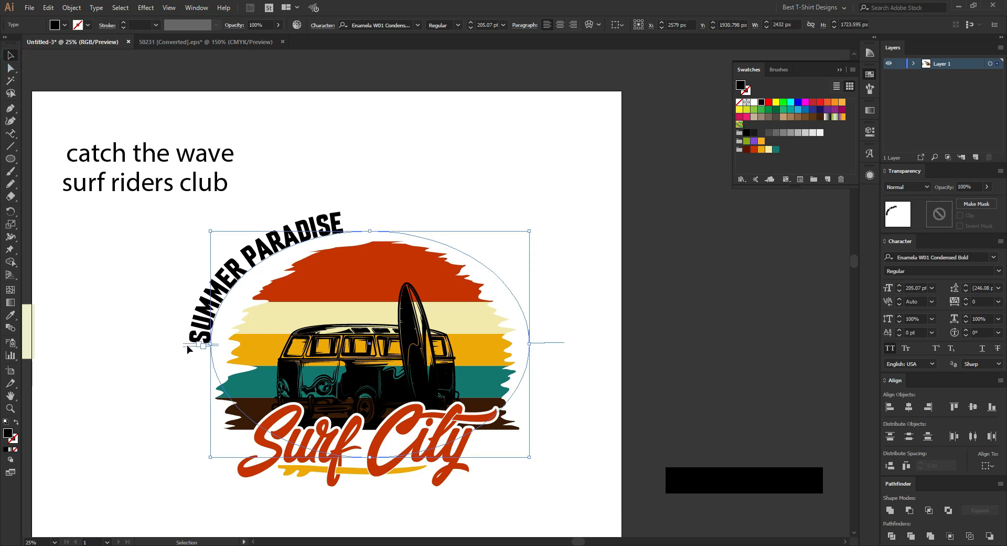
Center the "Summer Paradise" text along the ellipse's upper half and set its font size to 270 pt.
drag(187, 345, 568, 347)
click(560, 24)
scroll(489, 25, up, 7)
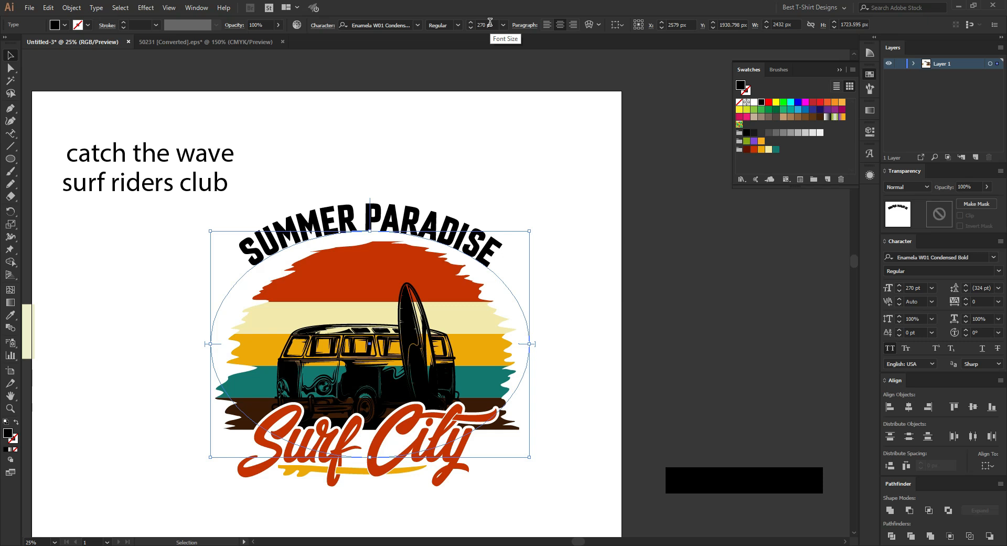
Scale the curved text's ellipse down to about 2263 × 1604 px and nudge it right to X 2619 px.
drag(370, 231, 373, 239)
key(Right)
key(Right)
key(Right)
key(Right)
key(Right)
key(Right)
key(Right)
key(Right)
key(Right)
key(Right)
key(Right)
key(Right)
key(Right)
key(Right)
key(Right)
key(Right)
key(Right)
key(Right)
key(Right)
key(Right)
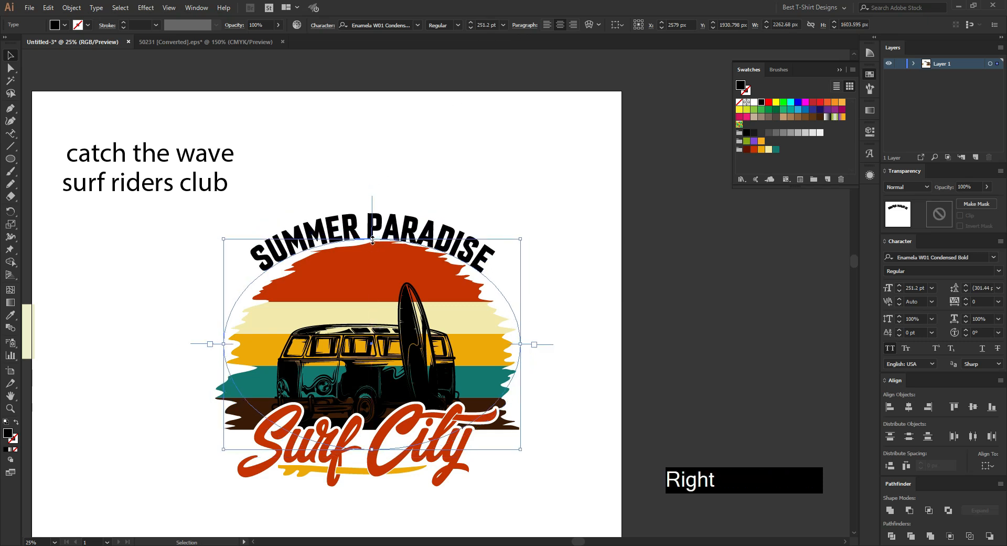
key(Right)
key(Right)
key(Right)
key(Right)
key(Right)
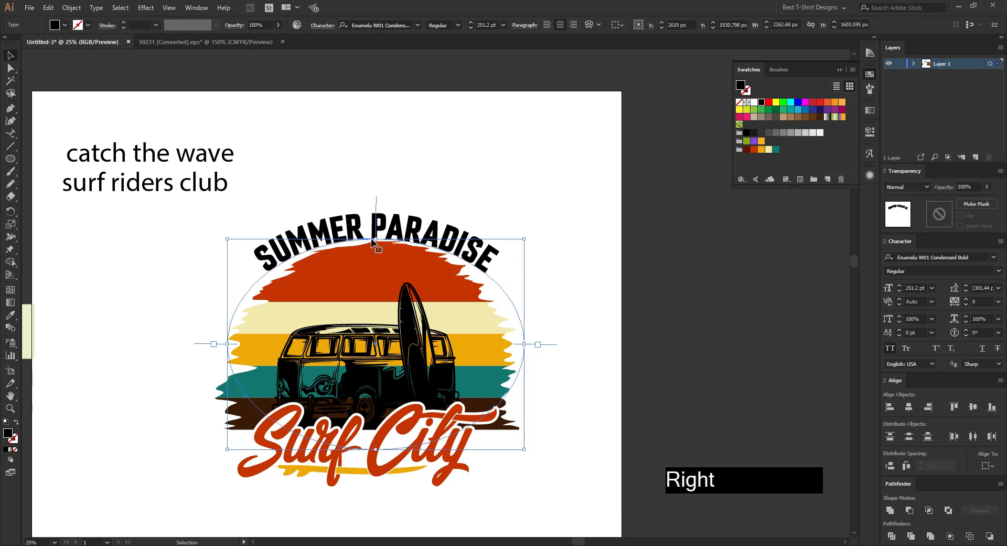
Nudge the curved text up to Y 1875.8 px and slightly further right, giving it clearance above the sunset.
key(Up)
key(shift+Up)
key(Right)
key(Right)
key(Right)
key(Right)
key(Right)
key(Right)
key(Right)
key(Right)
key(Right)
key(Right)
key(Right)
key(Right)
key(Right)
key(Right)
key(Right)
key(Right)
key(Right)
key(Right)
key(Right)
key(Right)
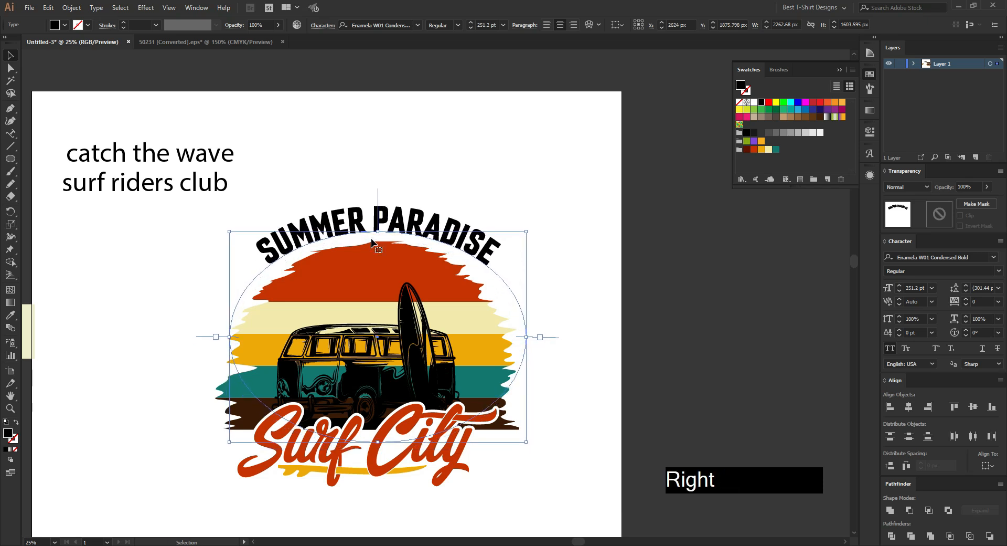
click(367, 156)
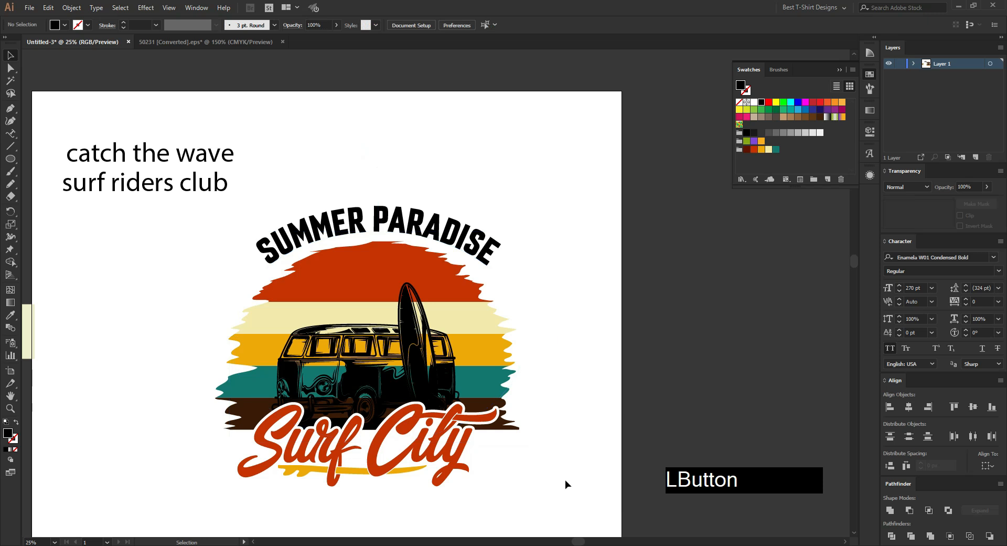
Try to align the curved text, sunset, van and "Surf City" lettering to a common horizontal center.
scroll(402, 463, down, 3)
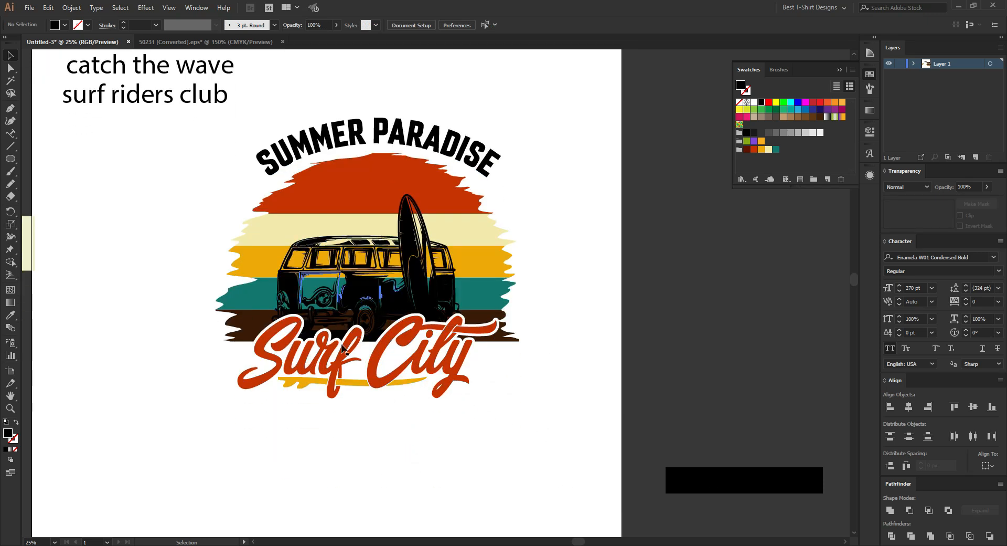
drag(559, 411, 302, 330)
click(530, 412)
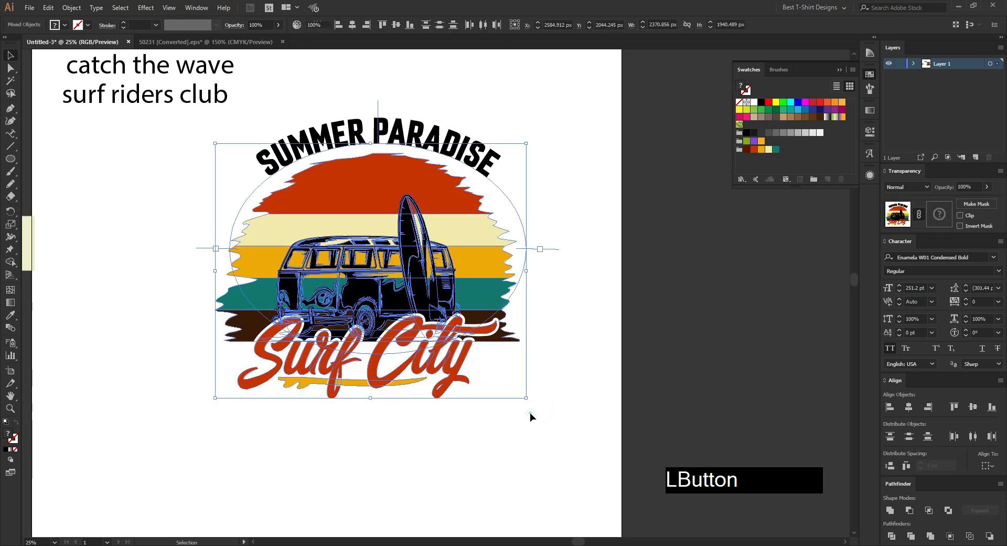
drag(520, 451, 319, 92)
click(352, 25)
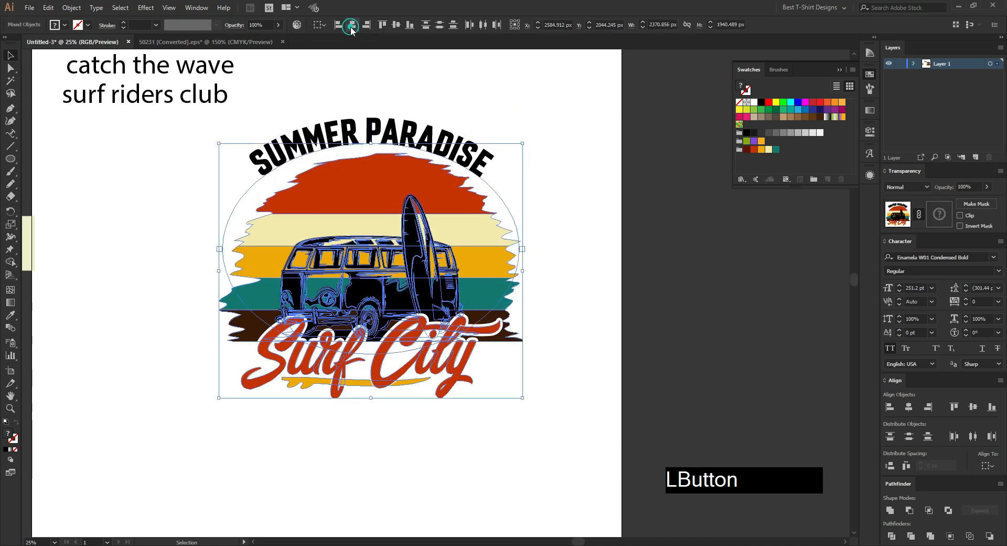
click(421, 451)
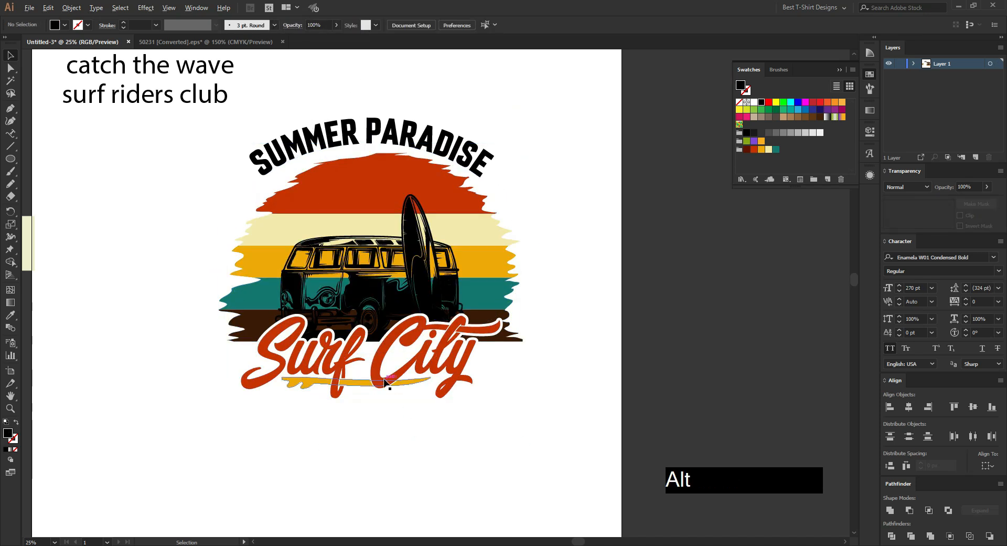
Undo the horizontal centering and group the sunset, van and "Surf City" lettering, leaving out the curved text.
alt+scroll(383, 382, up, 2)
alt+scroll(423, 408, down, 2)
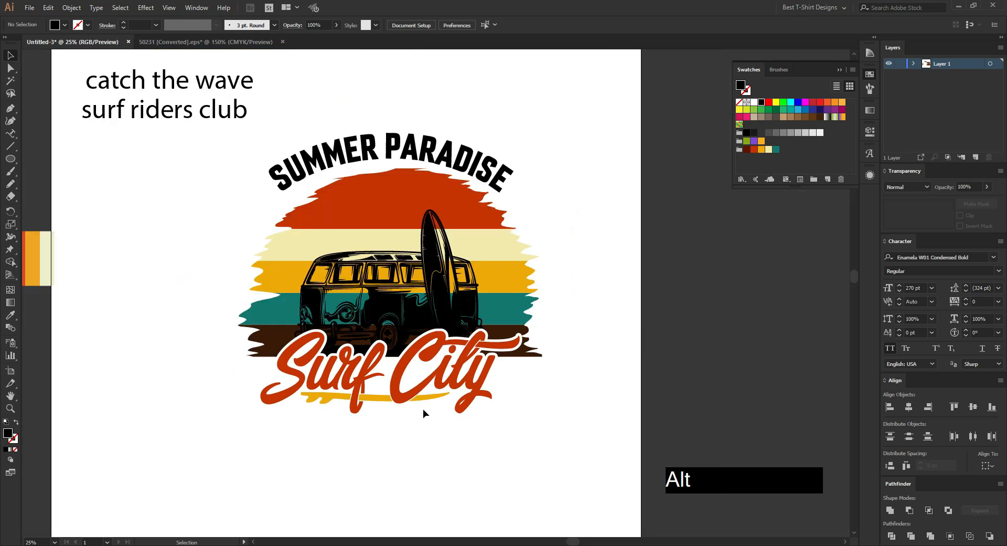
drag(542, 443, 330, 319)
drag(467, 442, 374, 339)
shift+click(469, 177)
key(ctrl+h)
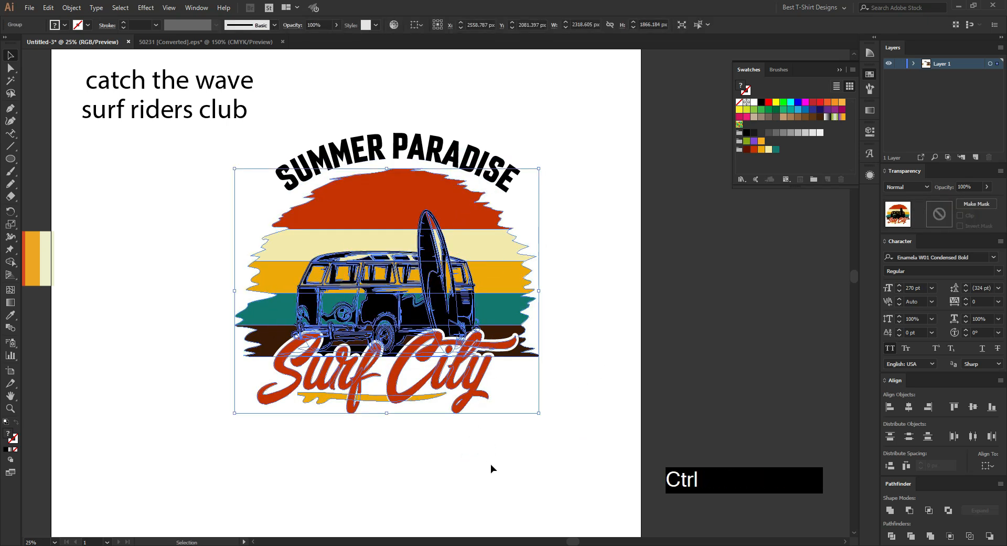
click(490, 464)
click(632, 282)
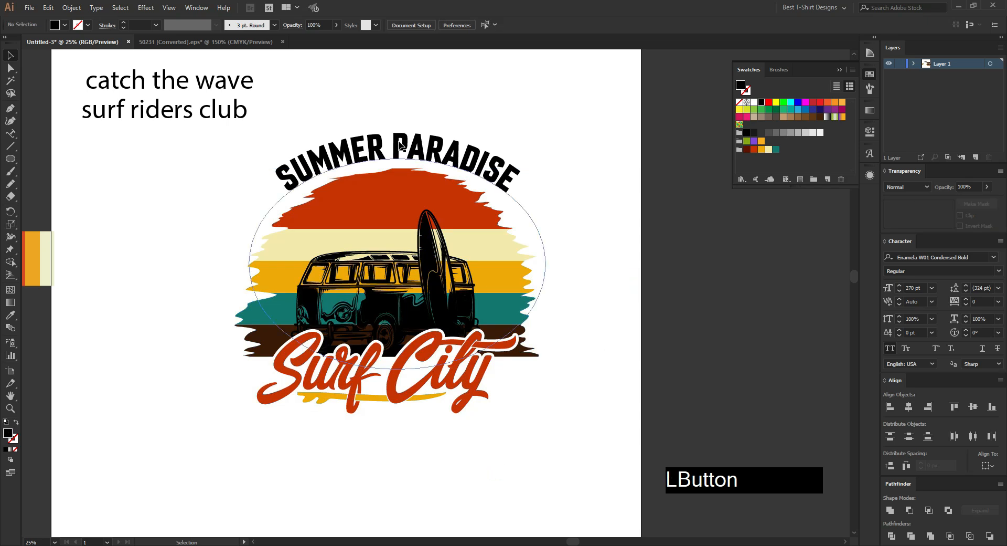
Replace the curved "Summer Paradise" text with a straight copy placed directly above the sunset.
triple_click(400, 145)
key(ctrl+c)
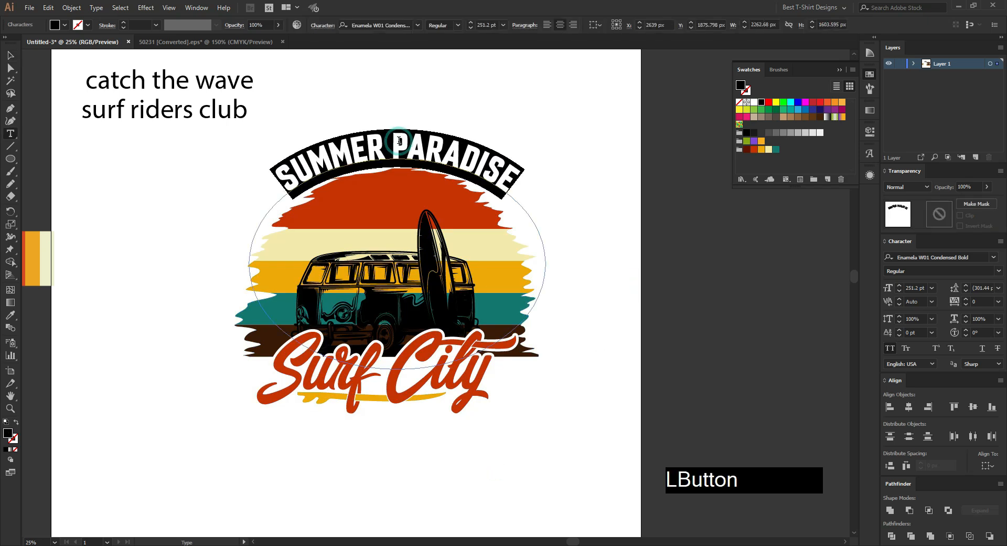
click(11, 55)
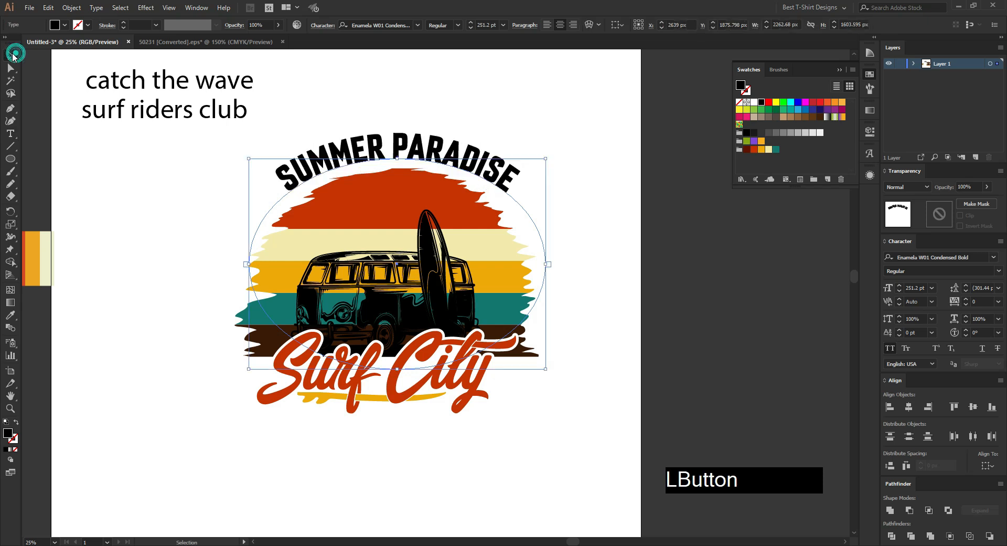
key(Delete)
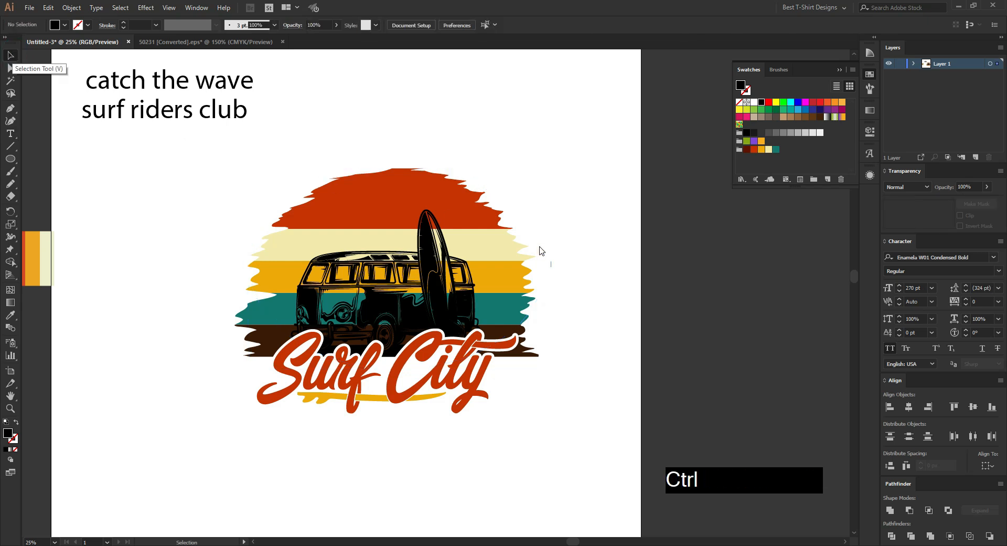
key(ctrl+v)
drag(489, 293, 450, 150)
Convert "Summer Paradise" to outlines and scale it to about 2294 × 250 px to match the sunset's width.
right_click(498, 149)
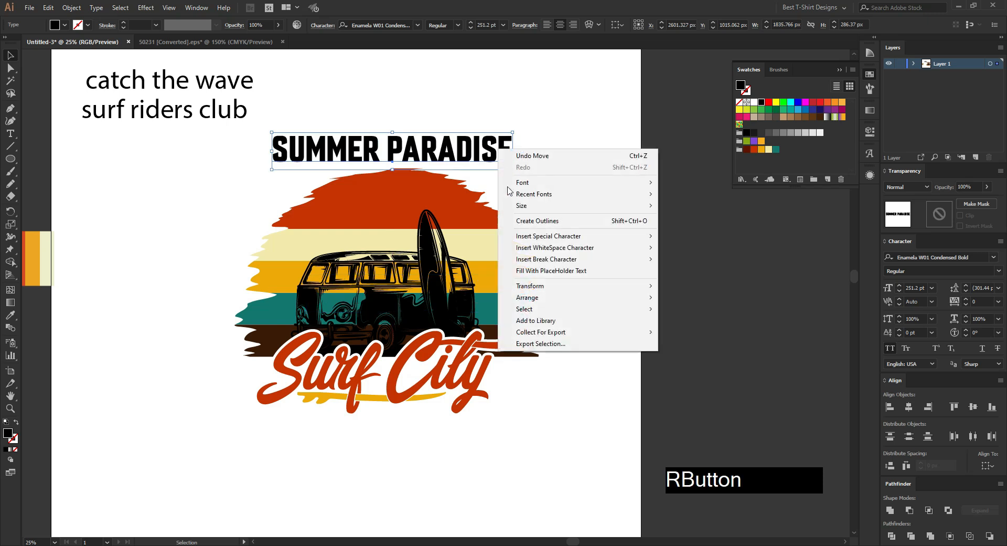
click(528, 222)
drag(534, 152, 536, 152)
drag(271, 151, 235, 151)
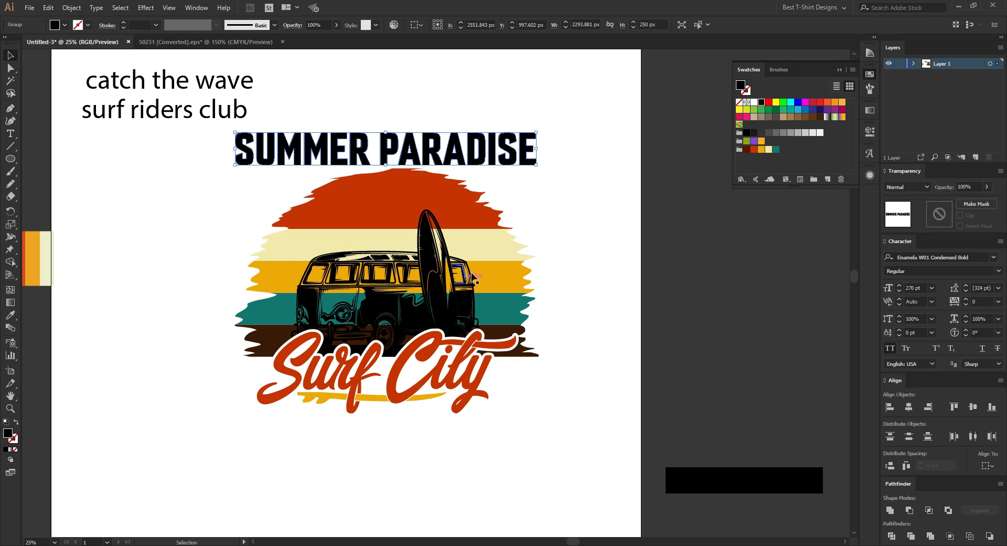
Isolate the sunset stripes inside the nested groups and shift the red top stripe to the left.
click(402, 196)
double_click(400, 196)
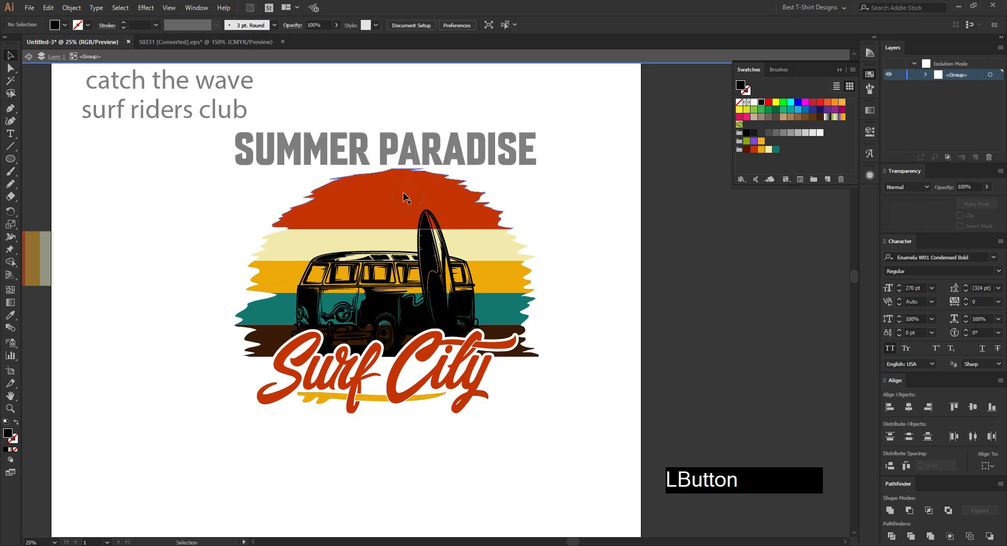
scroll(400, 196, up, 1)
double_click(399, 195)
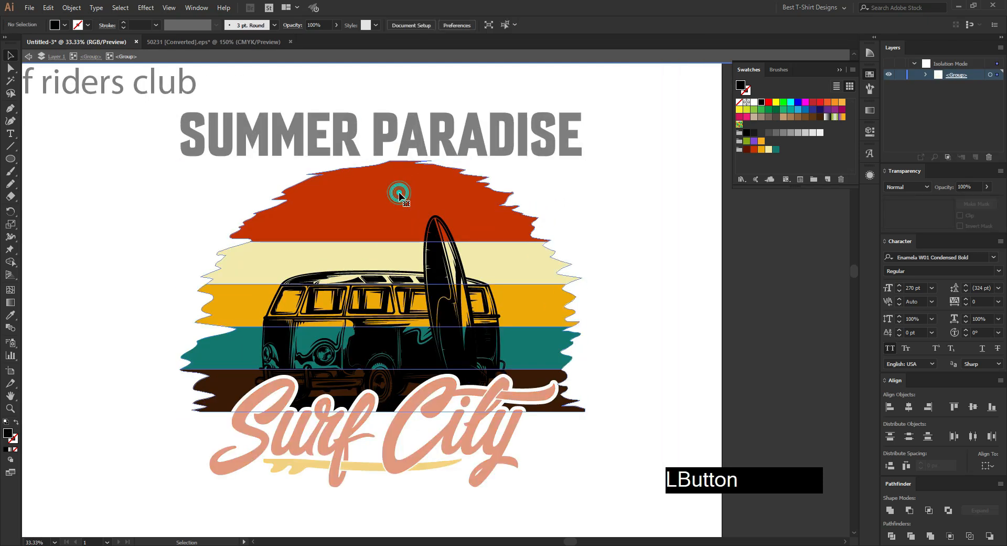
double_click(399, 196)
click(399, 196)
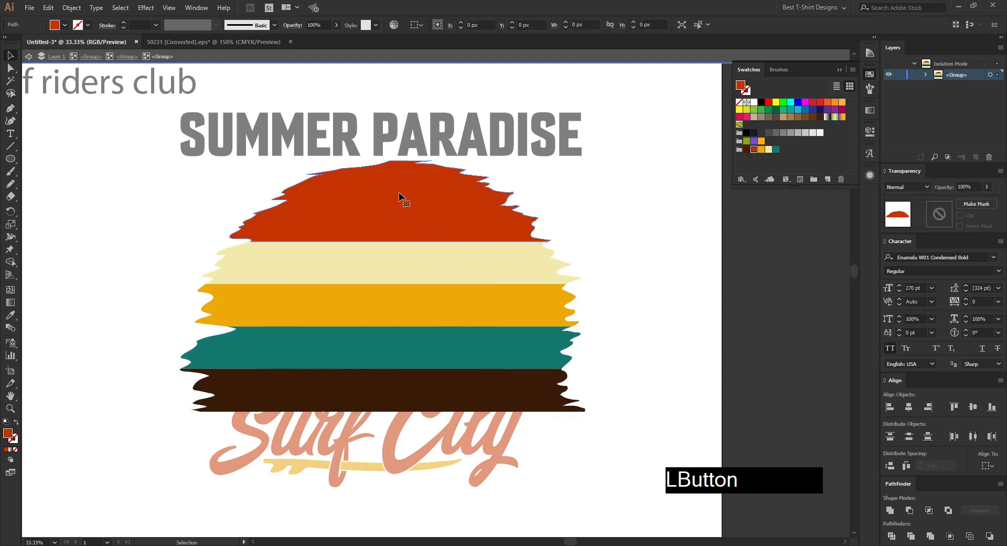
key(shift+Left)
key(shift+Left)
key(shift+Left)
key(shift+Left)
Stagger the next two sunset stripes by shifting the cream one right and the orange one left.
click(471, 259)
key(shift+Right)
key(shift+Right)
click(457, 297)
key(shift+Left)
key(shift+Left)
key(shift+Left)
key(shift+Left)
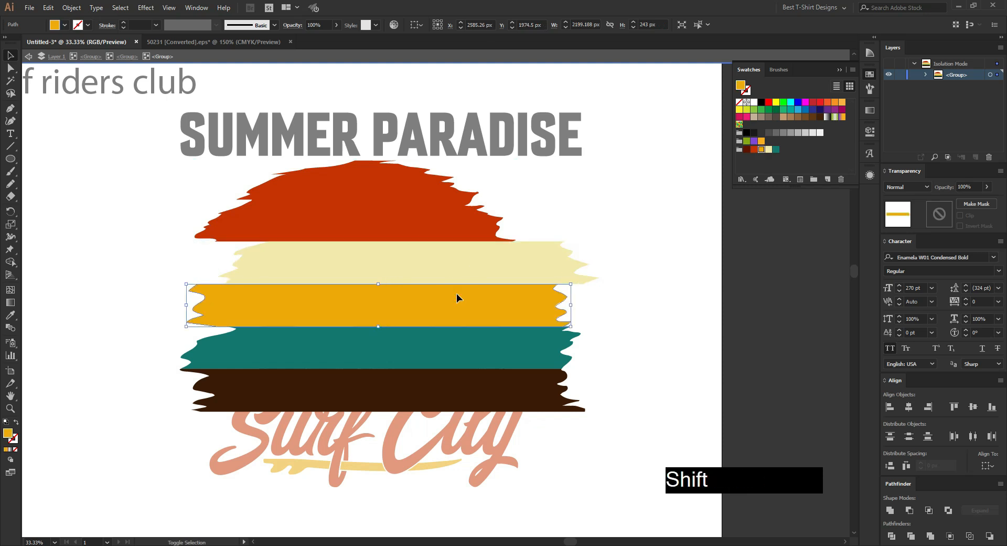
Shift the teal sunset stripe to the right and leave isolation mode.
click(490, 350)
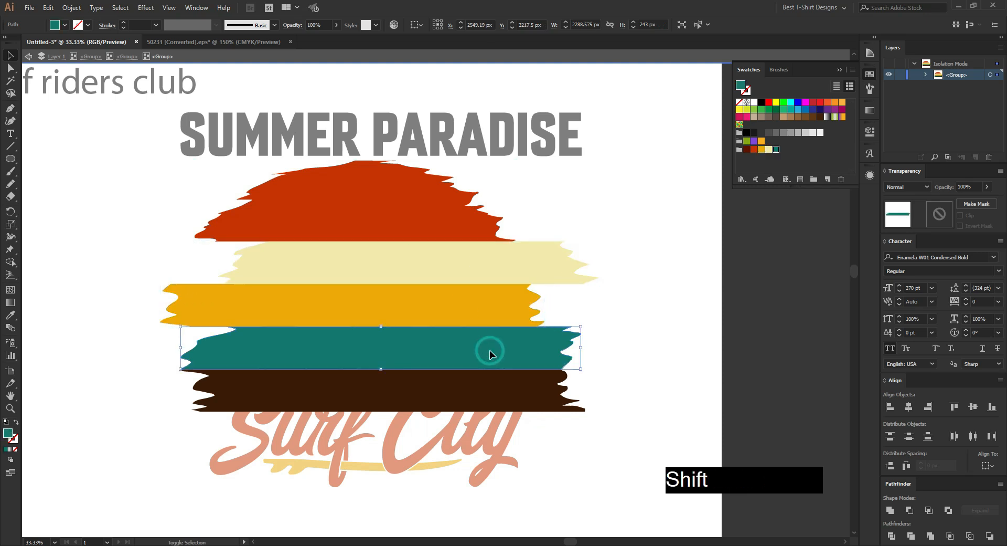
key(shift+Right)
key(shift+Right)
click(396, 399)
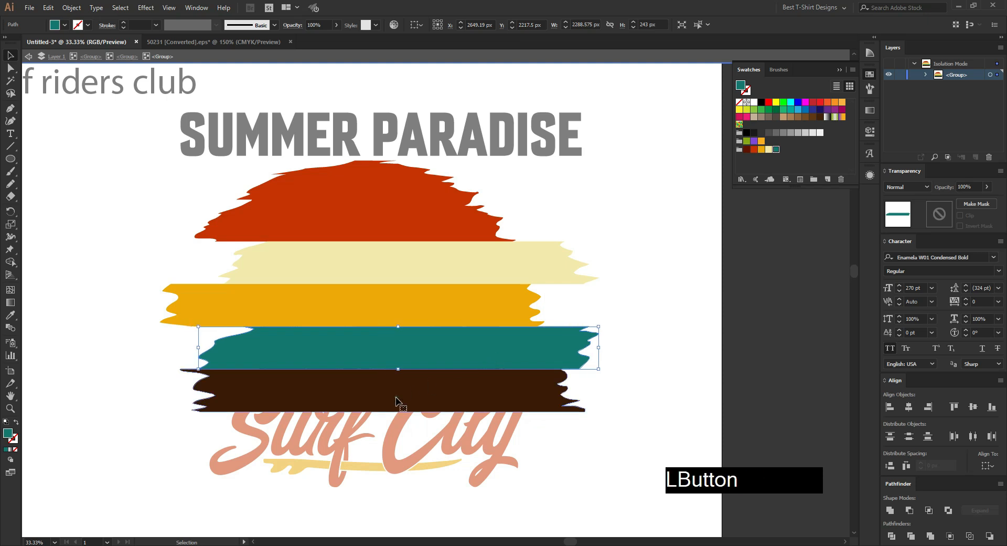
double_click(646, 273)
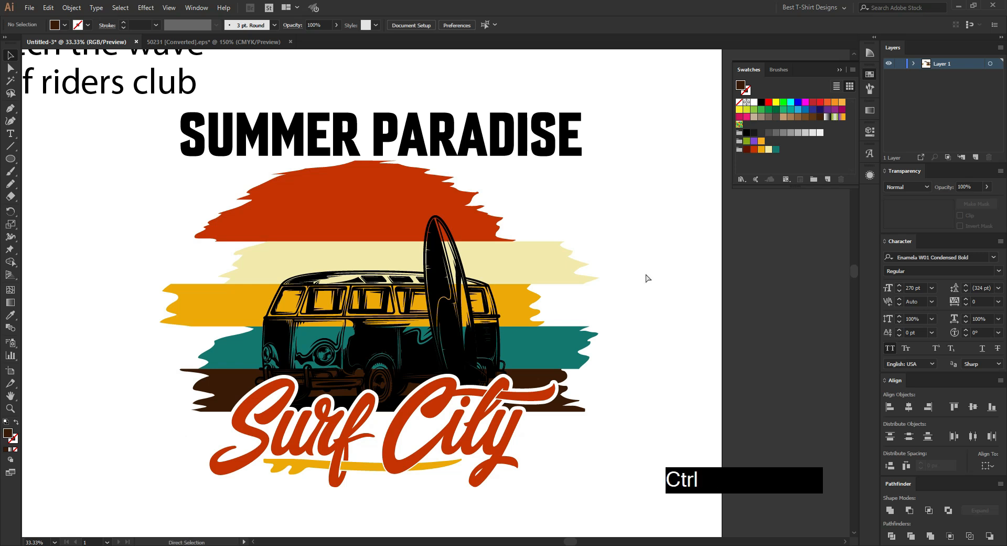
Undo all the sunset stripe shifts and the last enlargement of the "Summer Paradise" headline.
key(ctrl+z)
key(ctrl+z)
key(ctrl+z)
key(ctrl+z)
key(ctrl+z)
key(ctrl+z)
key(ctrl+z)
key(ctrl+z)
key(ctrl+z)
key(ctrl+z)
key(ctrl+z)
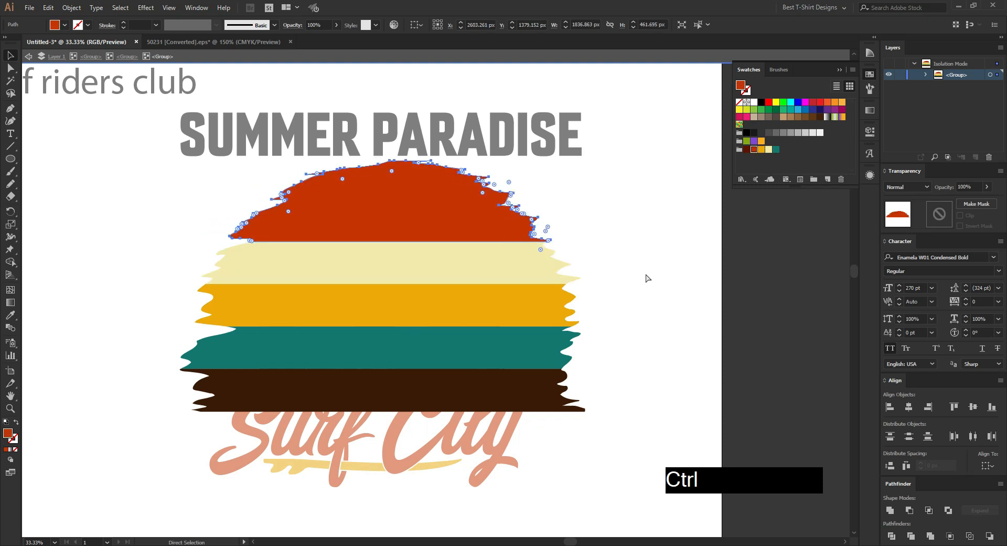
key(ctrl+z)
key(ctrl+z)
click(646, 273)
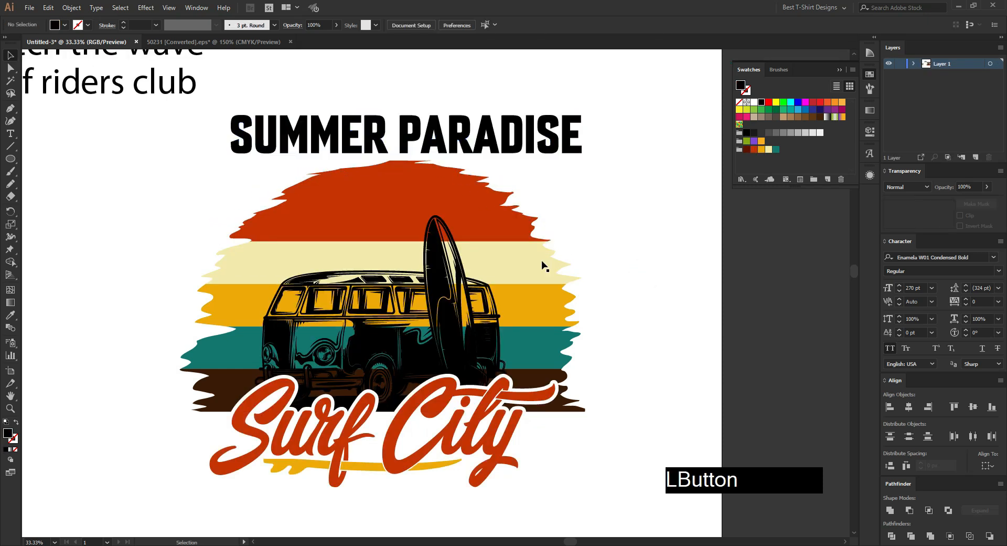
Move the "Summer Paradise" headline 100 px to the left so it sits centred above the sunset.
scroll(382, 241, down, 1)
click(401, 164)
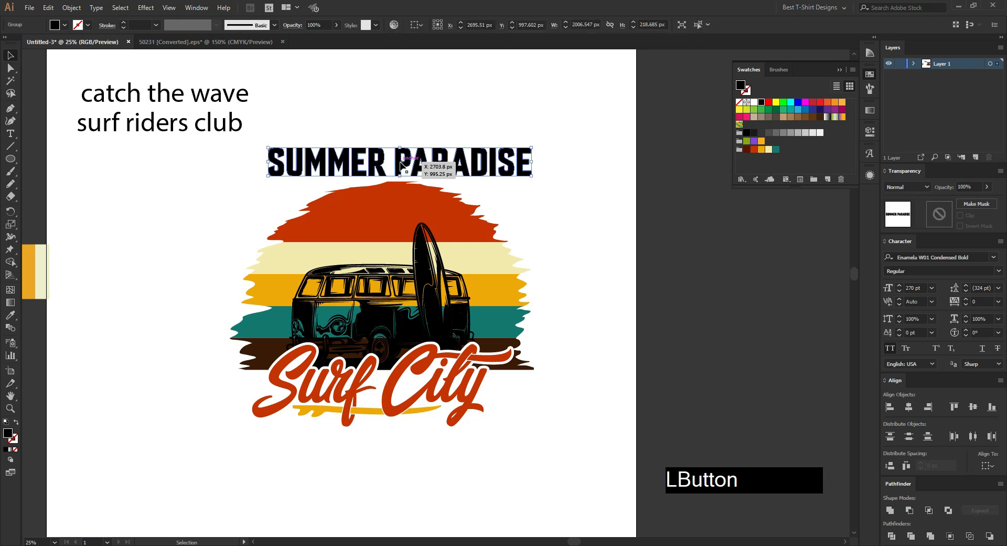
key(shift+Left)
key(shift+Left)
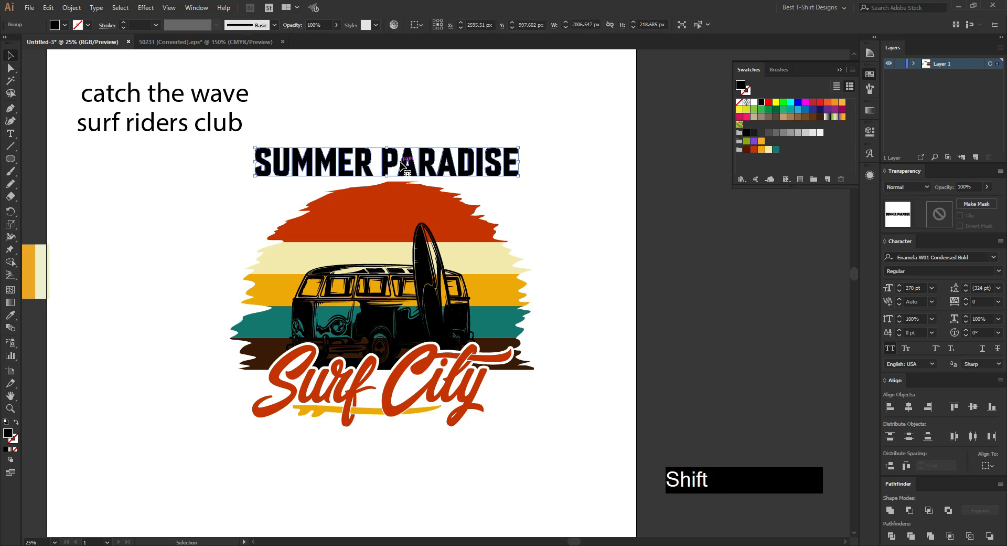
scroll(384, 131, up, 1)
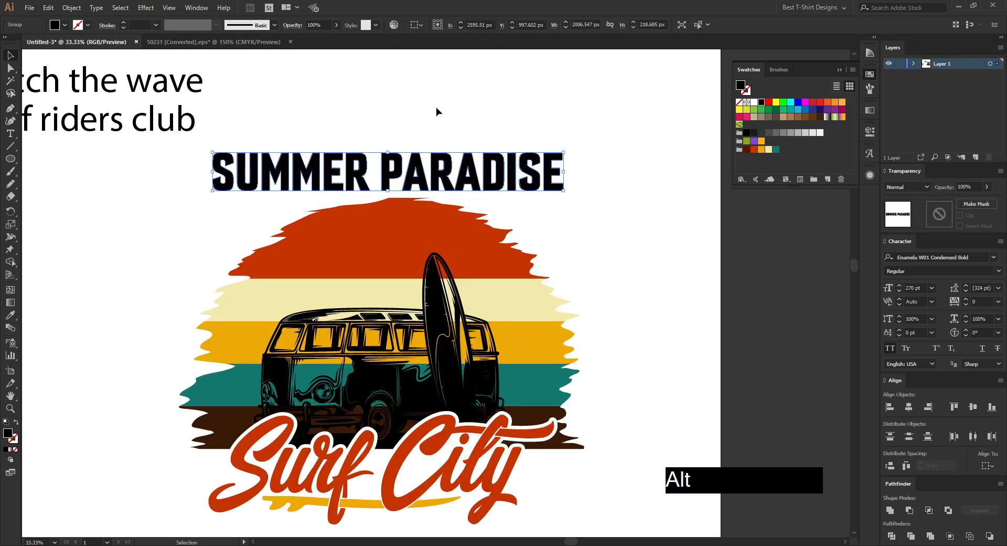
Pull the headline's lower corners down with Free Distort to make it about 353 px tall, and expand its appearance.
click(154, 11)
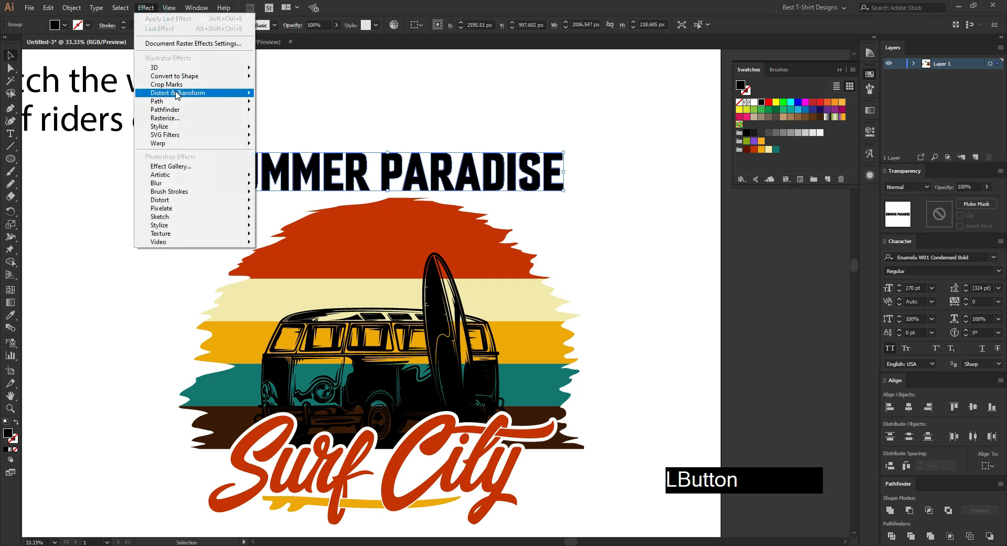
mouse_move(180, 93)
click(273, 93)
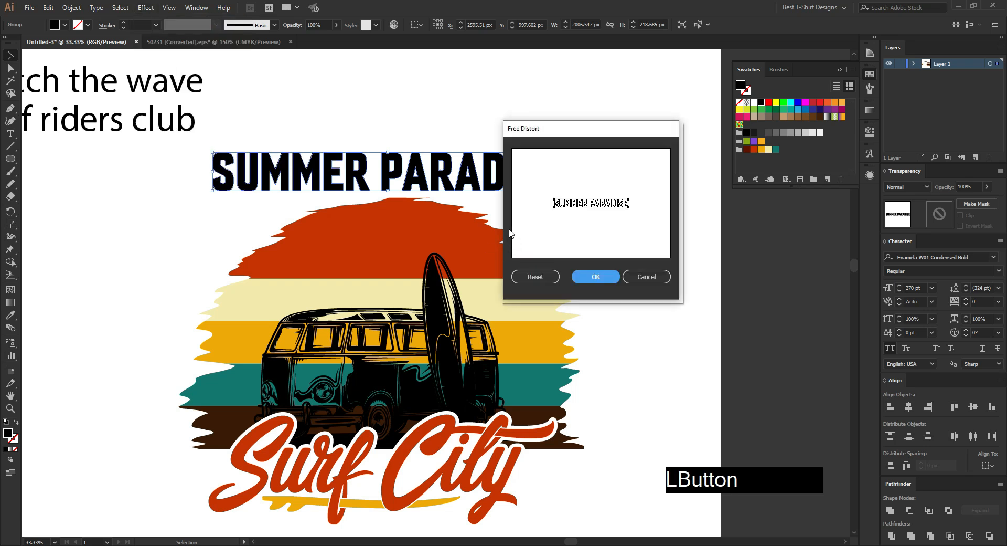
click(554, 210)
drag(555, 207, 555, 212)
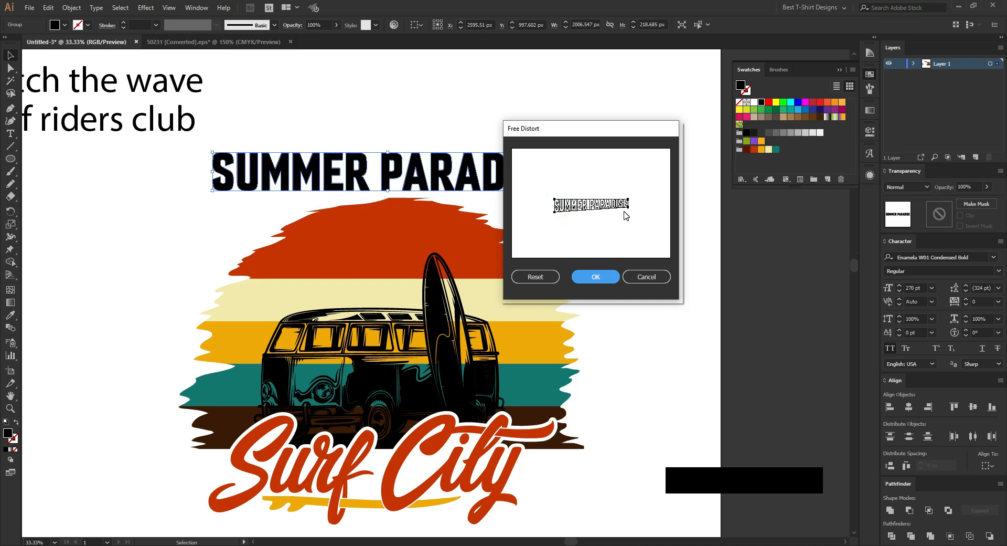
drag(629, 209, 630, 215)
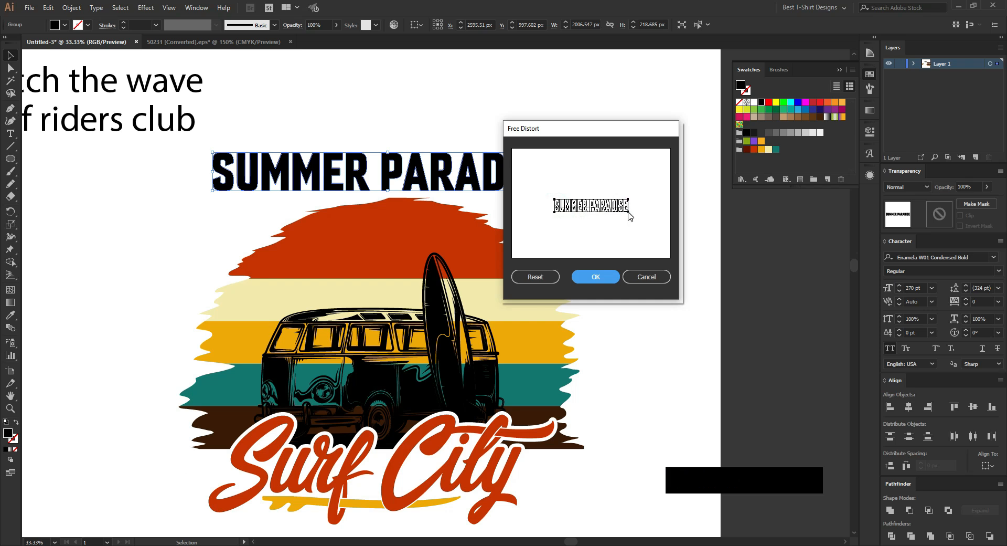
click(593, 277)
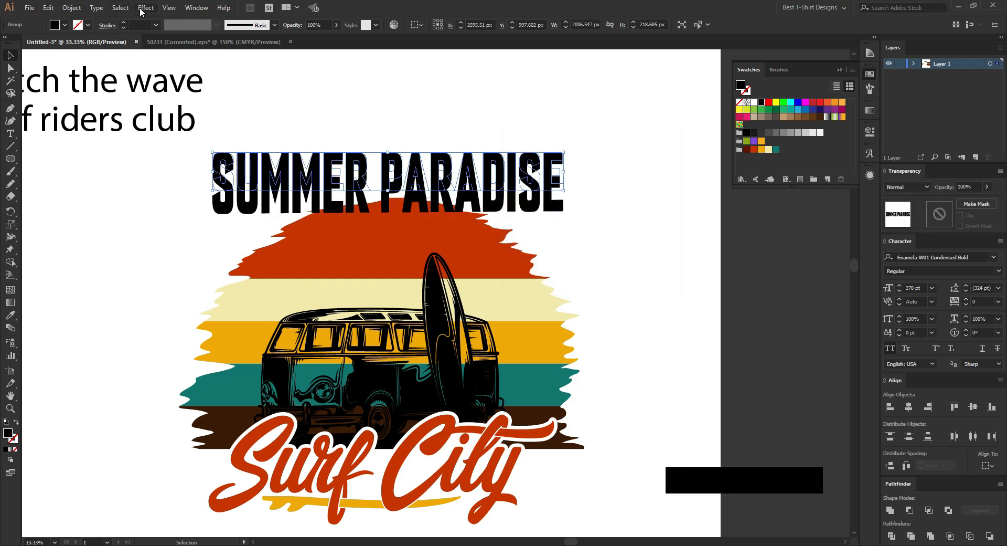
click(71, 8)
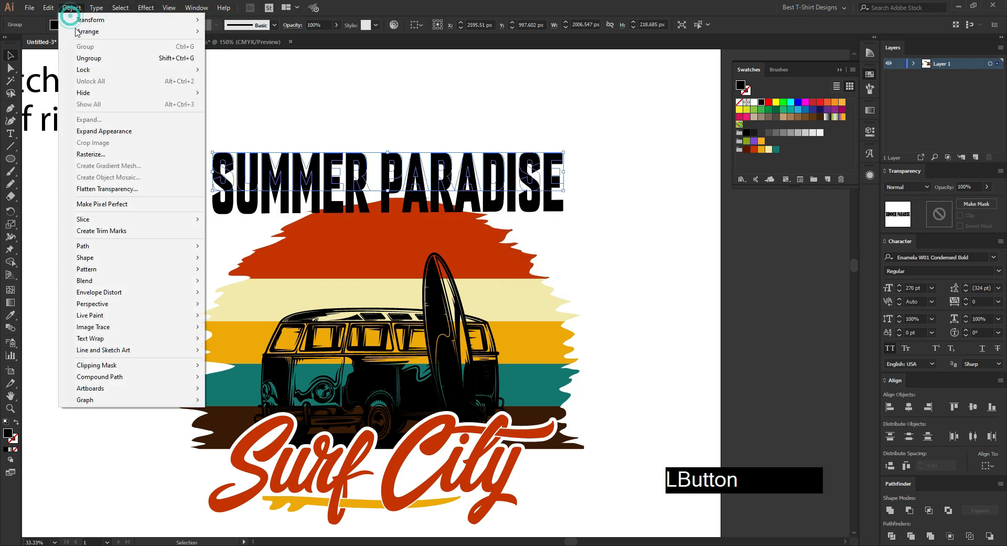
click(94, 129)
Apply a horizontal Arc Lower warp with a -30% bend to the "Summer Paradise" headline.
click(145, 8)
mouse_move(174, 147)
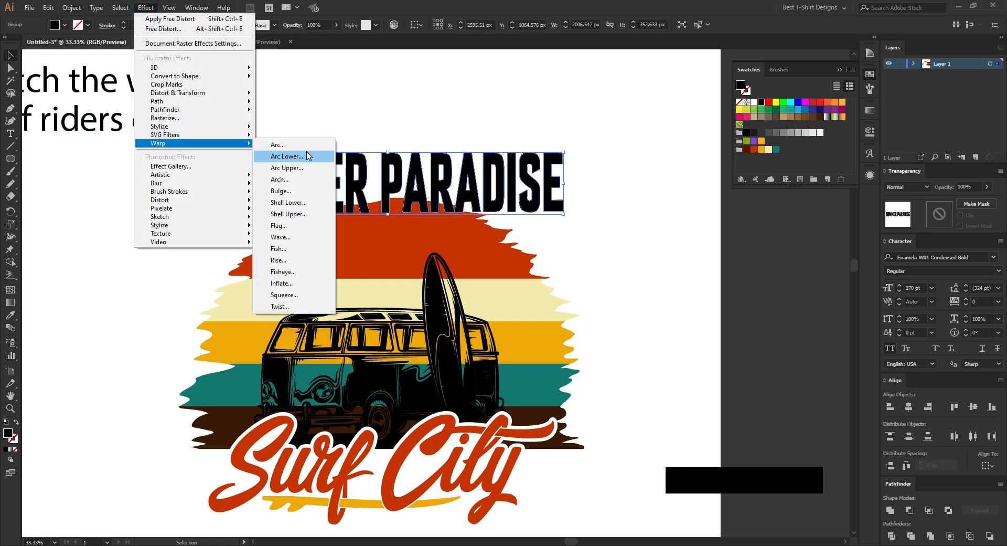
click(287, 156)
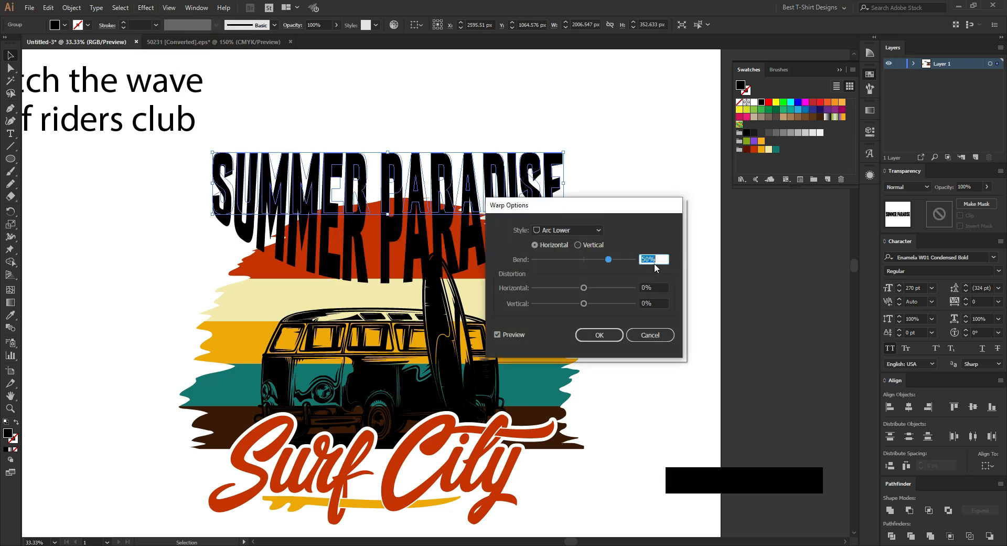
key(shift+Down)
key(shift+Down)
key(shift+Down)
key(shift+Down)
key(shift+Down)
key(shift+Down)
key(shift+Down)
key(shift+Down)
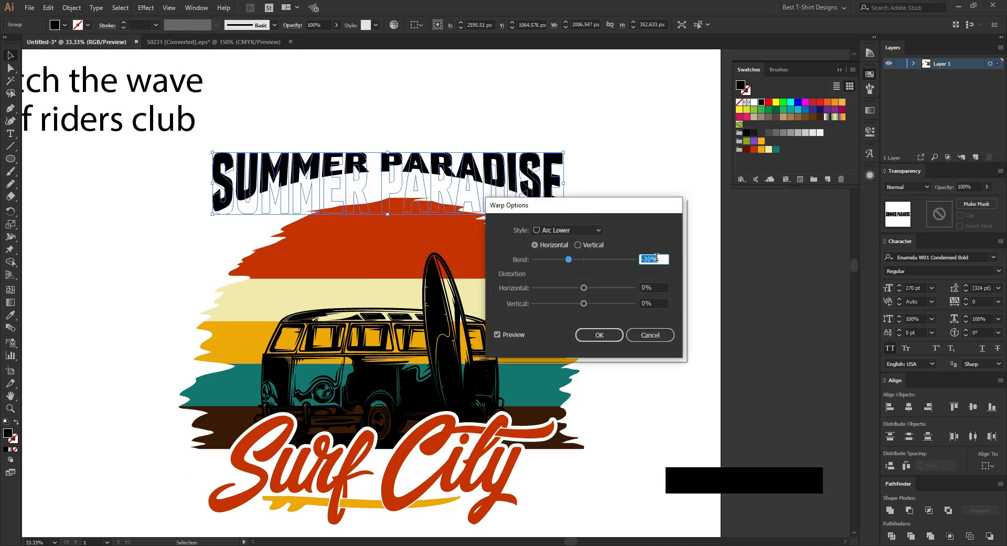
click(622, 338)
Stretch the warped headline to a height of about 573 px and nudge it slightly upward.
drag(387, 214, 393, 252)
key(Up)
key(Up)
key(Up)
key(Up)
key(Up)
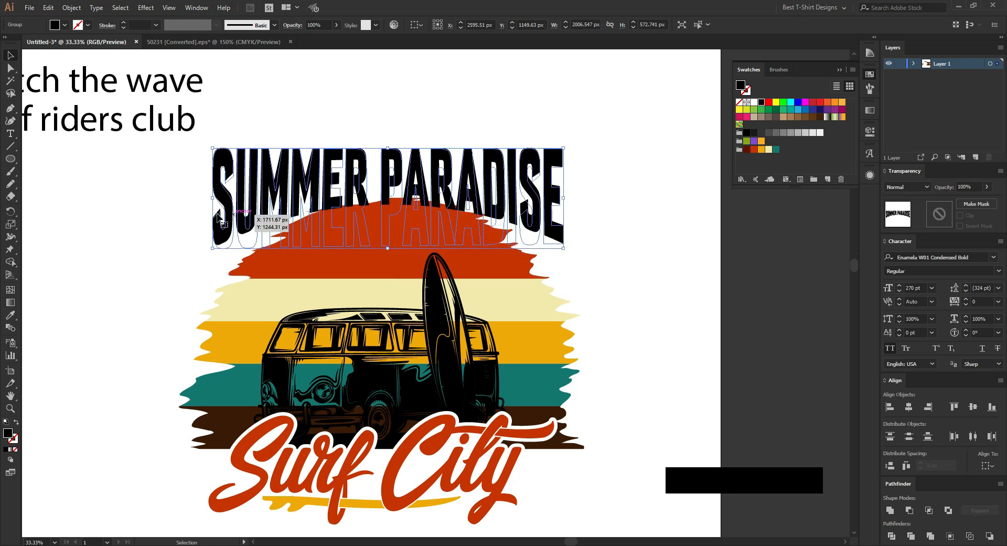
Widen the warped headline on both sides to about 2184 px and move it 50 px up.
drag(212, 198, 187, 199)
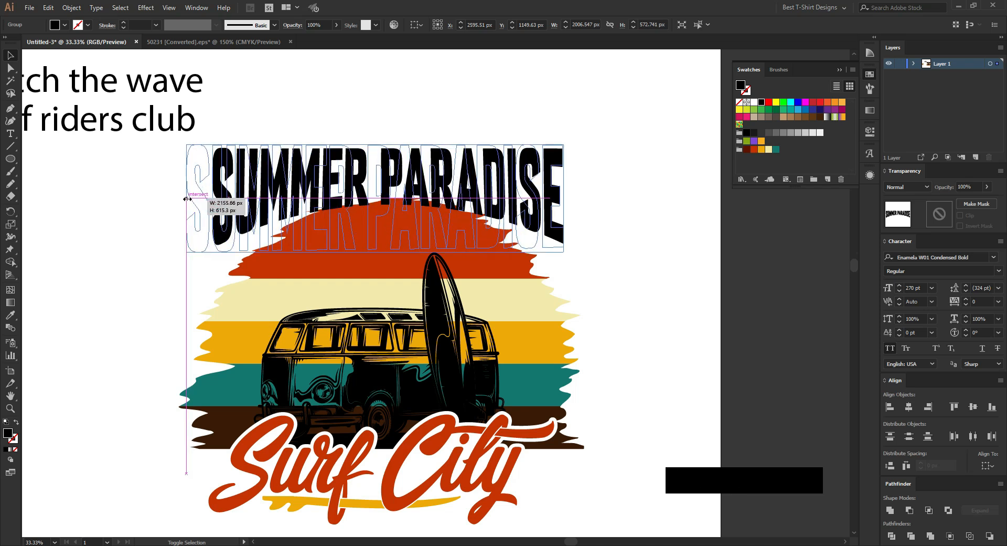
mouse_move(565, 201)
mouse_down()
mouse_move(590, 202)
mouse_move(570, 198)
mouse_up()
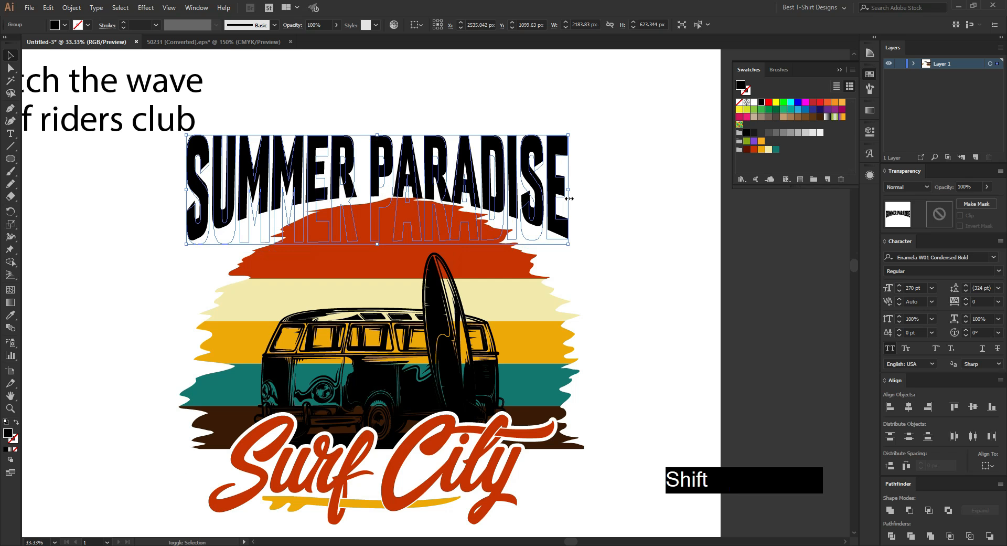
key(shift+Up)
Reduce the warped headline's height to about 559 px and move it 100 px down toward the sunset.
scroll(430, 216, down, 1)
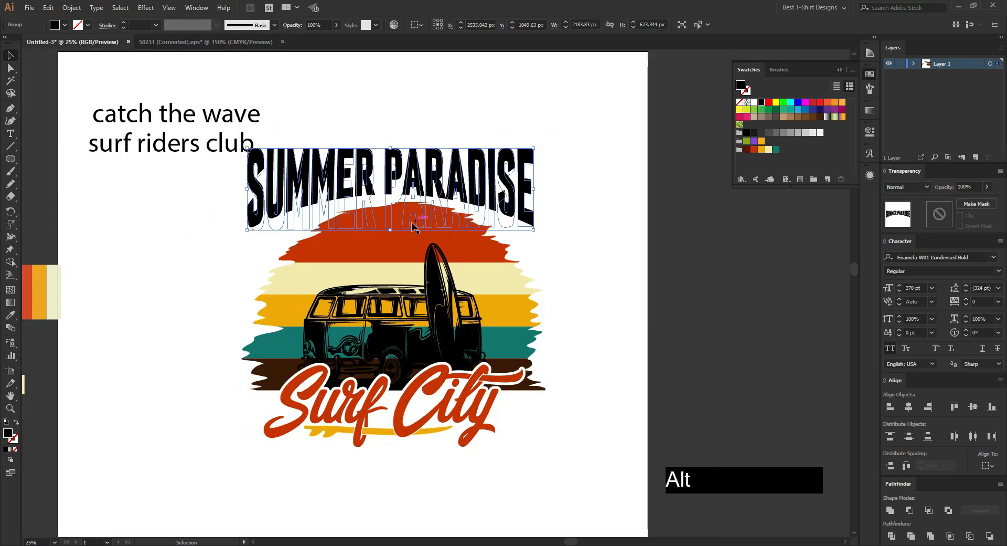
drag(391, 230, 391, 222)
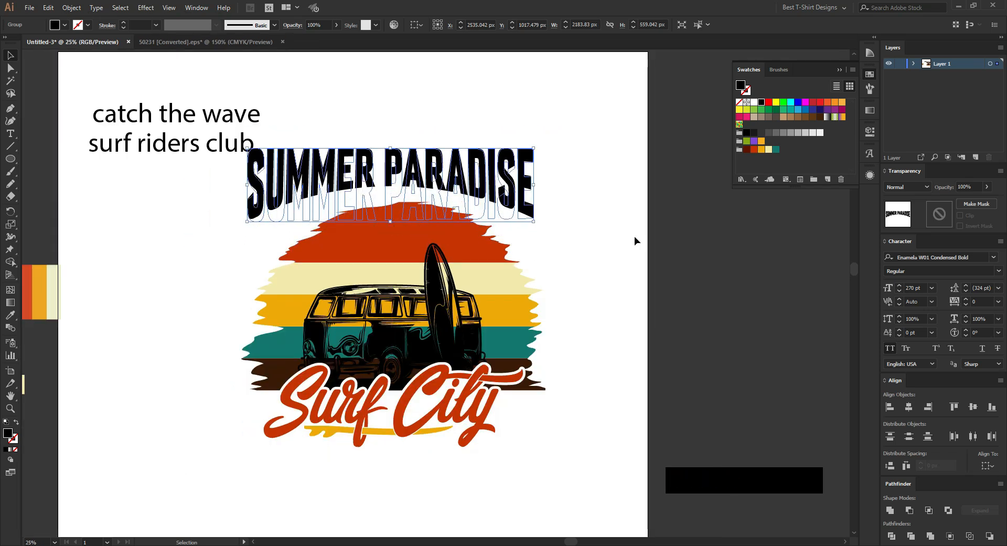
click(612, 236)
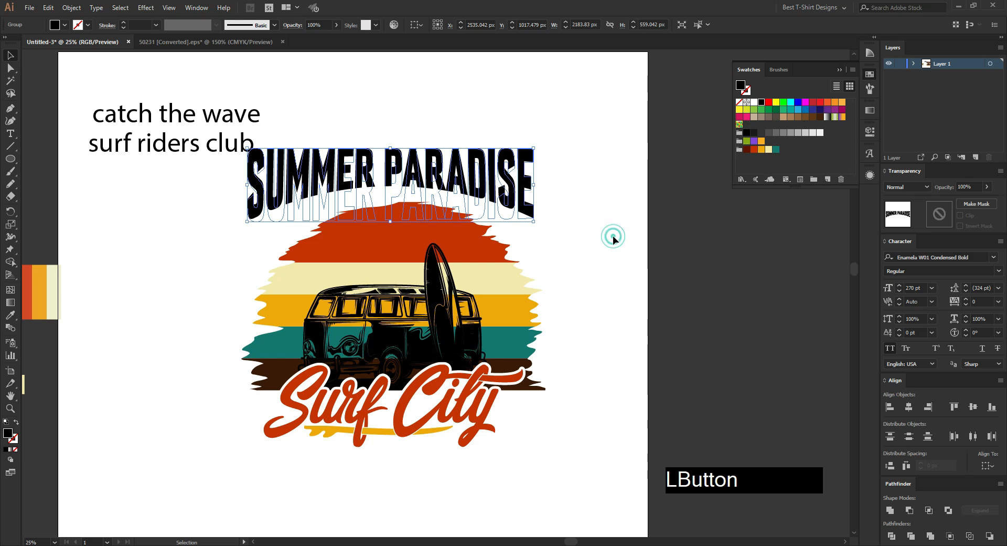
click(451, 184)
key(shift+Down)
key(shift+Down)
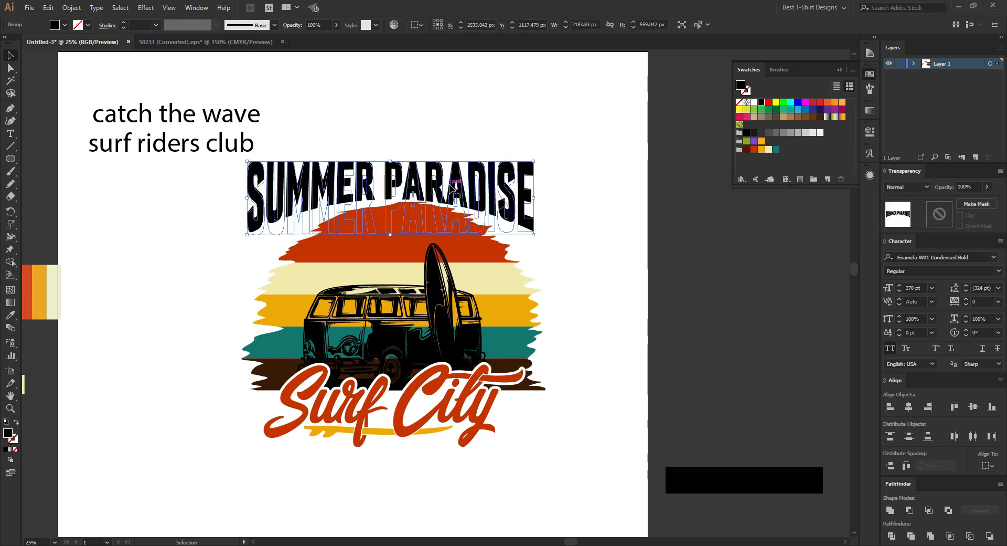
click(603, 257)
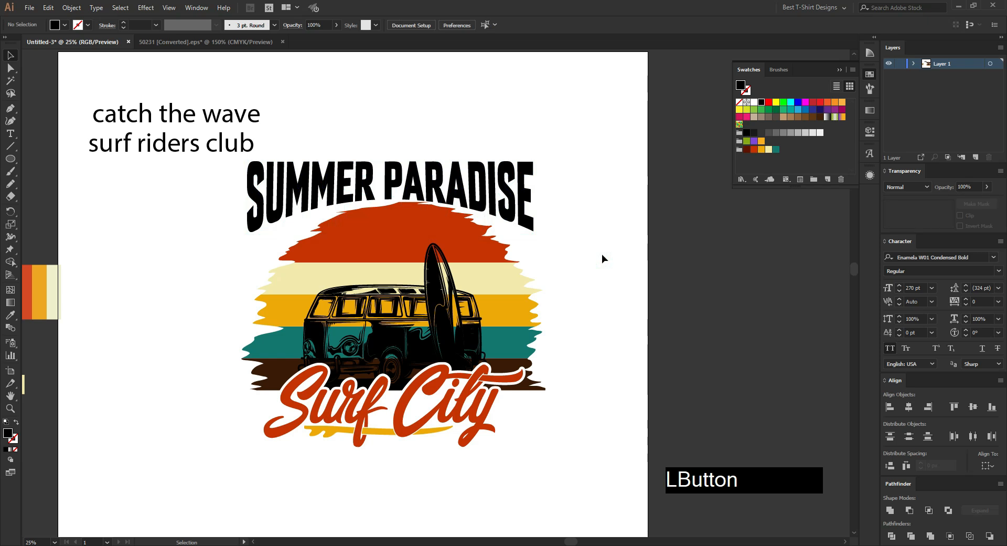
Place the "surf riders club" text centred below "Surf City" and set it in Enamela W01 Condensed Bold, All Caps.
scroll(607, 270, up, 2)
click(607, 272)
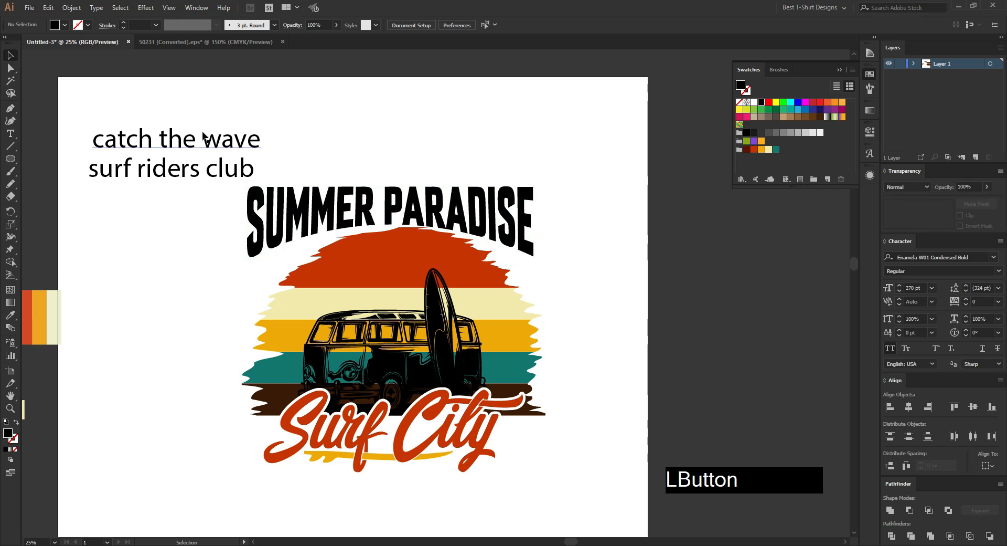
drag(177, 171, 402, 495)
right_click(402, 495)
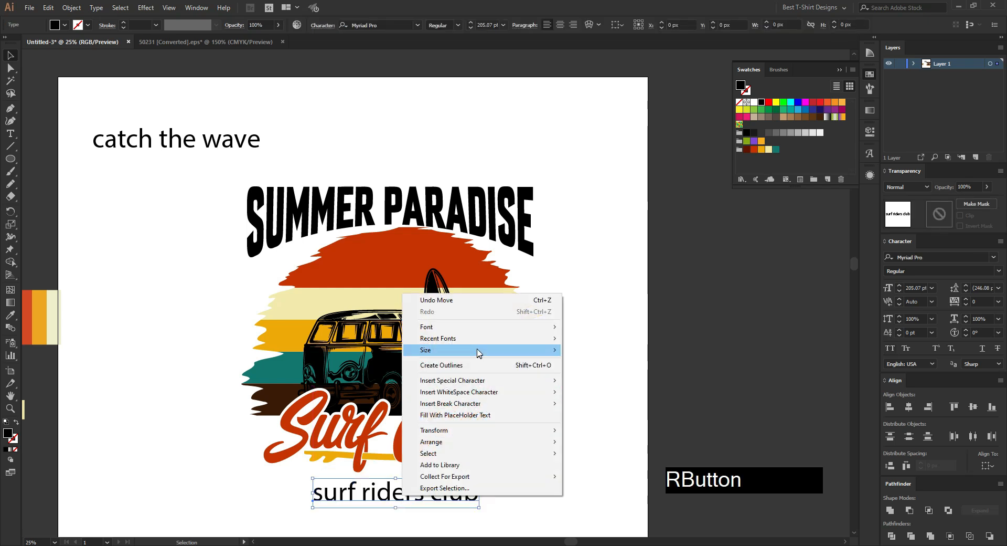
mouse_move(479, 344)
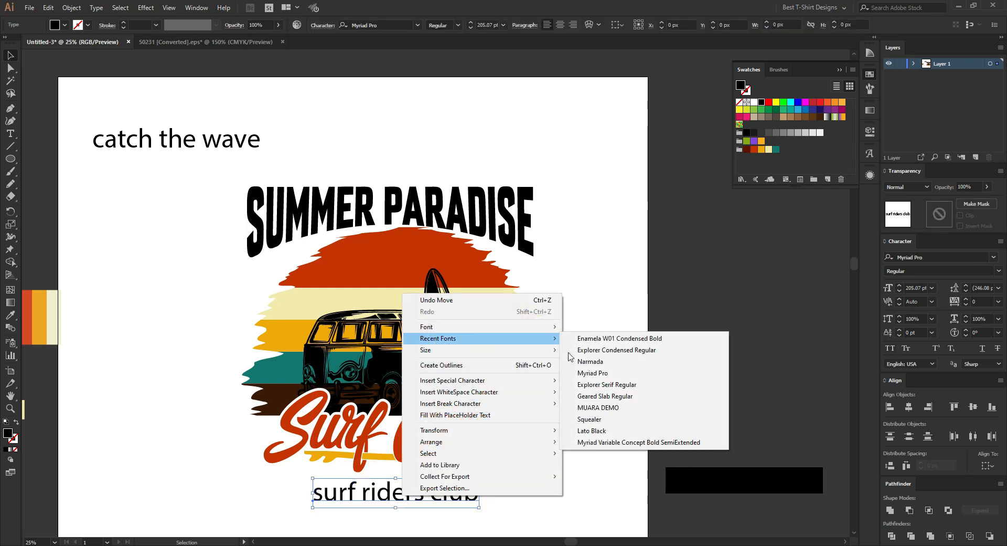
click(620, 339)
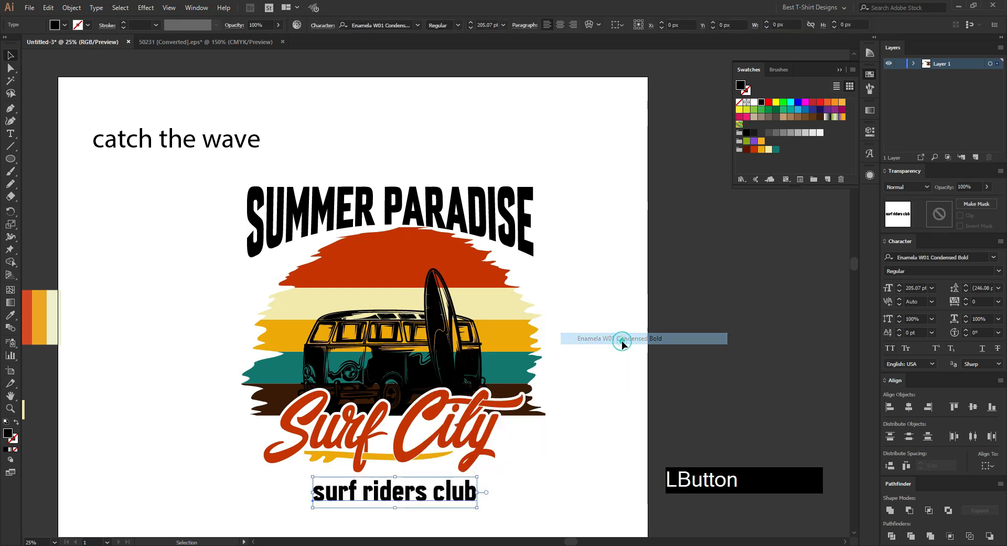
click(891, 350)
drag(429, 499, 419, 494)
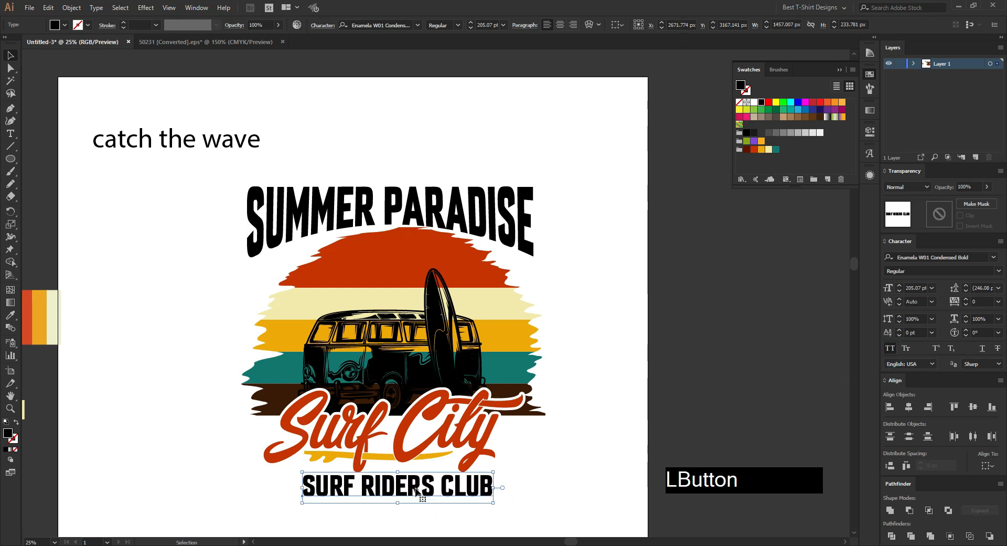
Place "catch the wave" above the headline and copy the "Surf Riders Club" text formatting to it with the Eyedropper.
drag(245, 138, 455, 168)
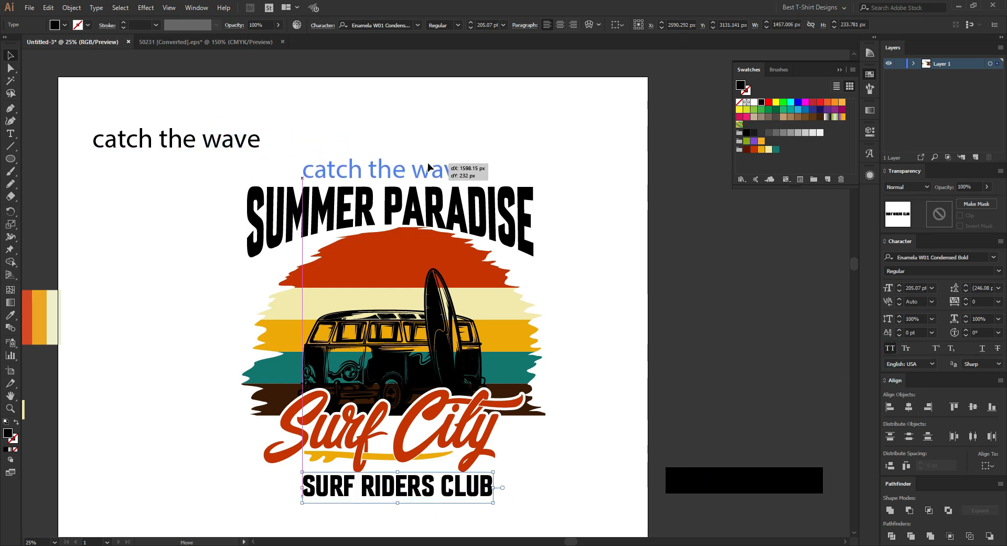
key(i)
click(426, 487)
key(v)
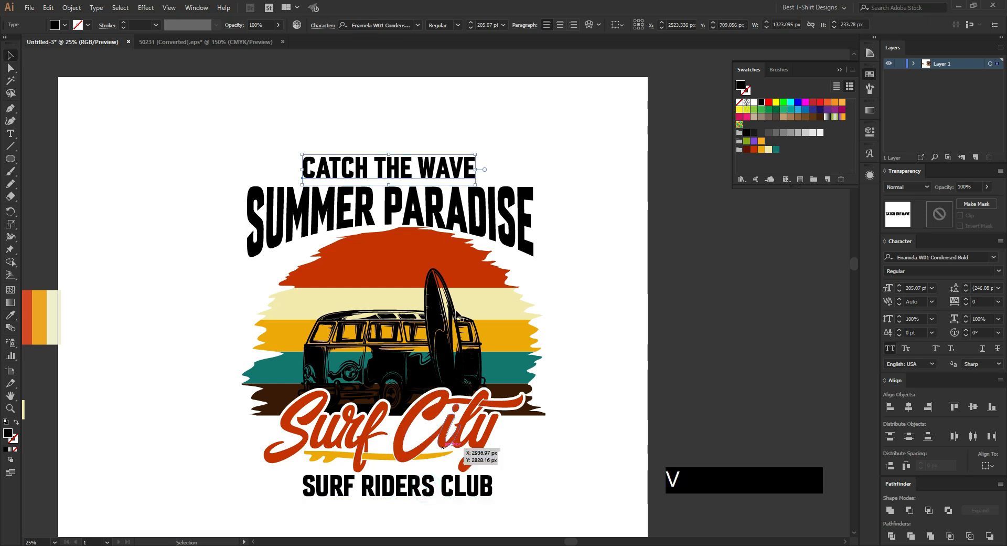
Enlarge the "Catch the Wave" line to about 236 pt and nudge it down toward the headline.
drag(478, 167, 492, 168)
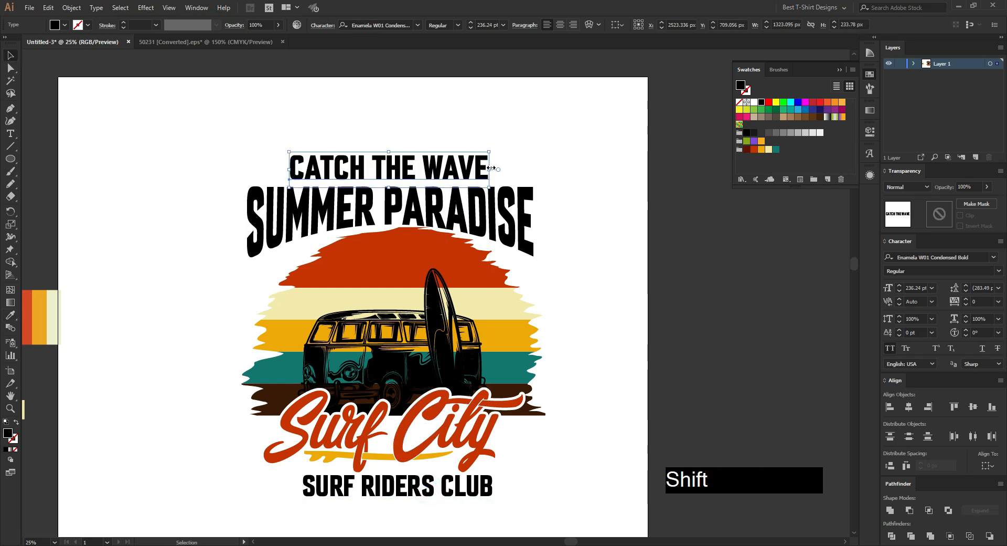
key(Down)
key(Down)
key(Down)
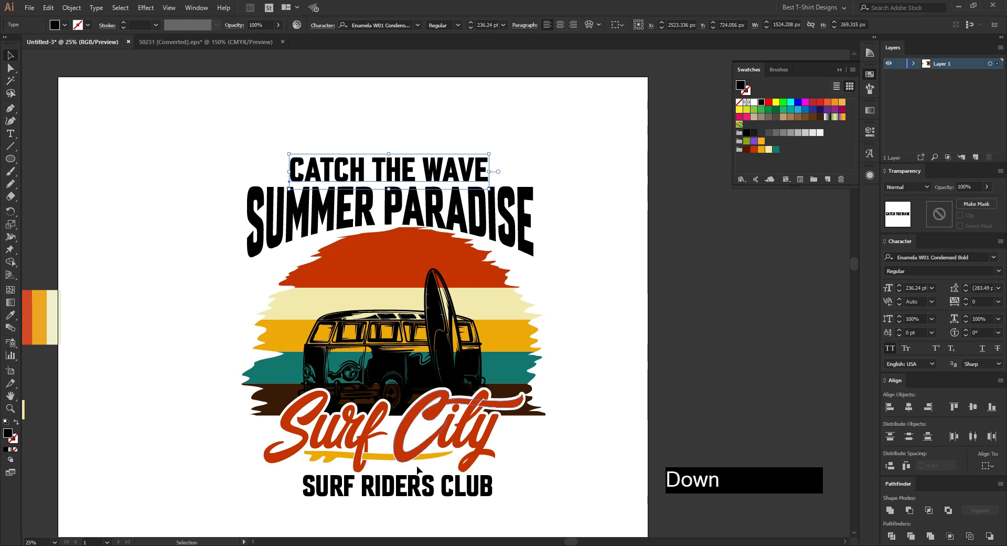
Match the "Surf Riders Club" text size to "Catch the Wave" with the Eyedropper.
click(420, 481)
key(i)
click(419, 169)
key(v)
Align the text lines and the sunset artwork on a common horizontal centre.
scroll(418, 313, down, 1)
drag(309, 173, 495, 476)
click(351, 24)
click(534, 259)
scroll(451, 418, up, 2)
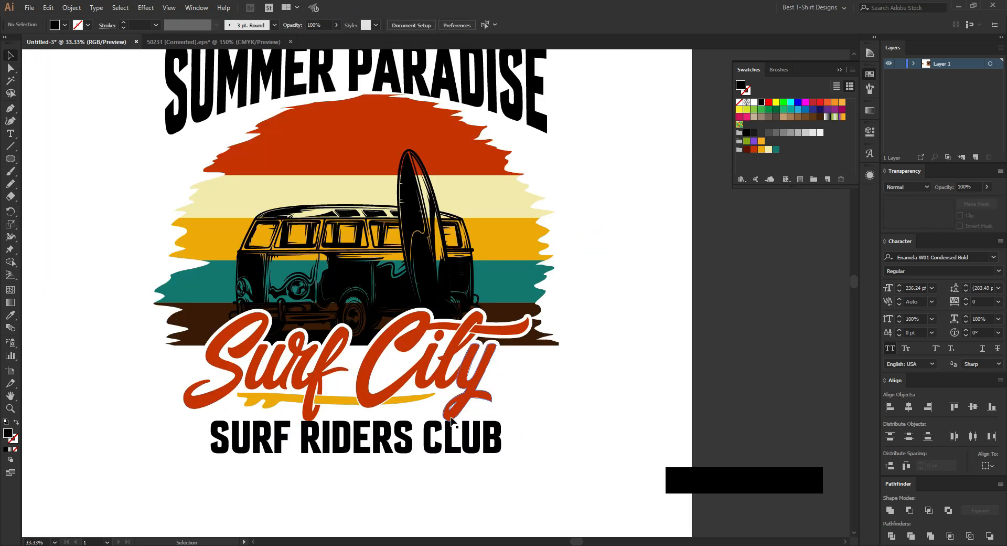
Isolate the sunset stripe group and stretch the red and cream stripes leftward to about 2849 px wide.
scroll(452, 418, down, 1)
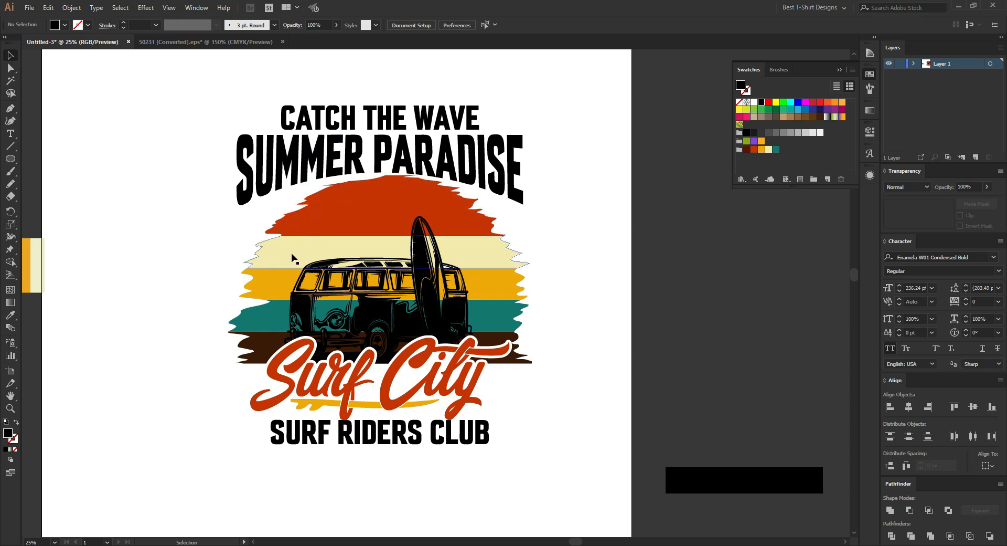
double_click(349, 212)
double_click(348, 212)
double_click(348, 212)
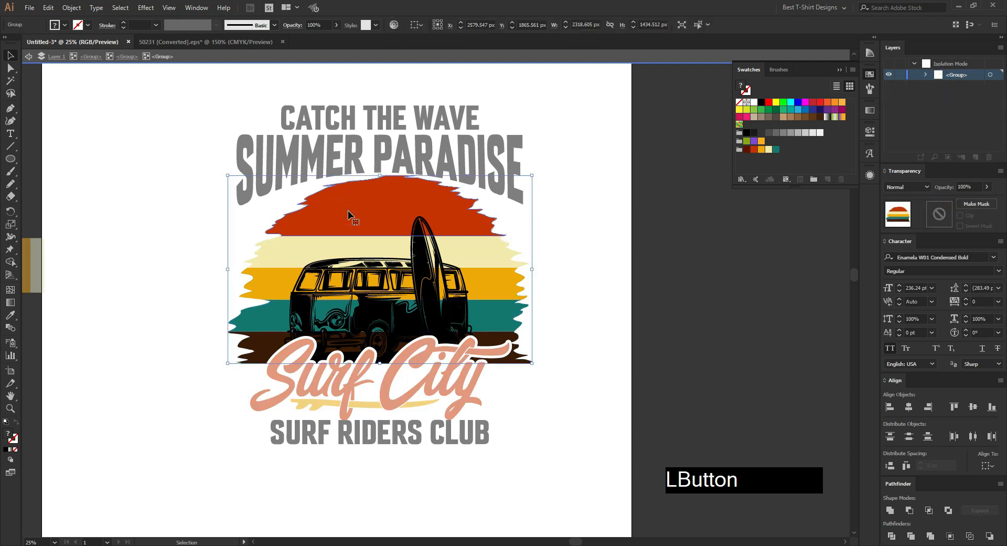
double_click(349, 212)
shift+click(292, 248)
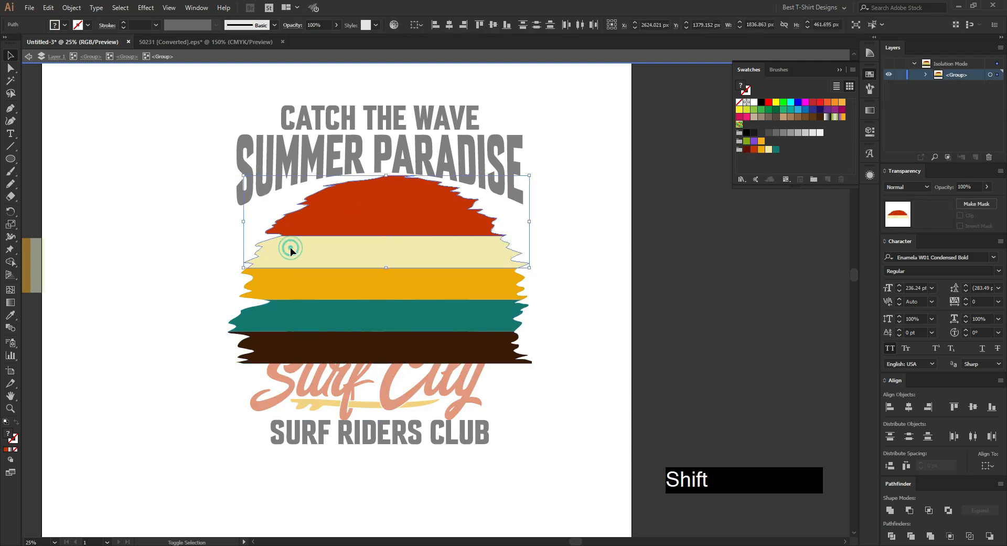
drag(243, 221, 155, 221)
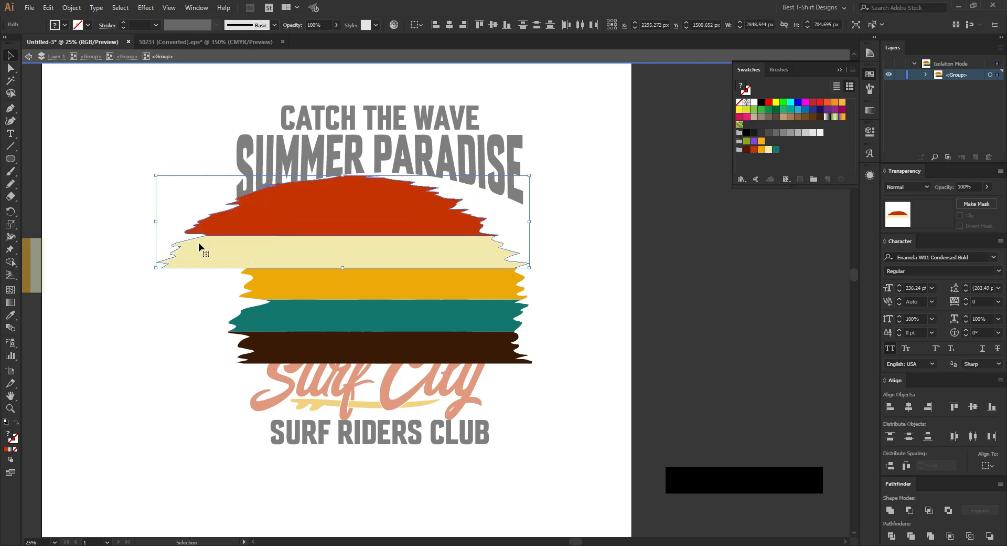
Stretch the yellow stripe leftward so its ragged left end lines up with the cream stripe above it.
click(235, 284)
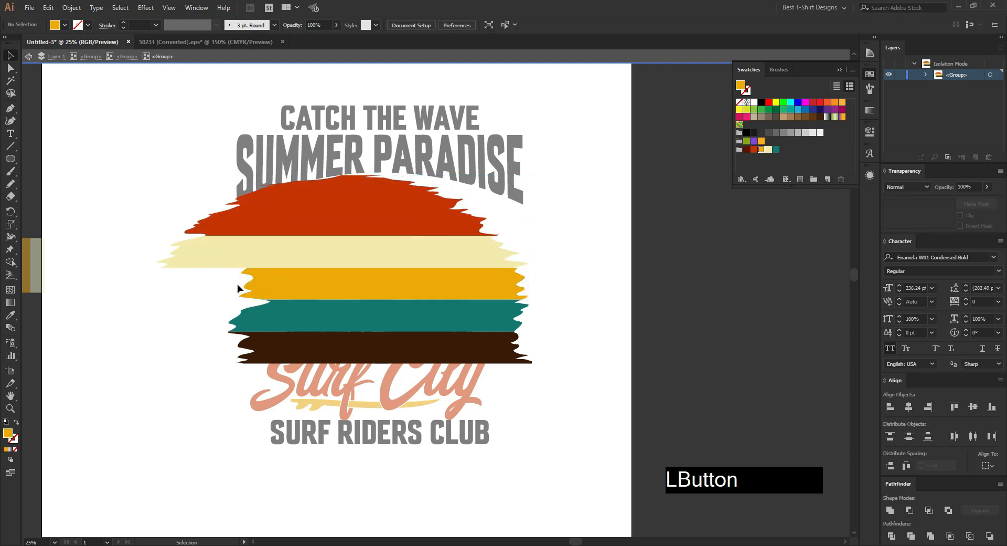
click(250, 289)
drag(241, 283, 161, 285)
click(151, 334)
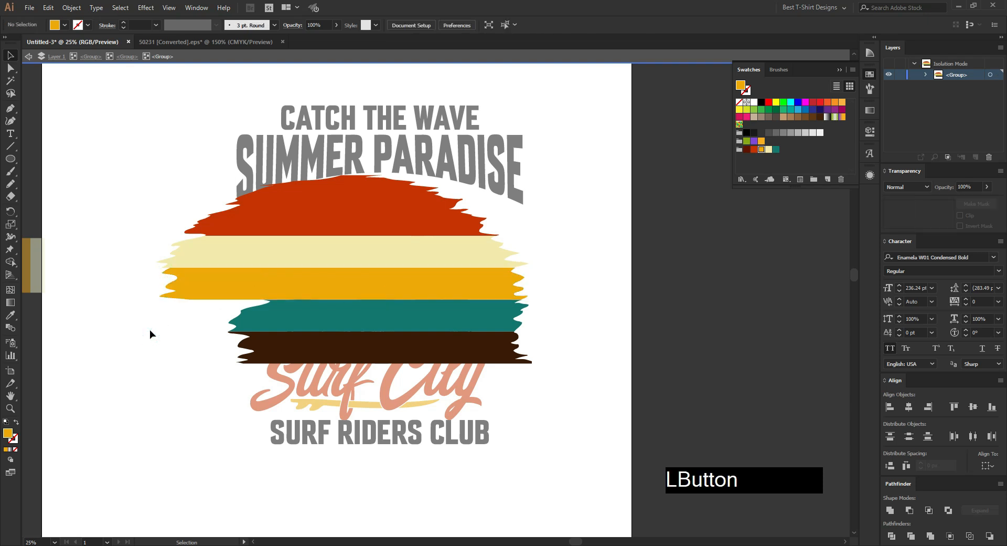
Group the red, cream and yellow stripes and isolate the new group.
drag(201, 170, 222, 304)
key(ctrl+g)
double_click(270, 257)
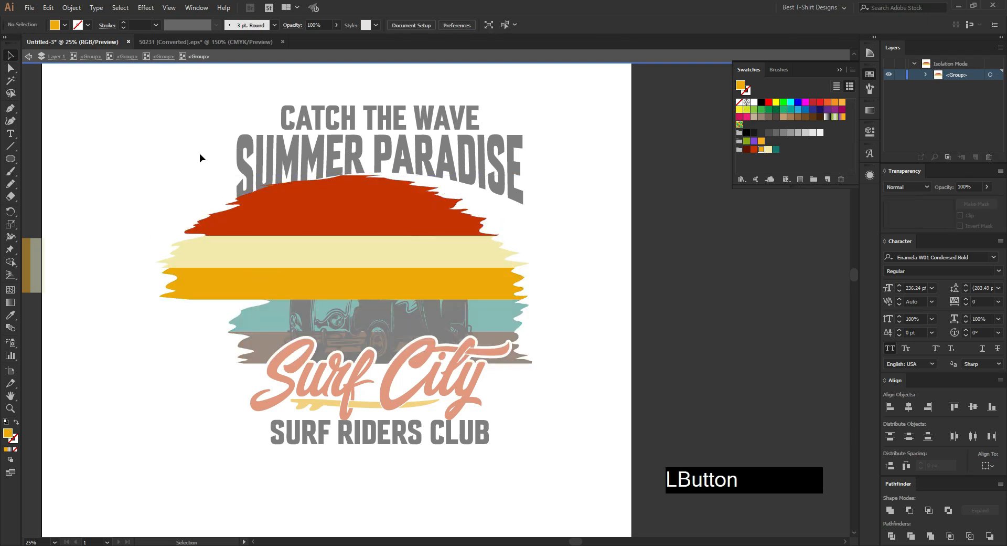
Shift the left-edge anchor points of the red, cream and yellow stripes inward to the right and leave isolation.
key(a)
drag(130, 128, 288, 359)
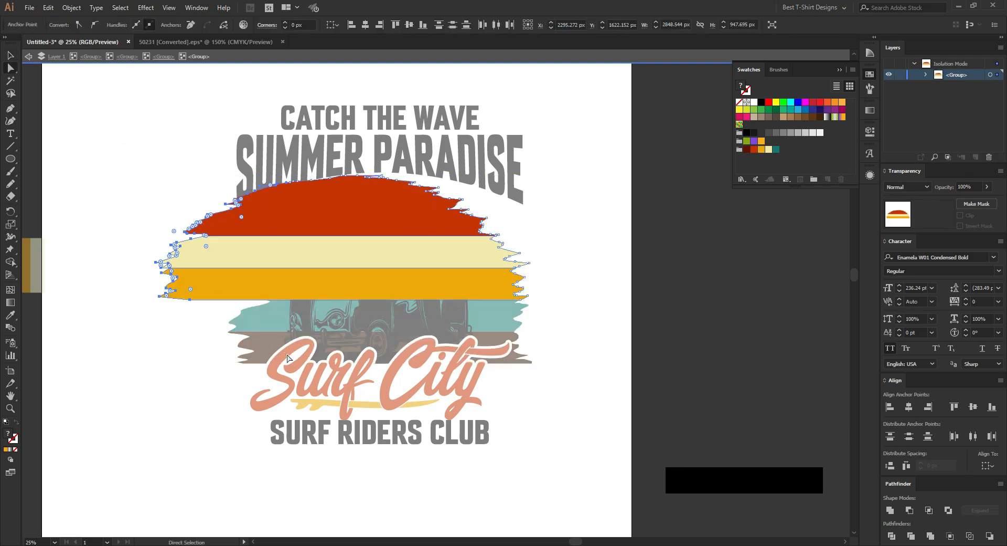
key(shift+Right)
key(shift+Right)
key(shift+Right)
key(shift+Right)
key(shift+Right)
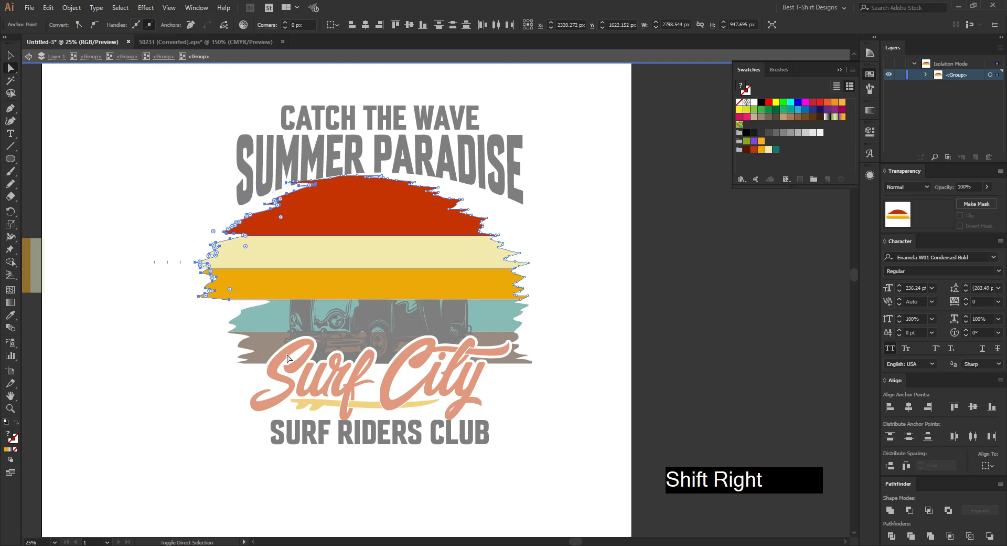
key(shift+Right)
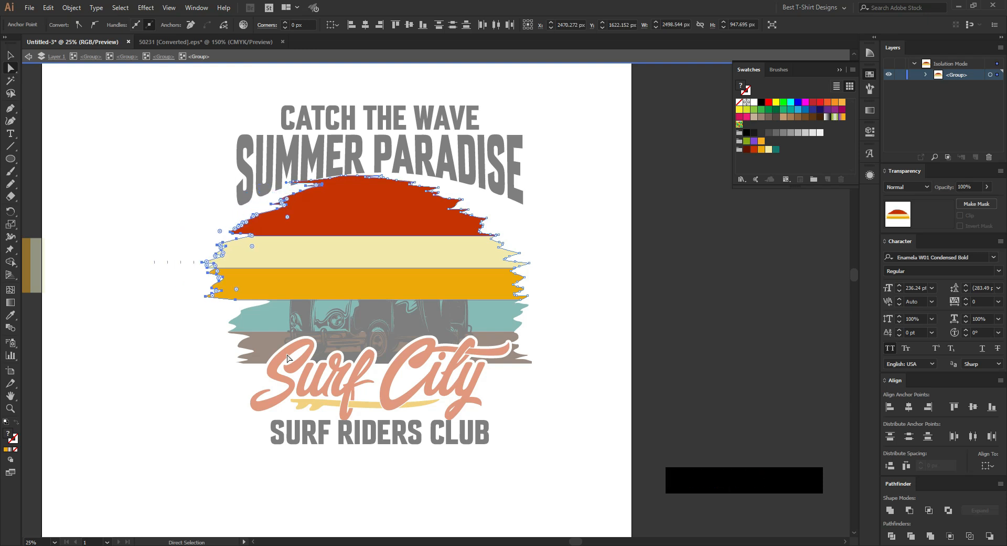
key(Right)
click(209, 372)
key(v)
double_click(209, 372)
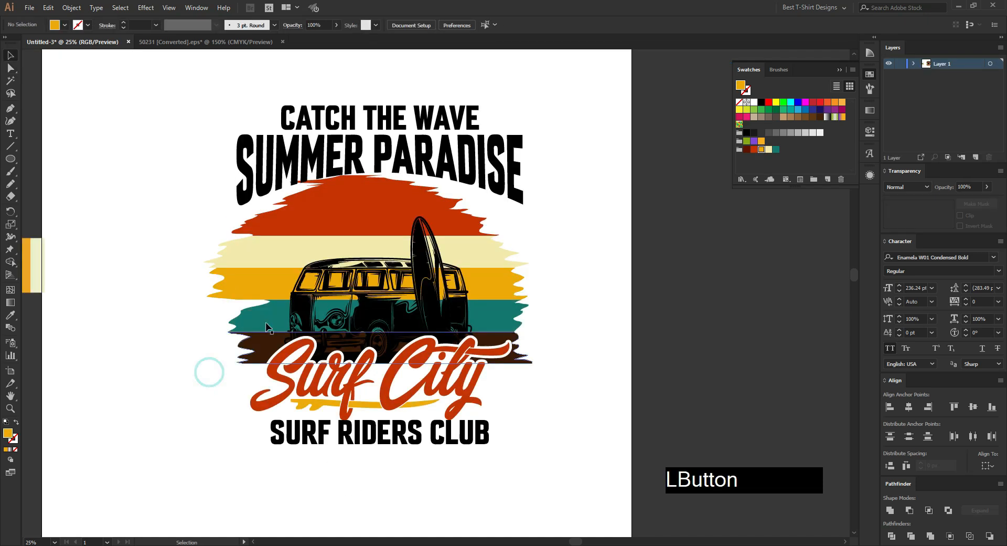
Isolate the sunset stripes and stretch the teal and brown stripes leftward to about 2588 px wide.
double_click(271, 313)
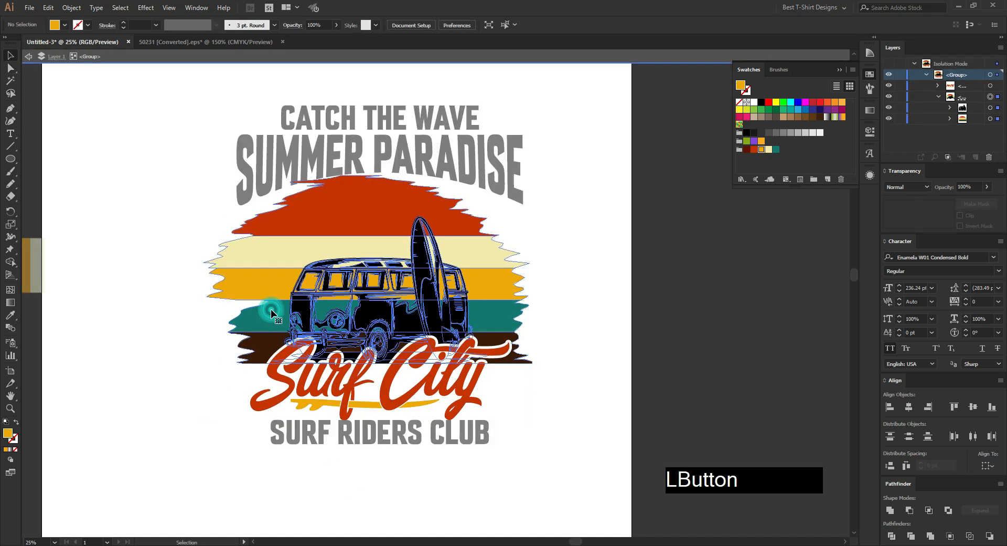
double_click(271, 312)
double_click(271, 312)
click(271, 312)
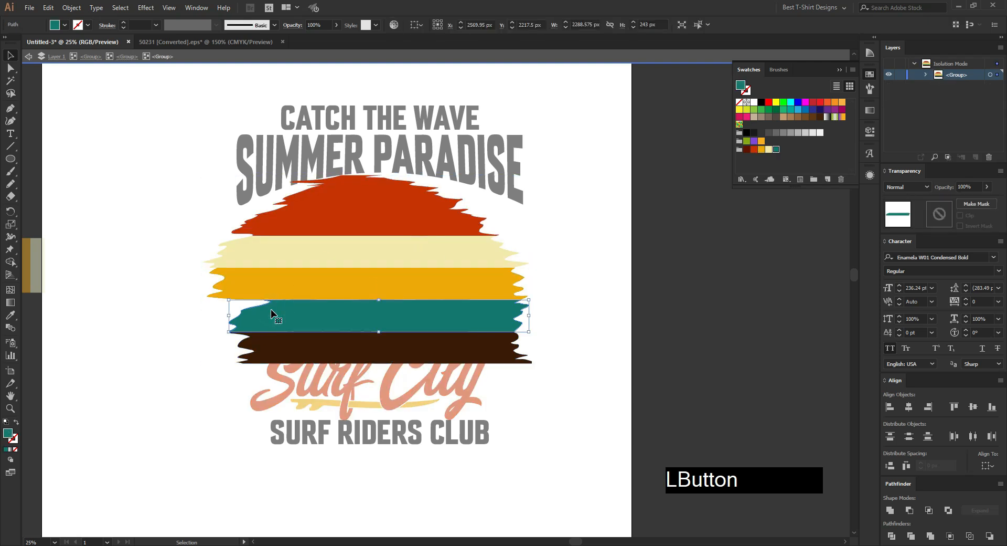
shift+click(271, 351)
drag(230, 331, 191, 328)
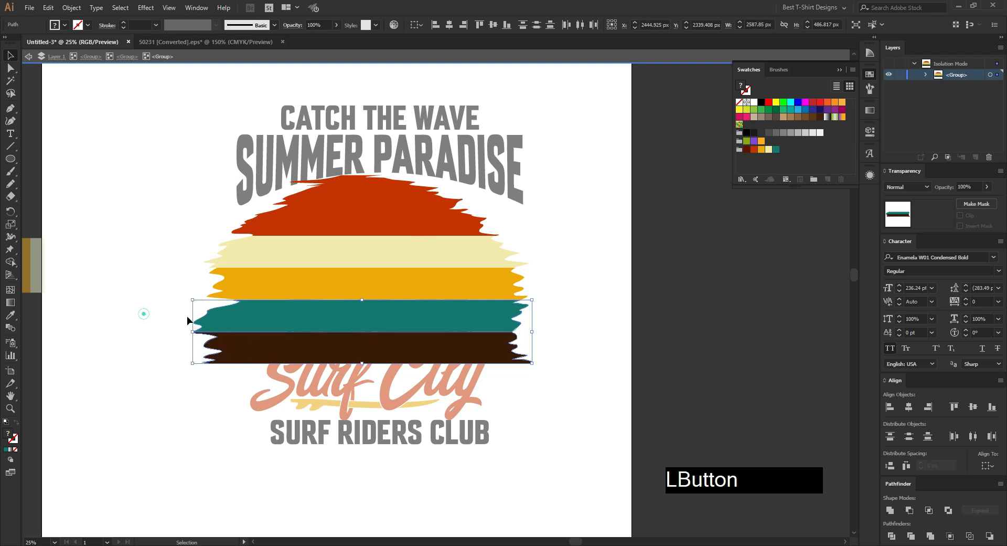
Stretch the teal stripe further left and shift its left-end anchor points back right, leaving it about 2561 px wide.
click(191, 317)
drag(194, 317, 118, 316)
key(a)
drag(92, 261, 189, 366)
key(Right)
key(Right)
key(Right)
key(shift+Right)
key(shift+Right)
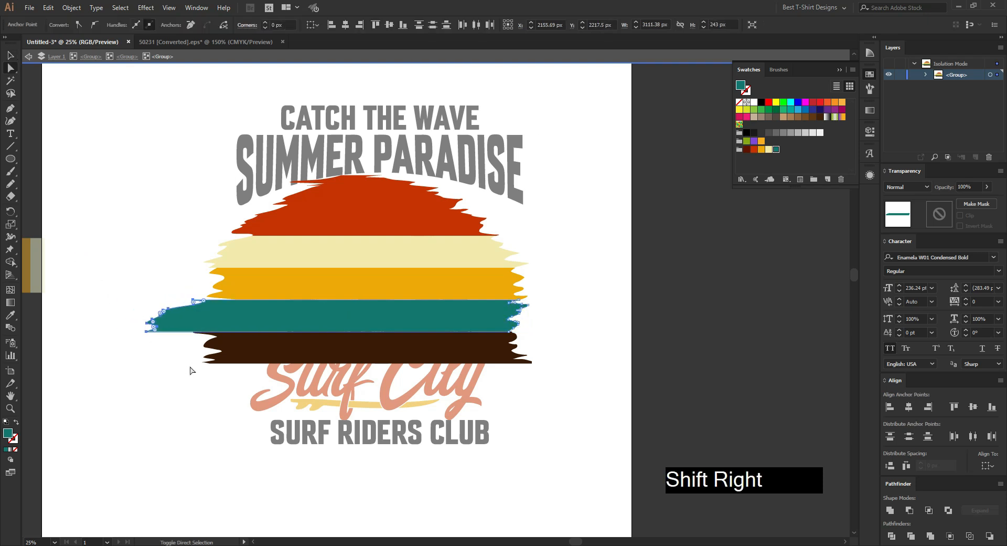
key(shift+Right)
key(shift+Right)
key(shift+Right)
key(shift+Right)
key(shift+Right)
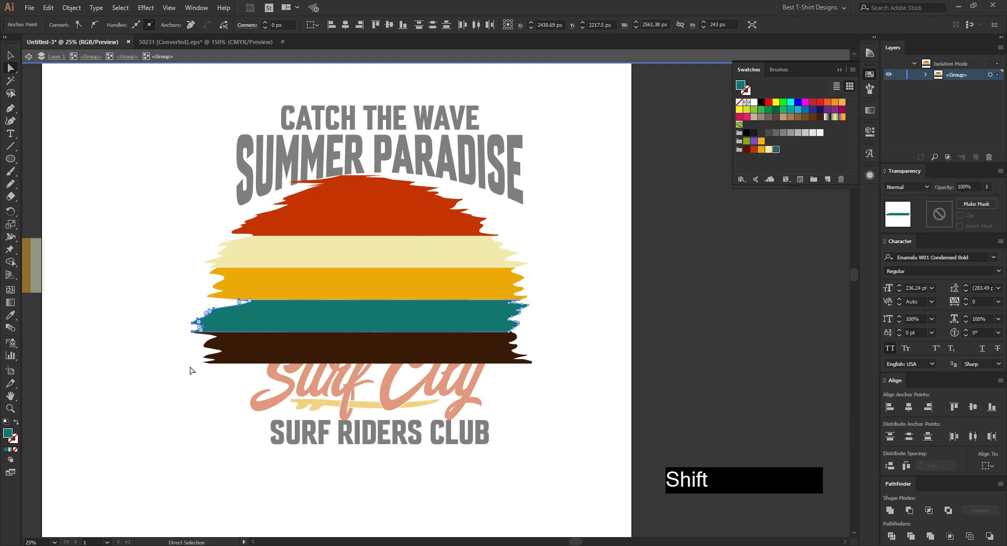
Pull the teal stripe's upper-left anchor point outward to extend the tip below the yellow stripe.
click(189, 364)
alt+scroll(224, 318, up, 2)
alt+scroll(225, 317, up, 1)
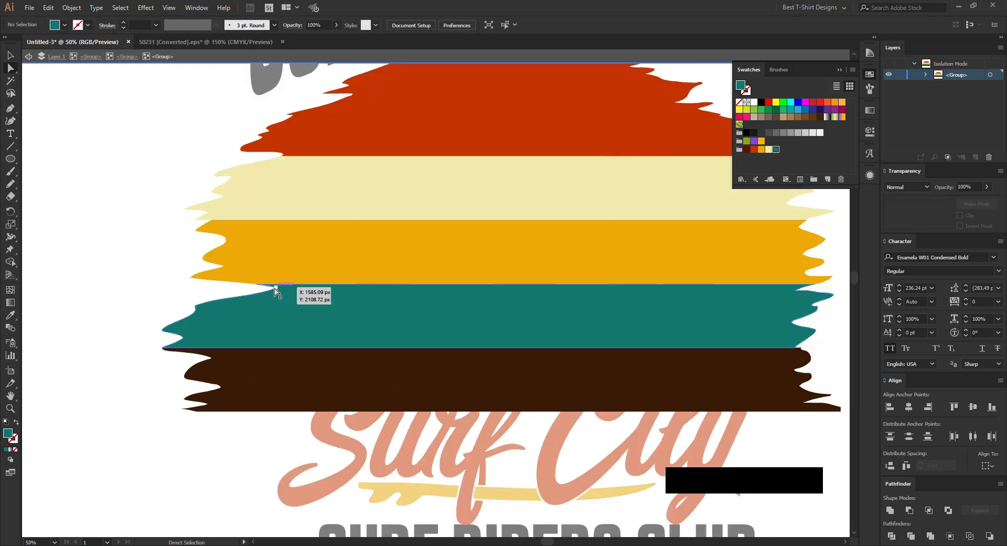
click(278, 289)
key(shift+Left)
key(shift+Left)
click(140, 304)
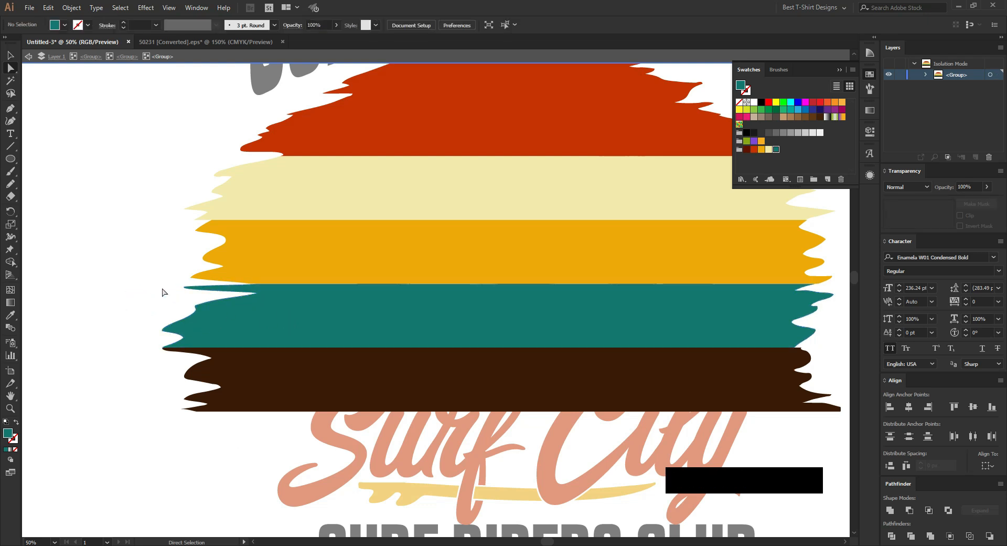
Draw a jagged teal shape over the gap at the teal stripe's left end with the Pencil and leave isolation.
click(157, 287)
key(n)
mouse_move(256, 319)
mouse_down()
mouse_move(160, 308)
mouse_move(206, 285)
mouse_up()
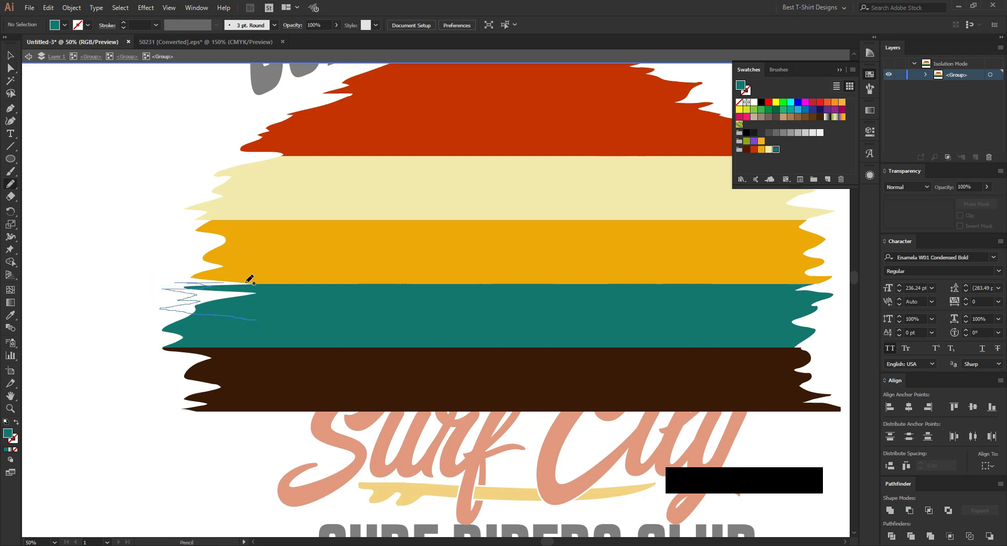
scroll(247, 317, down, 2)
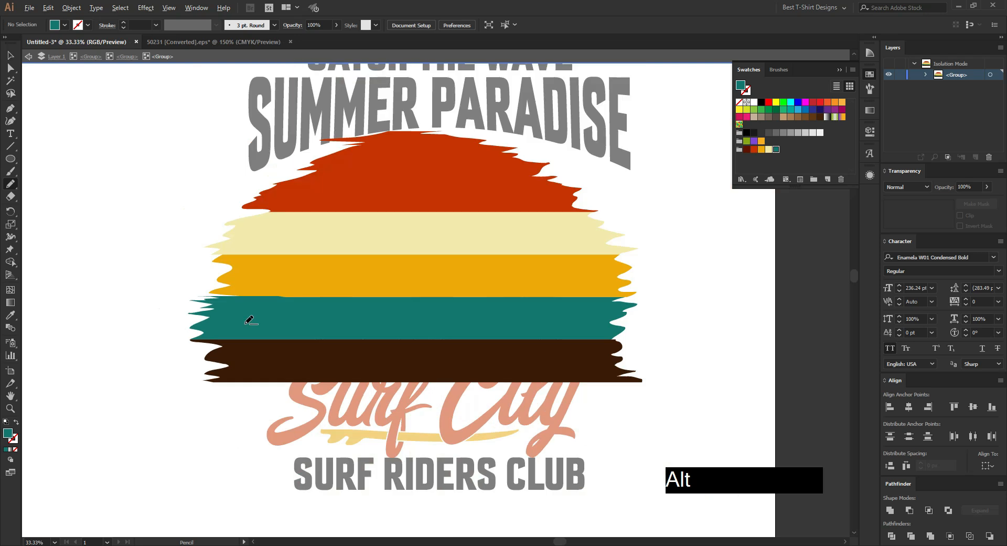
key(v)
double_click(560, 285)
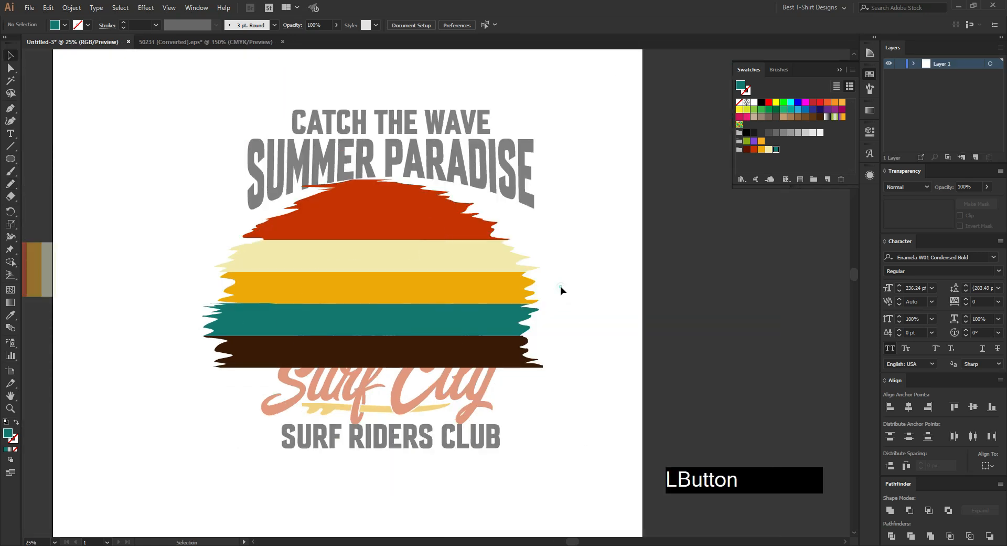
Isolate the sunset artwork and move the whole stripe group right to sit centrally behind the van.
click(498, 286)
double_click(497, 286)
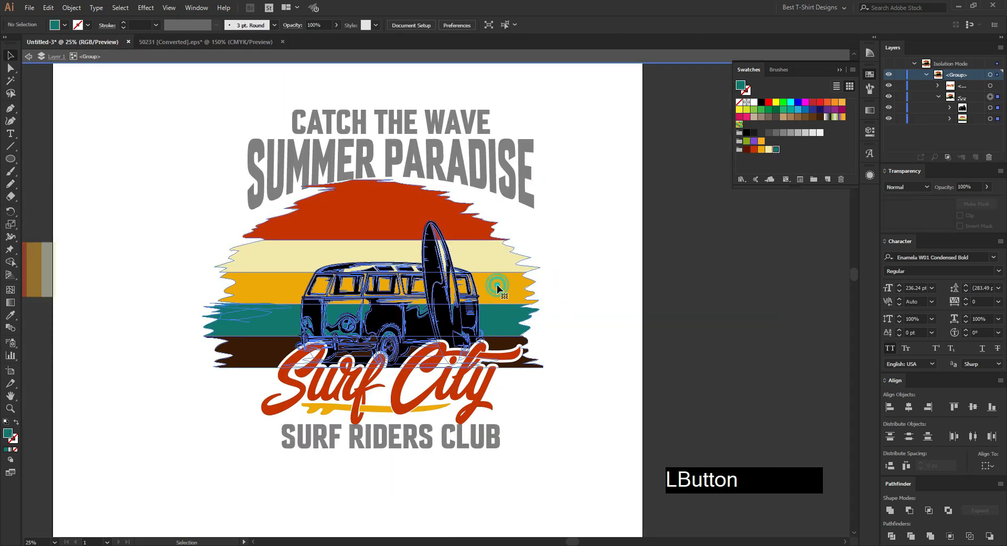
double_click(497, 287)
click(521, 300)
key(shift+Right)
key(shift+Right)
key(shift+Right)
key(shift+Right)
key(shift+Right)
key(shift+Right)
key(shift+Right)
key(shift+Right)
key(shift+Right)
key(shift+Right)
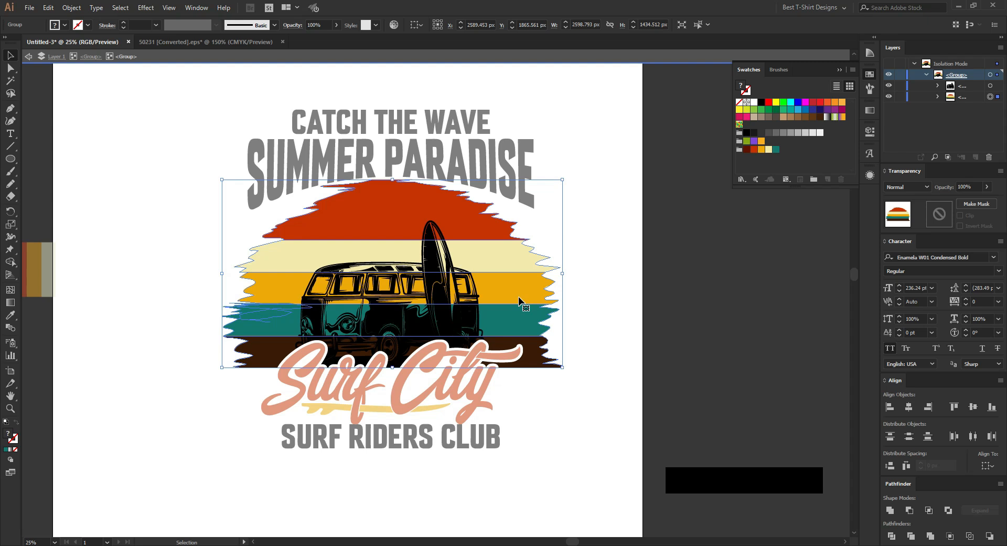
Narrow the stripe group from both sides to about 2320 px wide and leave isolation.
drag(562, 271, 545, 272)
drag(221, 278, 241, 272)
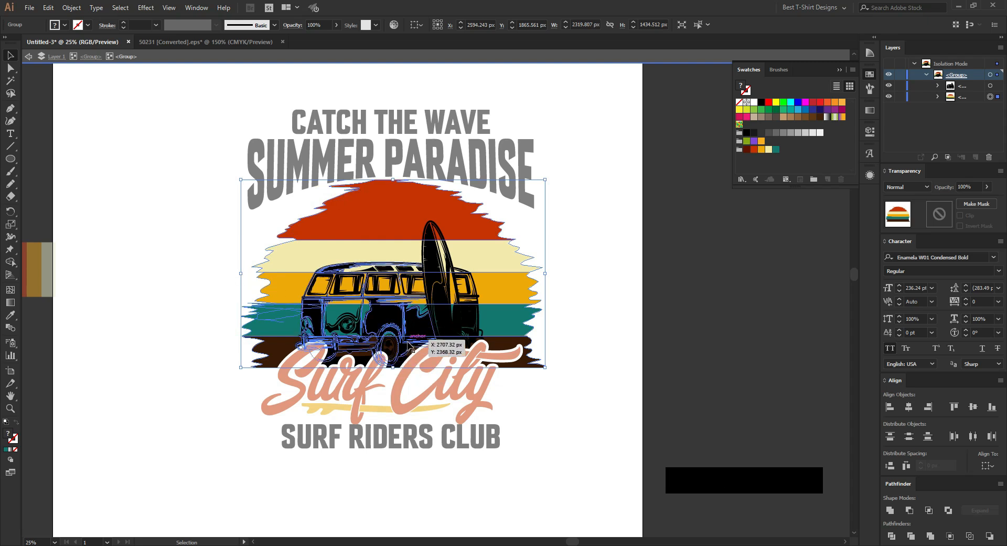
double_click(595, 311)
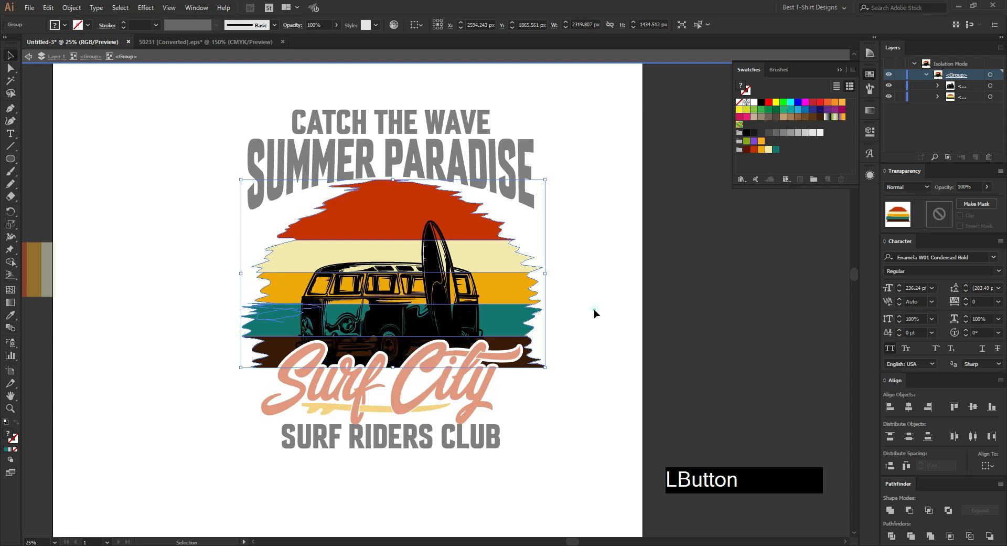
Nudge the "Summer Paradise" headline and the "Catch the Wave" line up together, away from the sunset.
click(517, 196)
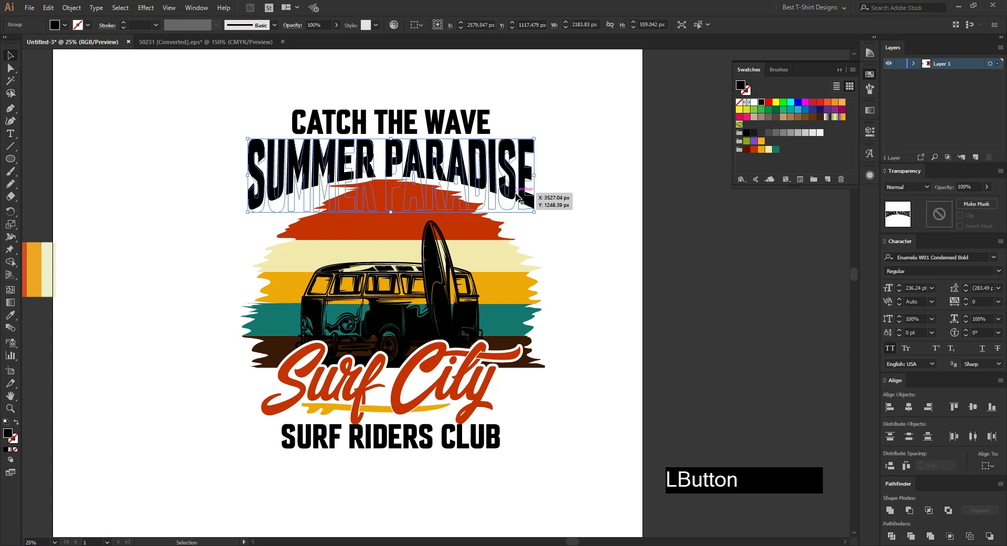
shift+click(458, 124)
key(shift+Up)
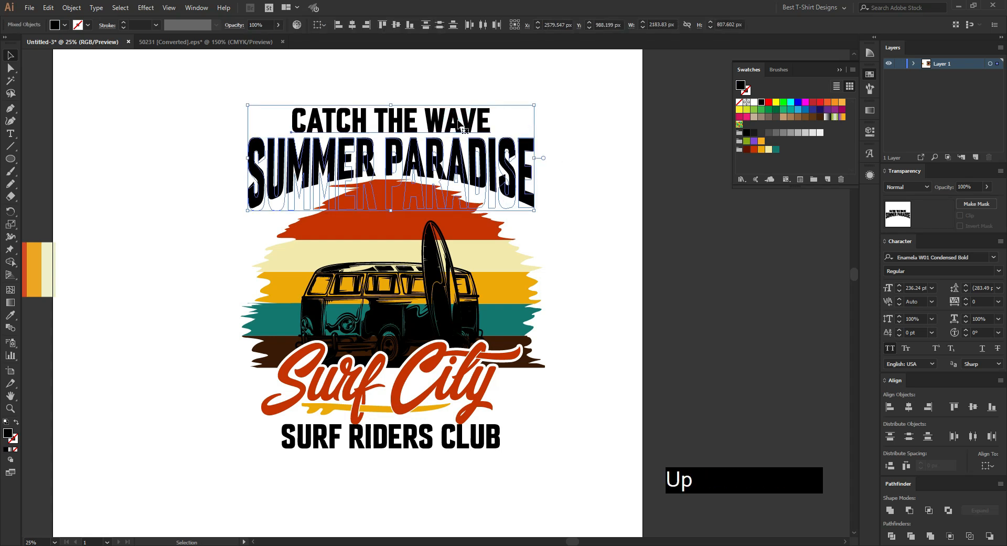
click(593, 404)
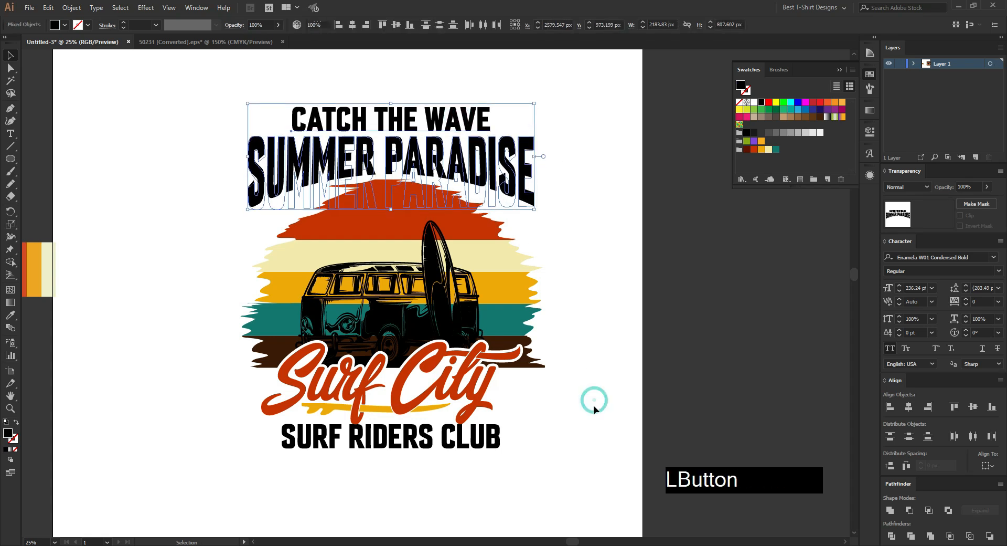
Move the "Surf Riders Club" line slightly down, away from the "Surf City" lettering.
click(402, 438)
drag(399, 435, 400, 440)
click(587, 198)
scroll(581, 296, up, 1)
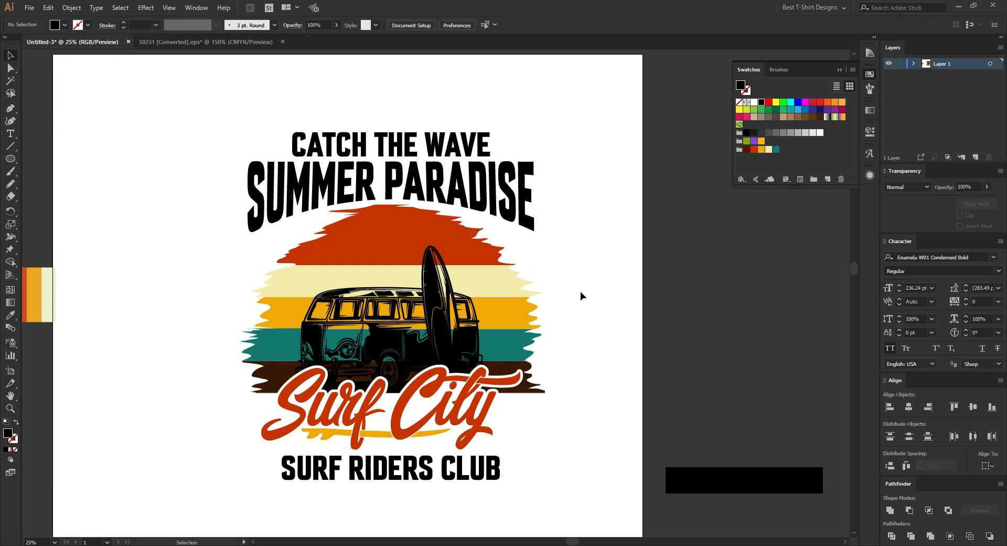
click(581, 296)
Nudge "Catch the Wave" up slightly and place a small black dot on each side of it.
click(399, 144)
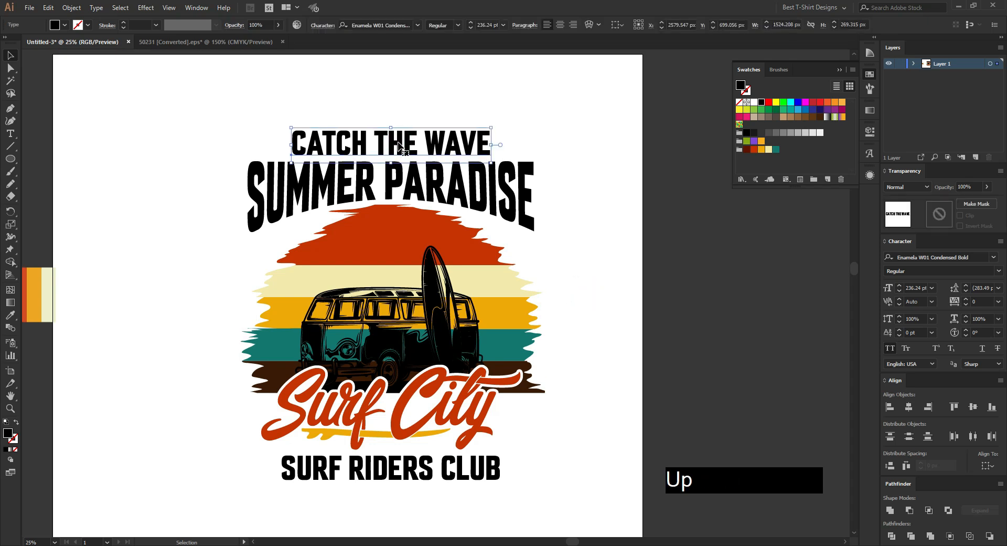
scroll(389, 116, up, 3)
key(space)
drag(426, 186, 504, 218)
click(221, 115)
click(10, 158)
drag(169, 216, 607, 210)
key(v)
scroll(112, 179, down, 1)
Convert "Catch the Wave" to outlines, align it with both dots on their vertical centres and space the three evenly.
right_click(546, 209)
click(575, 279)
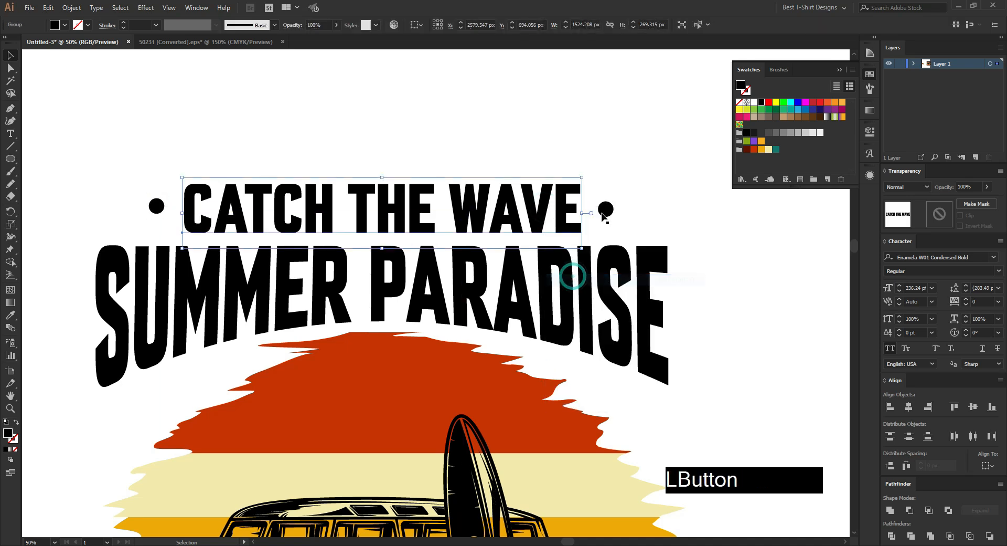
shift+click(606, 208)
shift+click(157, 205)
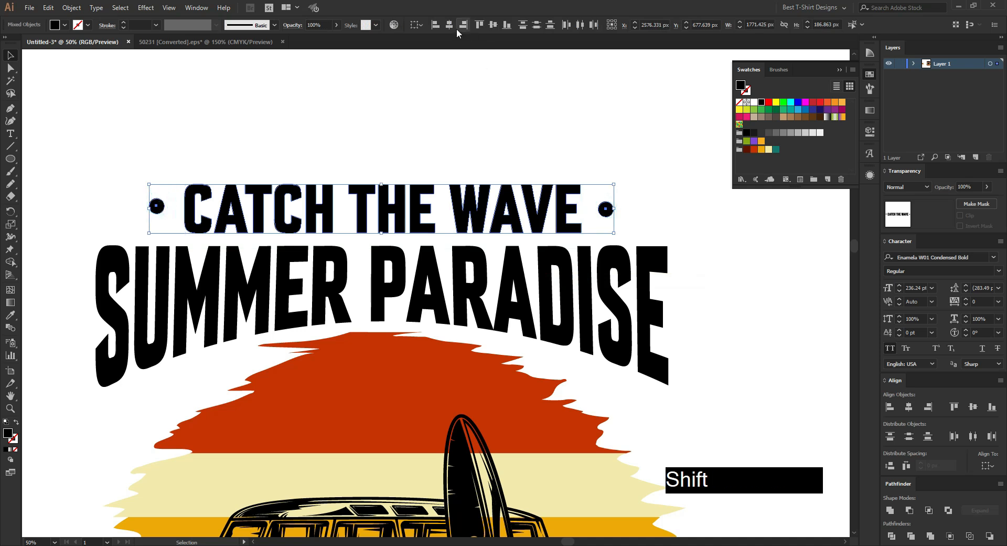
click(492, 26)
click(906, 465)
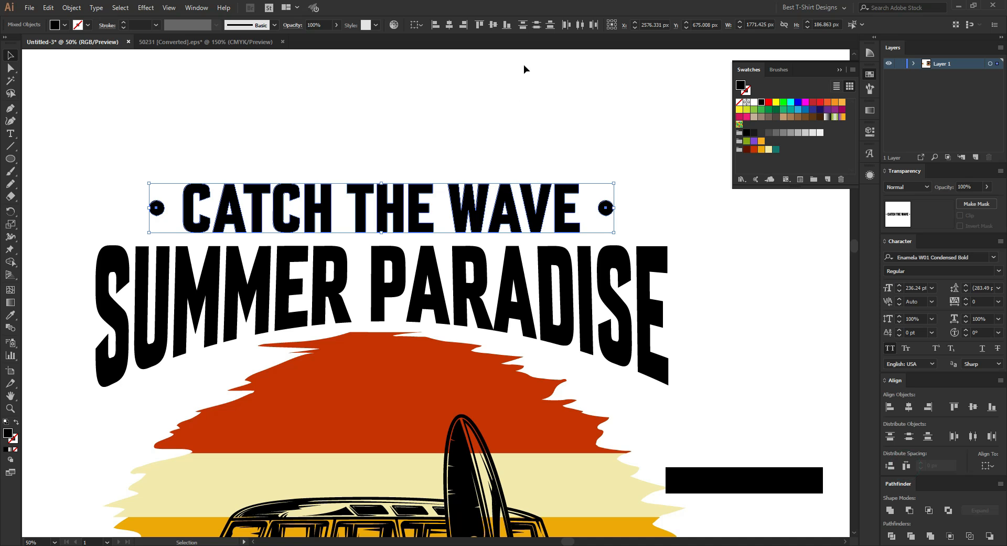
Nudge "Catch the Wave" and its two dots down about 15 px toward the headline.
key(Down)
key(Down)
key(Down)
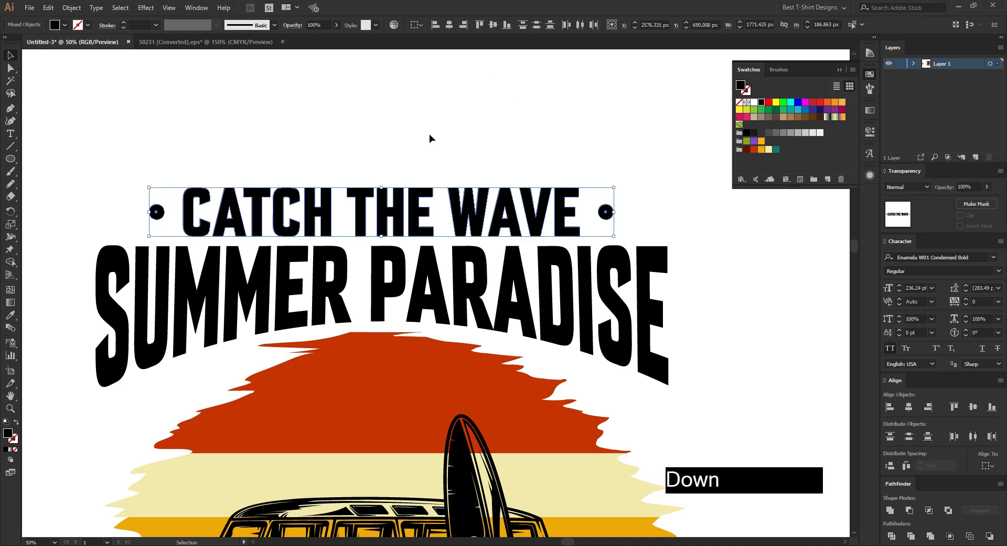
scroll(309, 144, down, 1)
scroll(309, 142, down, 1)
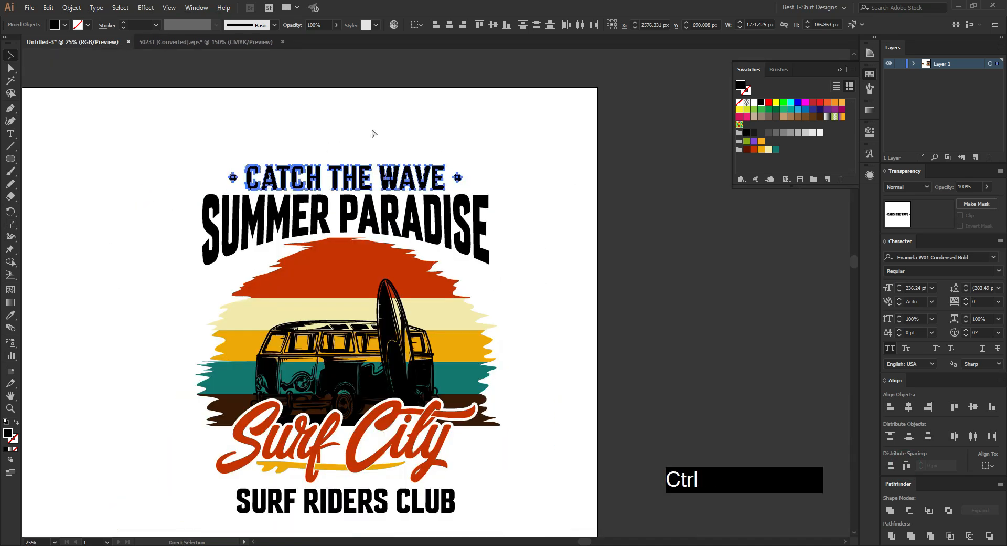
Convert the "Surf Riders Club" line to outlines.
click(371, 128)
scroll(381, 136, down, 3)
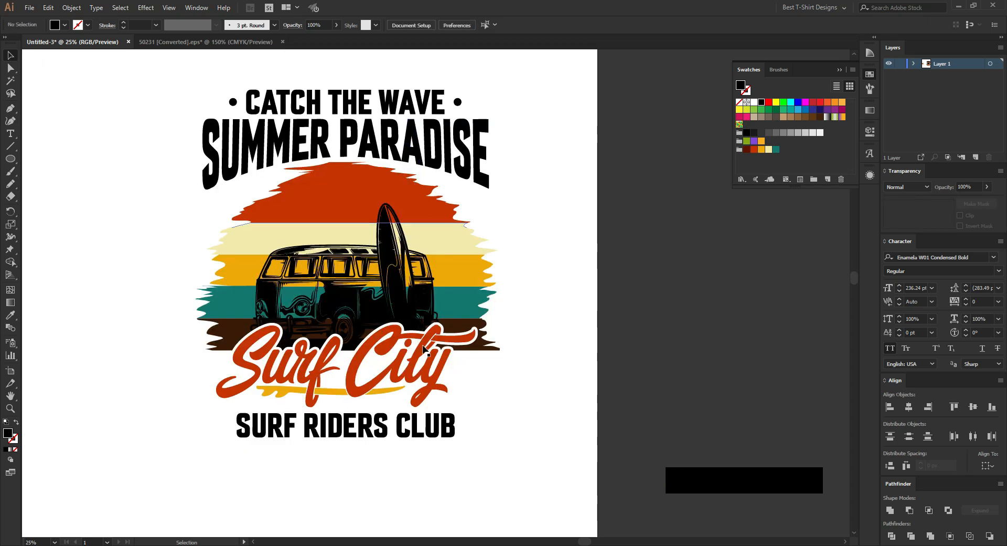
click(384, 425)
right_click(382, 423)
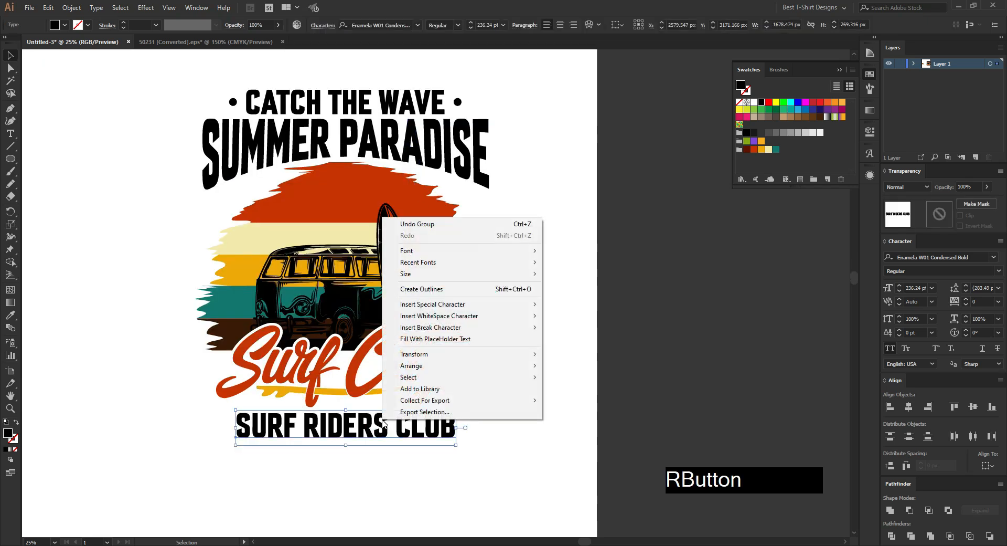
click(421, 289)
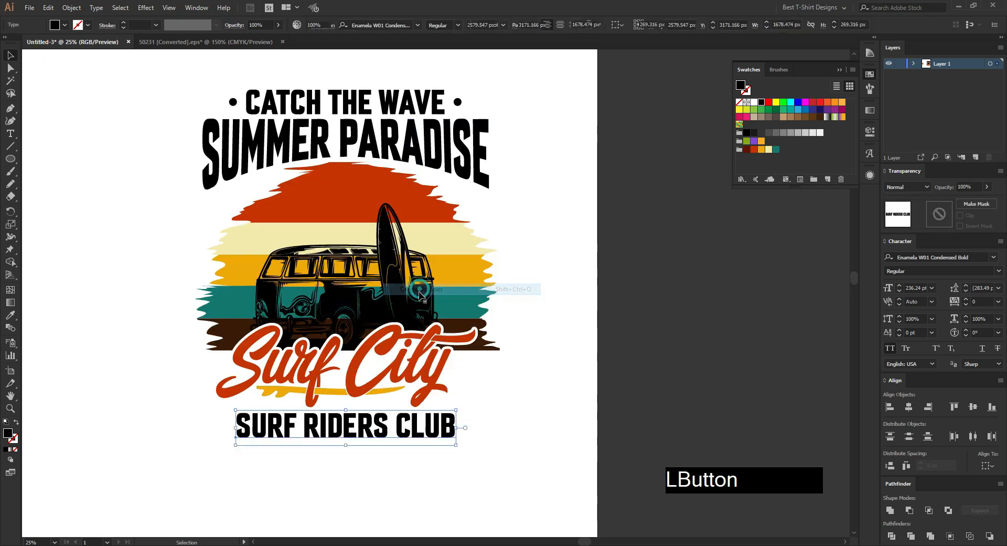
Copy a black dot from the "Catch the Wave" line to each side of "Surf Riders Club".
double_click(234, 101)
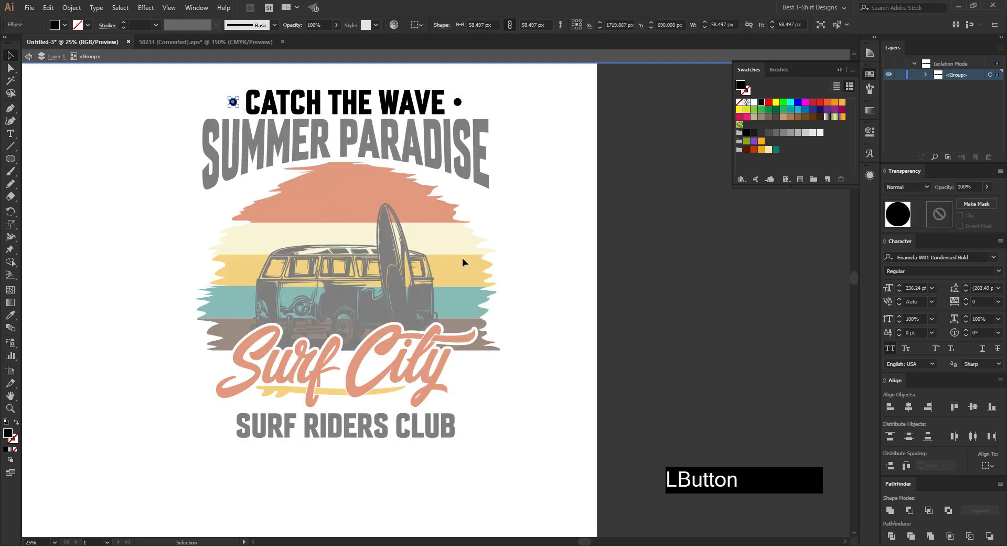
ctrl+click(517, 382)
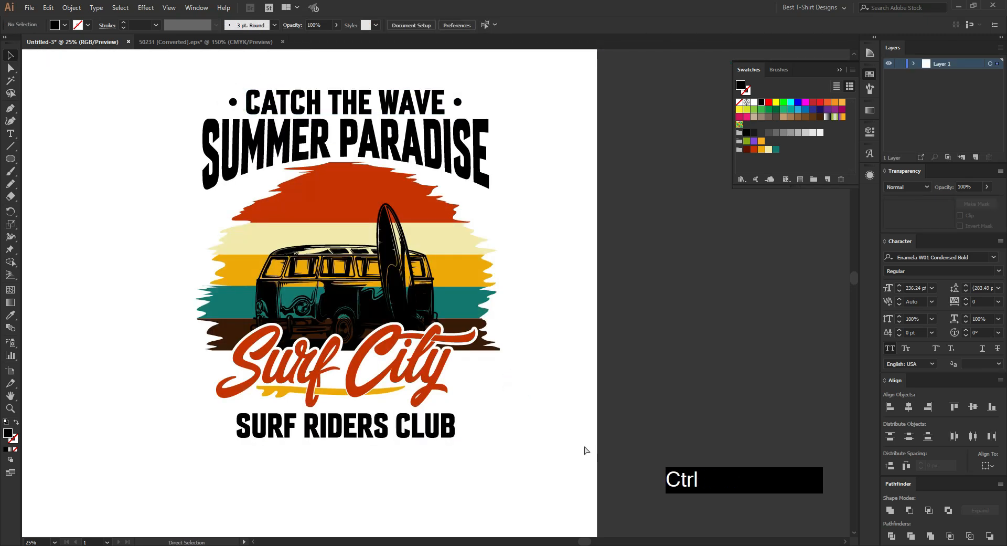
click(437, 294)
drag(437, 297, 467, 431)
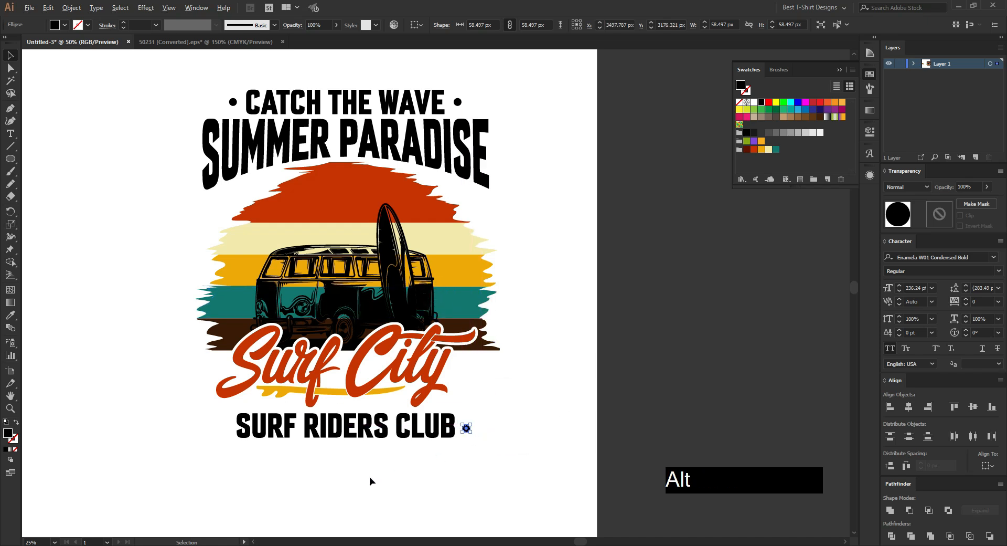
scroll(371, 476, up, 3)
drag(447, 477, 555, 423)
drag(733, 292, 93, 283)
Align "Surf Riders Club" and its two dots on their vertical centres with even horizontal spacing, and group them.
drag(760, 327, 95, 272)
click(493, 25)
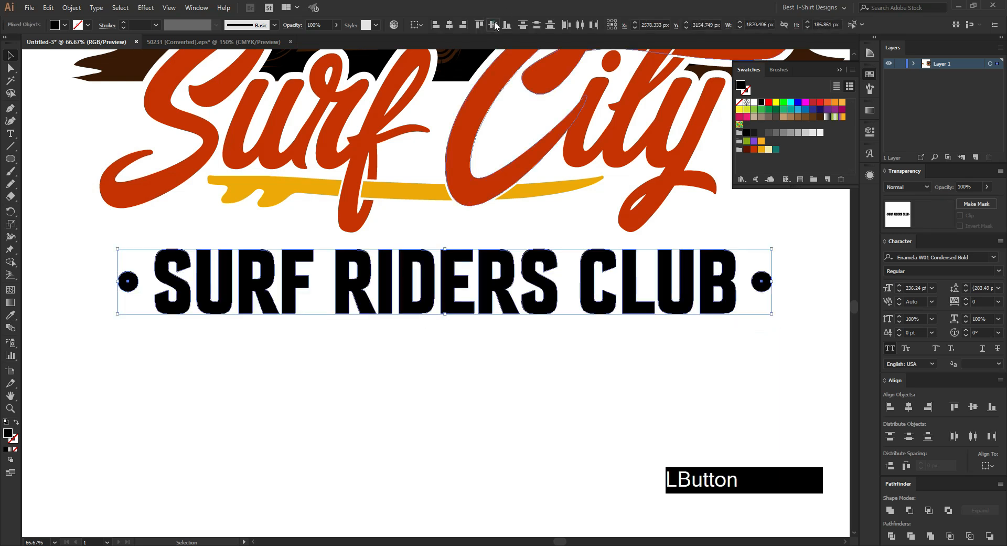
click(908, 468)
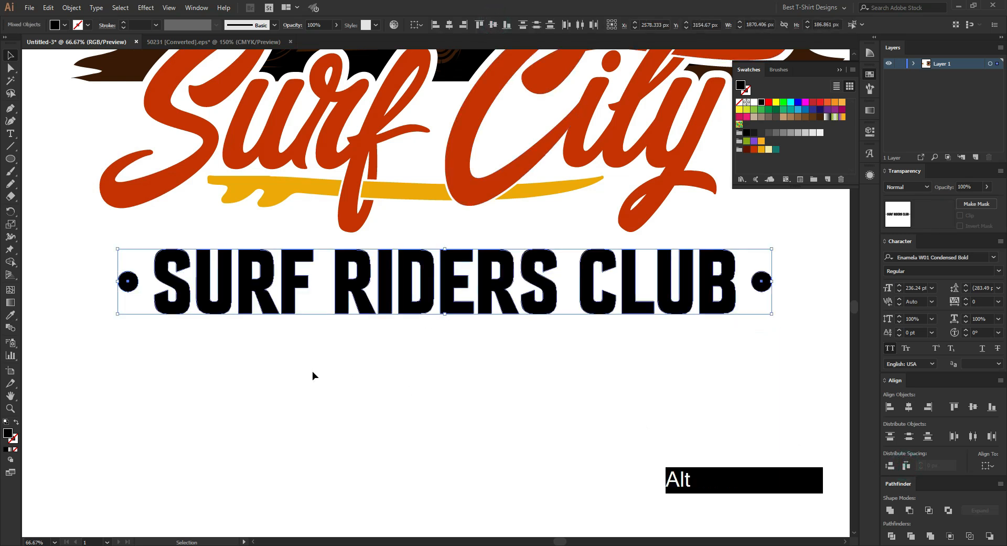
scroll(304, 374, down, 3)
scroll(382, 393, up, 1)
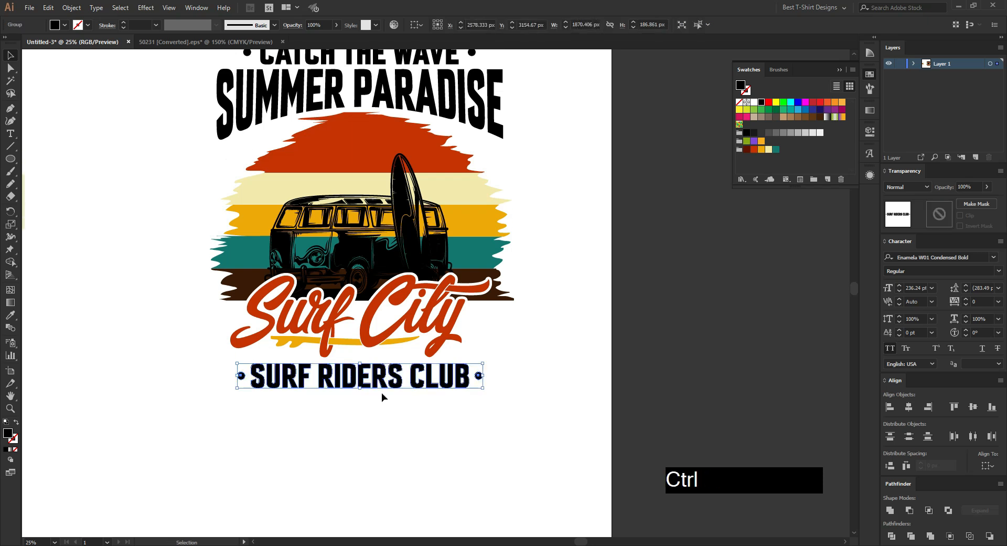
key(ctrl+g)
Centre the sunset artwork and all text lines horizontally on one another.
scroll(382, 394, down, 1)
drag(512, 443, 301, 135)
click(449, 25)
click(367, 84)
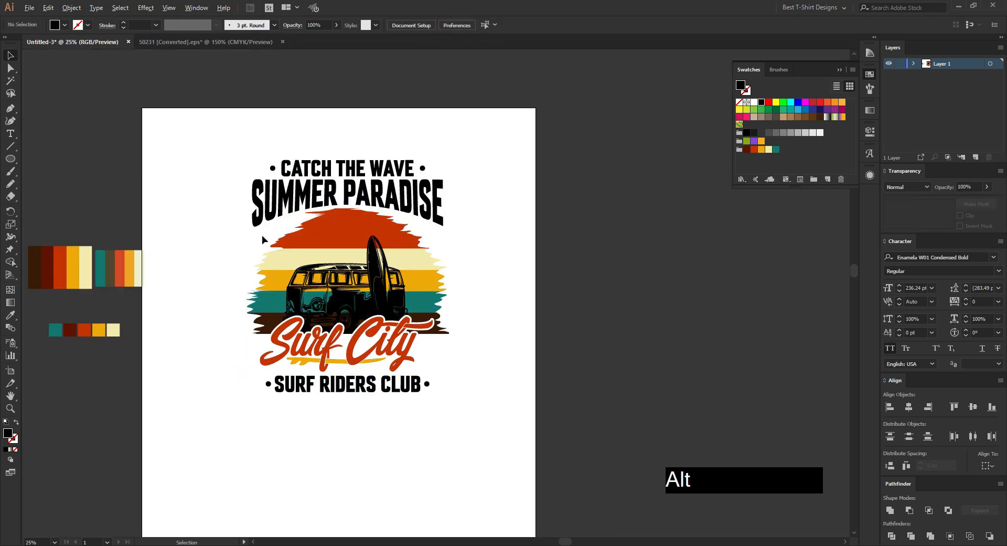
scroll(263, 235, up, 1)
click(575, 271)
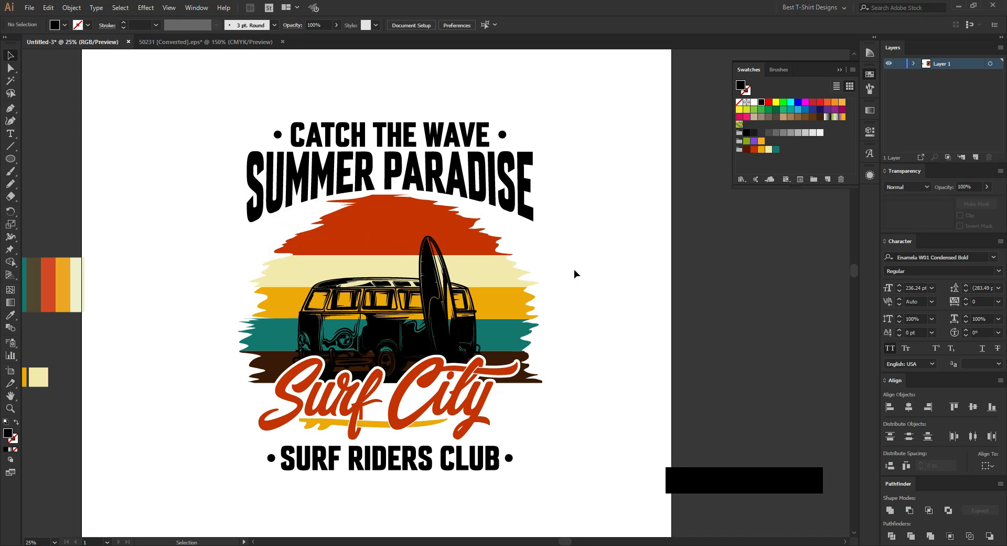
Shift the tip anchor points of the red stripe's upper-left spike inward to shorten it beneath the headline.
scroll(326, 213, up, 3)
key(a)
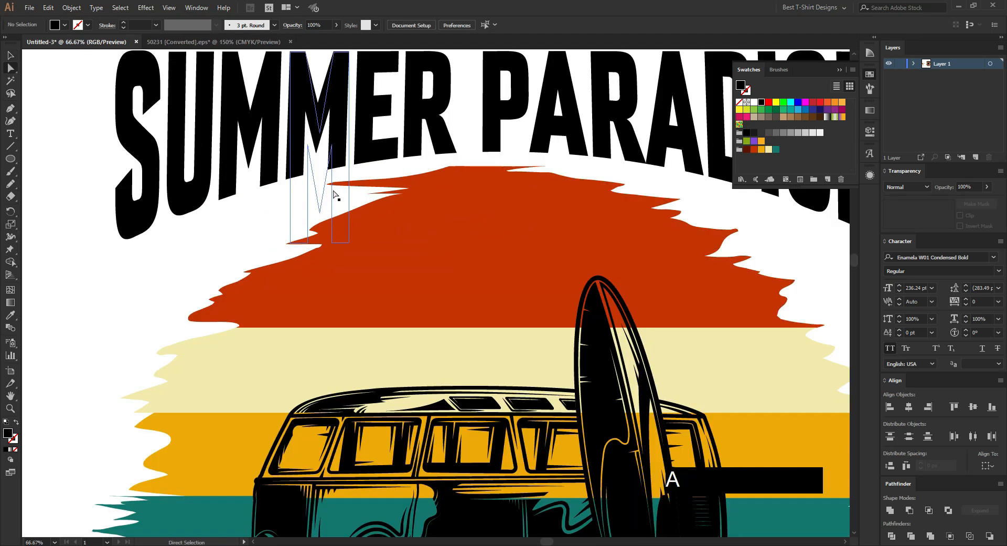
click(409, 190)
click(422, 287)
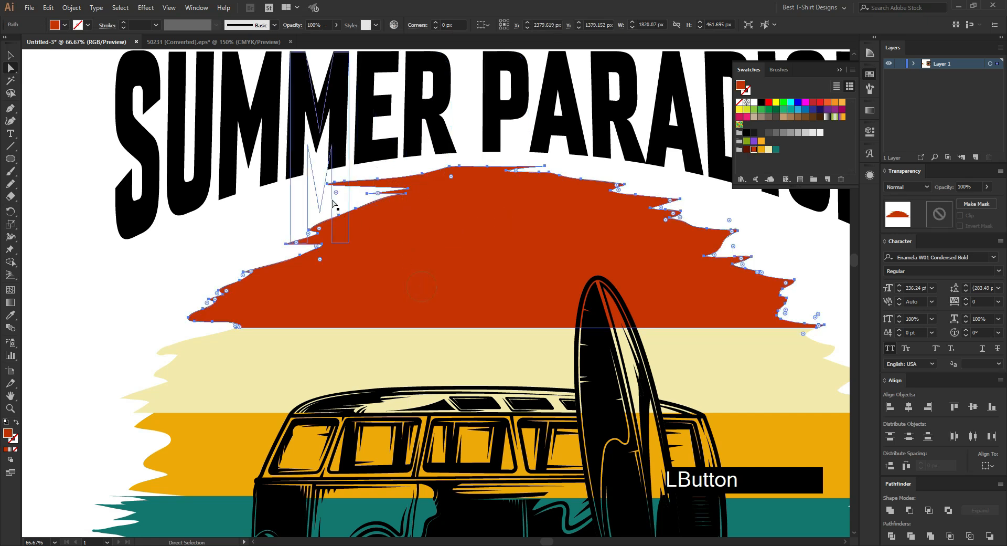
click(327, 184)
scroll(328, 183, up, 4)
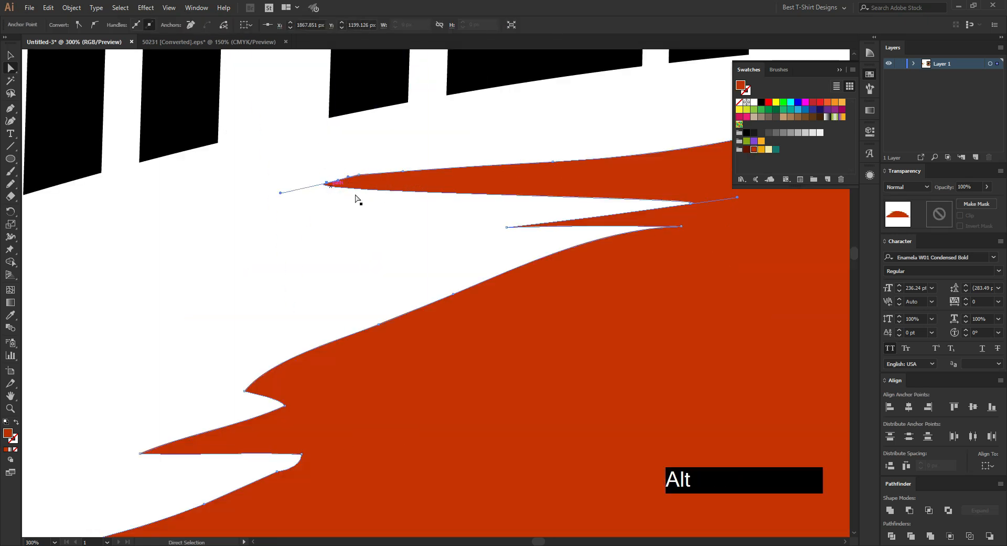
shift+click(357, 178)
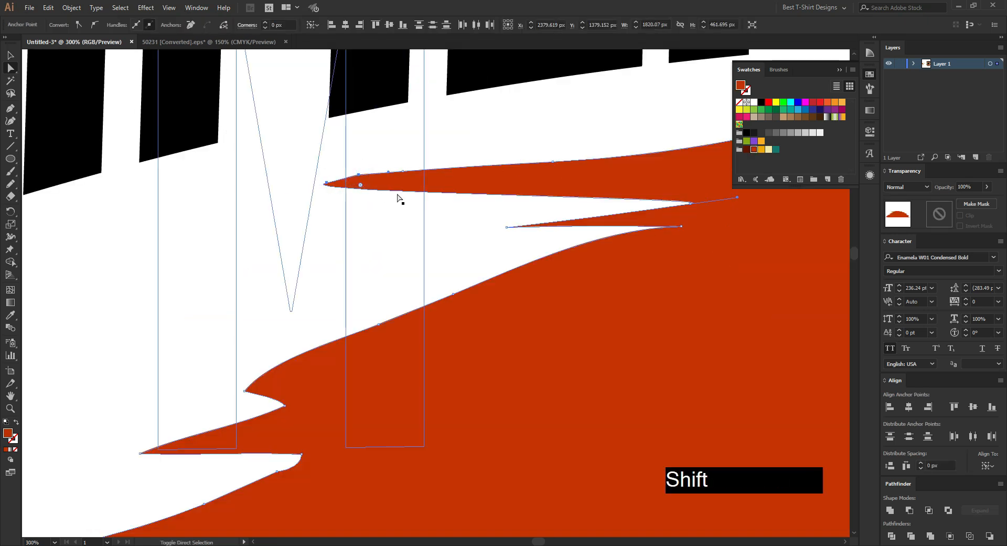
key(Right)
key(Right)
key(Right)
key(Right)
key(Right)
key(Right)
key(Right)
key(Right)
key(shift+Right)
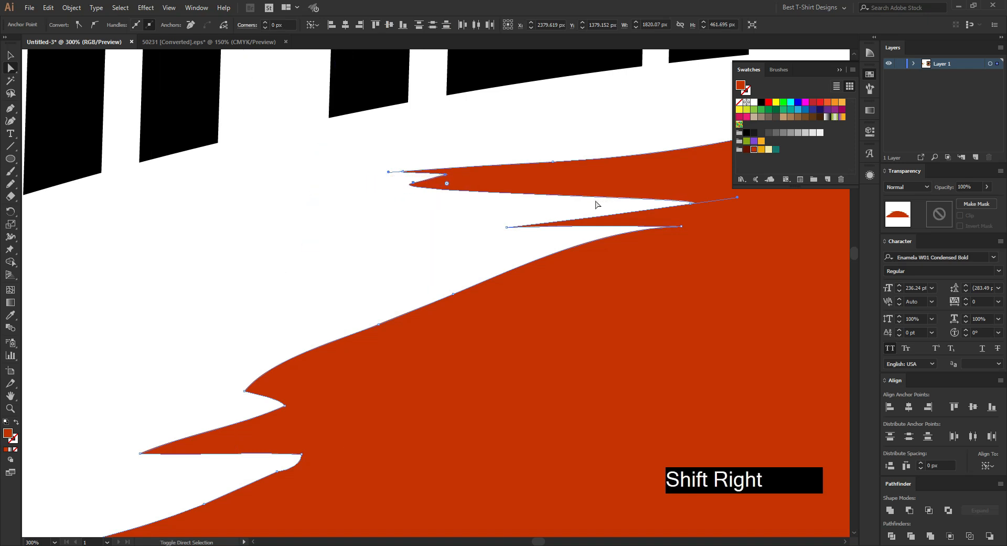
key(shift+Right)
key(shift+Right)
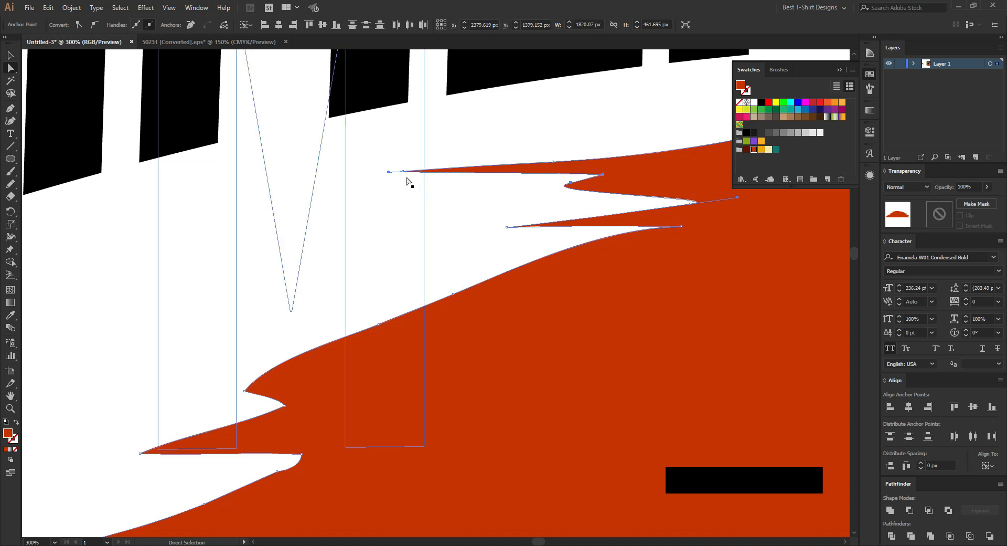
shift+click(389, 172)
key(shift+Right)
key(shift+Right)
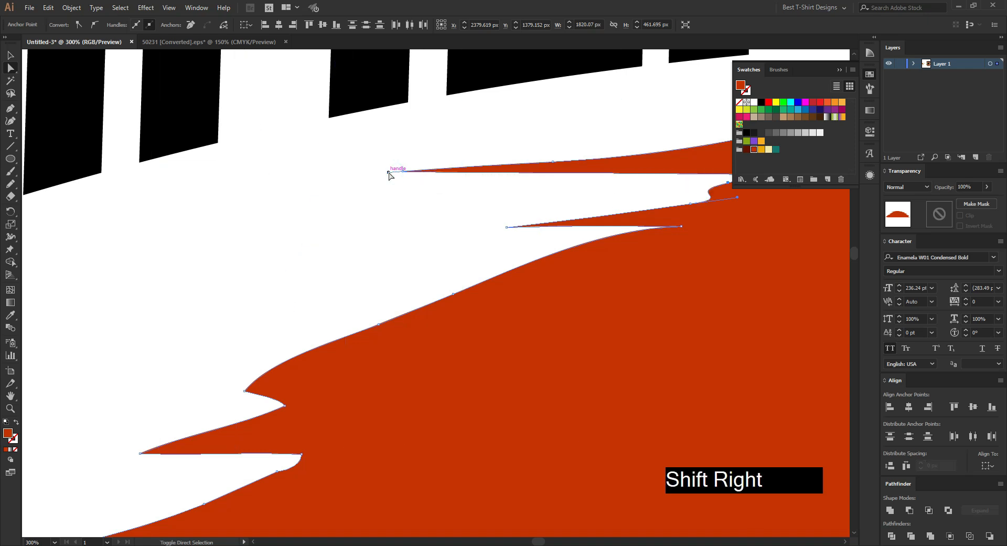
key(shift+Left)
key(shift+Left)
Move the remaining long spike tip at the red stripe's upper-left edge inward, clear of the headline.
drag(454, 241, 123, 292)
click(331, 218)
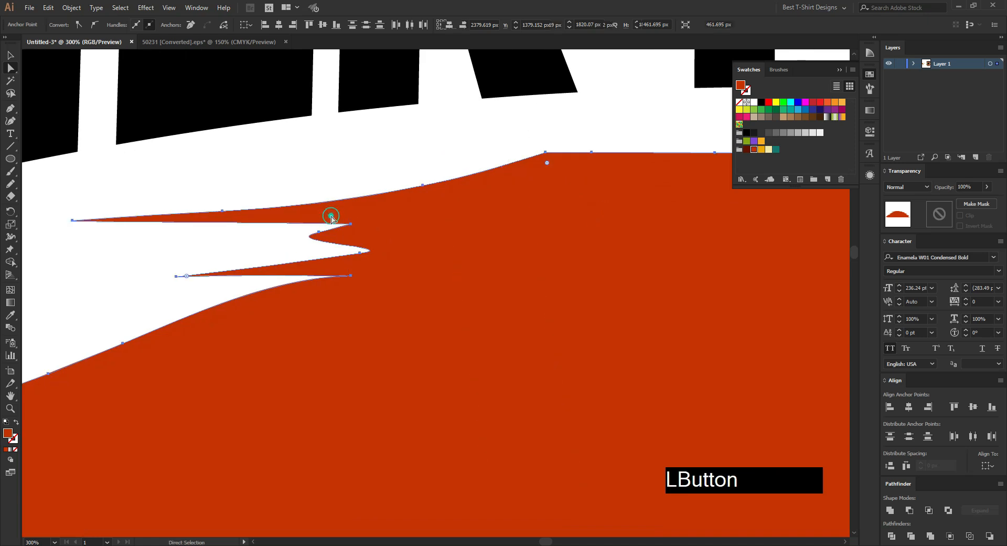
click(72, 220)
key(shift+Right)
key(shift+Right)
key(shift+Right)
key(shift+Right)
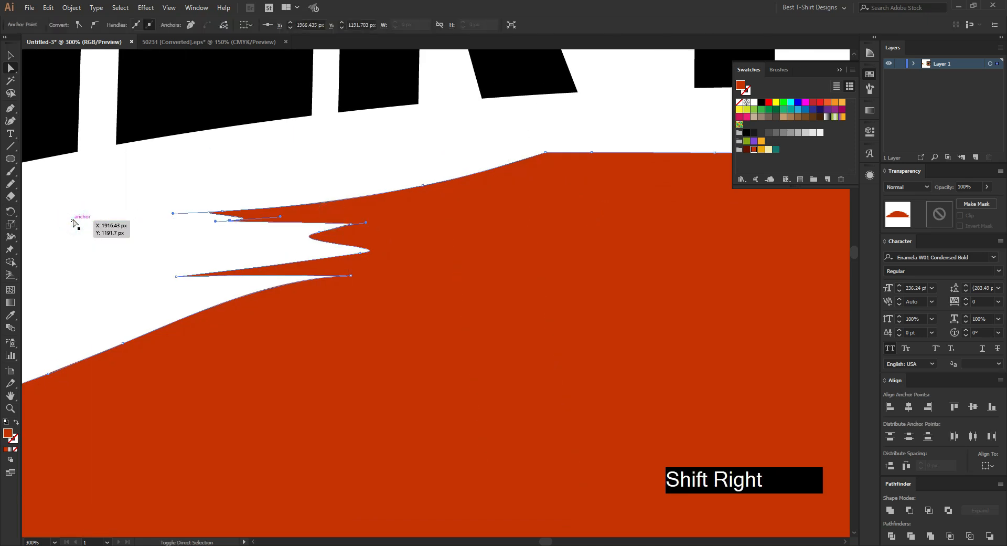
scroll(381, 238, down, 3)
key(v)
click(654, 260)
scroll(589, 257, down, 1)
click(607, 274)
scroll(599, 274, down, 1)
click(641, 337)
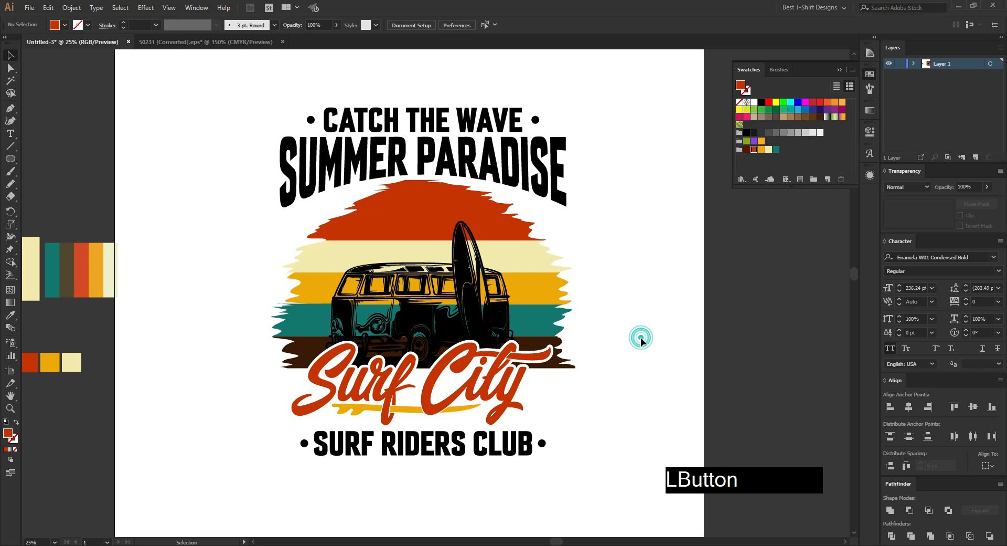
Expand the arched "Summer Paradise" headline and fill it with the cream sampled from the sunset stripe.
drag(546, 188, 546, 193)
click(71, 8)
click(90, 132)
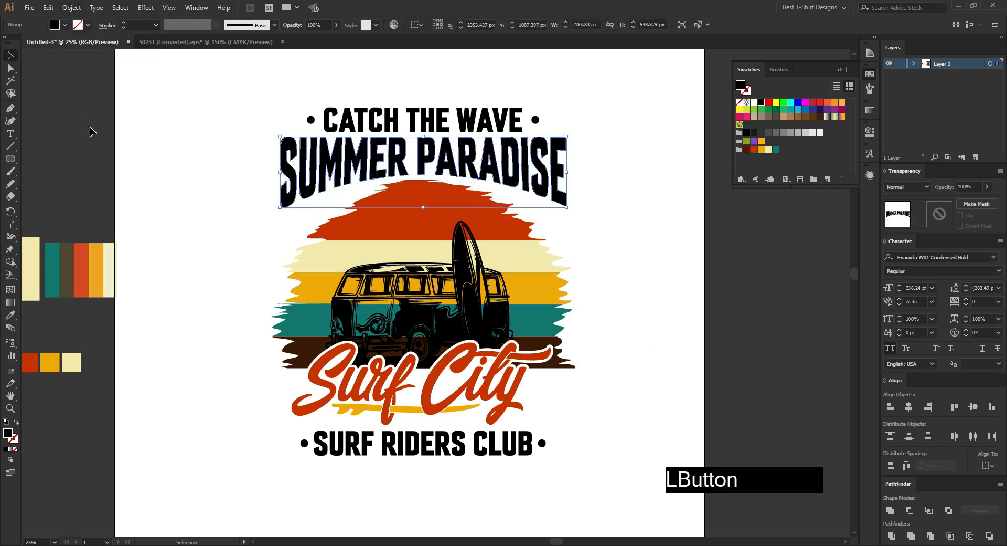
key(i)
click(548, 319)
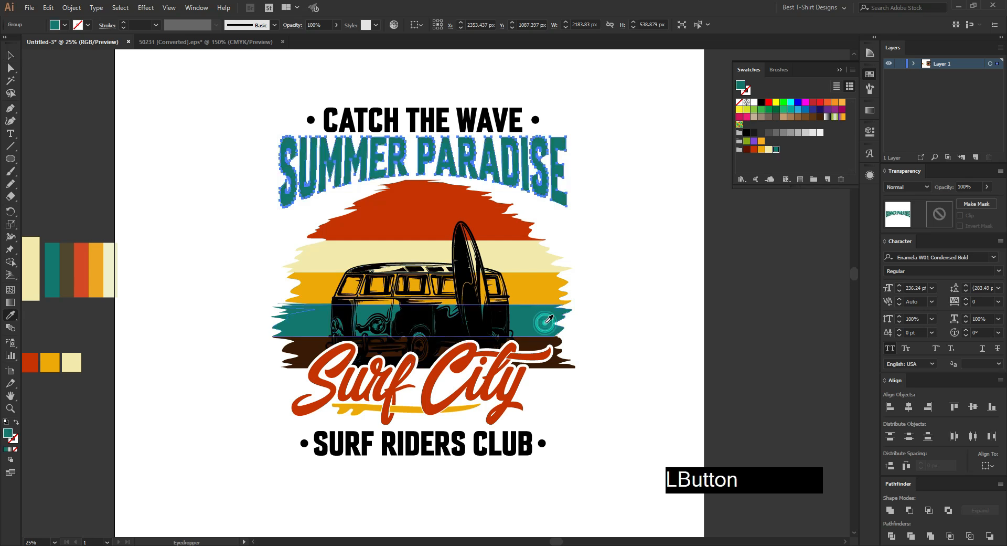
click(528, 260)
Fill "Catch the Wave" and its dots with the teal sampled from the sunset stripe.
key(v)
click(490, 114)
key(i)
click(540, 310)
Recolour "Surf Riders Club" and its dots with the teal of the sunset stripe.
key(v)
click(494, 443)
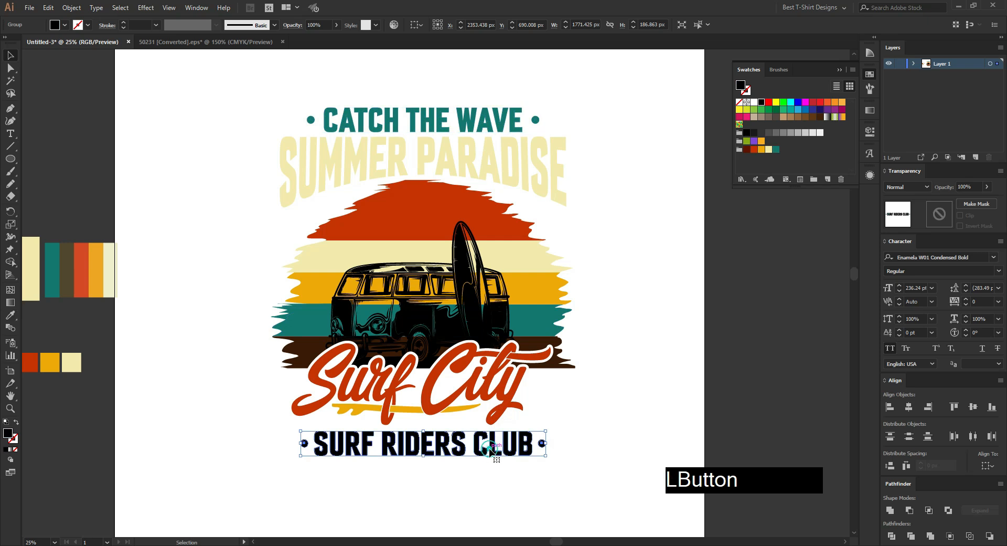
key(i)
click(513, 262)
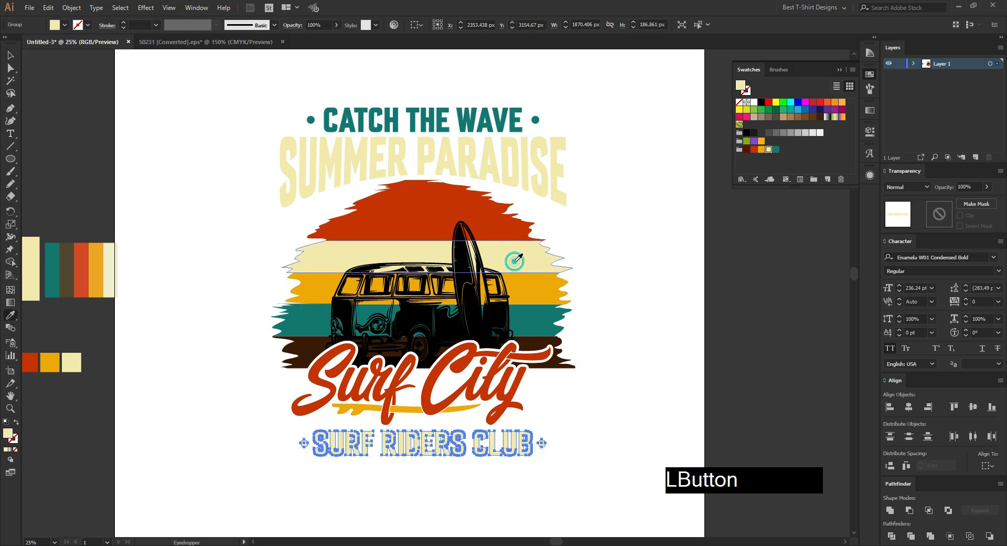
click(540, 321)
key(v)
click(602, 427)
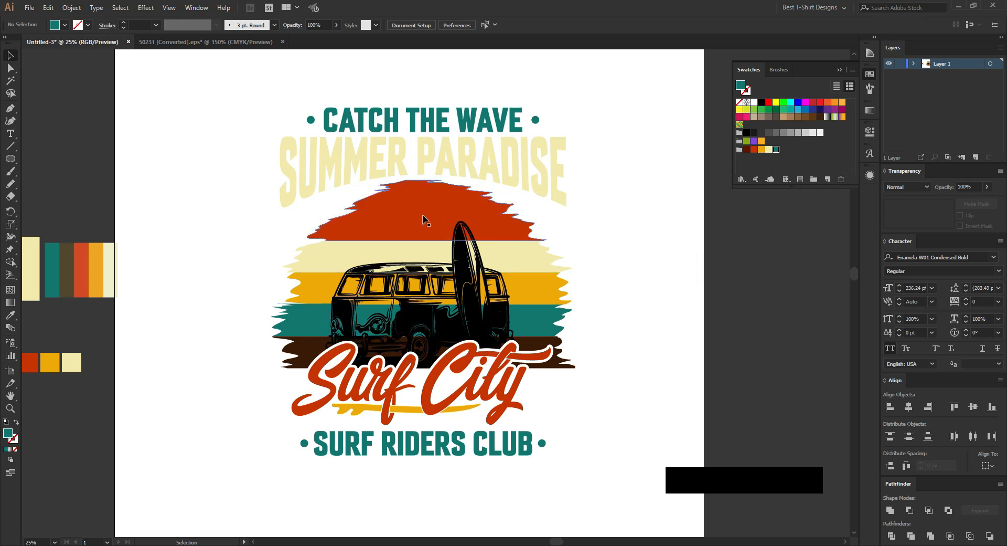
Isolate the van and surfboard artwork within its nested group and unite it into one solid silhouette.
alt+scroll(462, 302, up, 1)
double_click(466, 304)
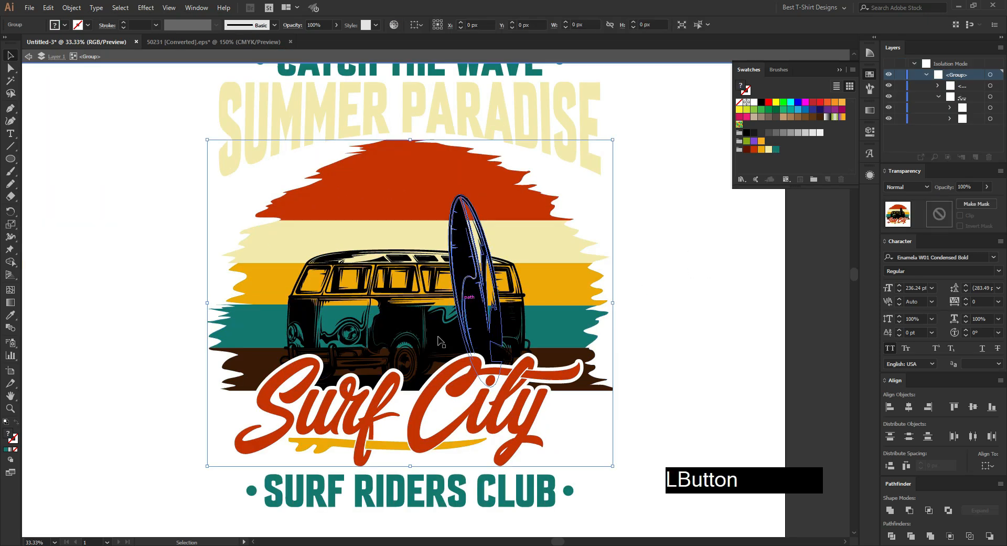
alt+scroll(395, 287, up, 2)
click(395, 288)
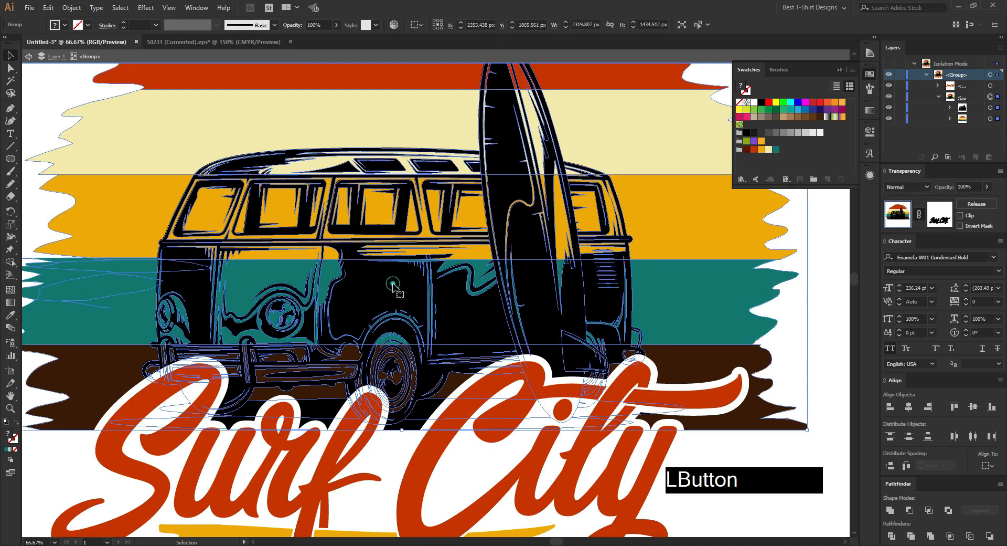
double_click(394, 287)
alt+scroll(394, 286, down, 1)
click(394, 286)
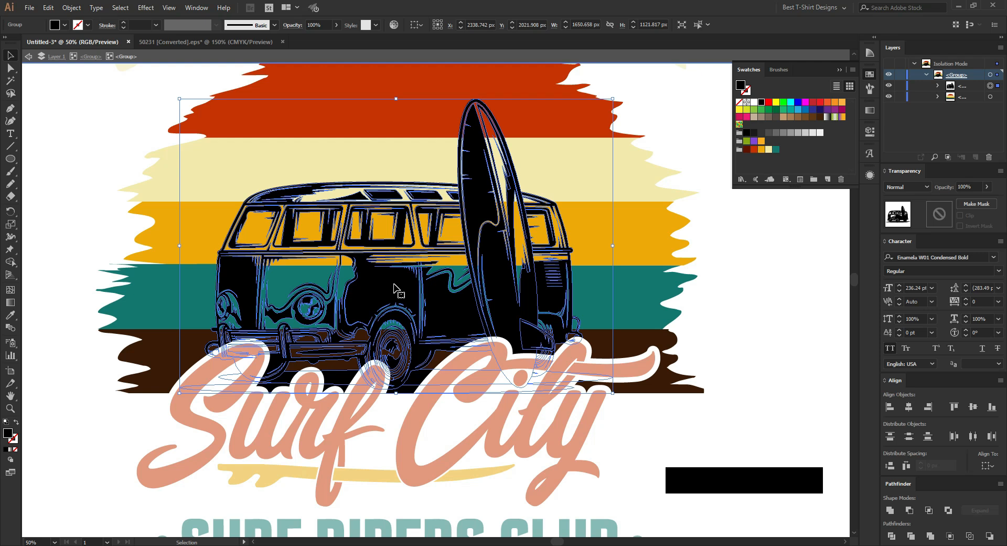
key(ctrl)
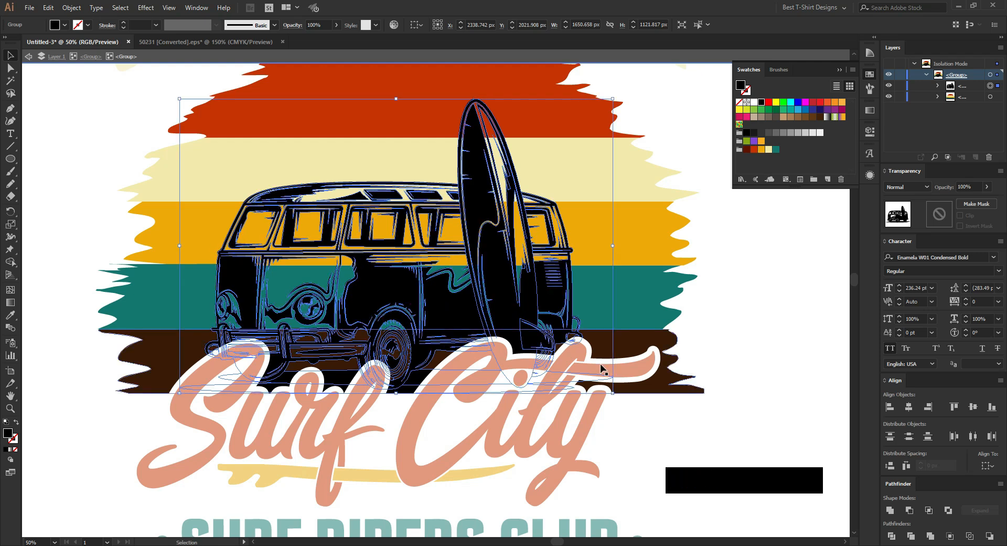
click(928, 535)
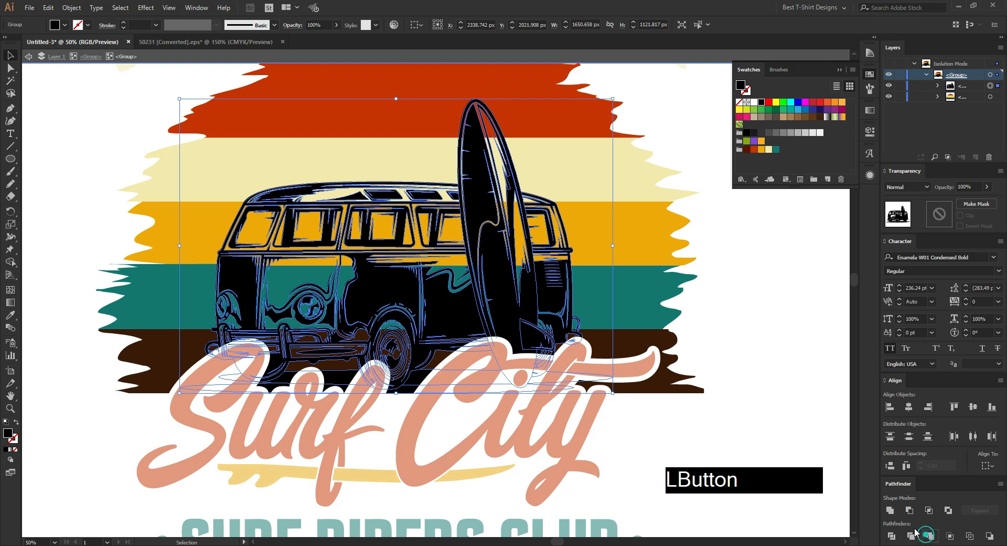
click(890, 509)
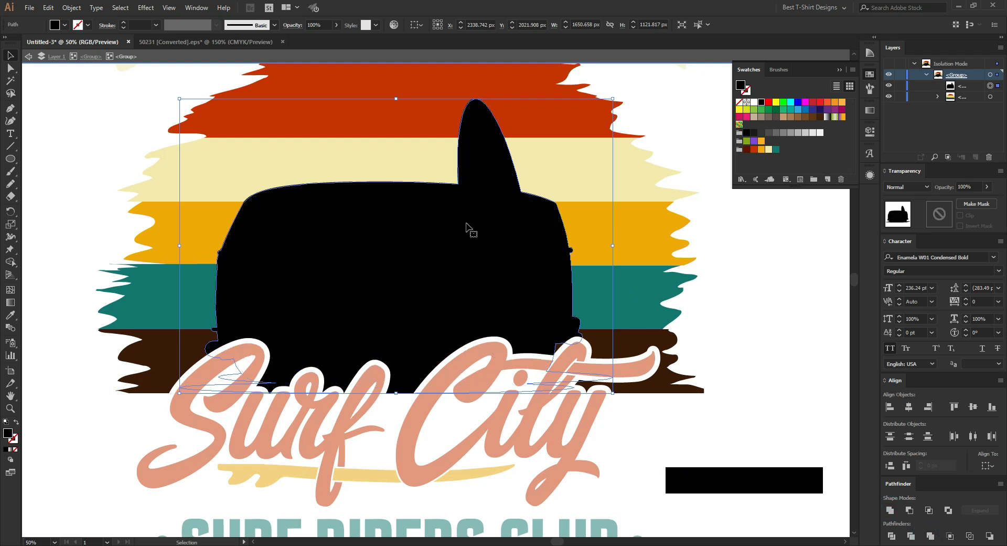
Fill the van and surfboard silhouette with the red sampled from the top sunset stripe.
scroll(434, 253, up, 3)
key(i)
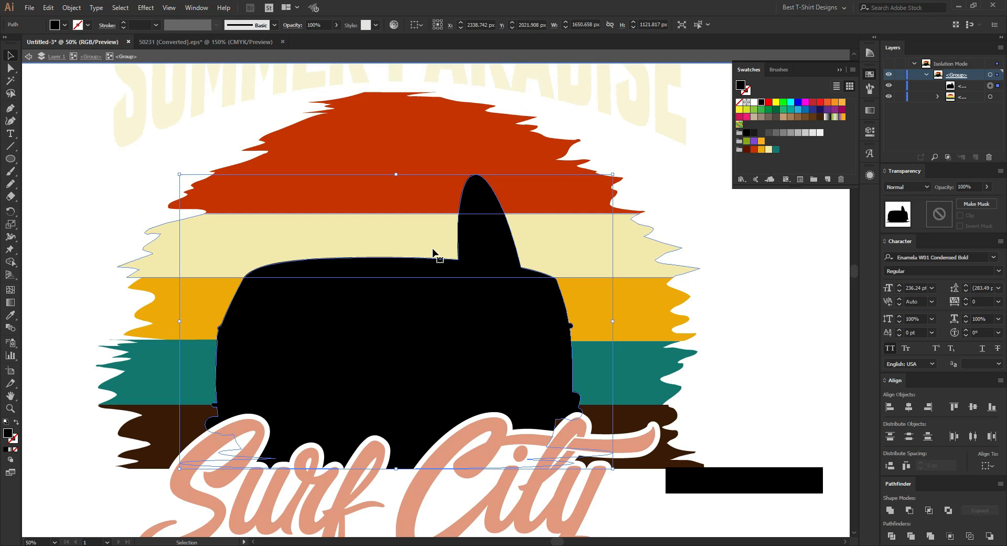
click(418, 166)
key(v)
click(713, 259)
Isolate the red silhouette and paste the van and surfboard line art in place on top of it.
scroll(513, 265, down, 1)
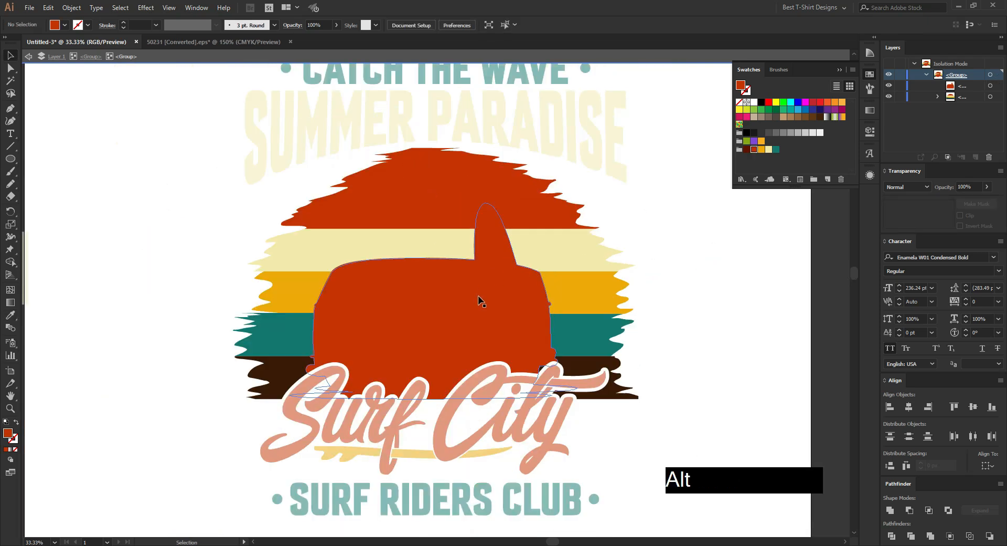
click(479, 300)
key(ctrl)
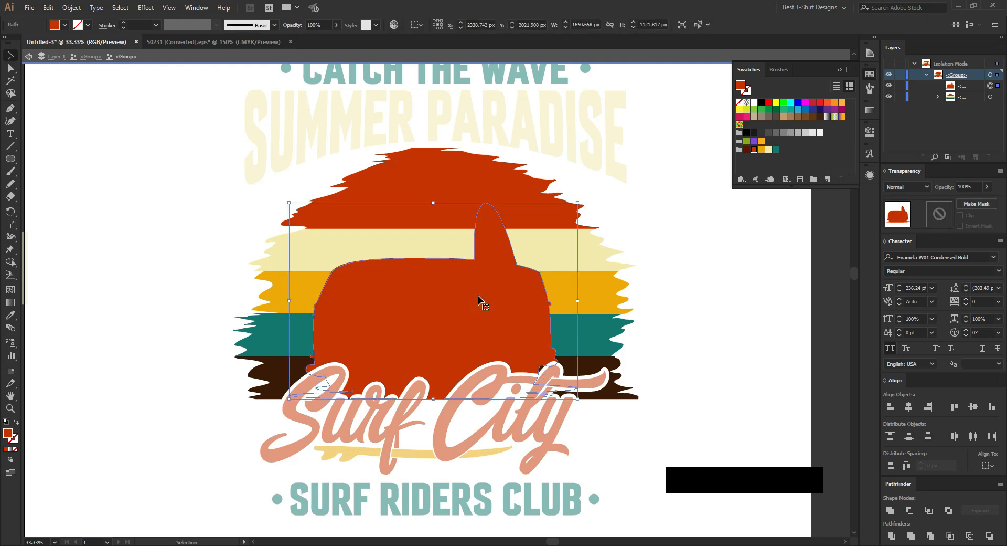
double_click(478, 300)
click(664, 333)
click(478, 320)
key(ctrl+f)
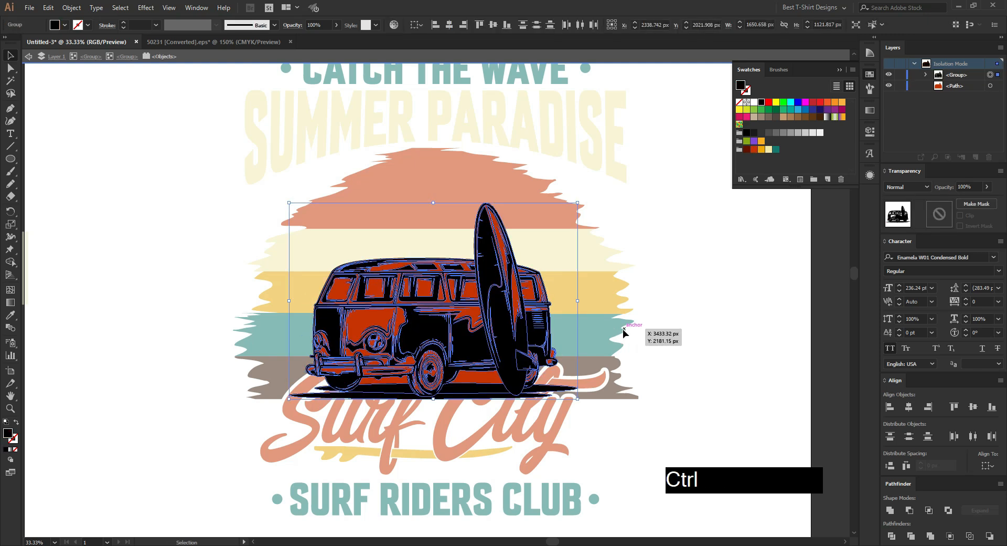
alt+scroll(479, 385, up, 1)
click(751, 308)
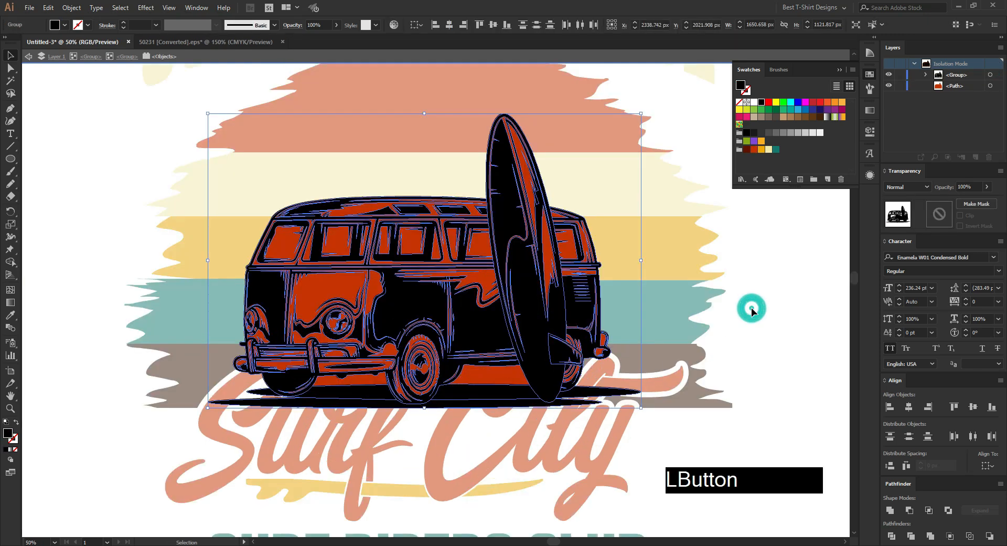
Cut away the red silhouette areas beneath the van, between the wheels and the ground shadow, with the Shape Builder tool.
click(531, 296)
shift+click(497, 377)
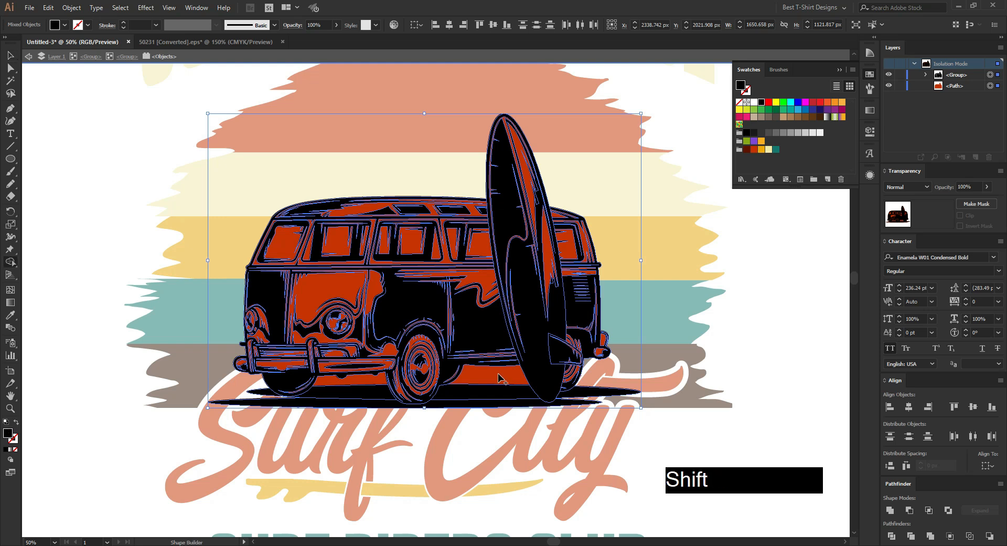
key(shift+m)
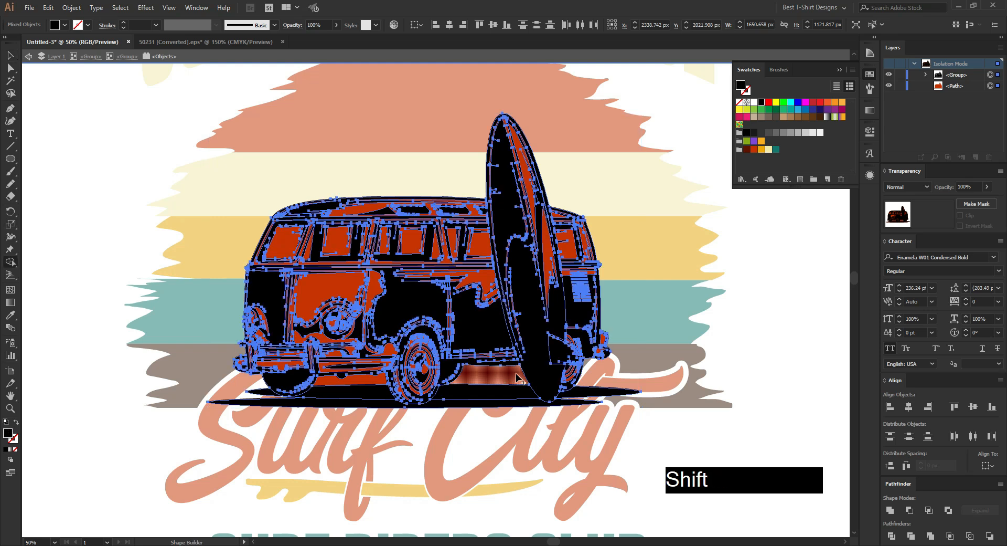
alt+click(481, 443)
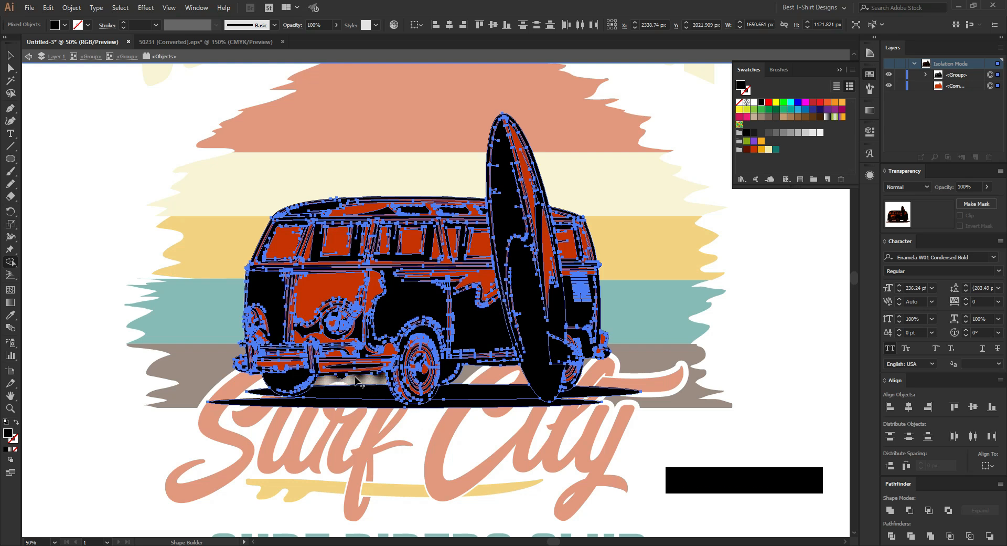
key(v)
click(676, 341)
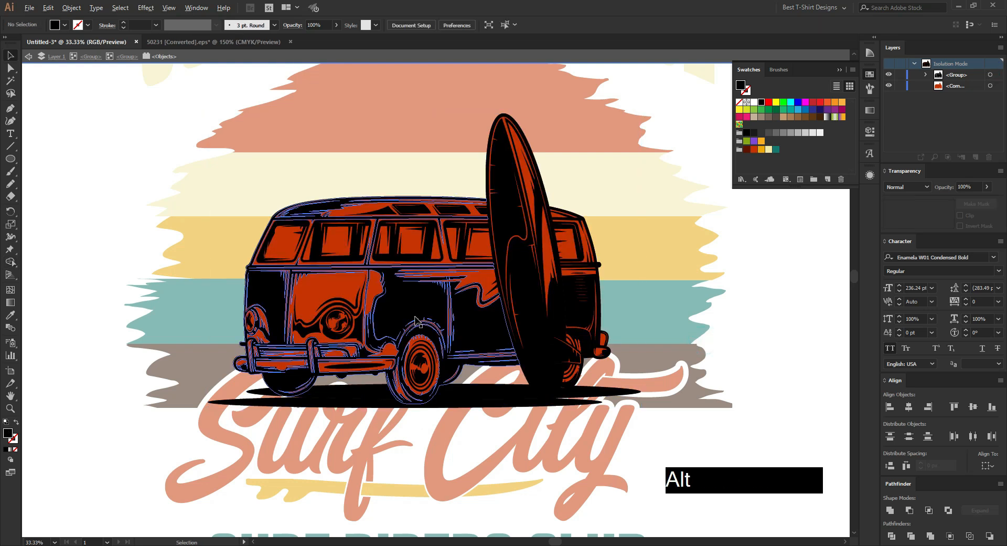
scroll(691, 315, down, 1)
click(691, 313)
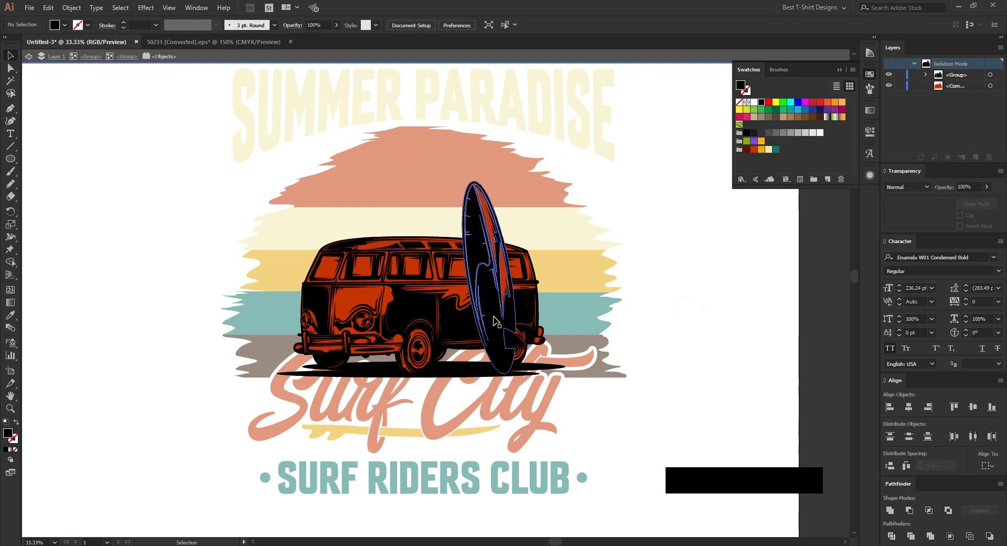
Move the black line art into a new opacity mask on the red silhouette, pasted in place with Clip turned off.
click(495, 321)
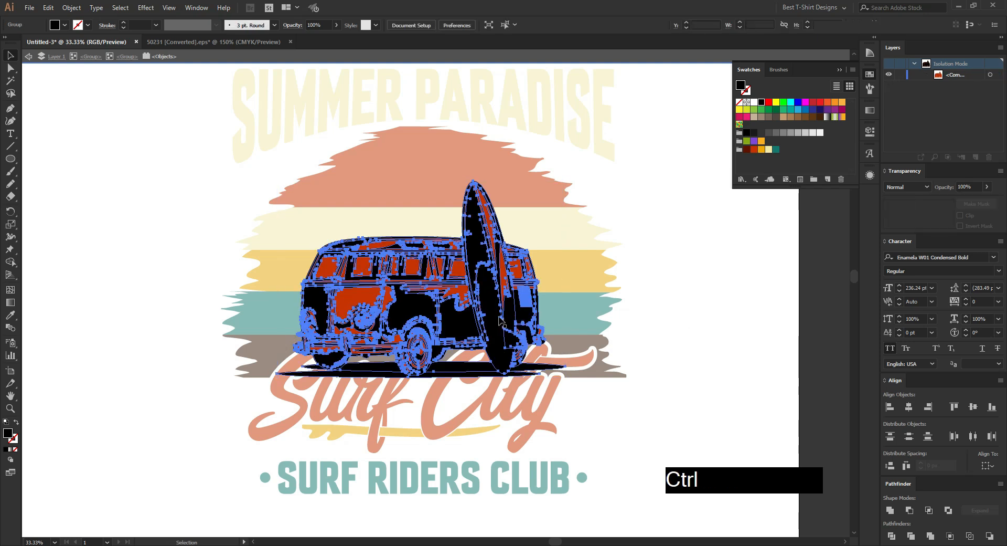
key(ctrl+8)
click(470, 298)
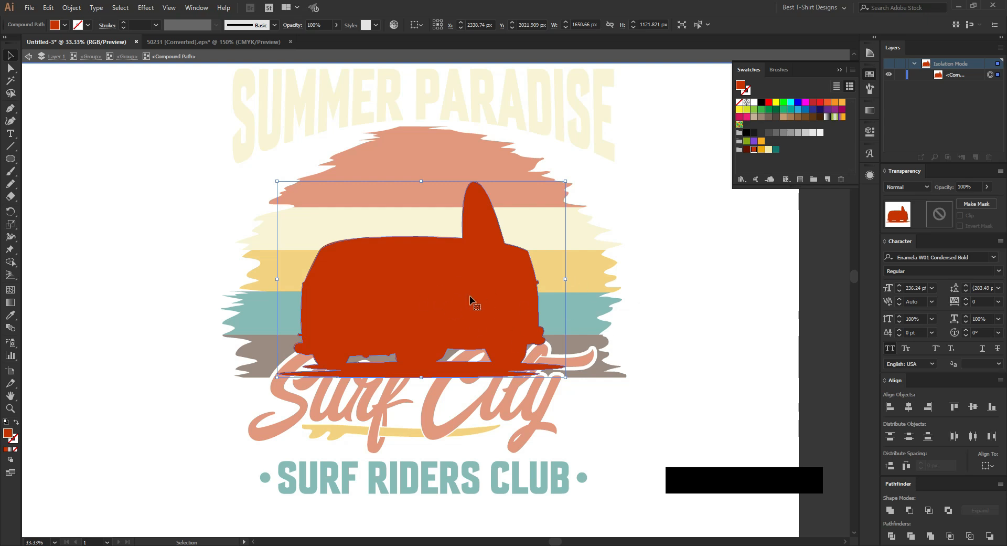
click(940, 214)
click(965, 215)
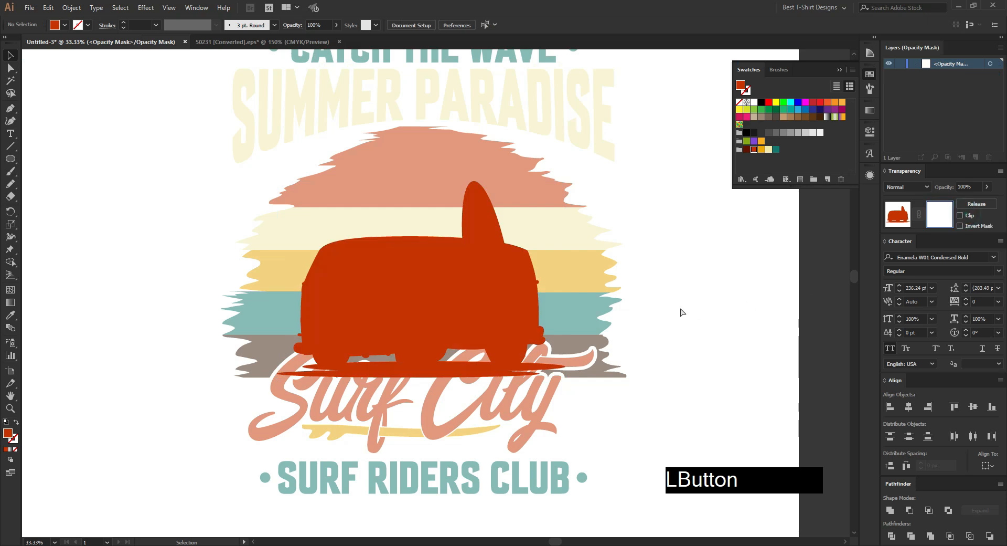
key(ctrl+f)
click(672, 307)
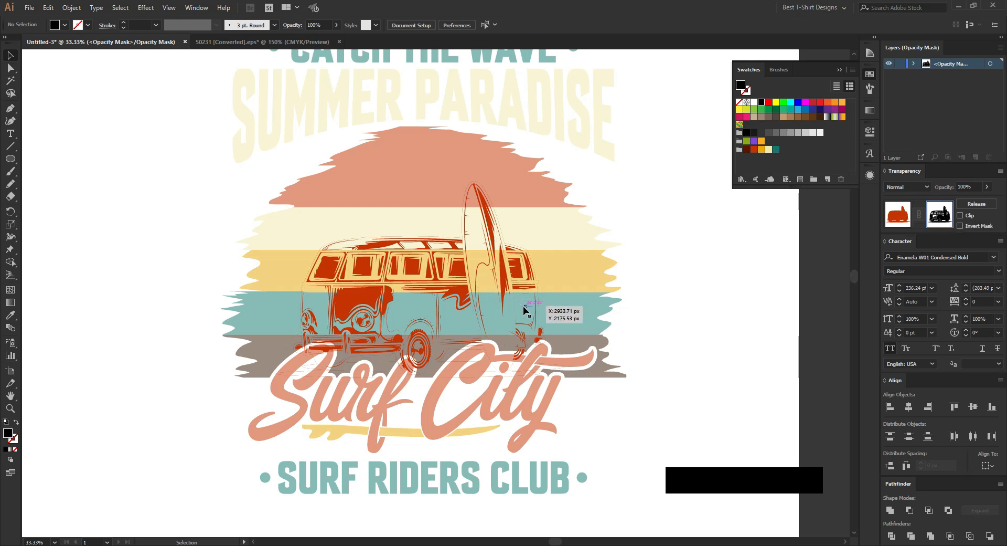
click(903, 211)
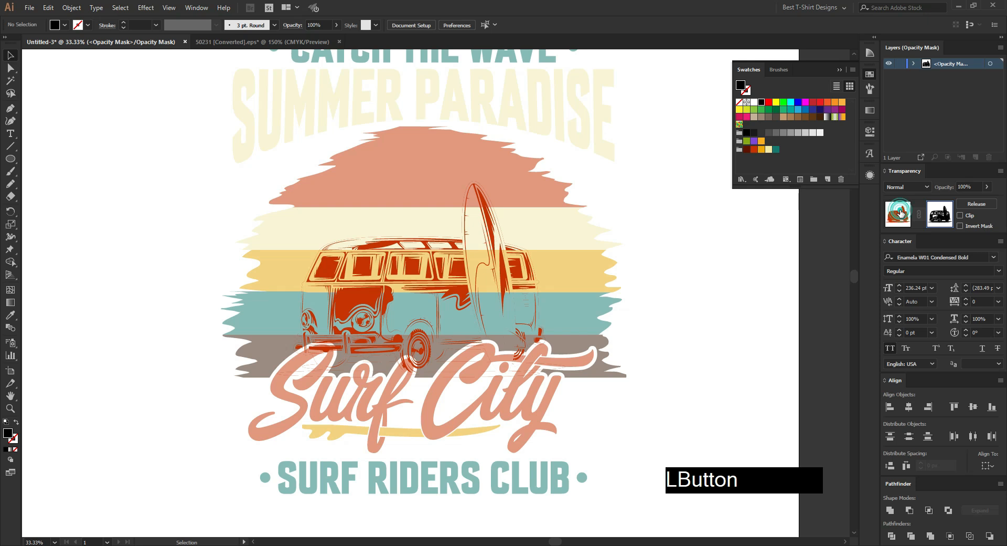
click(710, 305)
Paste the van and surfboard line art in place into the striped sunset group's existing opacity mask, and leave isolation.
click(585, 274)
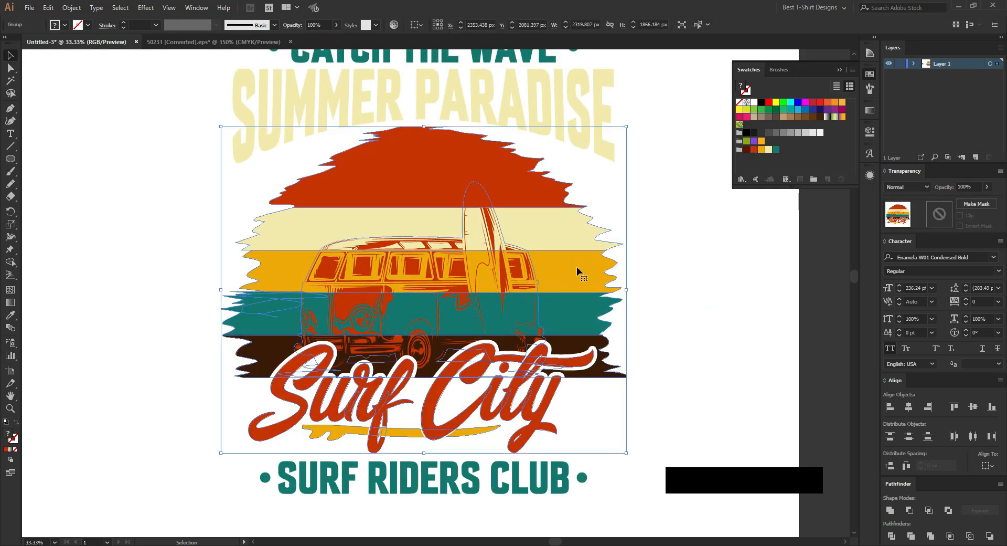
double_click(578, 271)
click(577, 270)
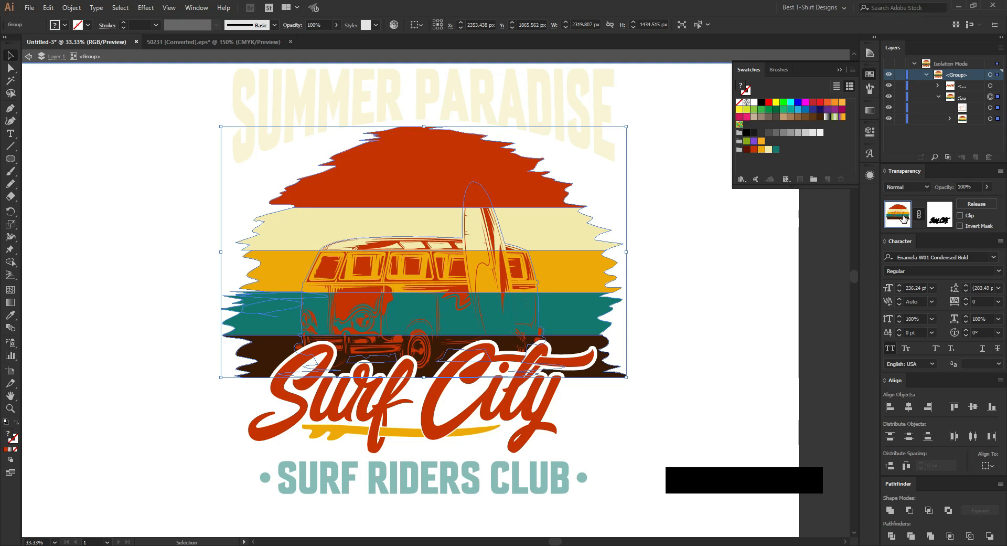
click(948, 215)
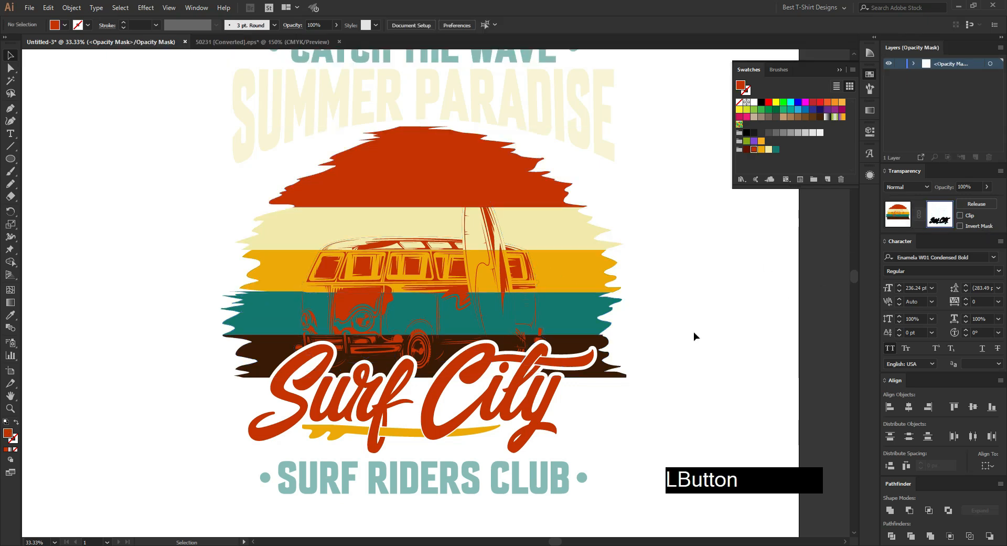
key(ctrl+f)
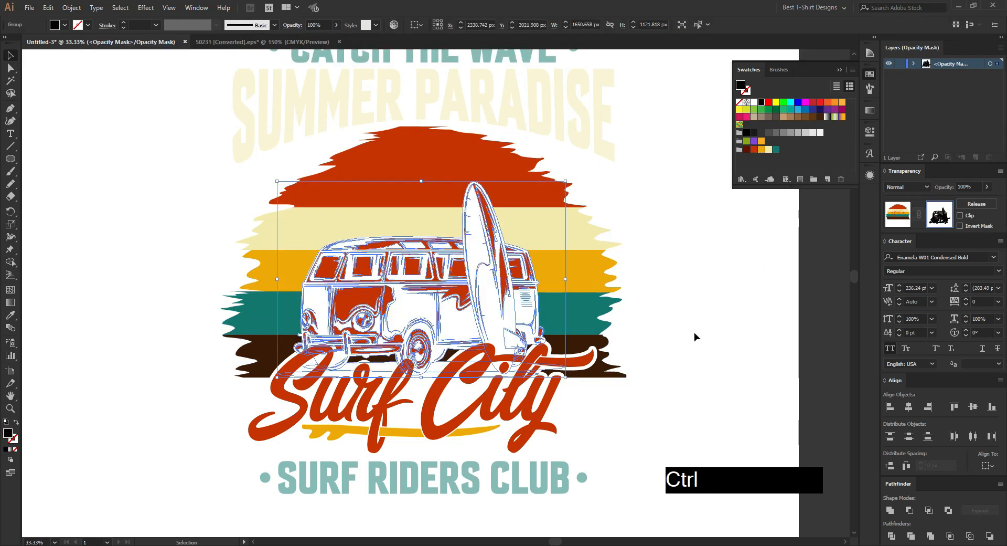
click(694, 332)
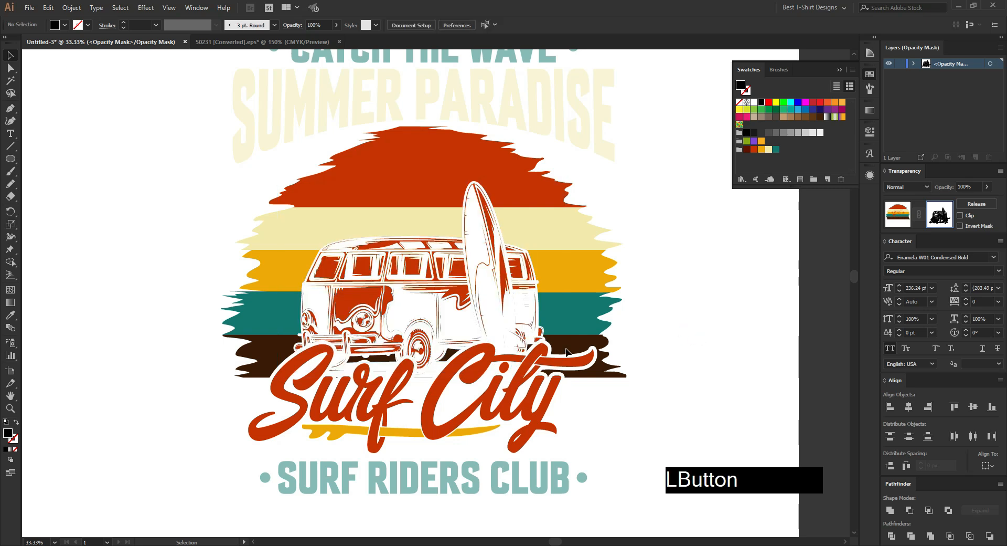
scroll(474, 307, up, 1)
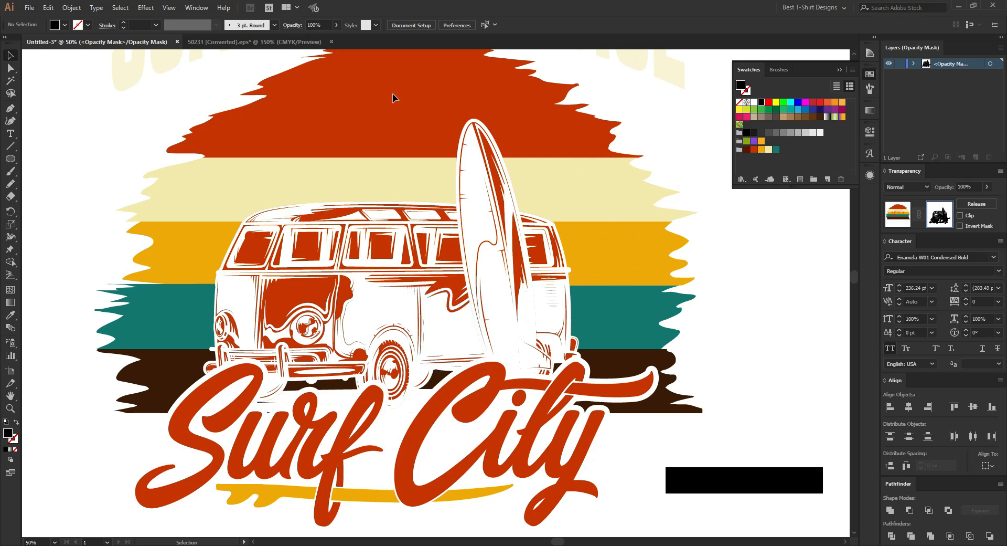
click(901, 215)
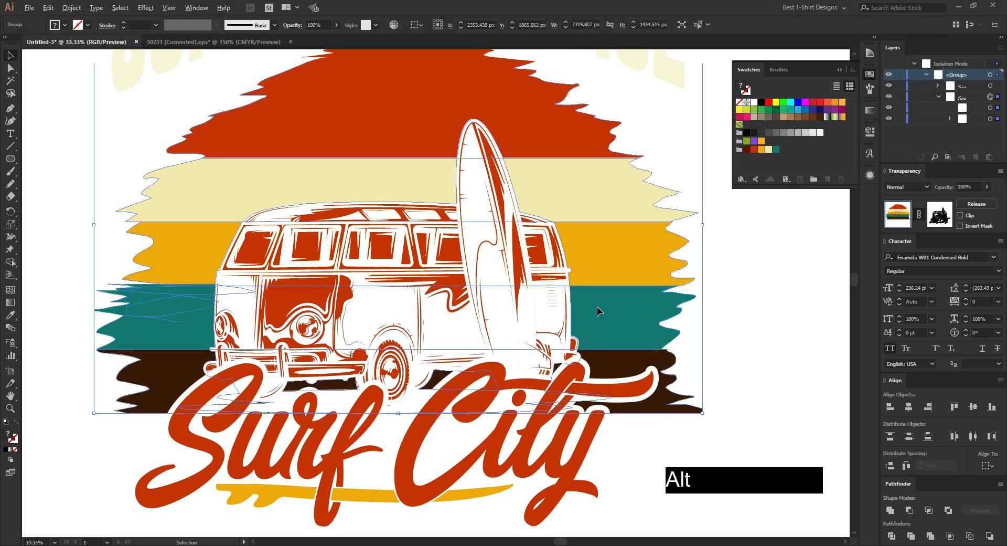
scroll(597, 306, down, 1)
click(670, 317)
scroll(601, 328, down, 1)
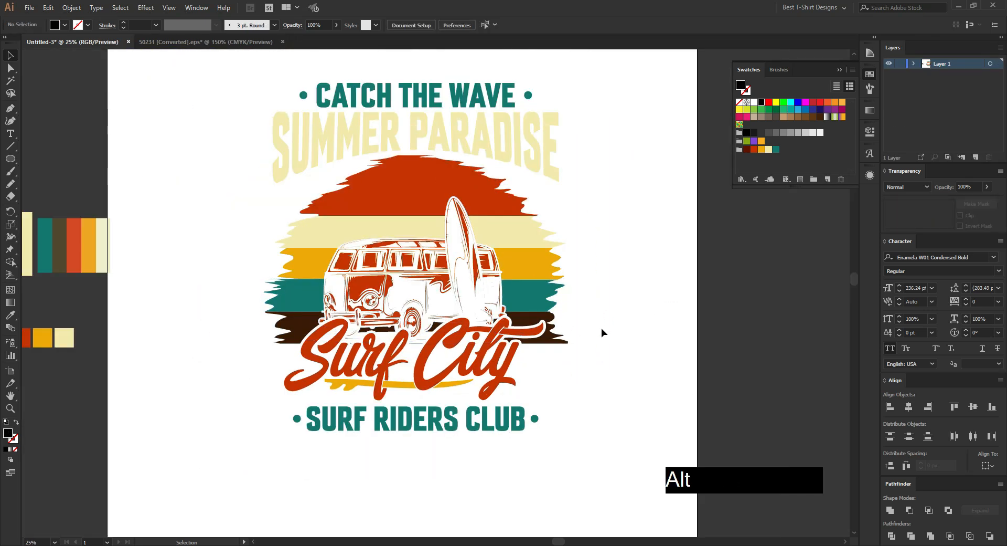
click(610, 328)
Draw a black background rectangle about 2808 by 3148 px around the whole design and send it to the back.
click(10, 158)
drag(10, 159, 42, 158)
drag(233, 77, 600, 488)
key(ctrl+shift+bracketleft)
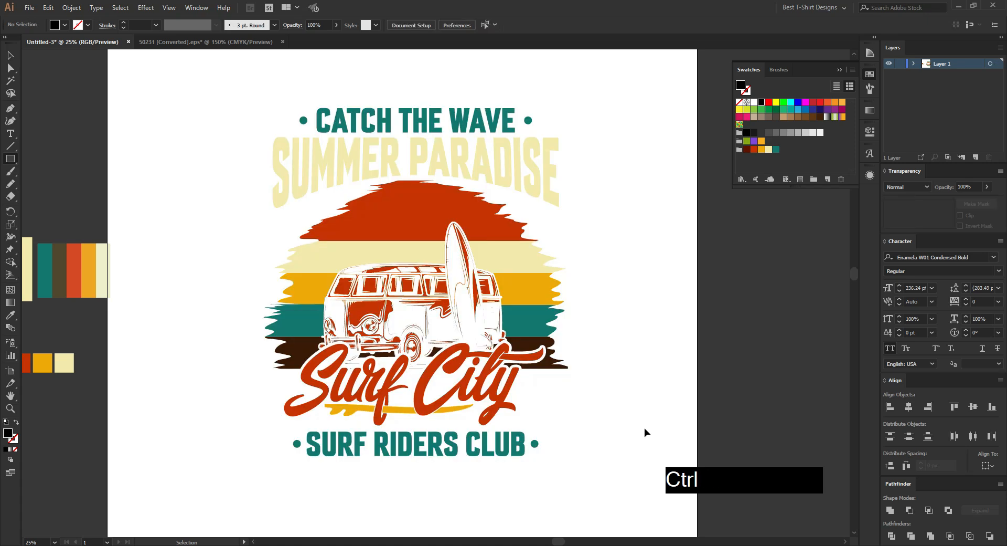
key(v)
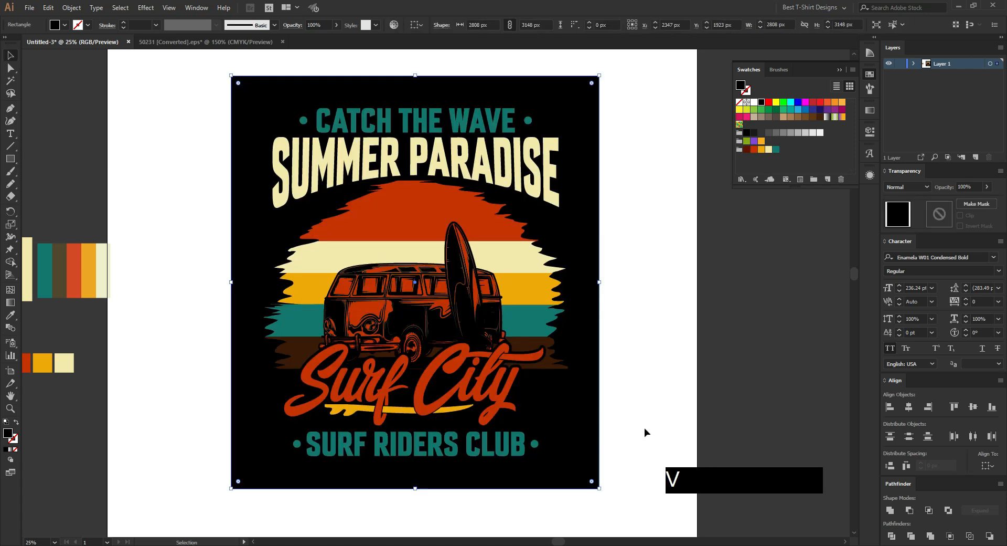
Fill the background rectangle with the dark brown sampled from the lowest sunset stripe.
key(i)
click(539, 347)
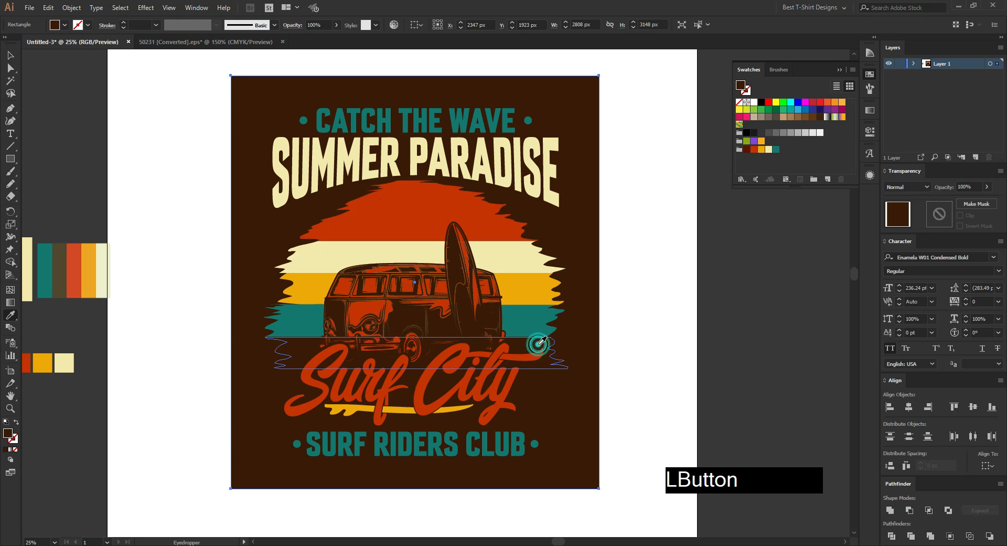
key(v)
click(647, 357)
scroll(476, 339, up, 1)
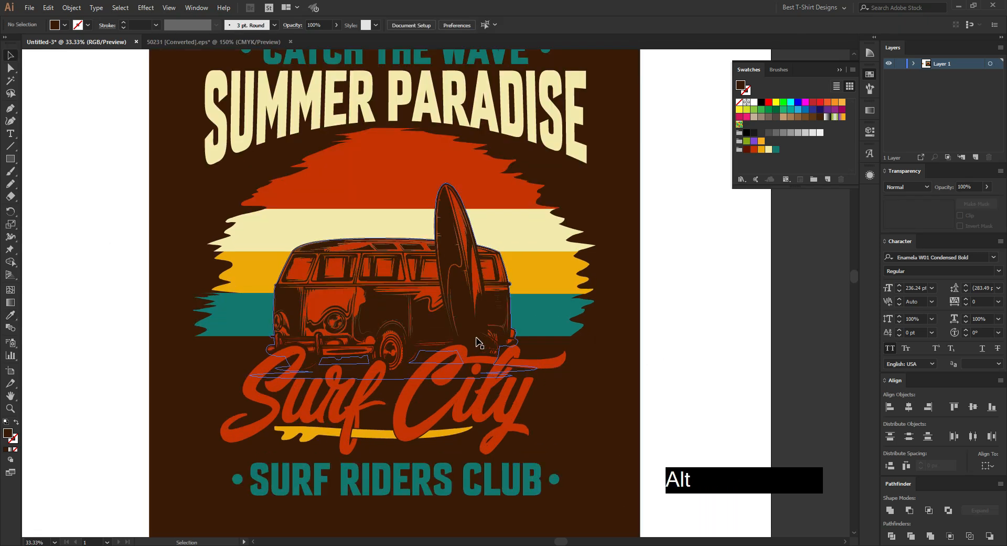
scroll(641, 352, down, 1)
click(641, 351)
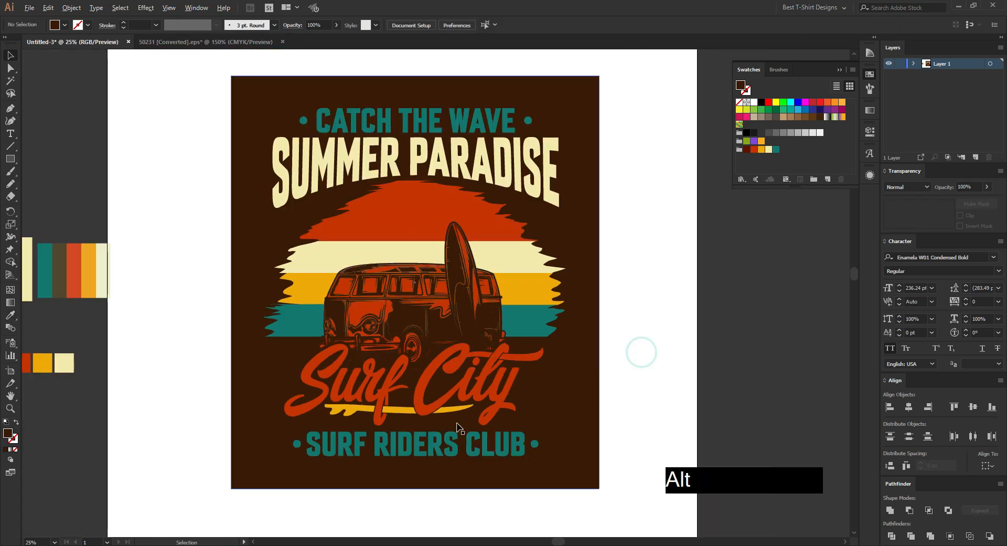
Move the brown background off the artwork to inspect the design on white, and undo the move.
scroll(416, 273, up, 1)
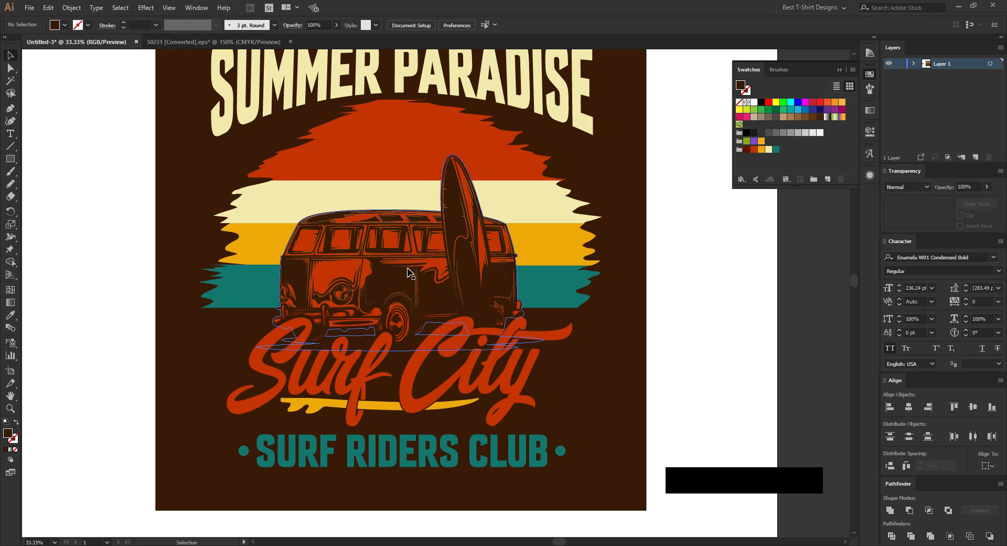
scroll(411, 276, down, 1)
drag(573, 213, 201, 217)
scroll(362, 271, up, 2)
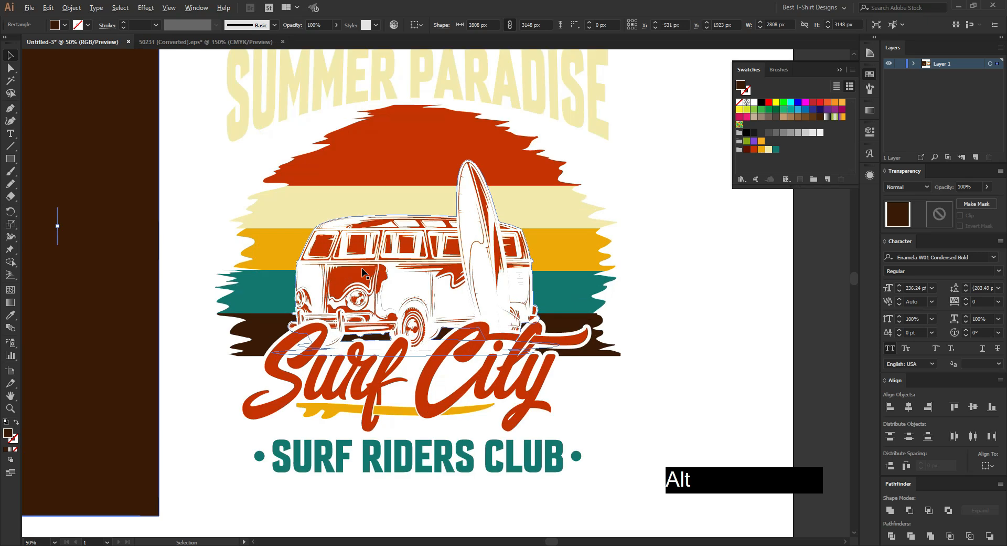
scroll(362, 271, up, 1)
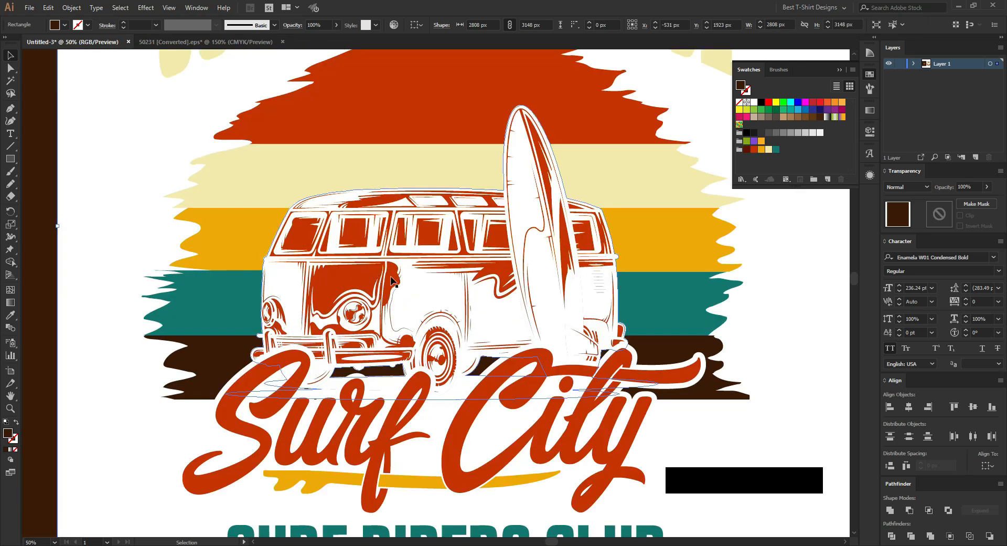
scroll(413, 258, down, 2)
key(ctrl+z)
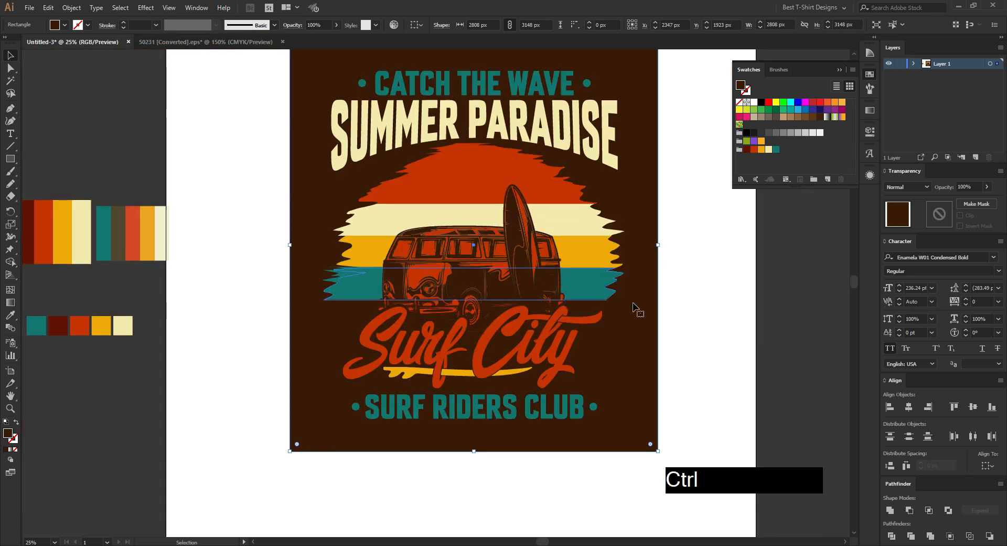
click(702, 320)
Isolate the red, cream and yellow stripes group nested inside the masked sunset group.
scroll(538, 183, up, 2)
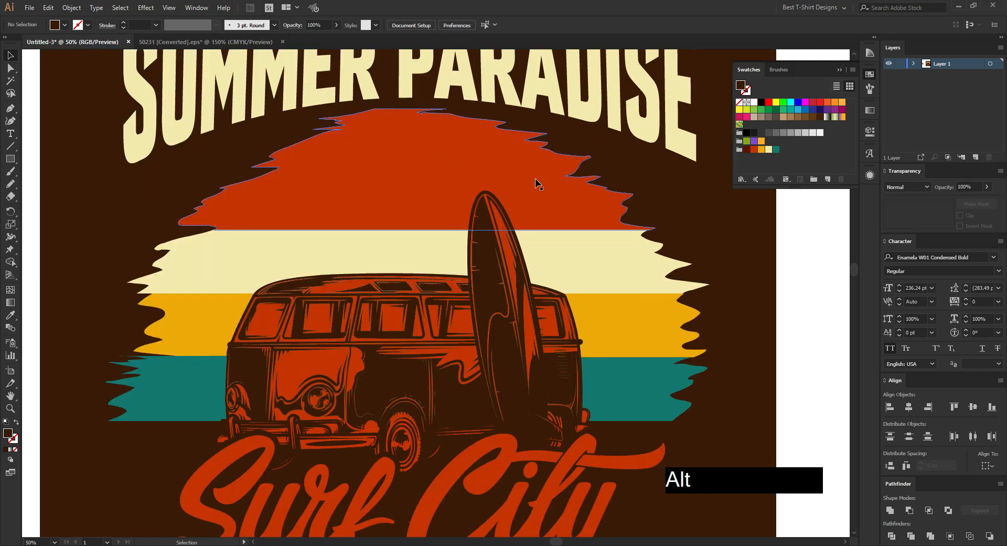
scroll(374, 178, down, 1)
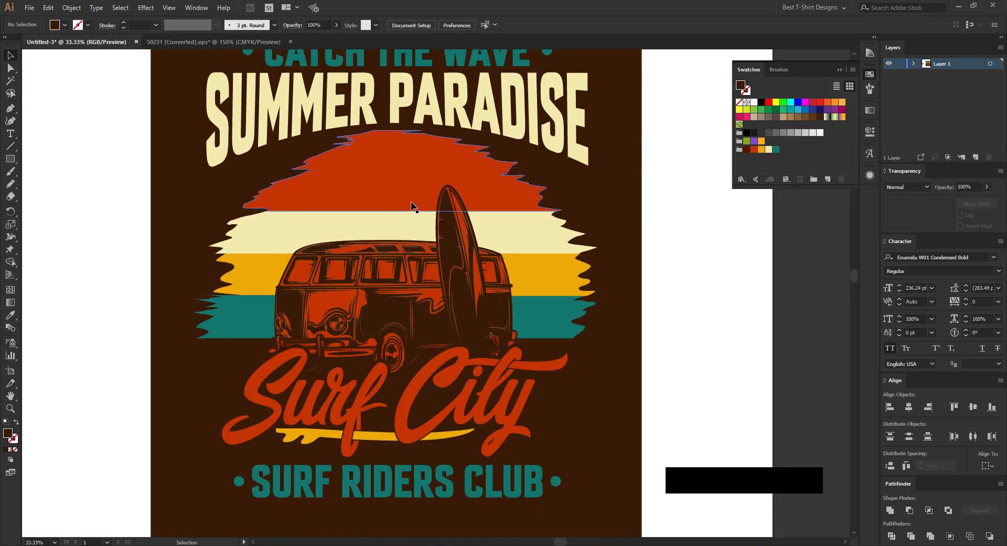
click(681, 299)
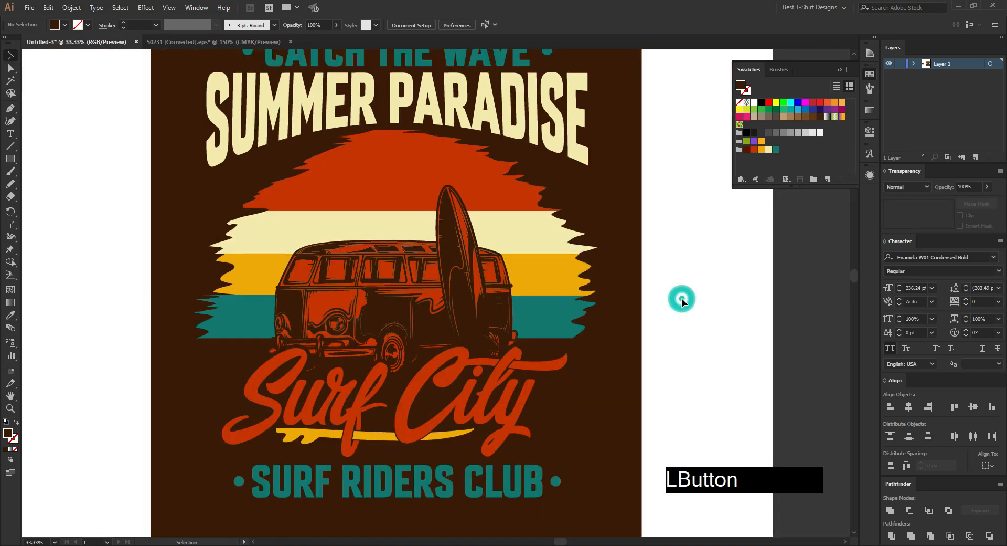
double_click(336, 193)
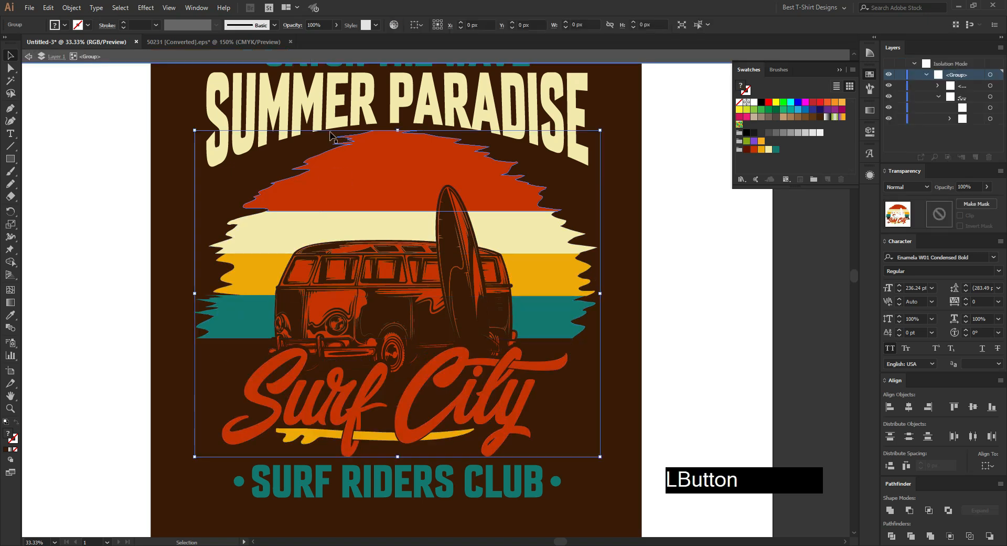
scroll(303, 124, up, 1)
double_click(366, 185)
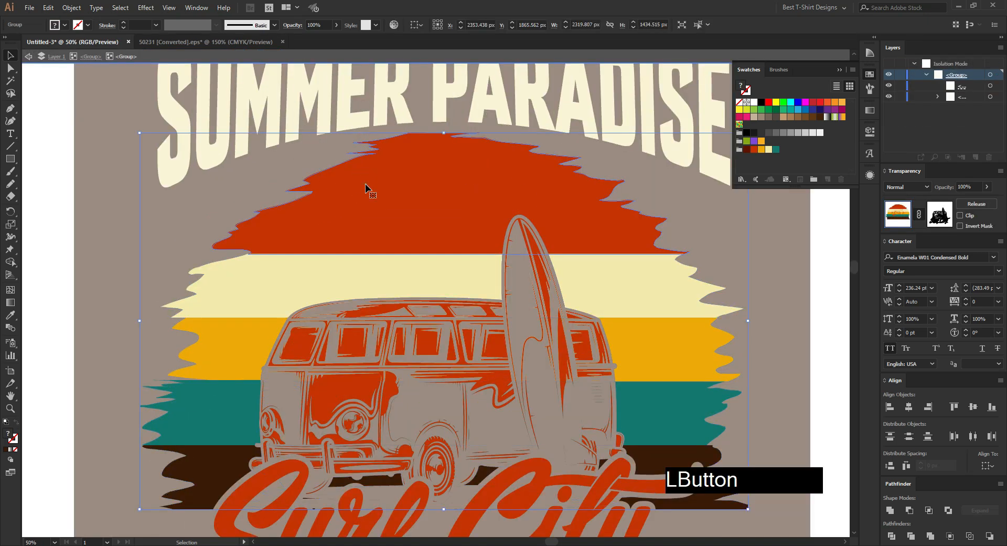
click(365, 185)
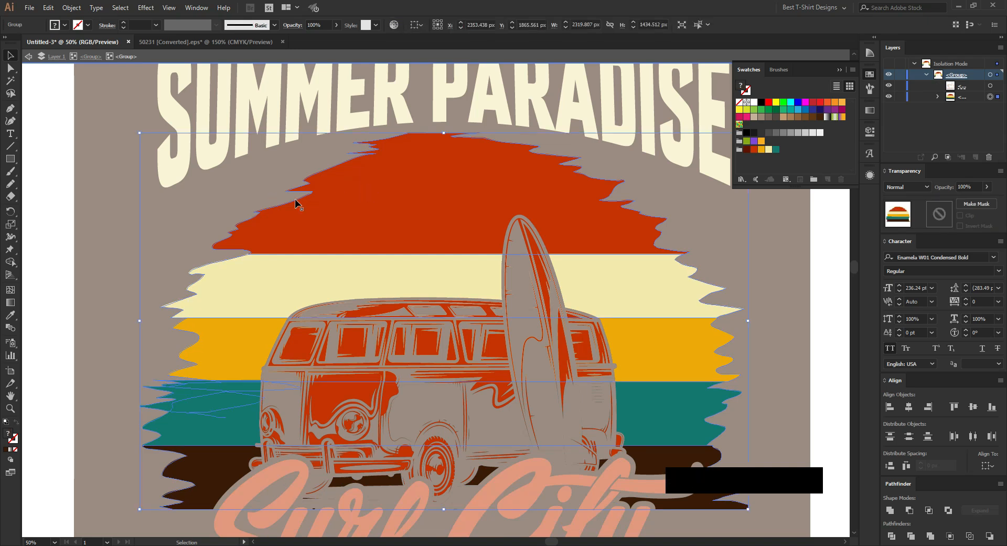
double_click(342, 204)
click(360, 199)
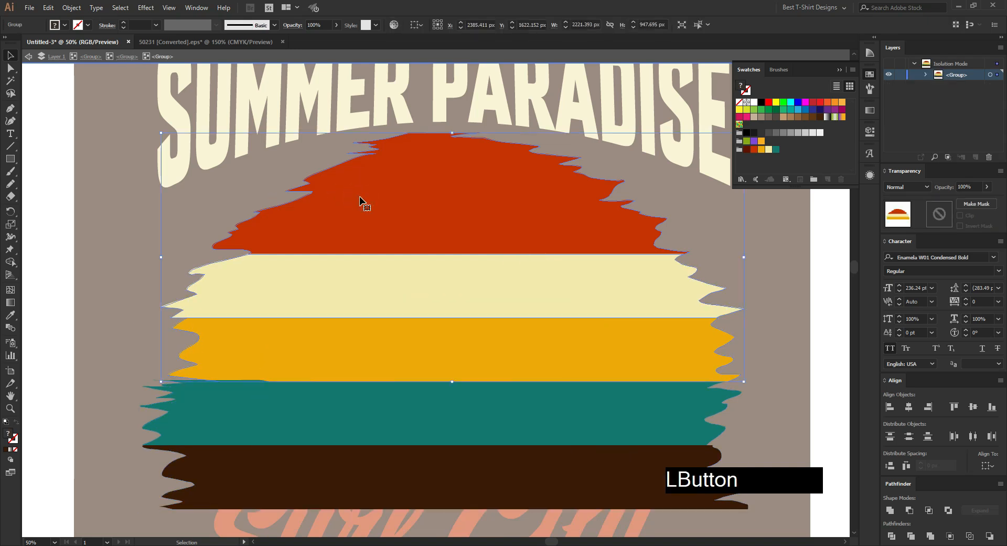
click(219, 200)
Draw a filled jagged shape about 1123 by 451 px with the Pencil tool, extending the red stripe's left edge outward.
key(n)
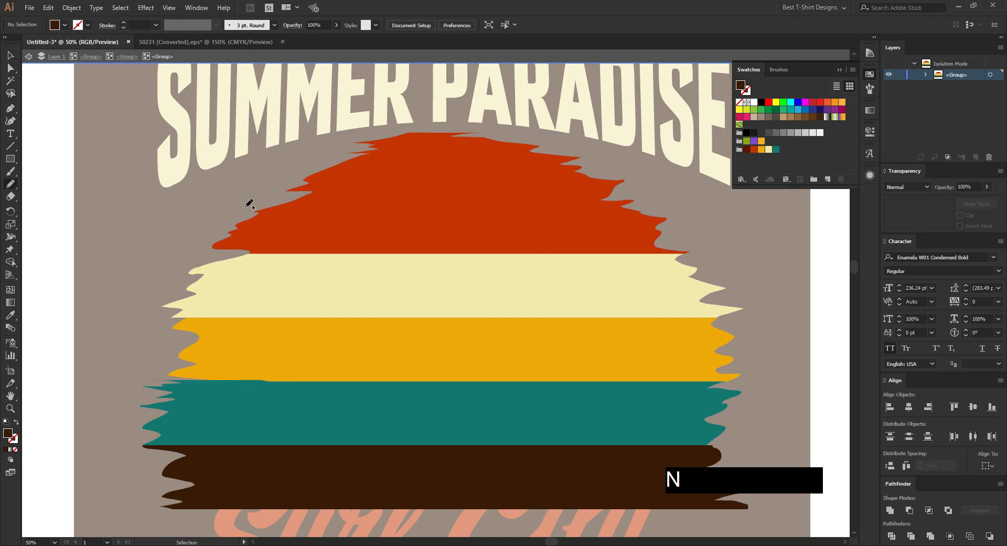
mouse_move(286, 253)
mouse_down()
mouse_move(167, 254)
mouse_move(191, 240)
mouse_up()
drag(259, 172, 309, 158)
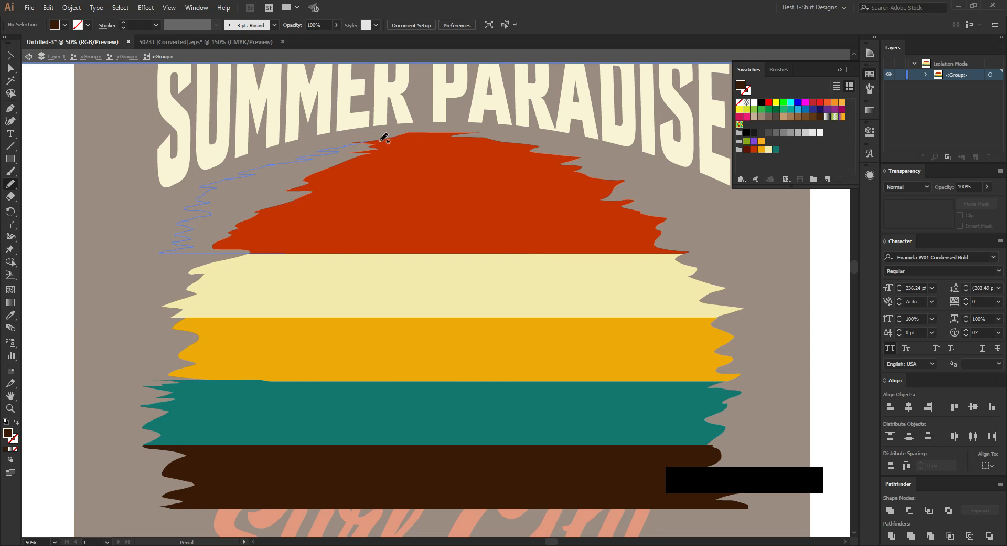
drag(358, 227, 235, 252)
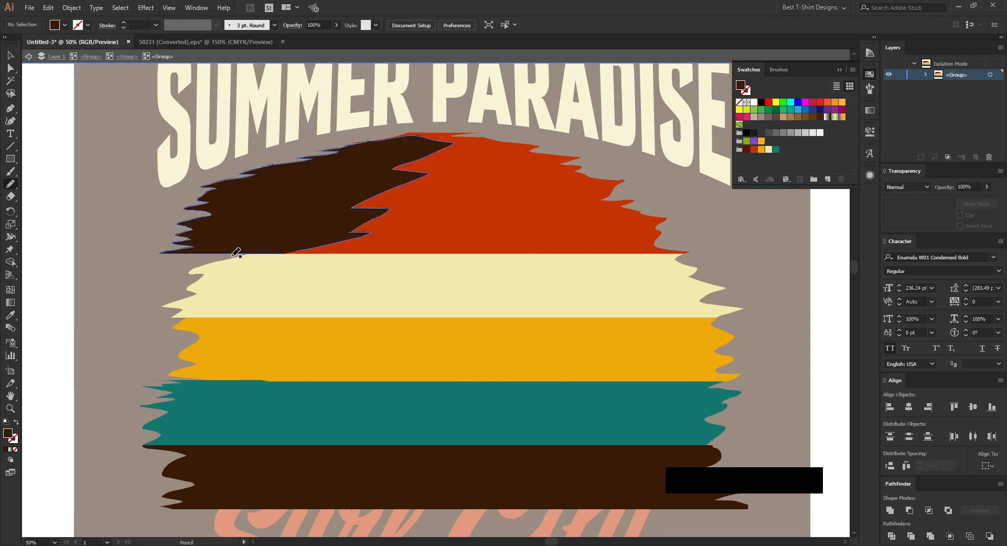
Duplicate the jagged shape onto the red stripe's right end, reflect it across the vertical axis and nudge it into line with the stripe.
key(v)
alt+scroll(246, 261, down, 1)
alt+drag(252, 233, 448, 231)
key(ctrl+r)
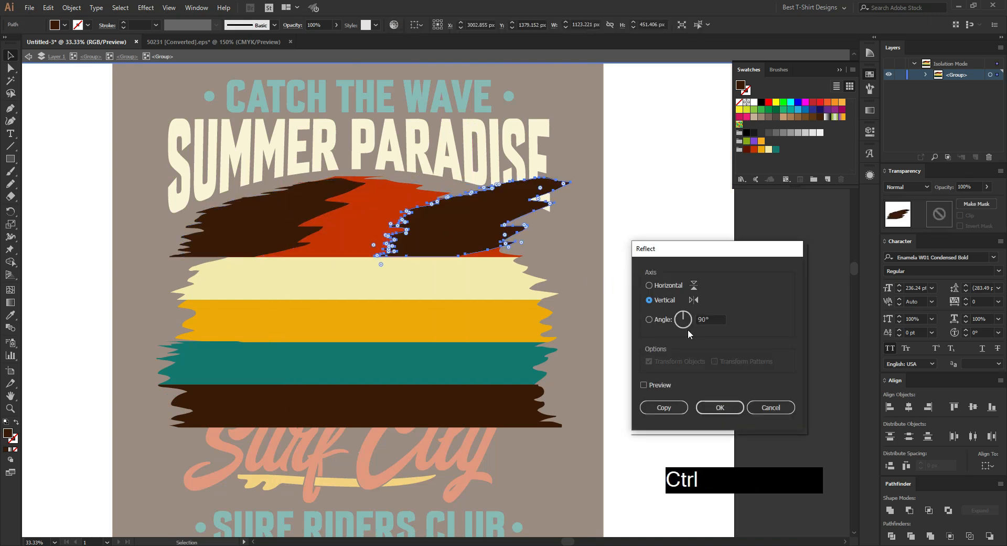
click(663, 384)
click(704, 406)
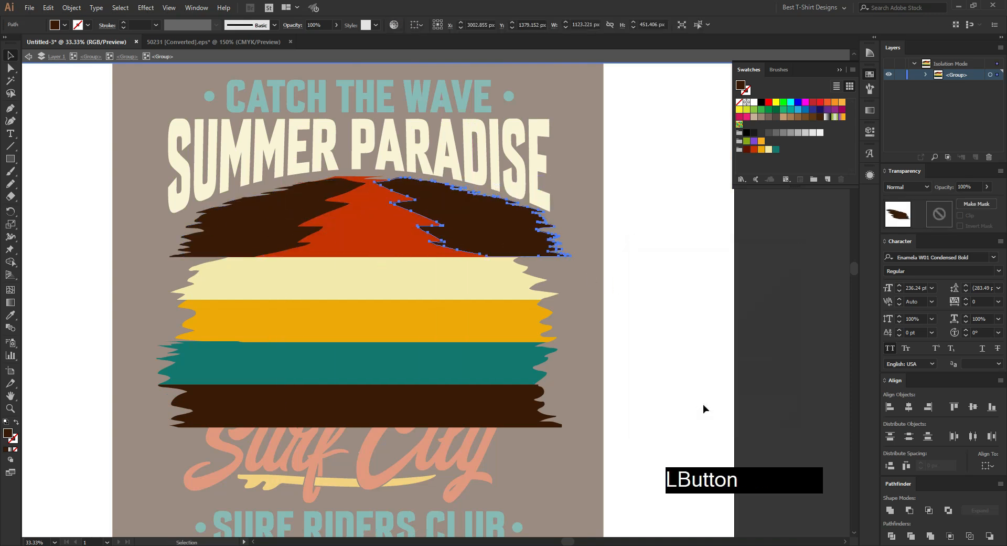
key(shift+Left)
key(Right)
key(Right)
key(Right)
key(Right)
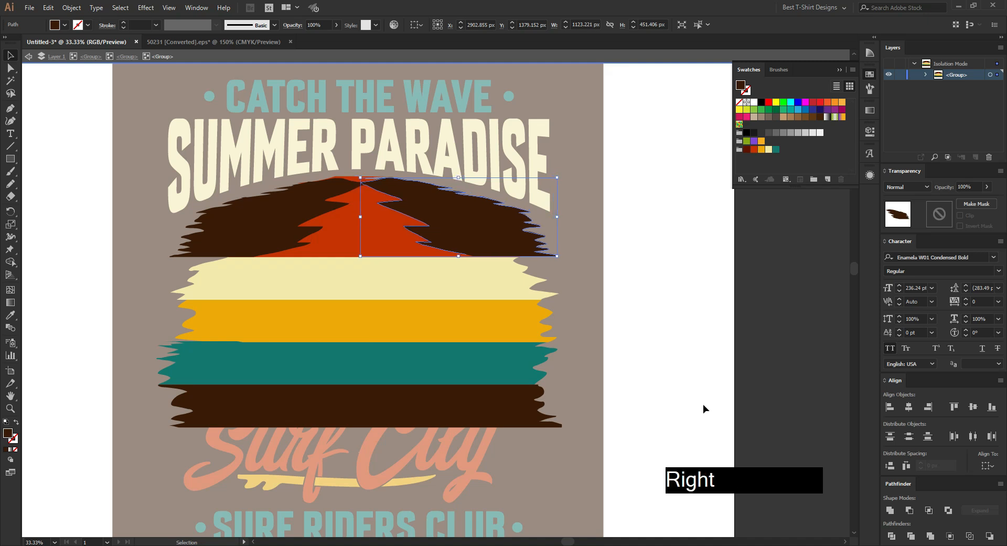
Fill both jagged extension shapes with the red sampled from the top sunset stripe.
shift+click(303, 223)
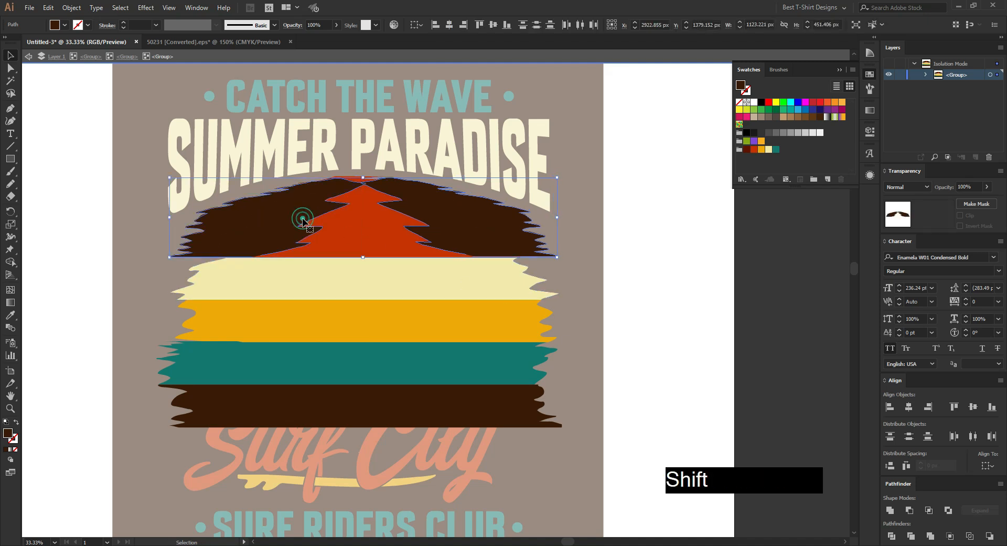
key(i)
click(355, 241)
key(v)
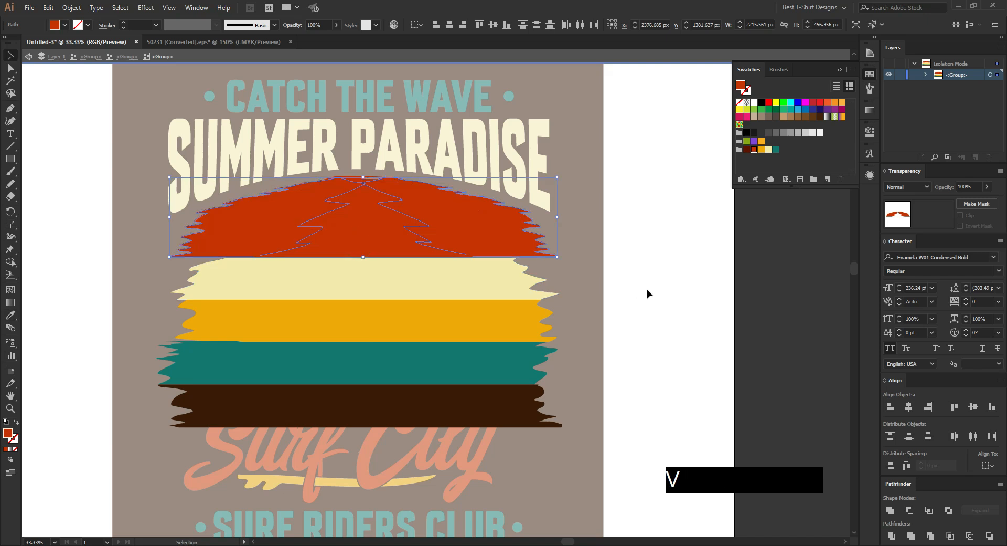
click(647, 289)
Sample the cream stripe's color and pencil a wider jagged shape about 2451 by 303 px over that stripe.
scroll(339, 298, up, 1)
click(315, 288)
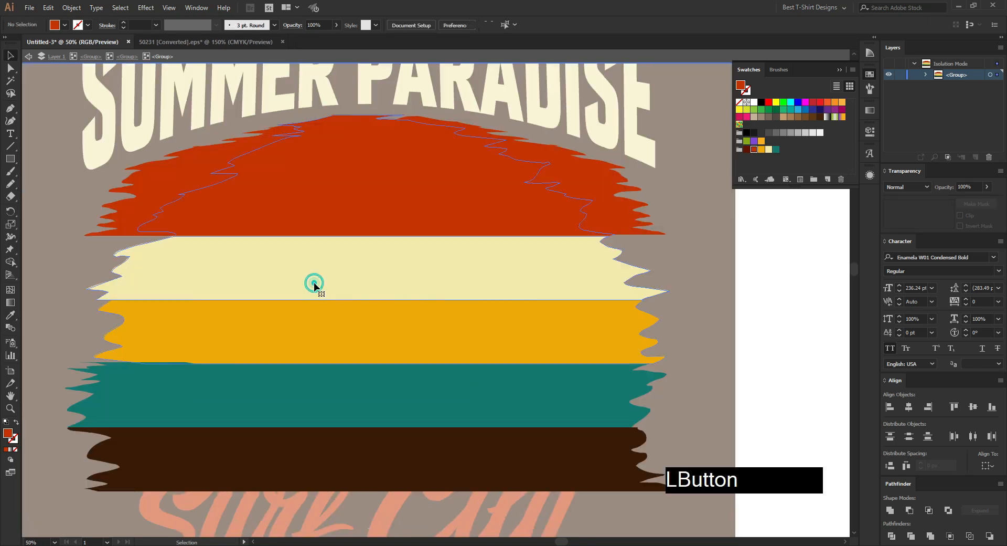
click(717, 327)
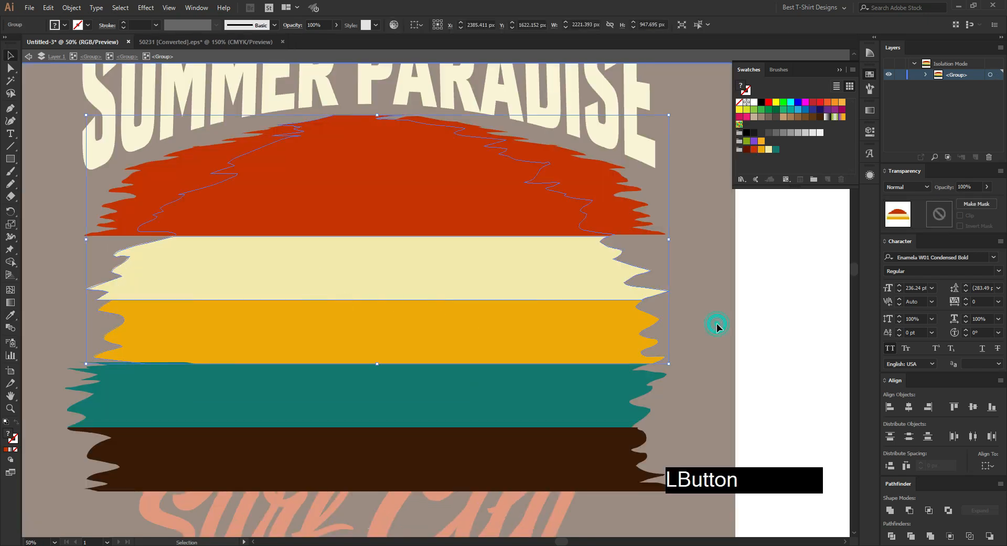
key(i)
click(580, 283)
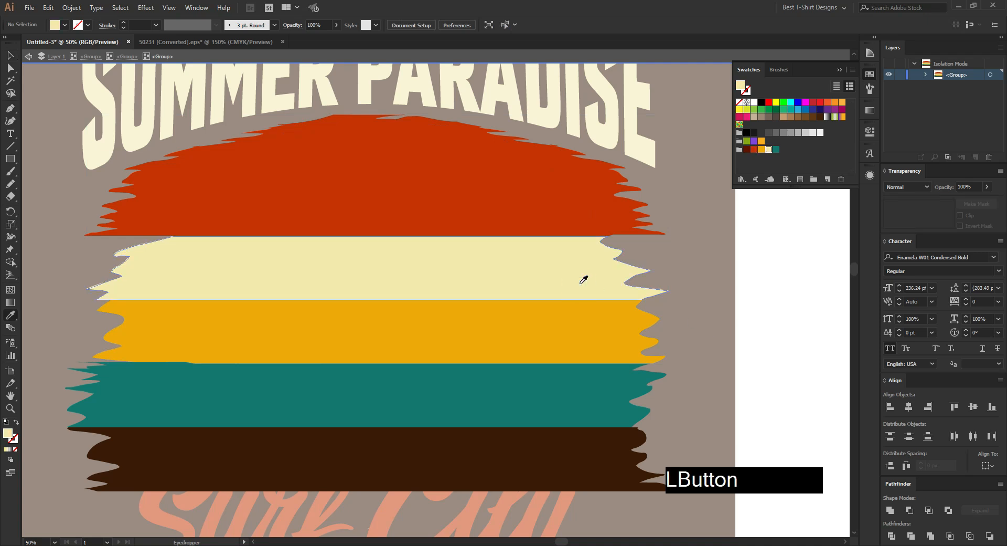
key(n)
mouse_move(214, 233)
mouse_down()
mouse_move(89, 239)
mouse_move(130, 247)
mouse_move(103, 251)
mouse_up()
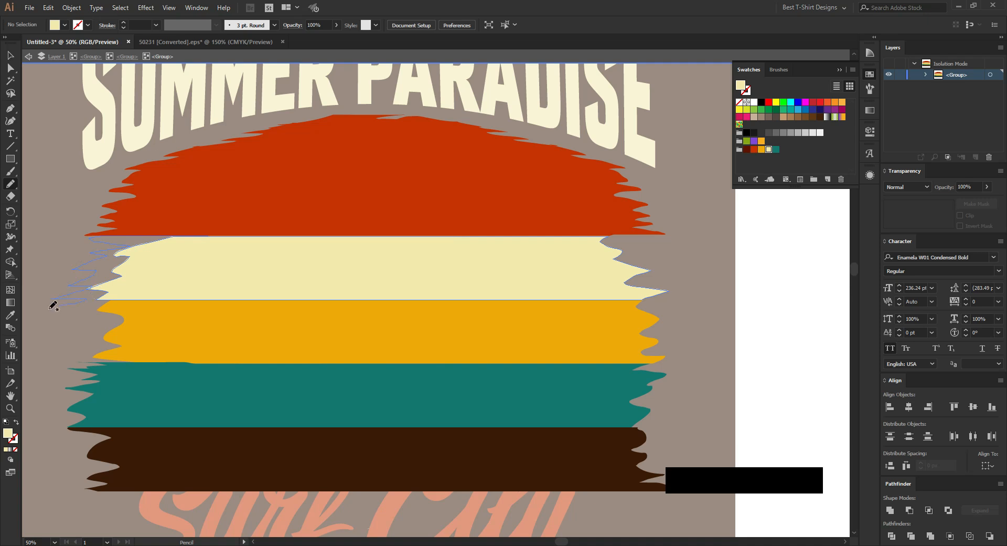
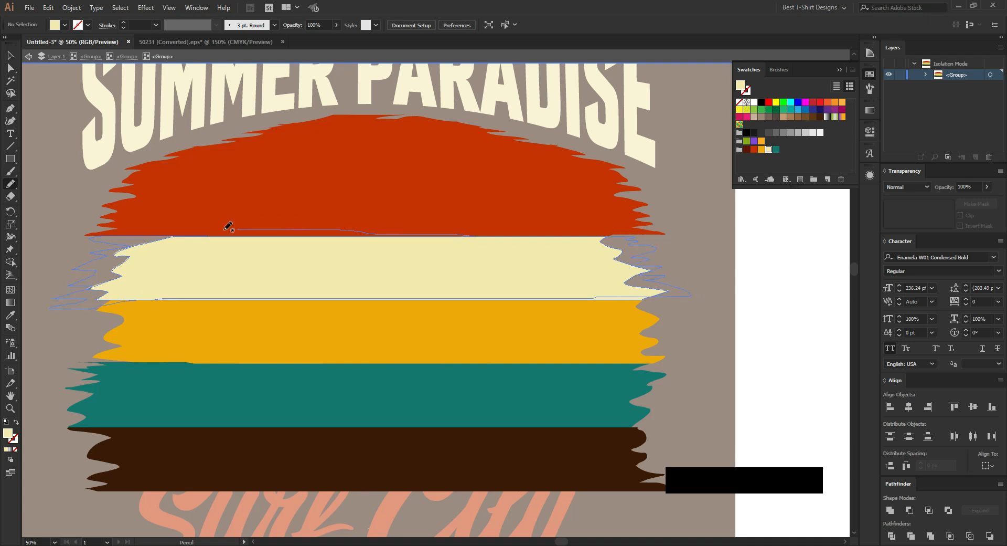
drag(229, 227, 162, 235)
Move the new cream shape behind the stripes group, keeping its position.
key(v)
click(282, 271)
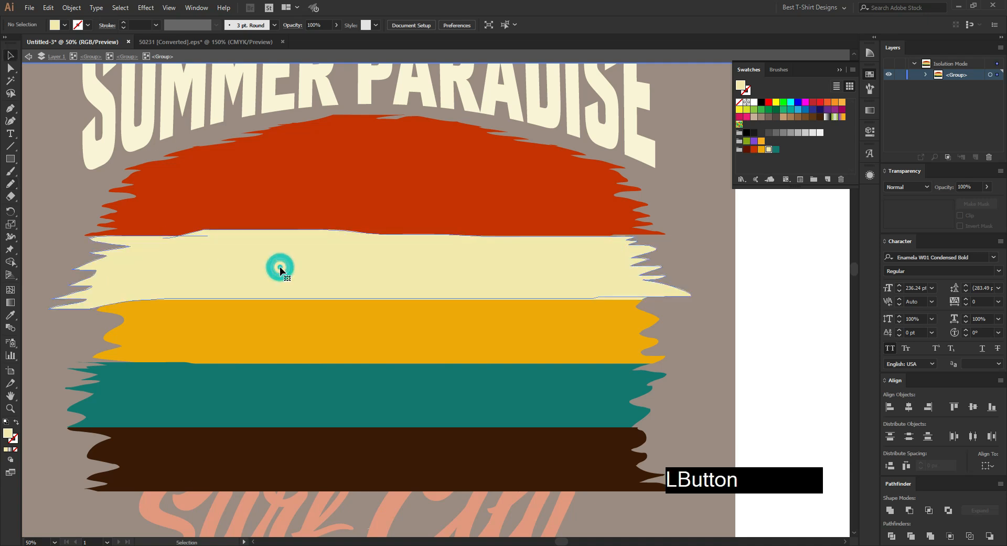
key(ctrl)
ctrl+click(321, 184)
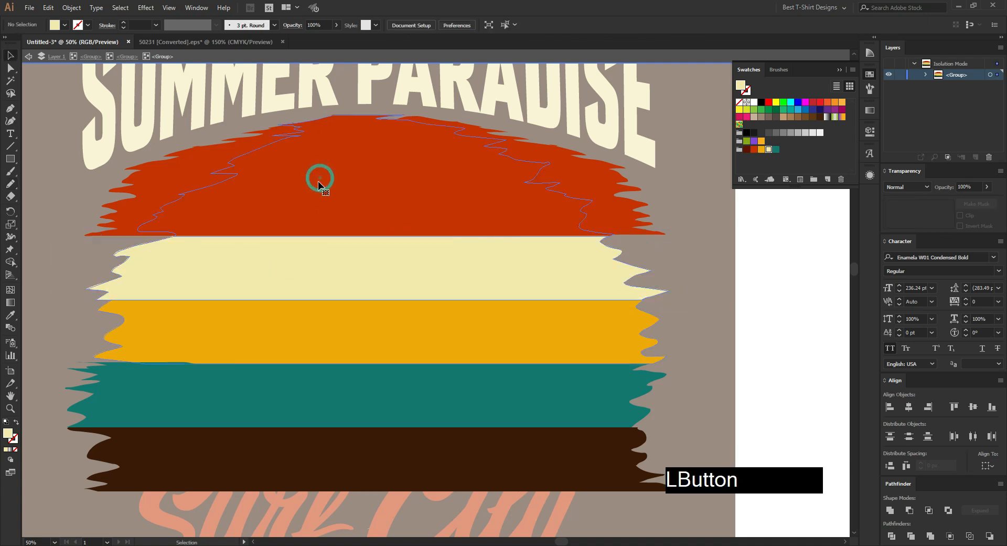
key(ctrl+b)
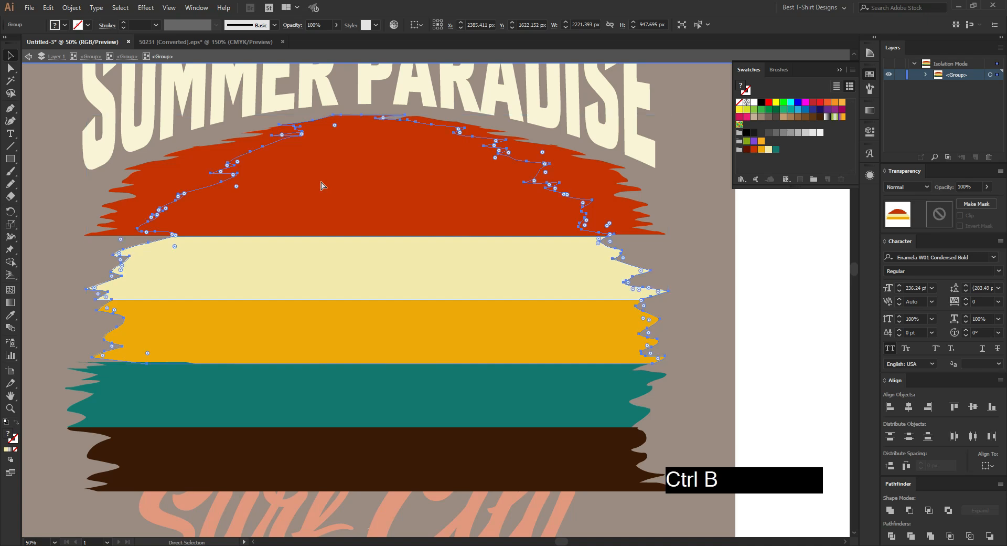
scroll(369, 187, down, 1)
click(626, 295)
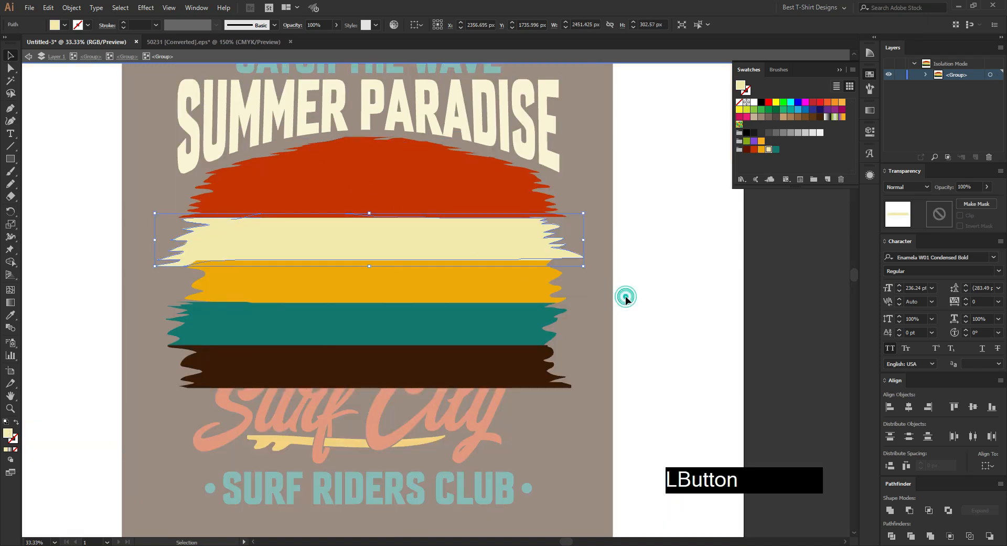
Isolate the yellow stripe's group, stretch the stripe wider at both ends to about the cream stripe's width, and leave isolation.
click(458, 276)
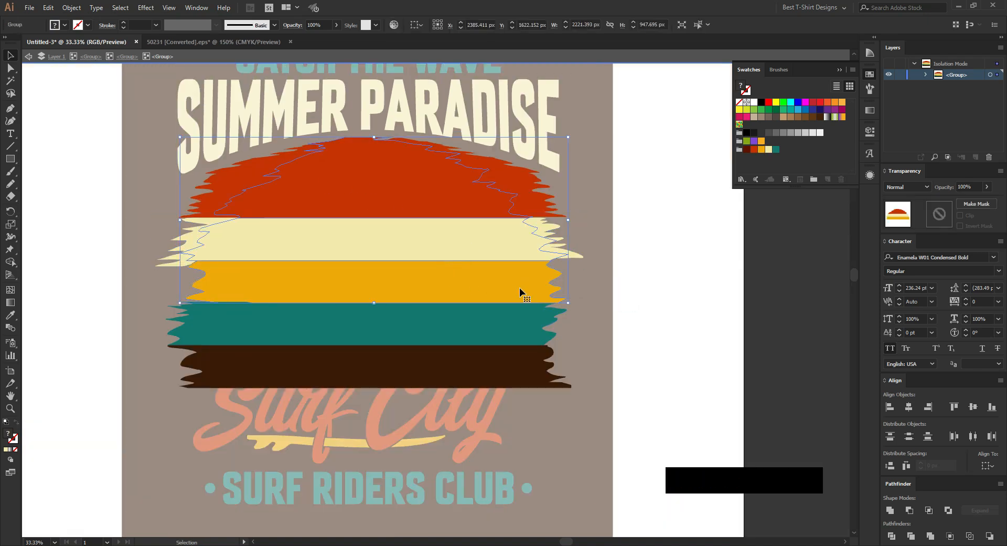
double_click(522, 291)
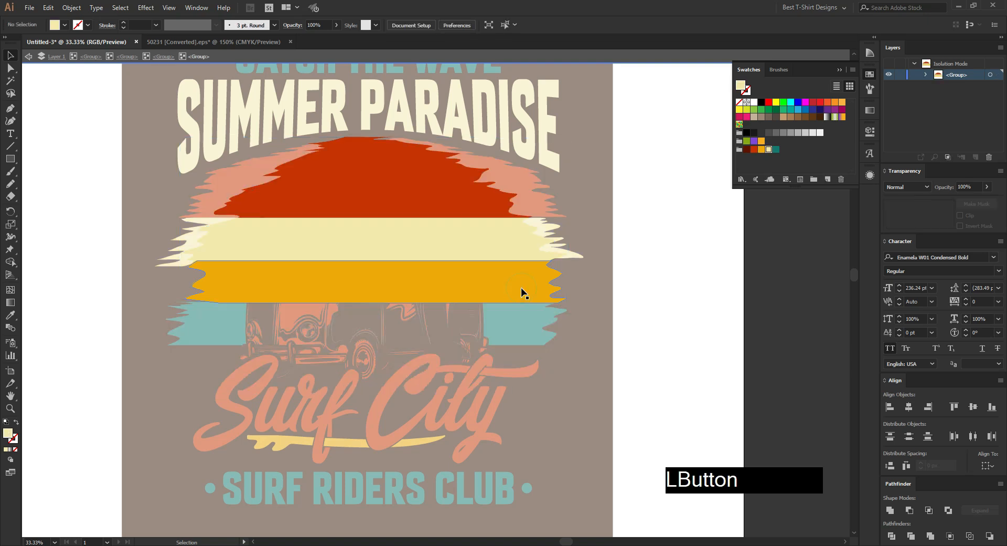
click(561, 288)
drag(567, 281, 583, 281)
drag(186, 283, 162, 282)
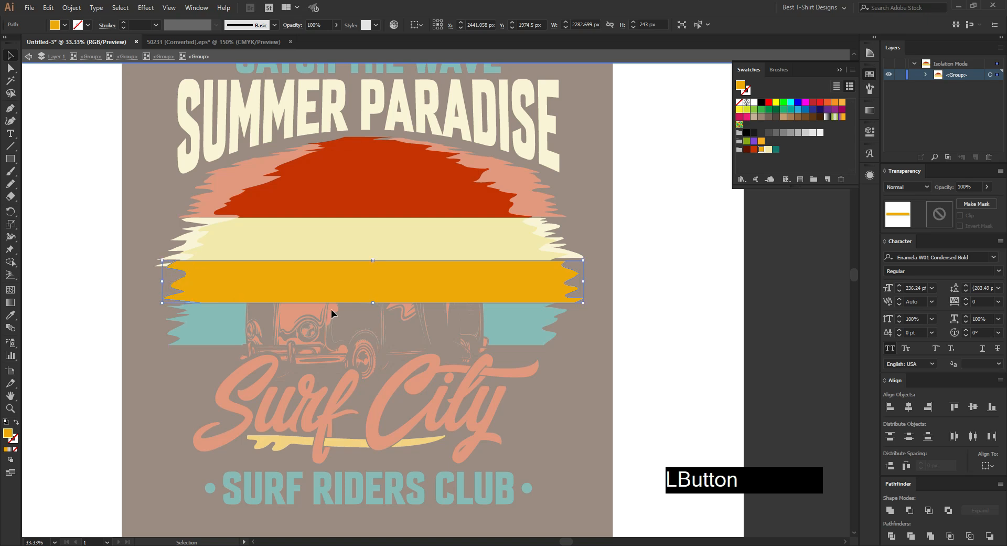
click(599, 335)
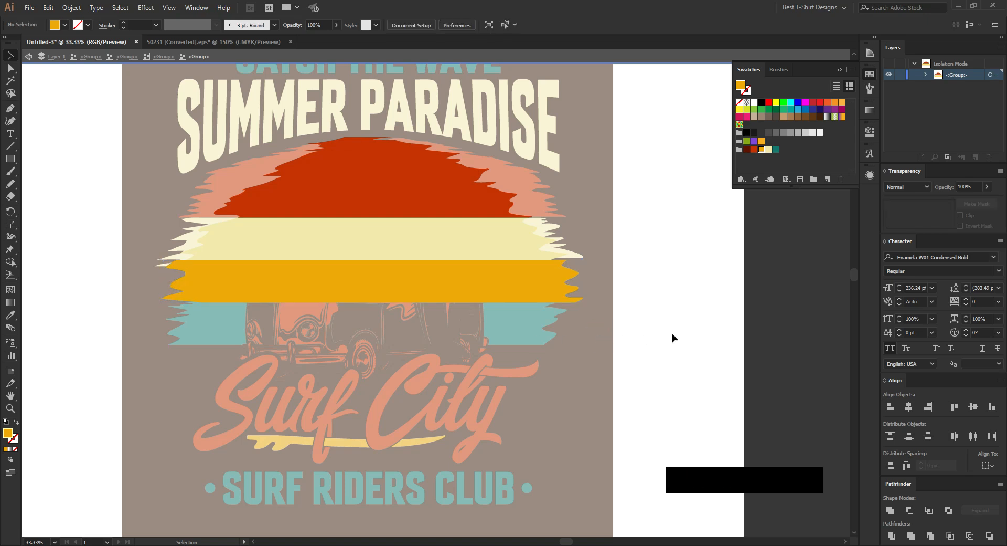
double_click(655, 316)
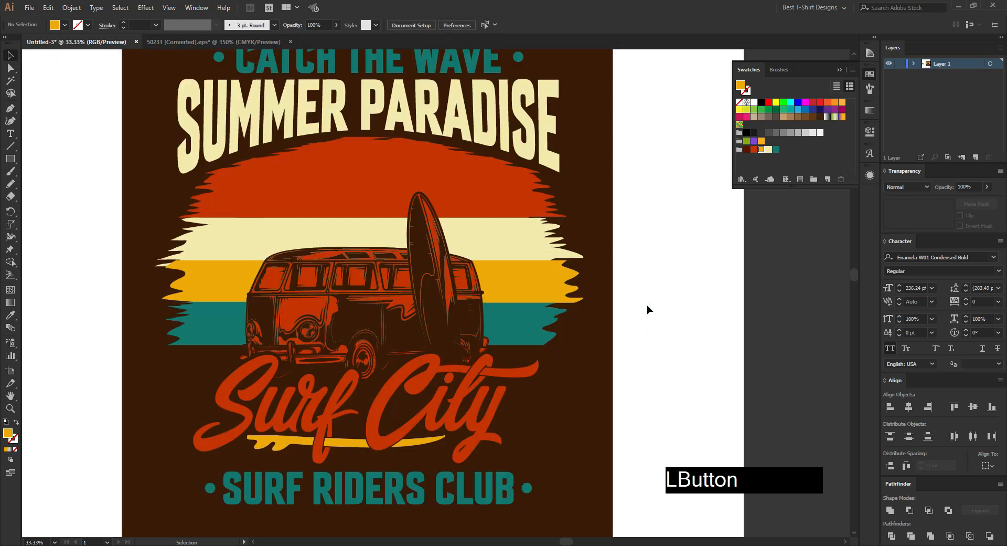
Open the Palm Trees EPS file from the CHAOS folder.
scroll(337, 299, down, 1)
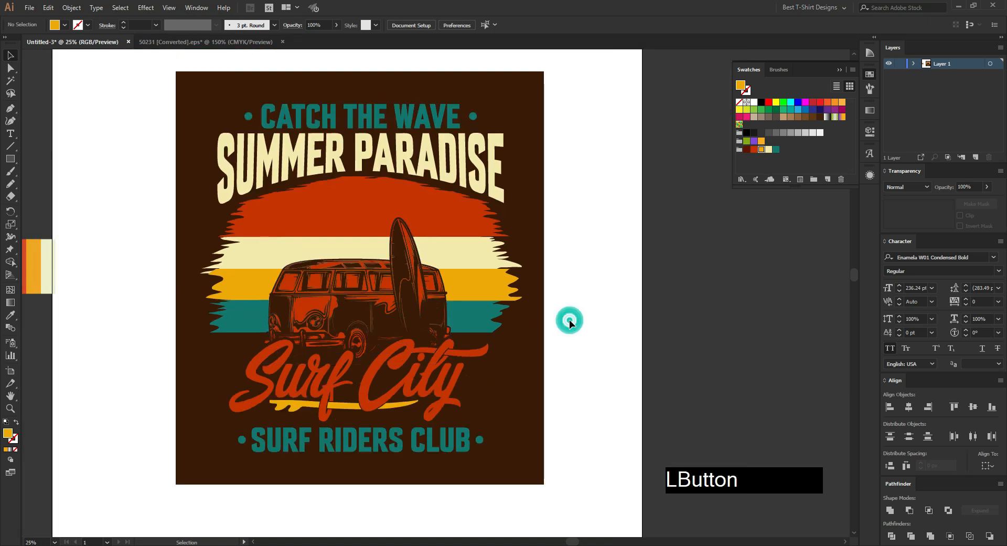
scroll(572, 322, down, 1)
scroll(417, 309, up, 1)
click(580, 313)
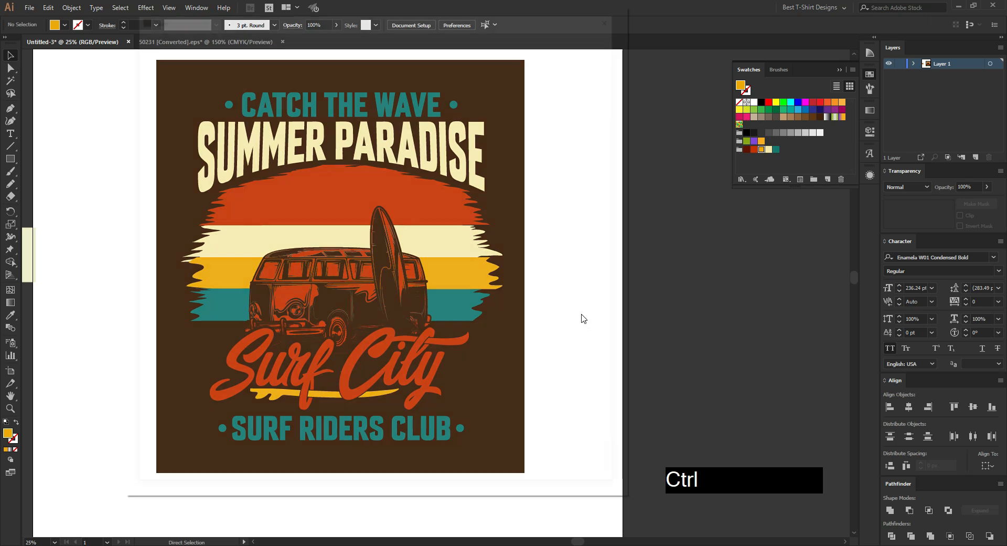
key(ctrl+o)
click(173, 213)
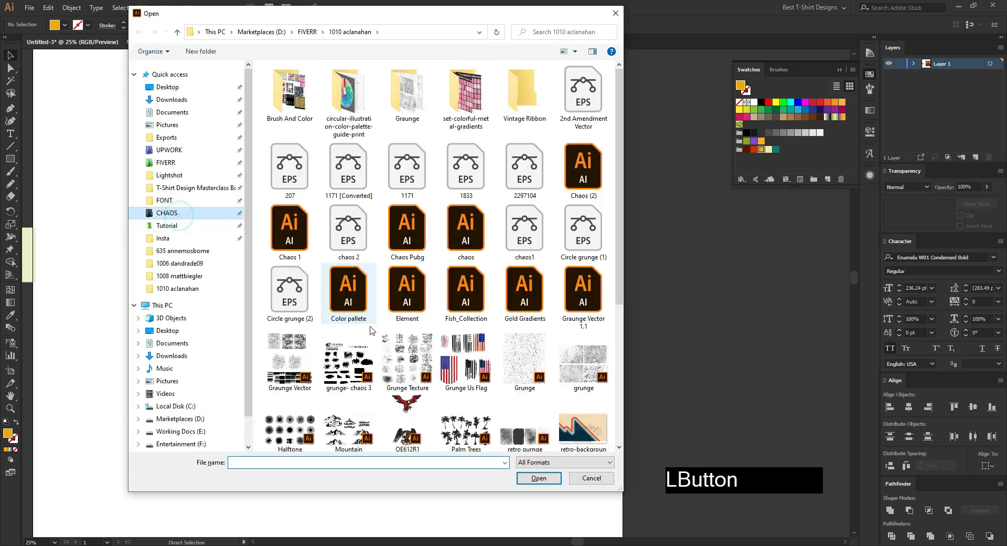
scroll(436, 262, down, 5)
click(466, 225)
click(461, 237)
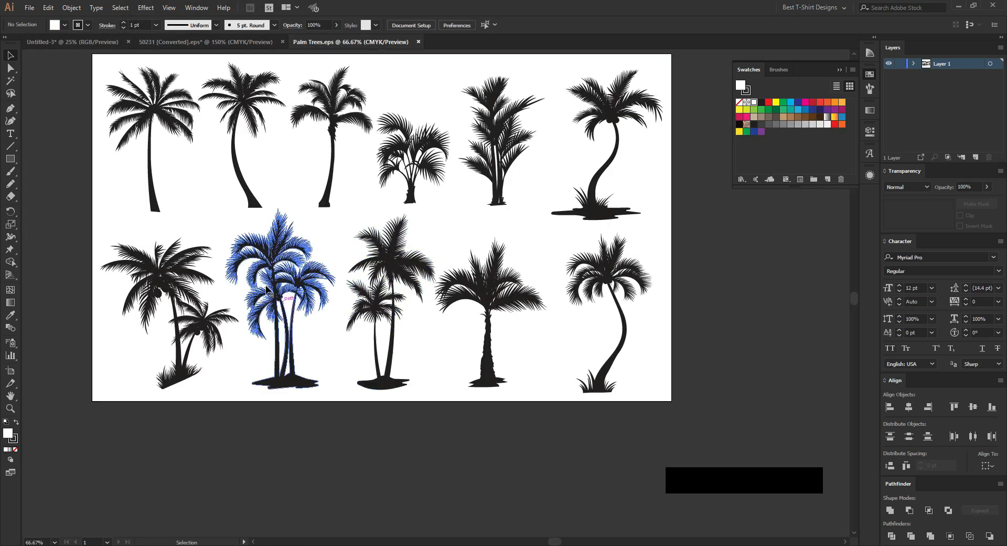
Copy the double palm tree with grass at its base from the lower row and return to the T-shirt design document.
key(v)
click(186, 282)
key(ctrl+c)
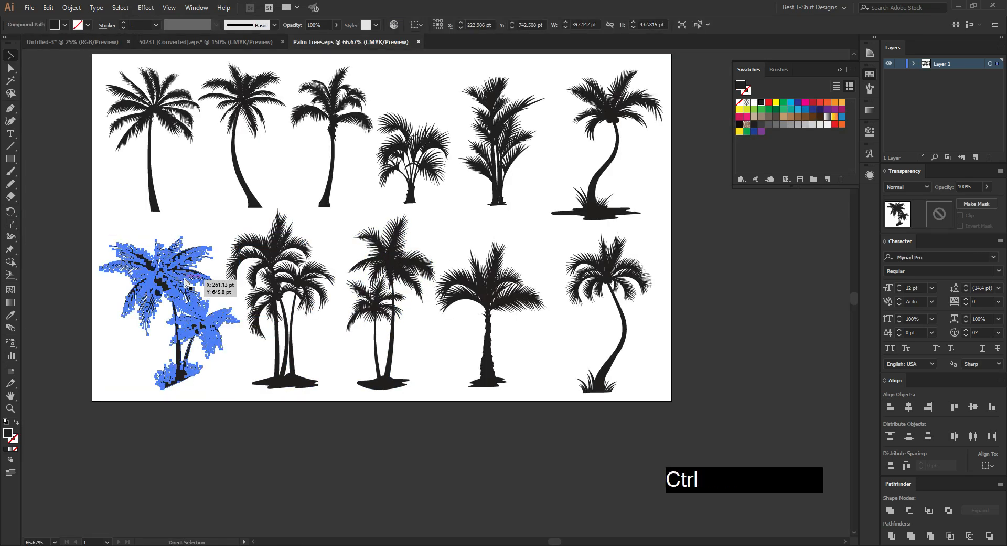
click(97, 42)
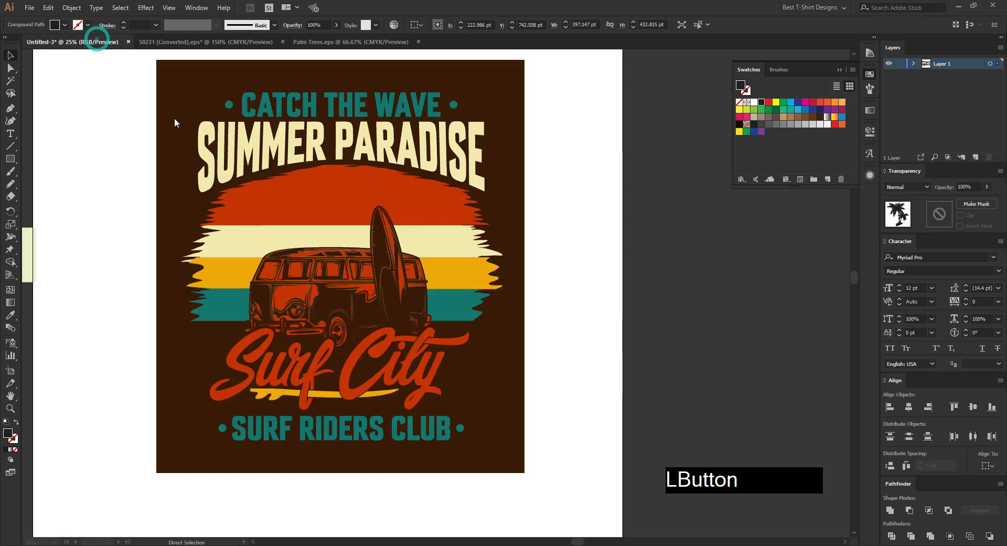
Open the opacity mask of the sunset stripes inside the artwork group and paste the copied double palm tree in front.
click(448, 269)
double_click(447, 269)
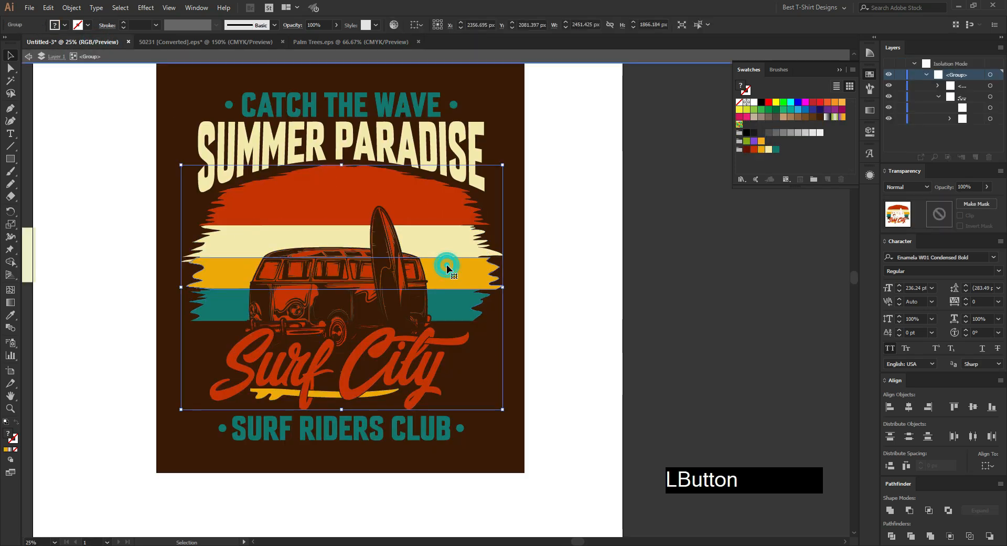
click(447, 269)
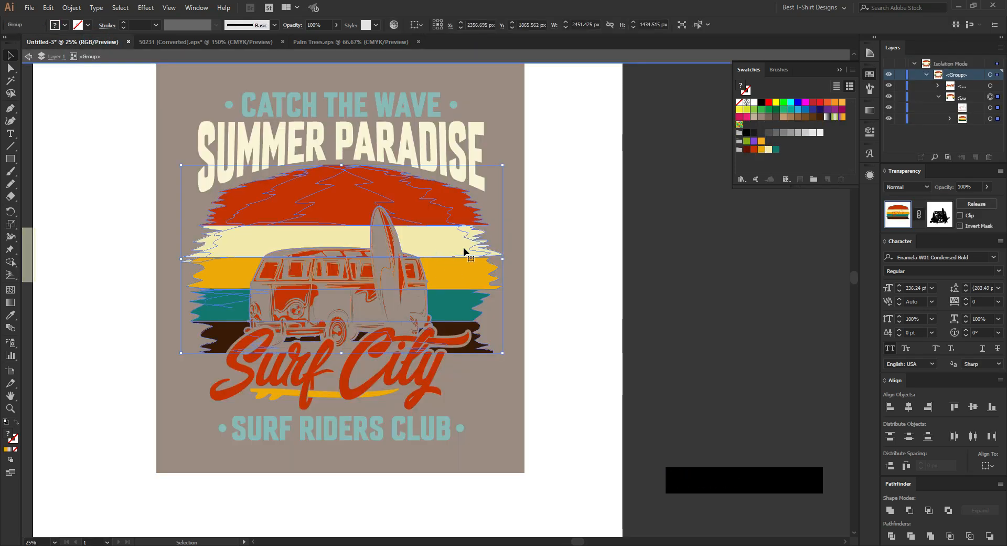
click(943, 220)
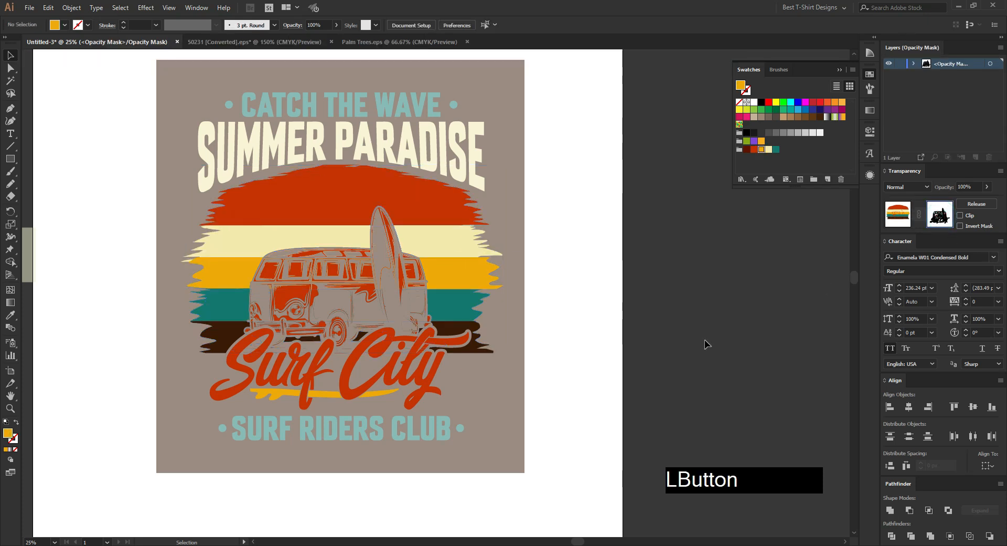
key(ctrl+f)
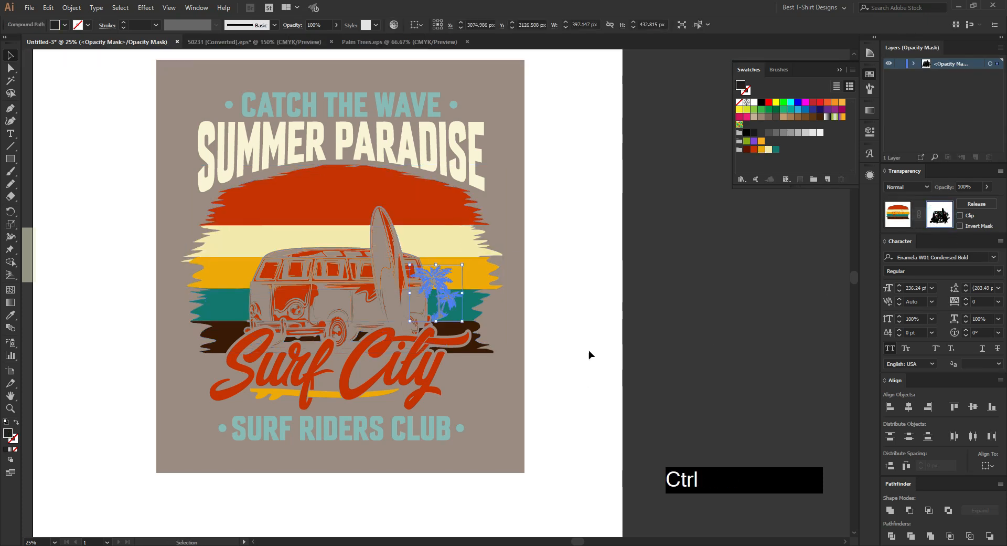
Enlarge the pasted palm trees to about 1807 px wide over the right side of the sunset and fill them with black.
drag(465, 296, 510, 295)
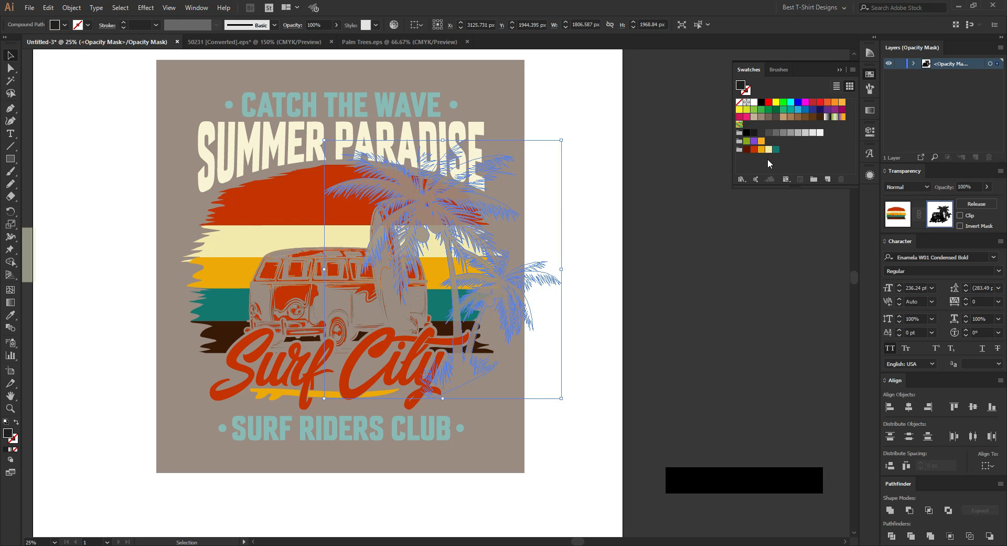
click(762, 102)
click(680, 255)
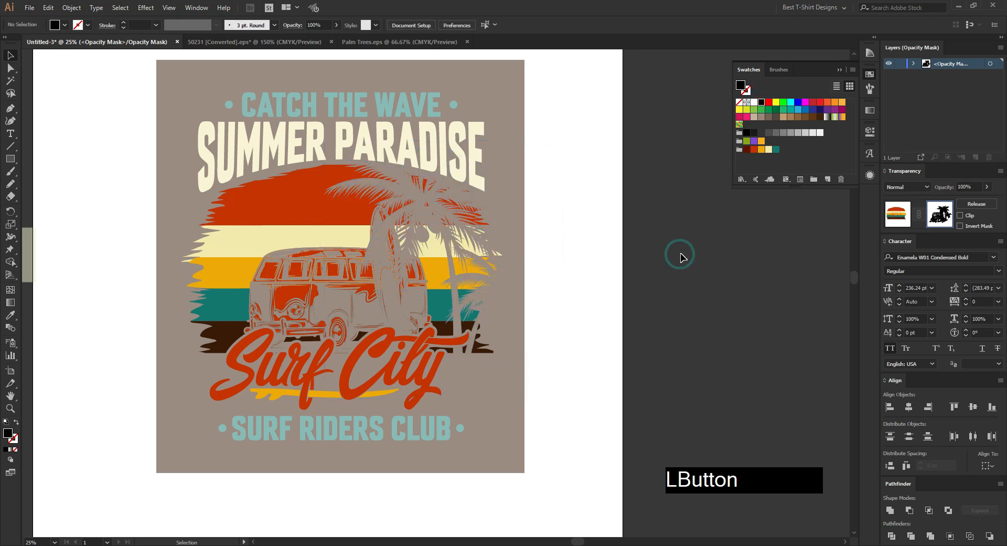
scroll(222, 208, up, 1)
Scale the palms down to about 1443 px wide, copy them to the sunset's left side, reflect the copy vertically and nudge it right.
click(530, 264)
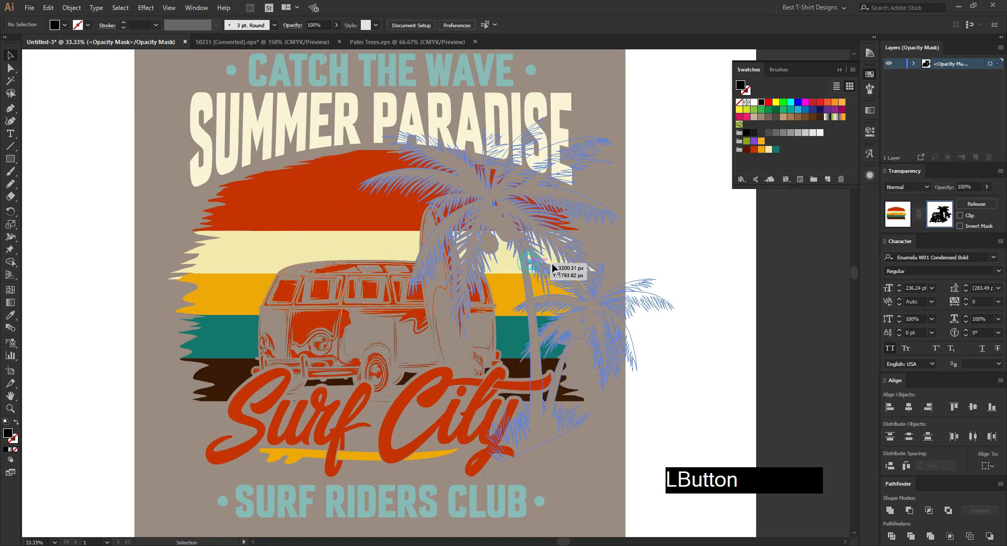
drag(674, 293, 295, 295)
key(ctrl+r)
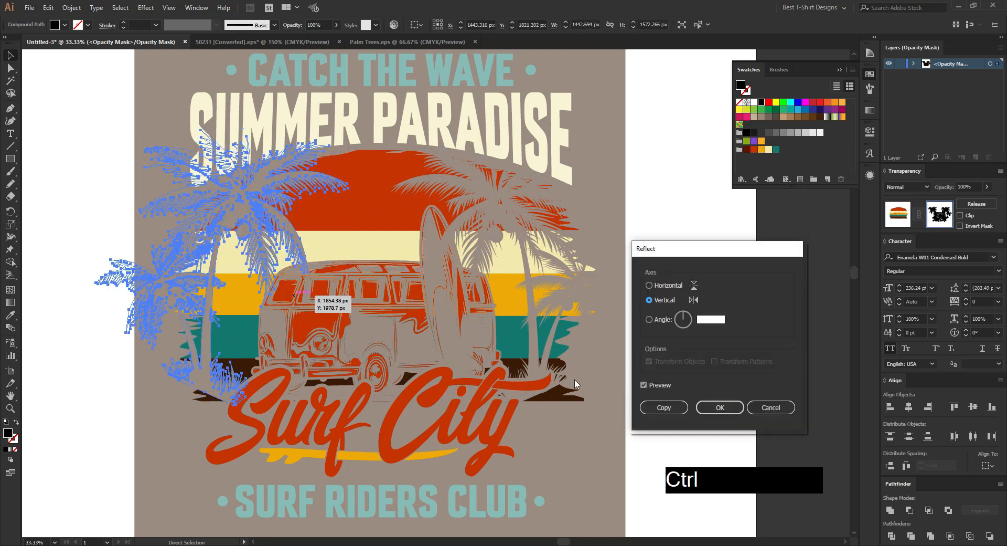
click(726, 409)
key(shift+Right)
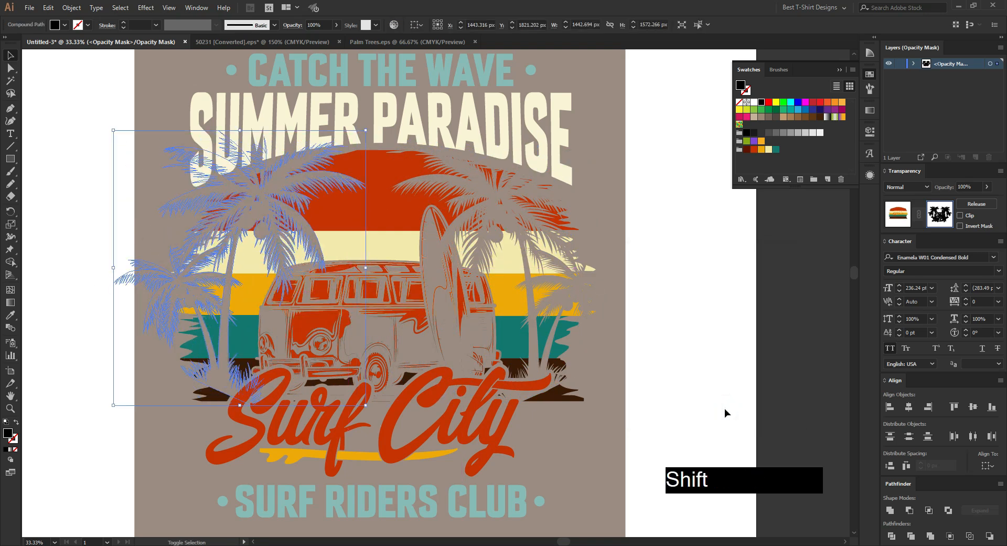
click(146, 439)
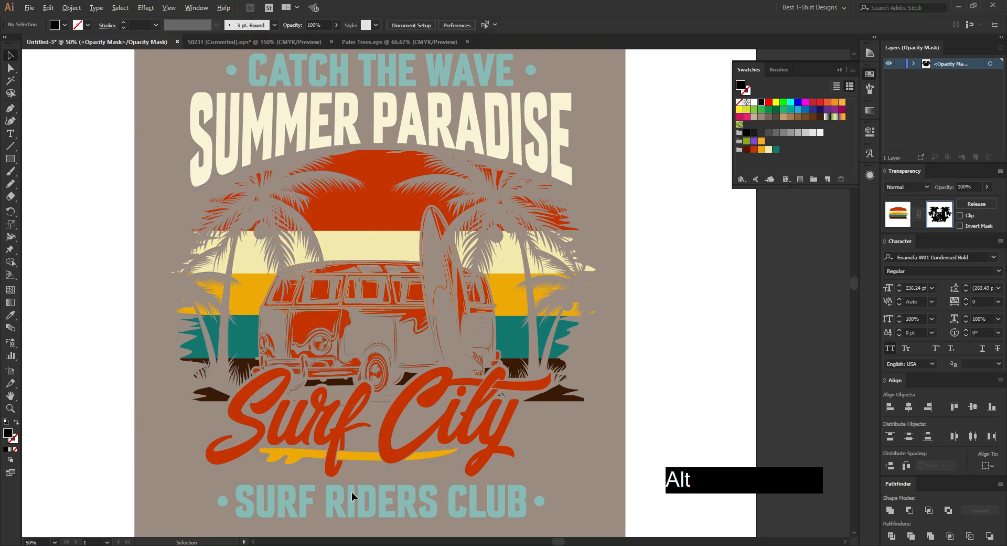
Examine how the palms on both sides overlap the van, the surfboard and the Surf City lettering.
scroll(351, 492, up, 1)
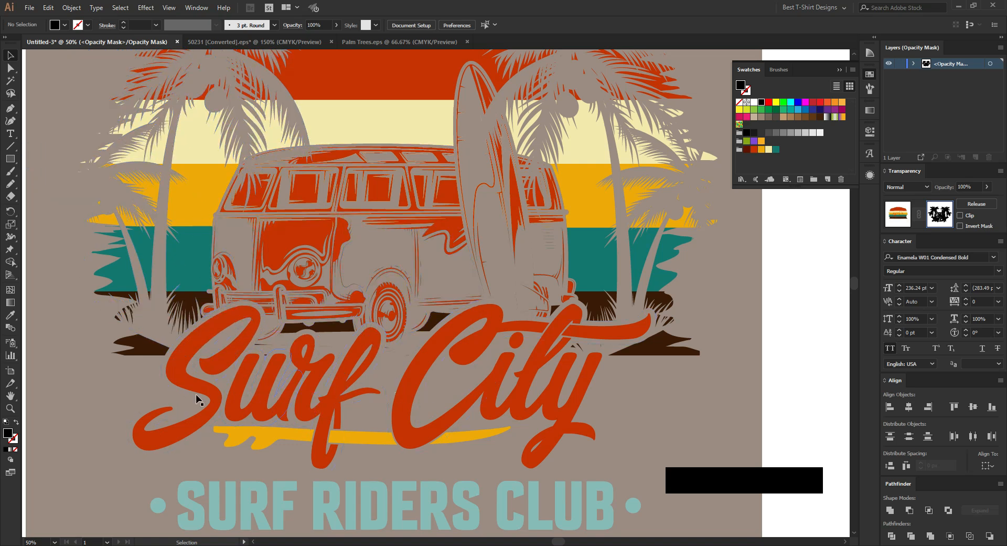
key(alt)
scroll(401, 355, down, 2)
click(614, 326)
key(alt)
scroll(425, 252, up, 1)
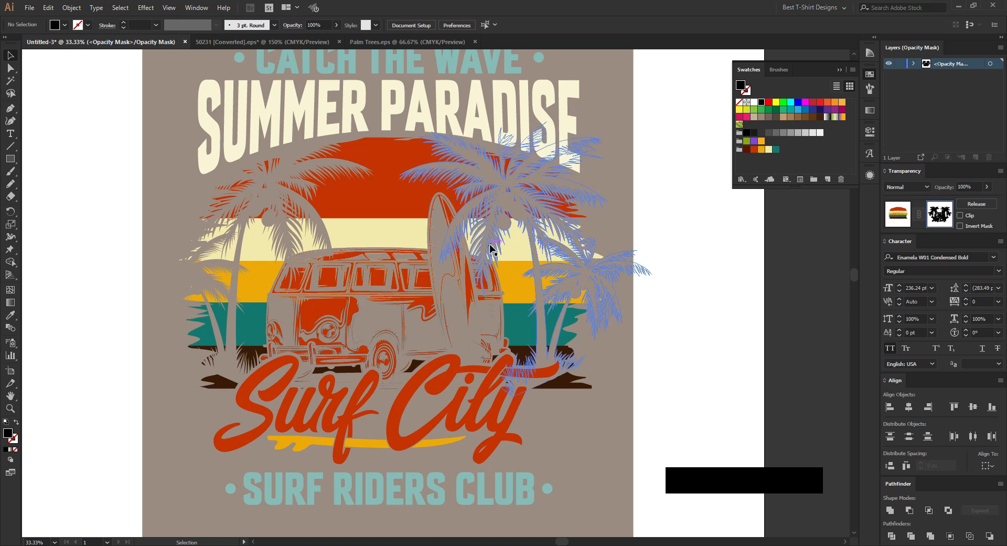
key(alt)
scroll(488, 260, up, 3)
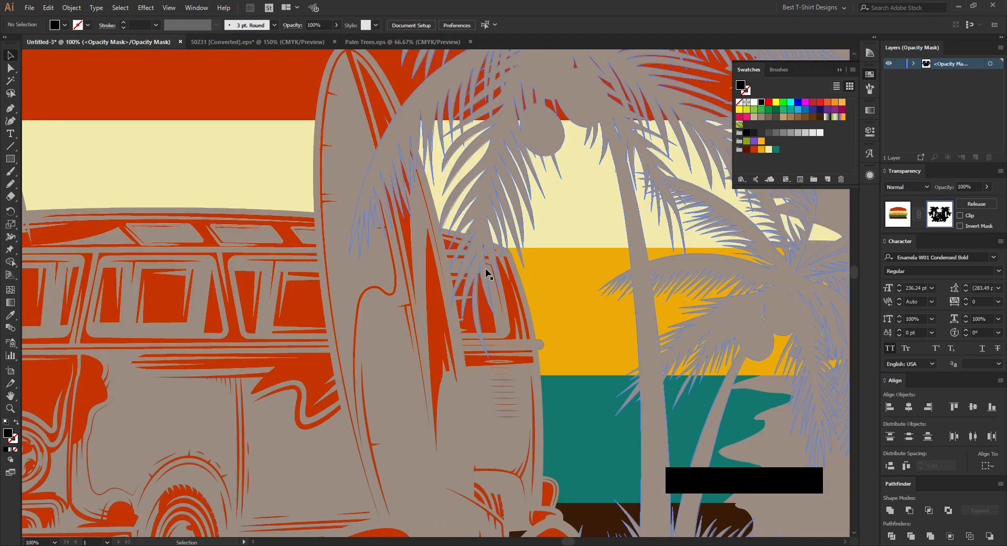
key(alt)
scroll(470, 247, down, 2)
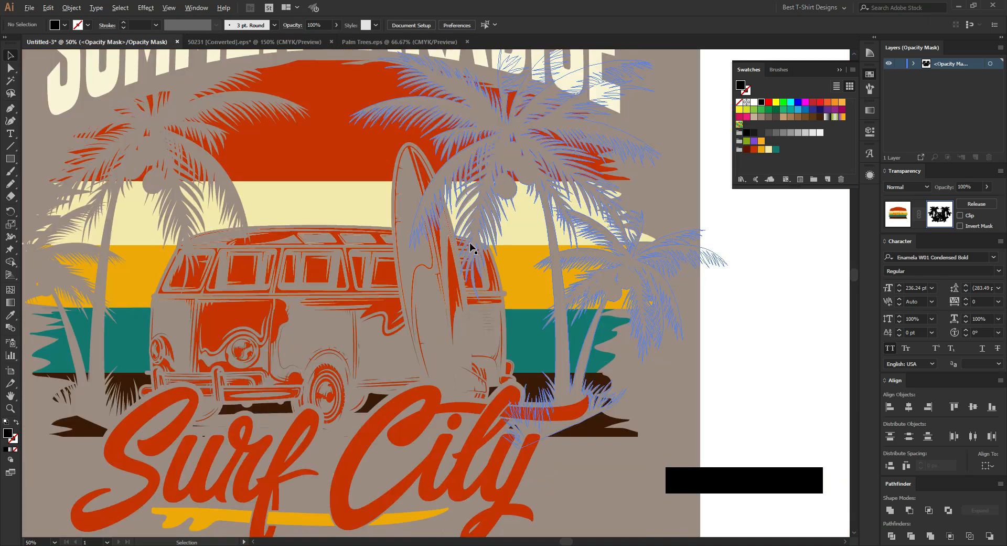
Cut the left palm trees and paste them in front at the same position within the opacity mask.
click(226, 213)
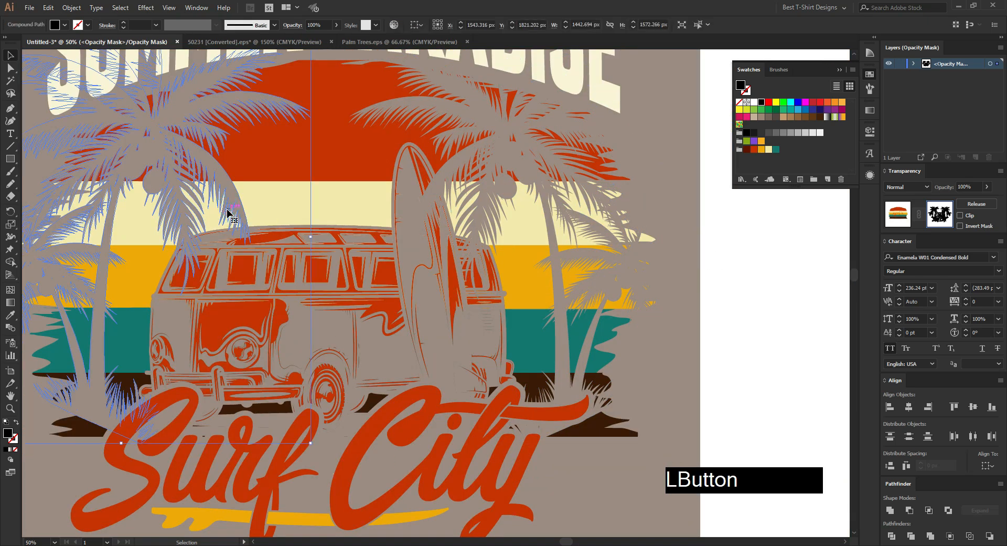
key(ctrl+x)
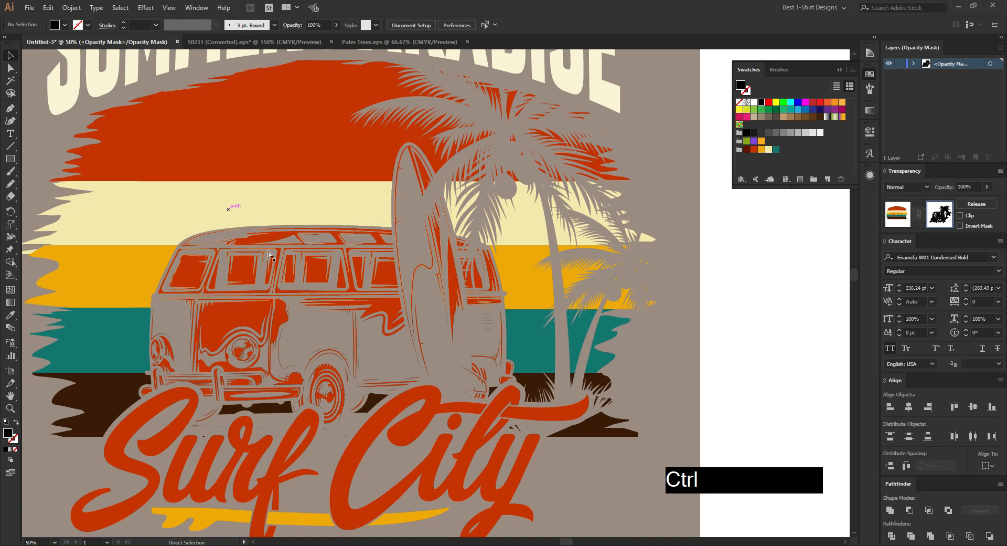
key(ctrl+f)
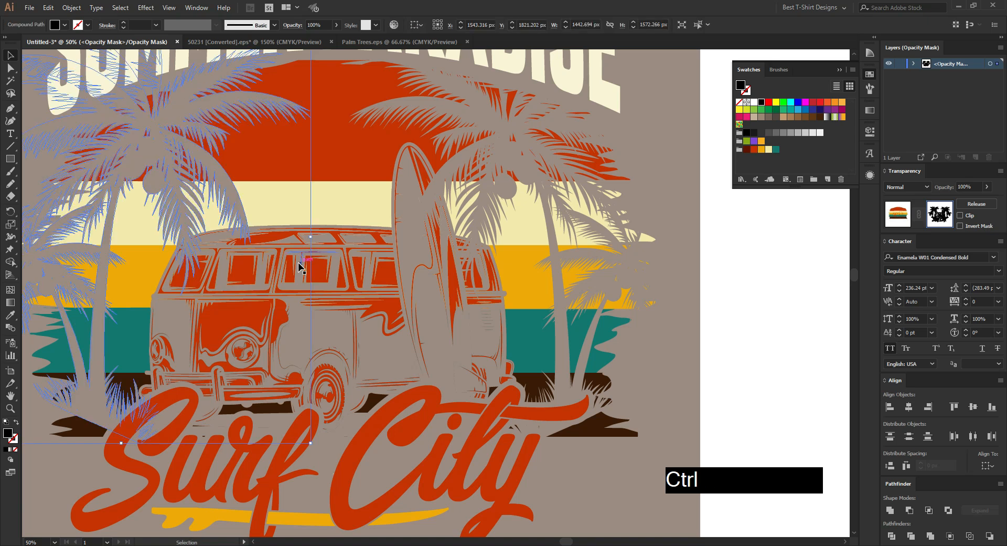
click(137, 256)
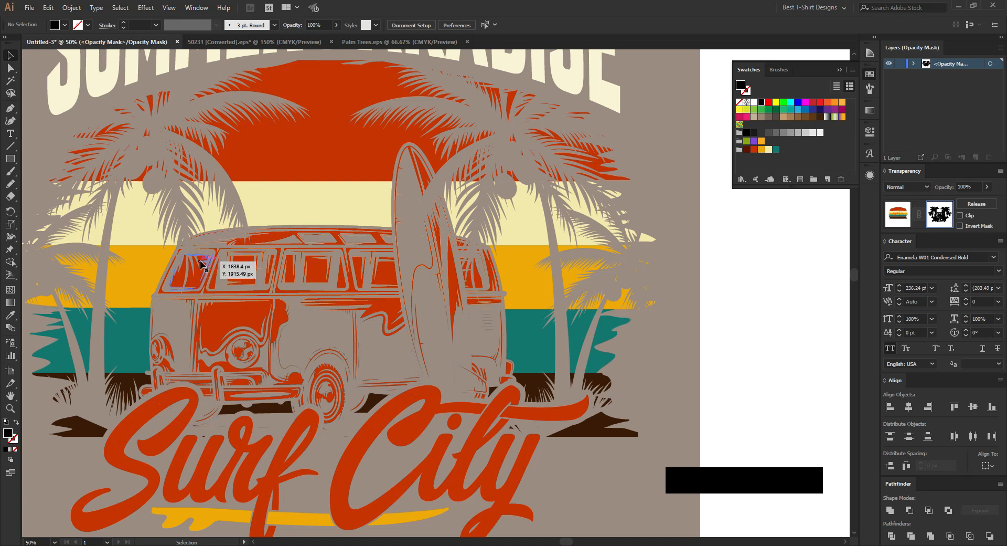
Erase the left palm's fronds where they cover the van's roof and first window, using the Eraser tool.
scroll(195, 271, up, 3)
click(360, 135)
key(shift+e)
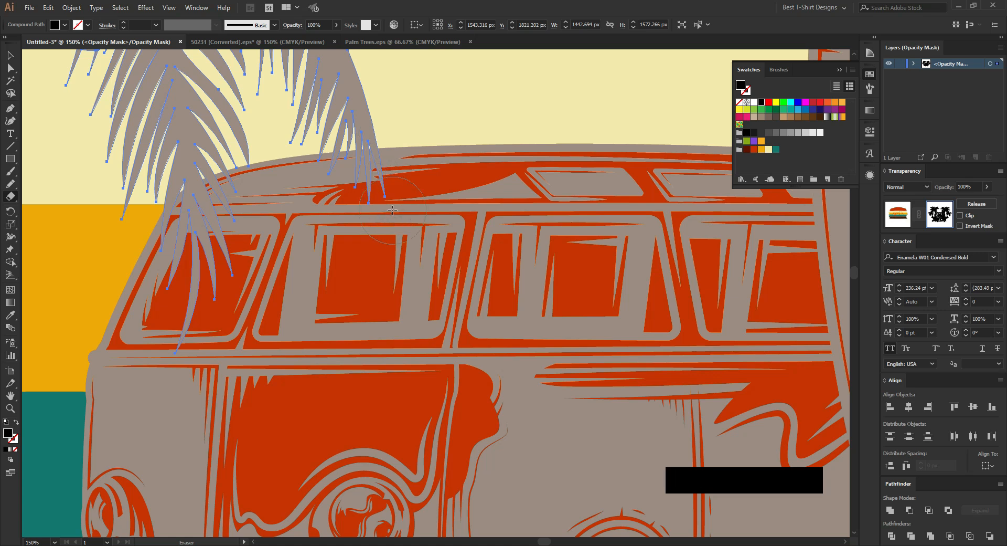
mouse_move(387, 187)
mouse_down()
mouse_move(311, 188)
mouse_move(268, 217)
mouse_move(237, 206)
mouse_move(202, 222)
mouse_move(178, 268)
mouse_move(167, 316)
mouse_up()
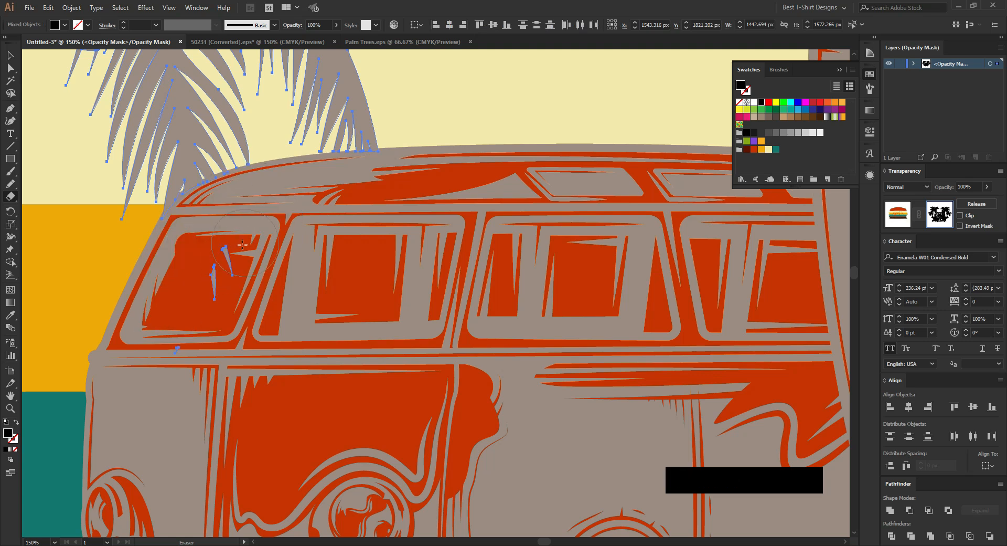
drag(244, 243, 171, 386)
scroll(212, 286, down, 3)
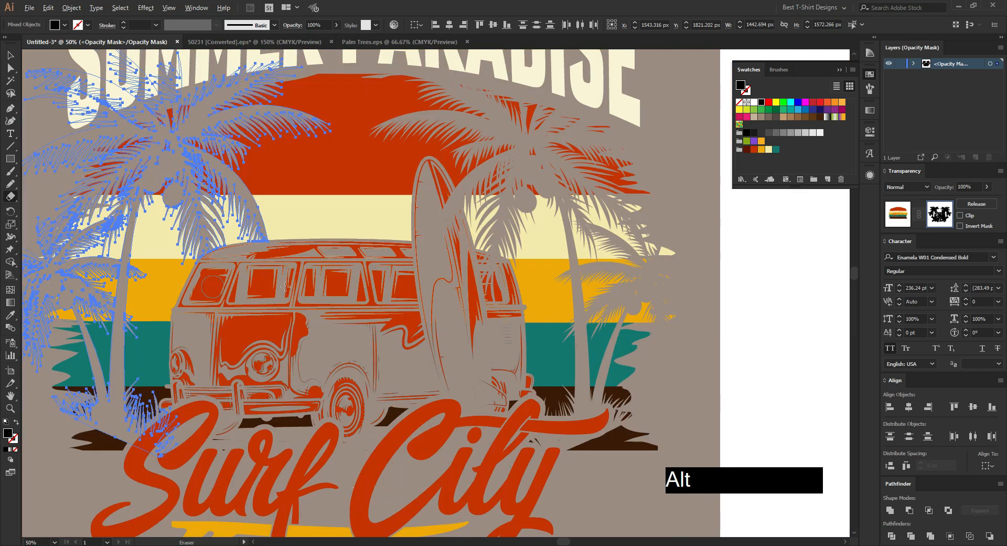
key(v)
alt+scroll(483, 263, down, 1)
click(670, 340)
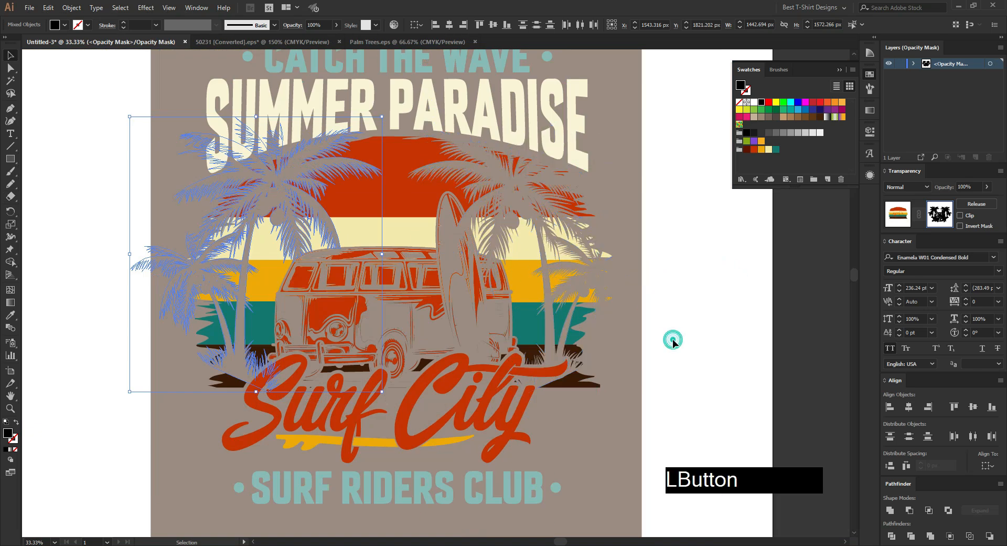
click(681, 409)
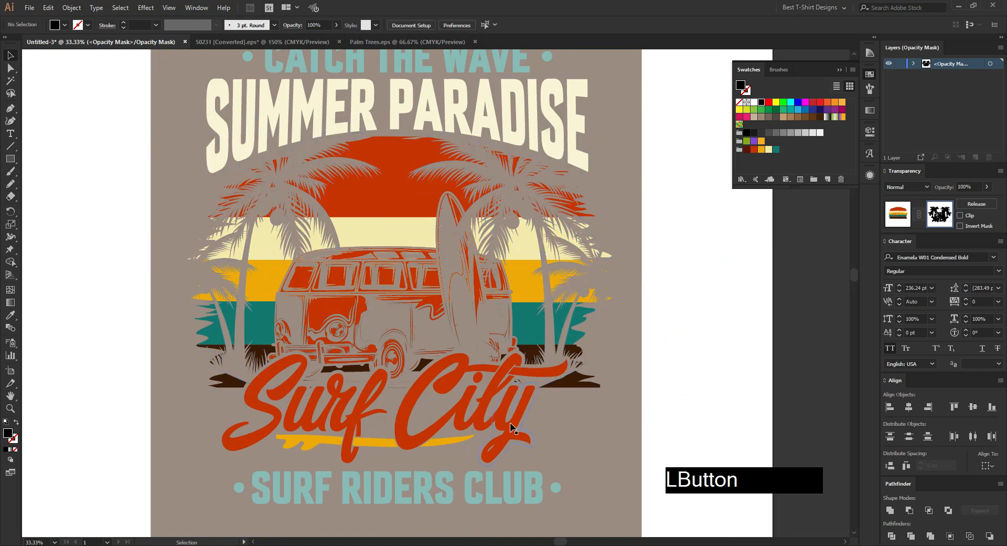
Draw a closed black Pencil shape in the mask over the stray brown patch to the right of the Surf City lettering.
alt+scroll(583, 442, up, 2)
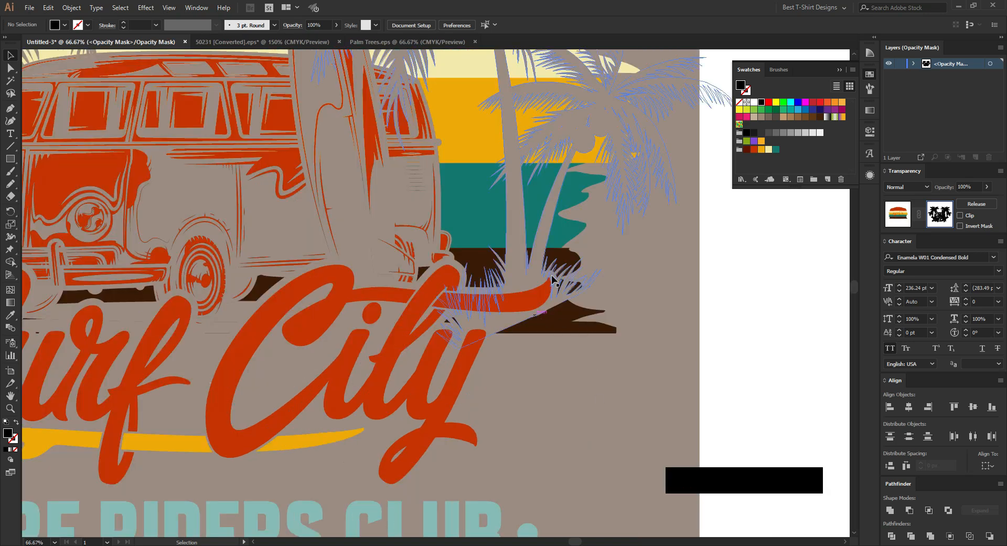
click(698, 330)
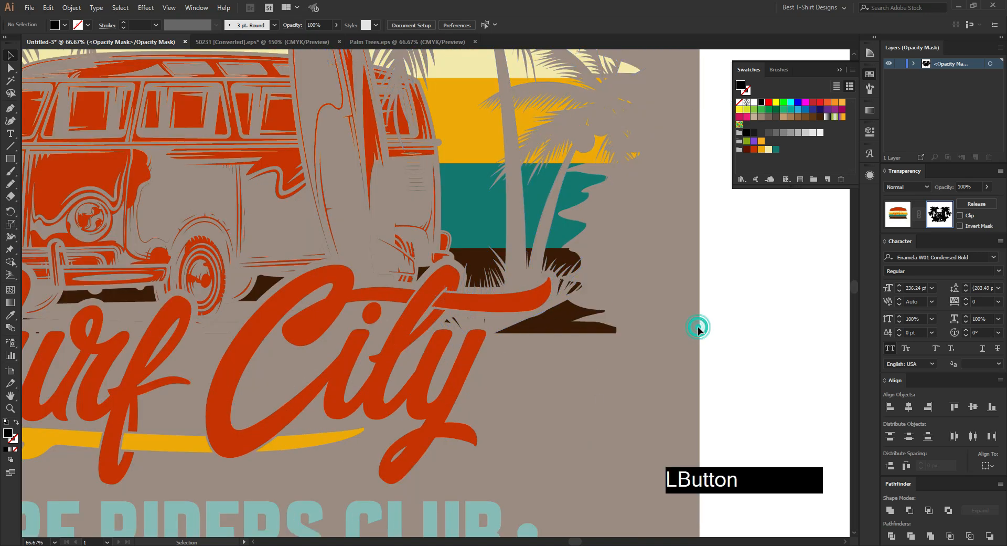
key(n)
alt+scroll(559, 379, up, 1)
drag(627, 357, 662, 335)
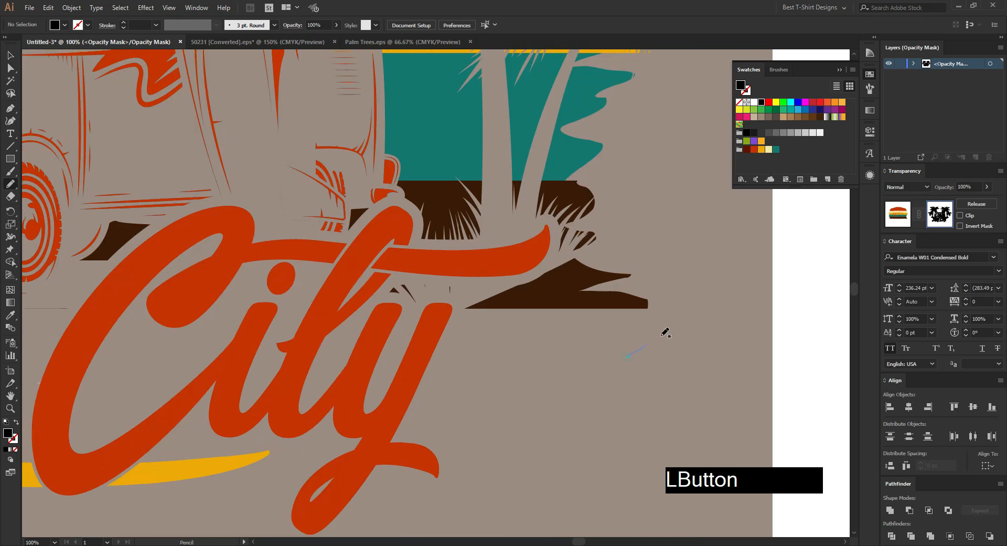
drag(617, 266, 579, 258)
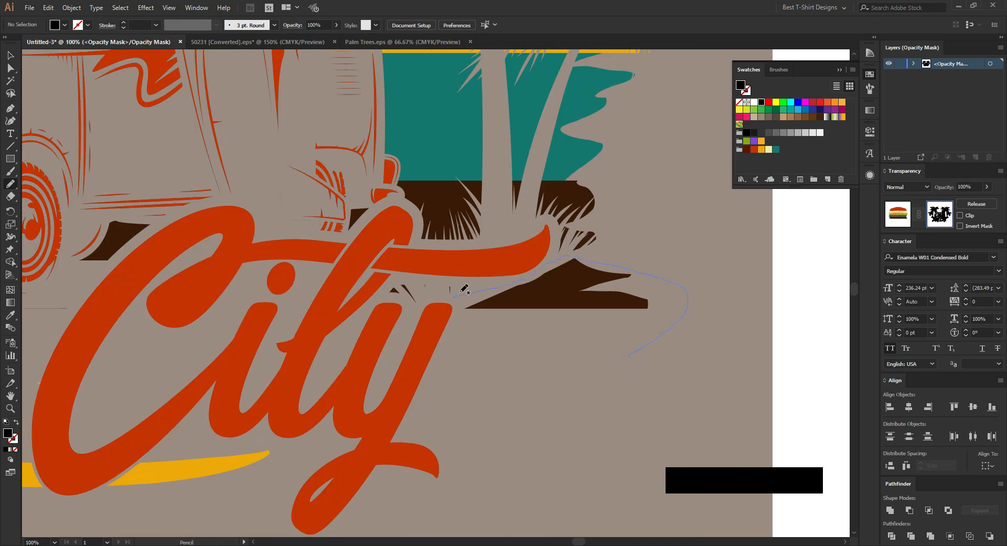
drag(369, 283, 370, 283)
scroll(735, 348, down, 3)
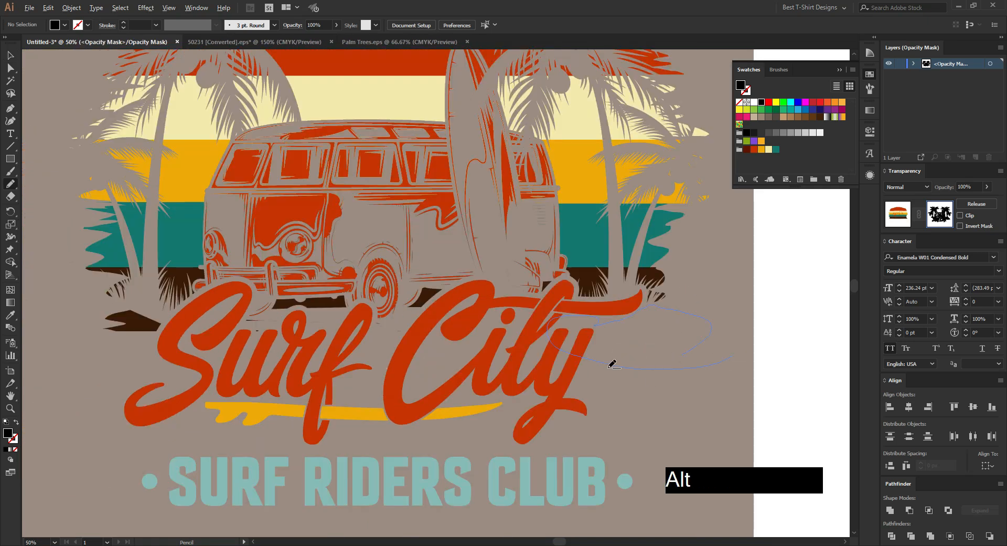
Draw a closed black Pencil shape over the stray brown patch beside the S of the Surf City lettering.
scroll(380, 341, up, 3)
drag(407, 379, 447, 357)
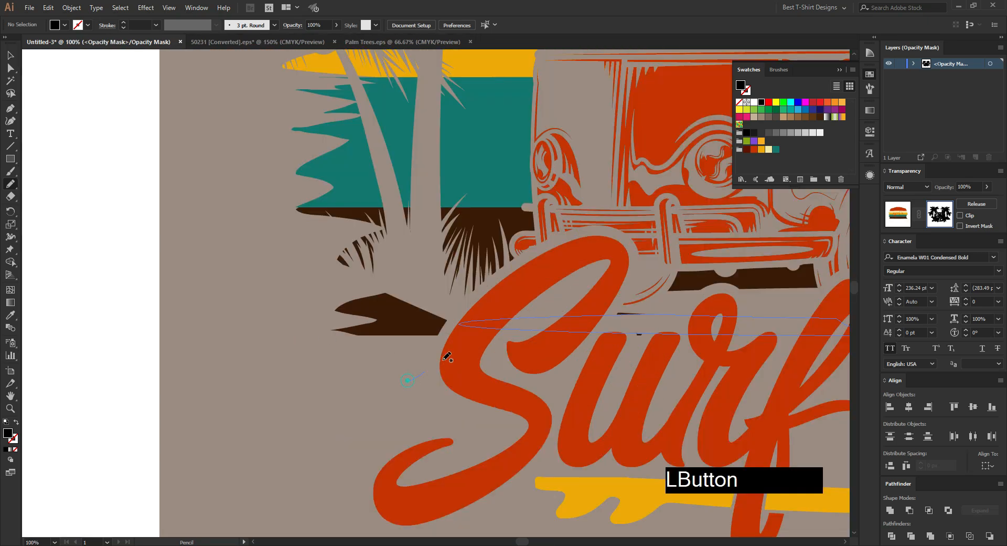
mouse_move(431, 296)
mouse_down()
mouse_move(331, 298)
mouse_move(408, 379)
mouse_up()
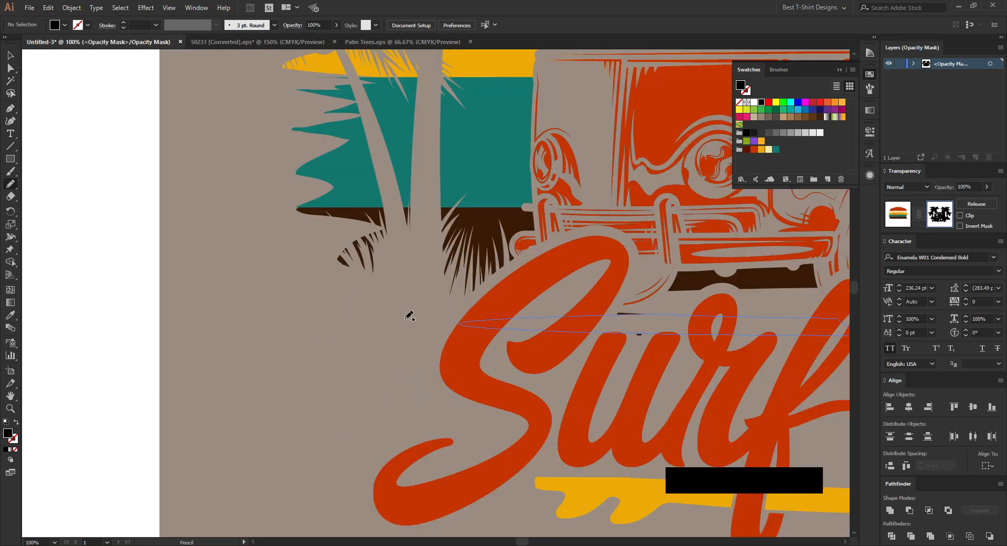
Cover the brown remnants around the outer grass at the base of the left palm with a black Pencil shape.
scroll(349, 237, up, 3)
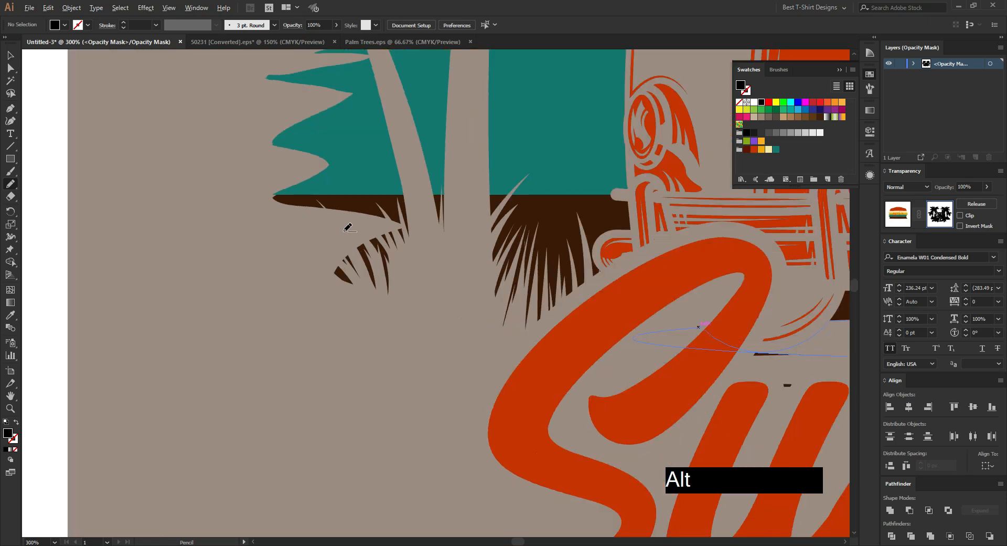
drag(415, 446, 415, 446)
drag(408, 298, 373, 238)
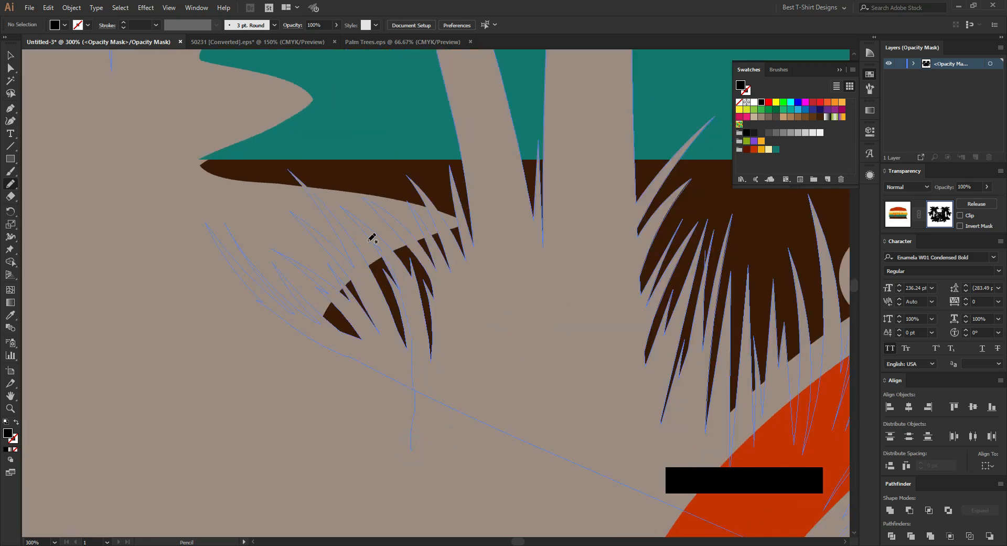
scroll(268, 405, down, 4)
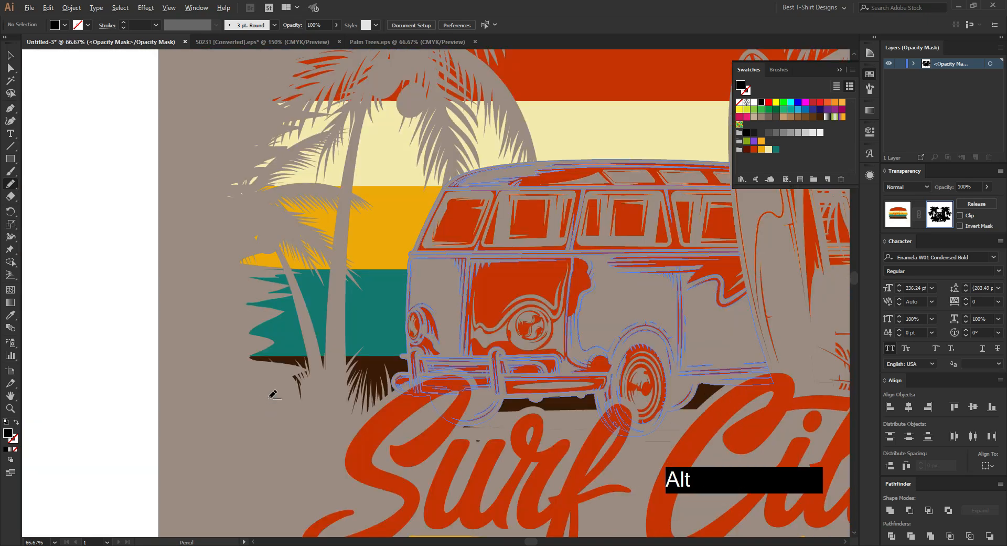
scroll(273, 395, up, 3)
scroll(263, 393, down, 5)
Deselect everything and leave opacity mask editing to return to the normal artwork.
key(v)
scroll(340, 381, down, 2)
click(601, 350)
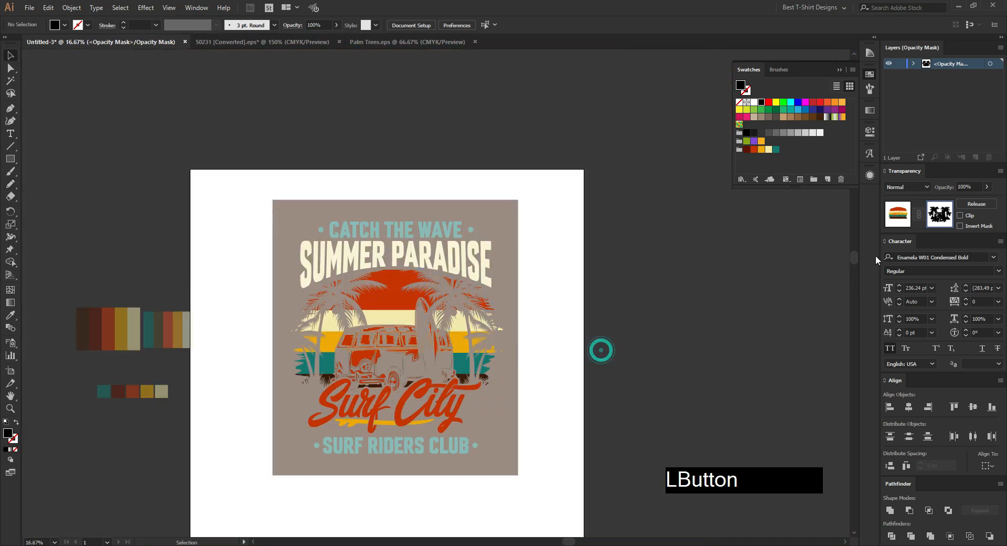
click(685, 345)
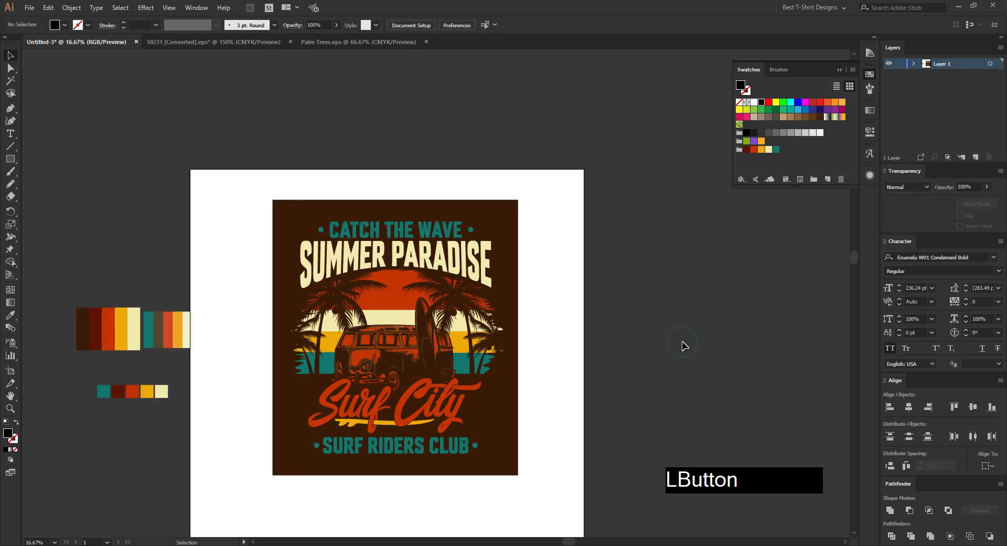
Isolate the artwork group and open the striped sunset's opacity mask for editing.
scroll(686, 440, up, 1)
drag(653, 427, 643, 416)
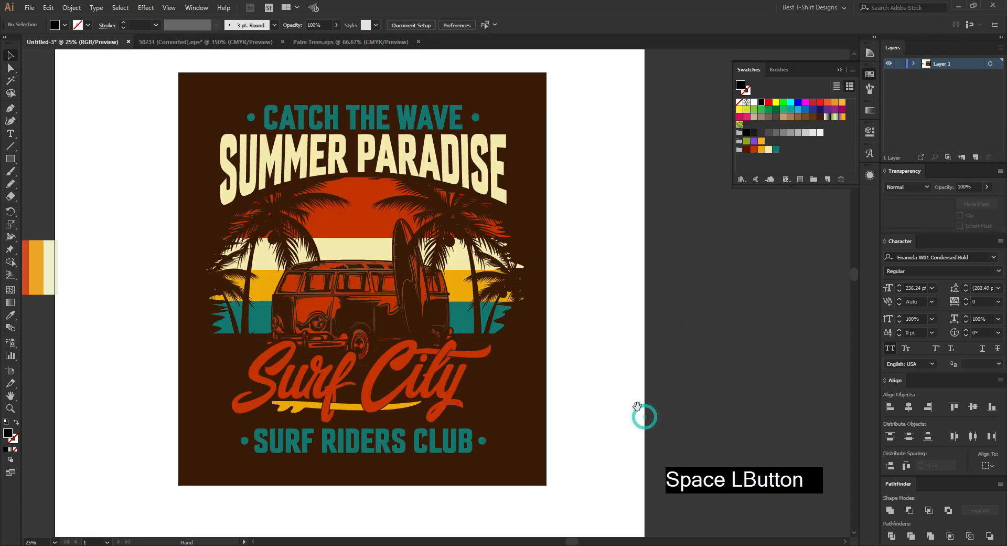
click(637, 364)
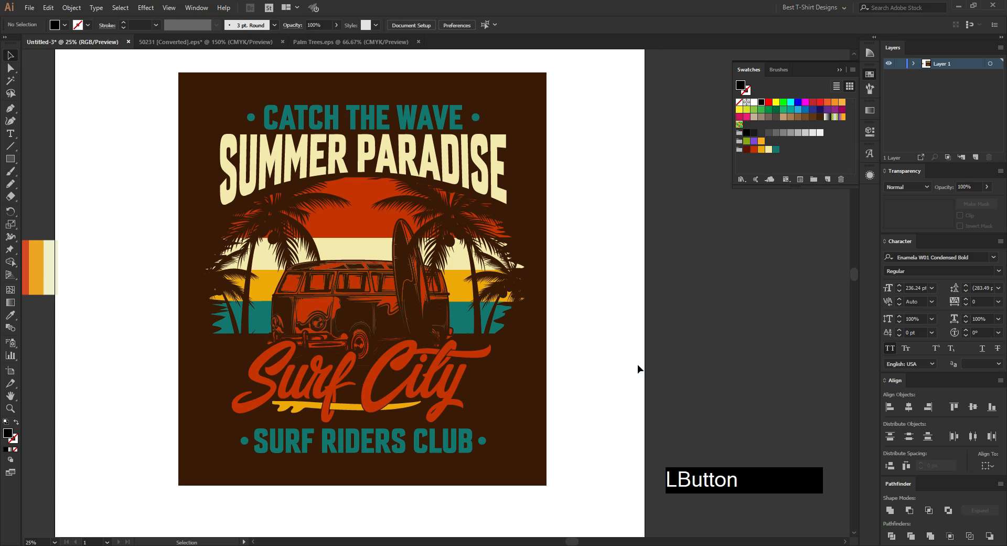
scroll(361, 227, up, 2)
scroll(361, 227, up, 1)
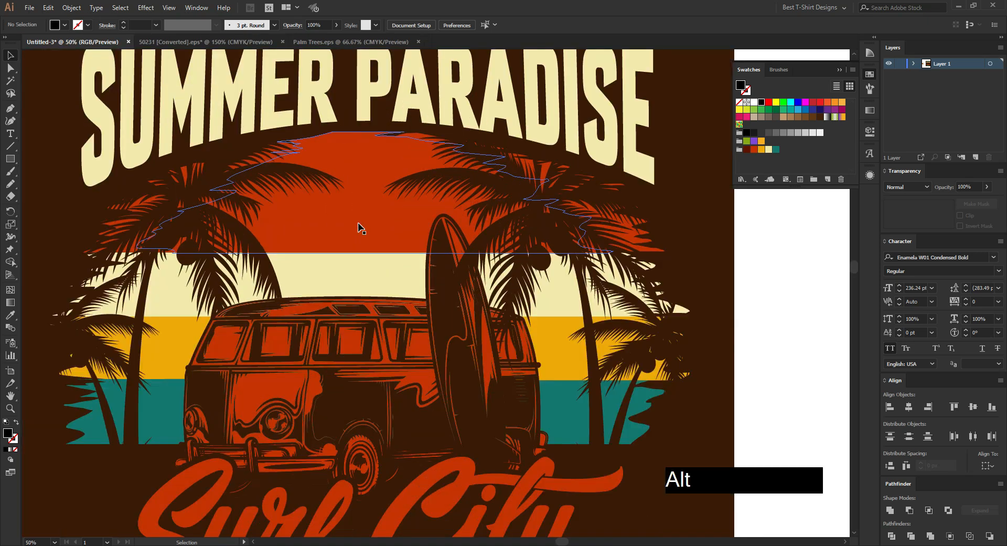
double_click(361, 226)
click(358, 229)
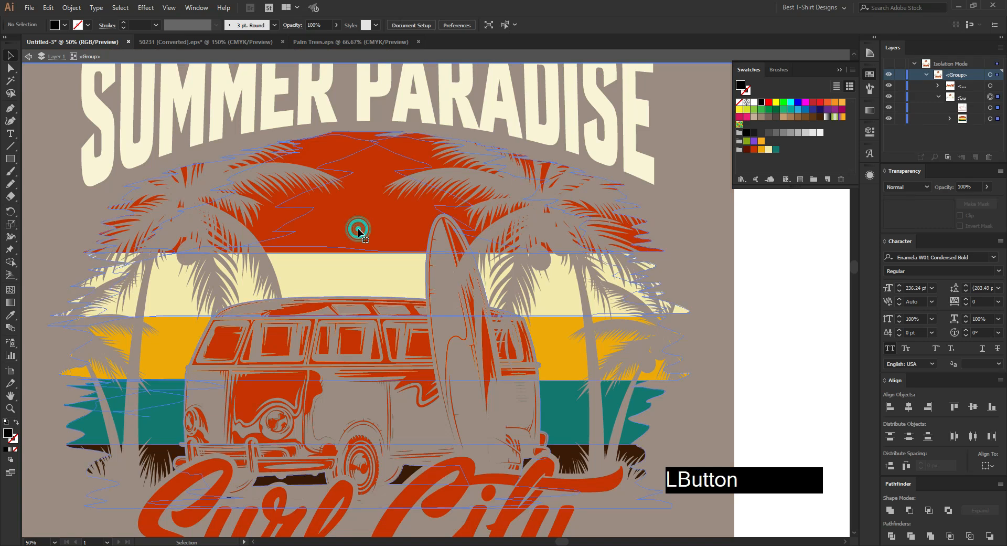
click(764, 359)
Draw overlapping black circles in the mask's red sky band and trim them with Shape Builder to a thin crescent.
scroll(299, 215, up, 2)
drag(9, 158, 58, 184)
scroll(313, 256, up, 1)
mouse_move(300, 222)
mouse_down()
mouse_move(368, 259)
mouse_move(349, 261)
mouse_move(391, 262)
mouse_move(379, 261)
mouse_up()
key(v)
shift+click(306, 263)
key(shift+m)
key(v)
Duplicate the crescent, reflect the copy and nudge it against the original to form a pair of bird wings.
drag(255, 228, 356, 280)
drag(317, 244, 388, 243)
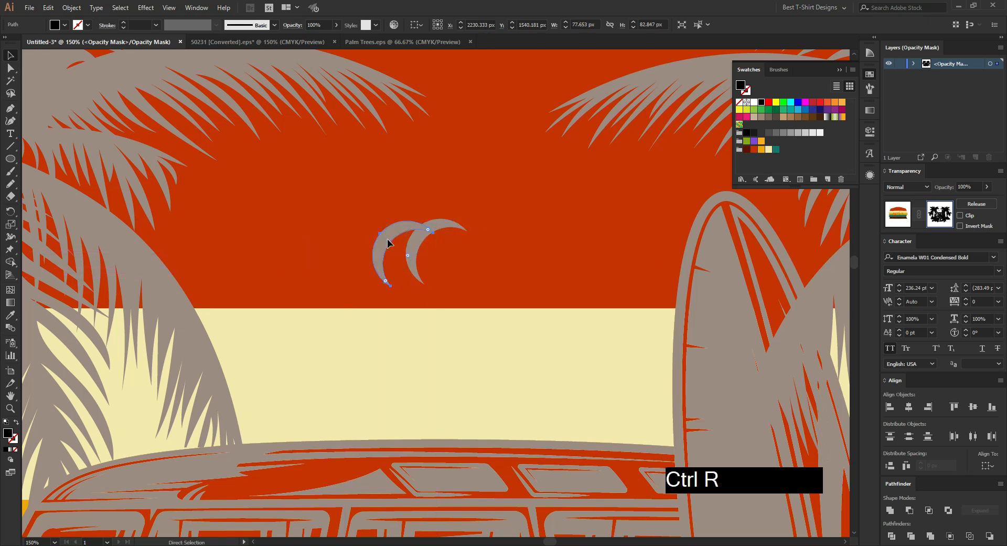
click(720, 407)
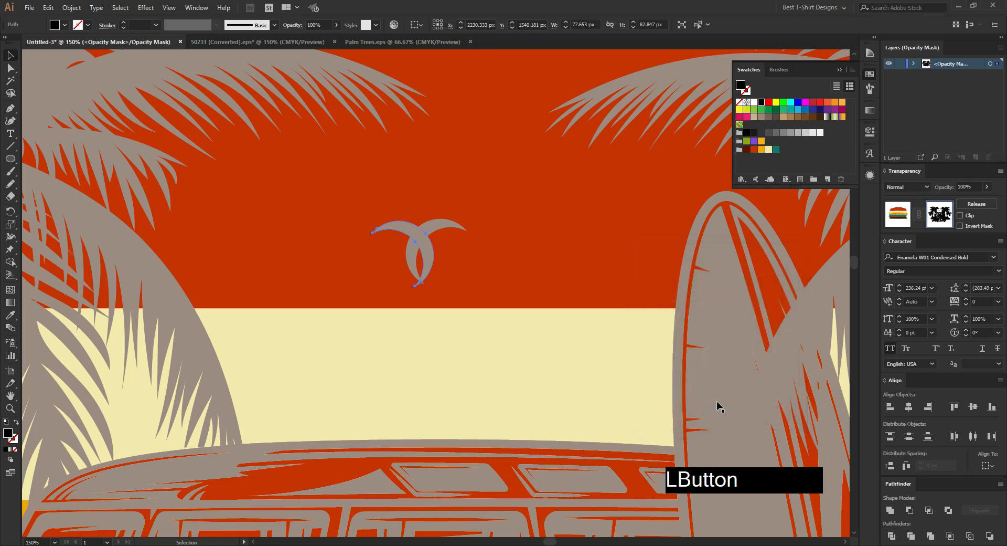
key(Left)
key(Left)
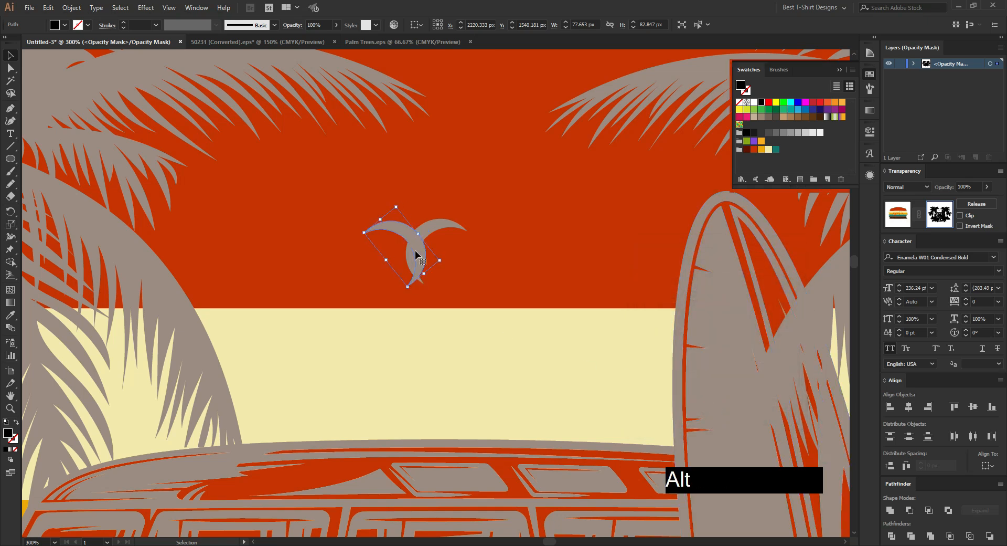
Remove the crescents' lower tails and leftover fragment with Shape Builder, and unite the wings into one bird shape.
alt+scroll(416, 251, up, 2)
mouse_move(432, 262)
mouse_down()
mouse_move(441, 262)
mouse_move(371, 297)
mouse_move(476, 324)
mouse_up()
shift+click(413, 264)
key(shift+m)
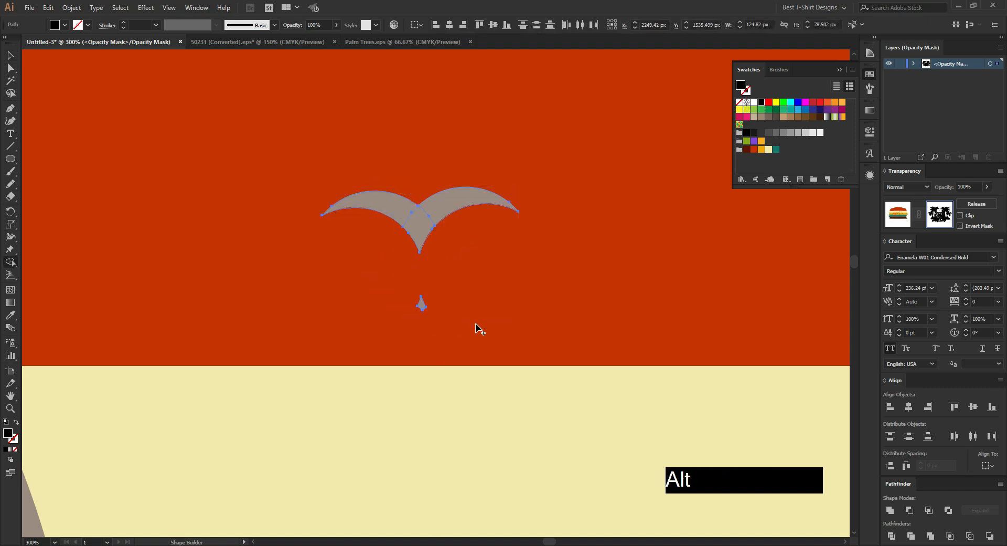
drag(450, 294, 384, 328)
key(v)
scroll(323, 270, down, 1)
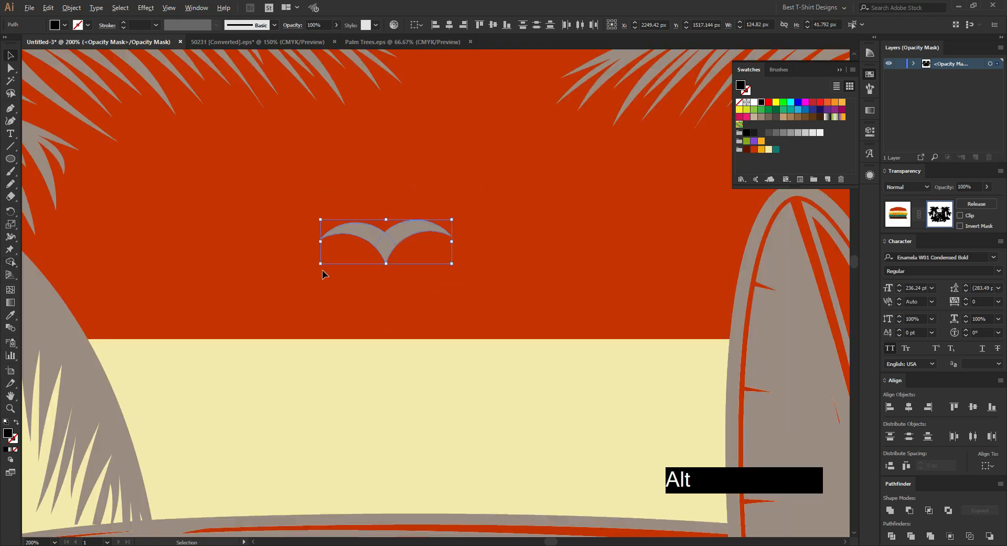
click(890, 510)
Add two smaller copies of the bird beside it and position the flock of three in the red sky above the van.
drag(433, 243, 338, 258)
drag(274, 260, 318, 260)
click(399, 274)
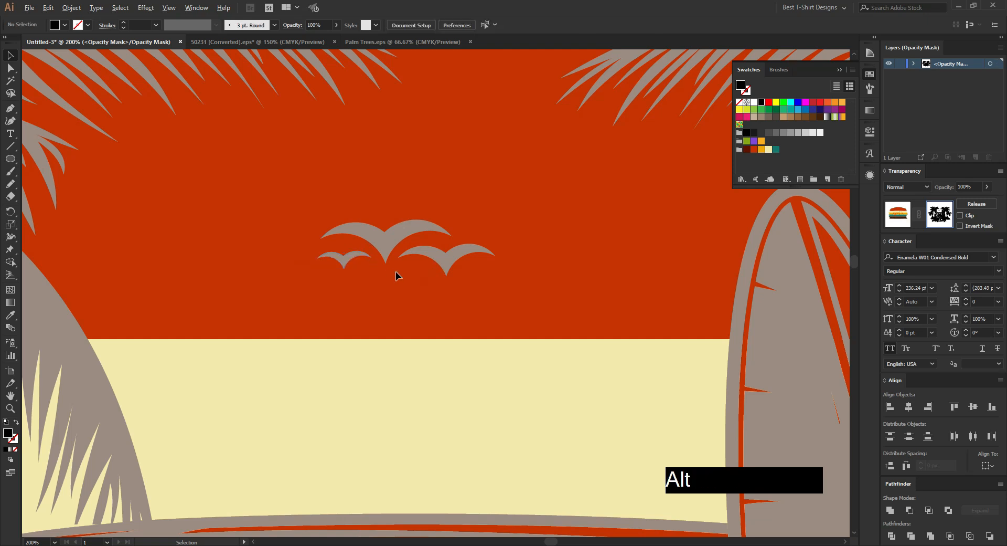
scroll(393, 275, down, 3)
click(436, 291)
drag(437, 274, 438, 250)
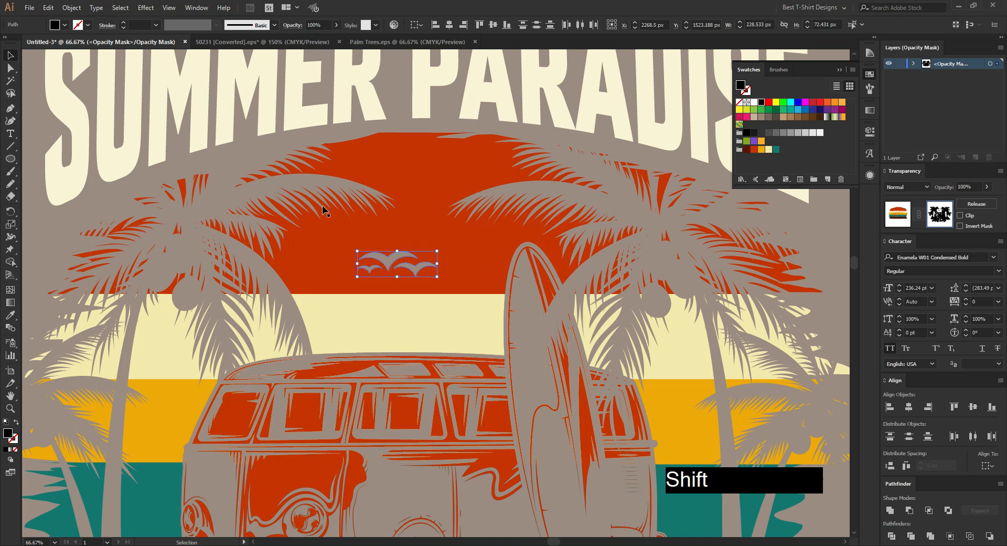
Leave opacity mask editing and exit isolation mode to return to the full artwork.
scroll(324, 210, down, 2)
click(897, 221)
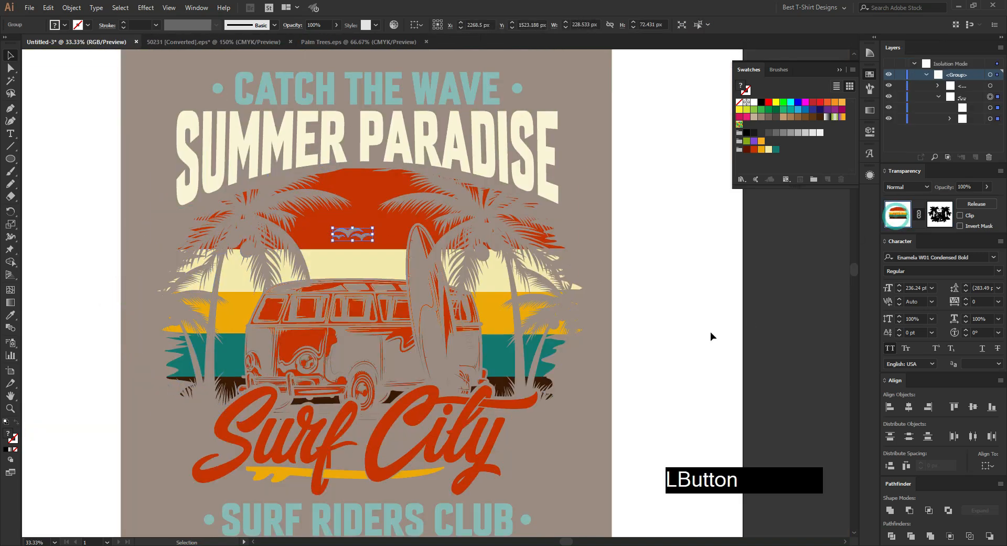
click(701, 332)
scroll(394, 287, down, 1)
scroll(528, 308, down, 2)
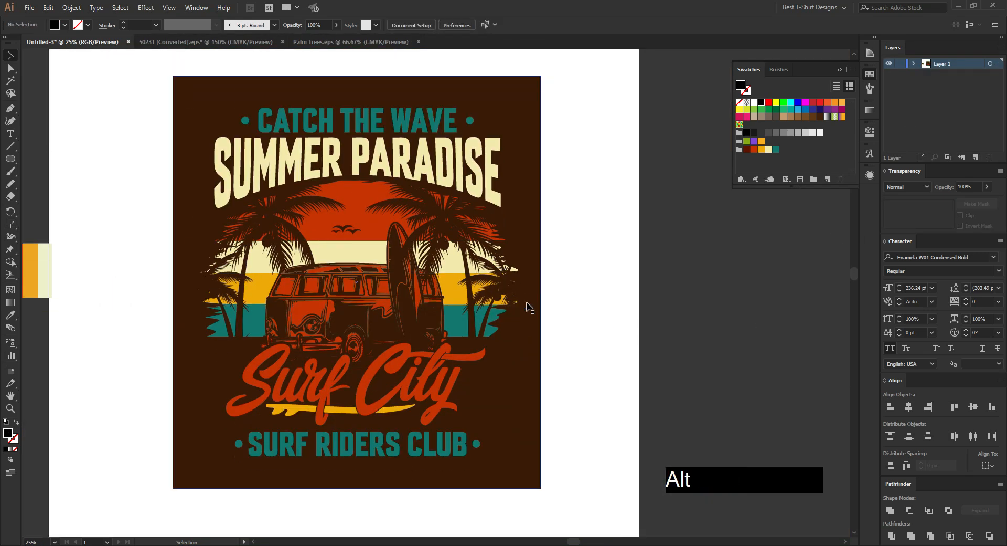
click(574, 308)
click(574, 310)
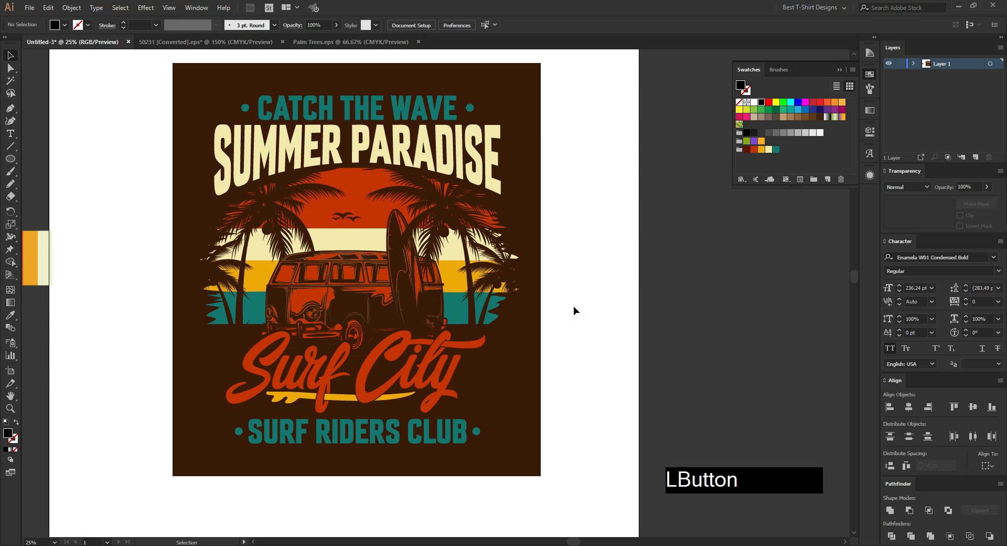
click(574, 308)
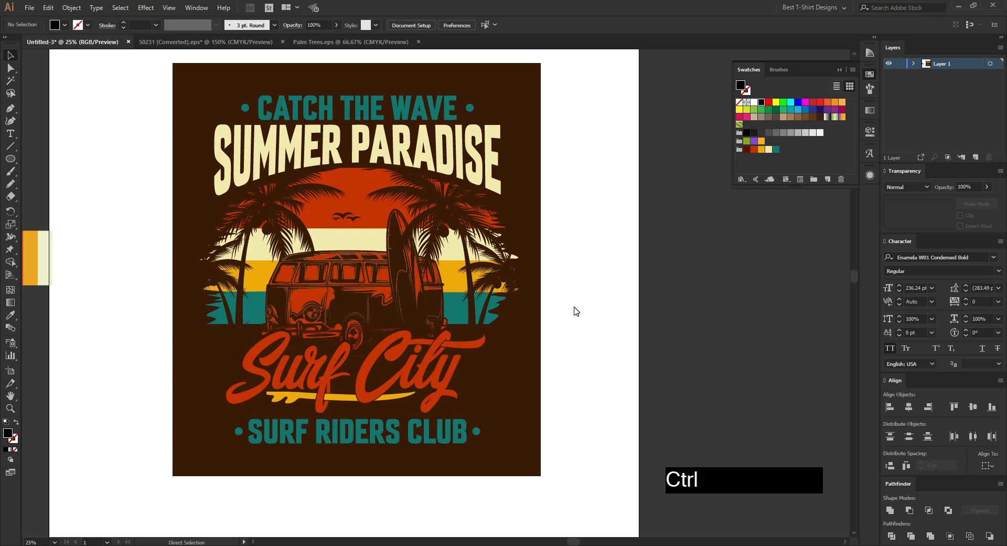
Open grunge.eps, copy its lower-left fine-grain texture and return to the T-shirt design document.
key(ctrl+o)
double_click(583, 362)
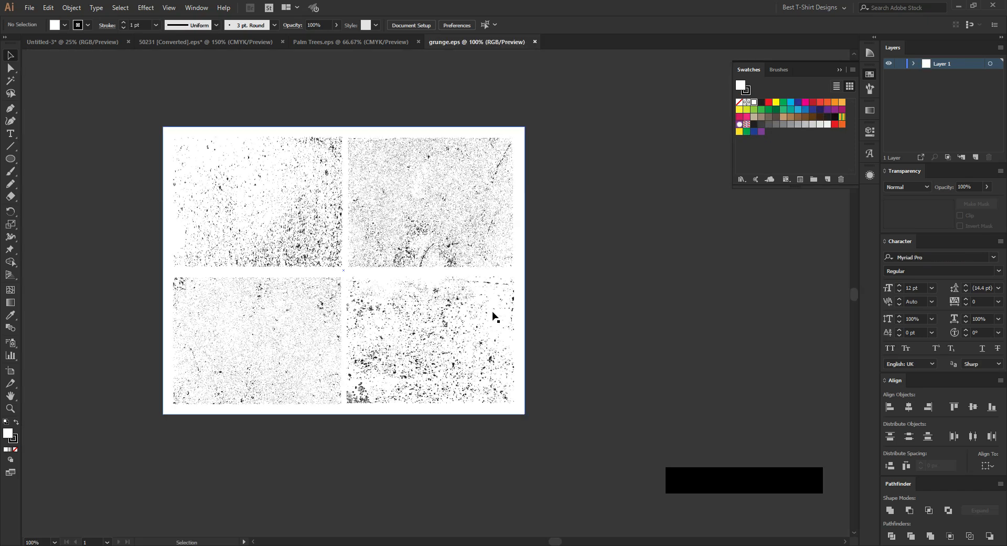
click(299, 342)
key(v)
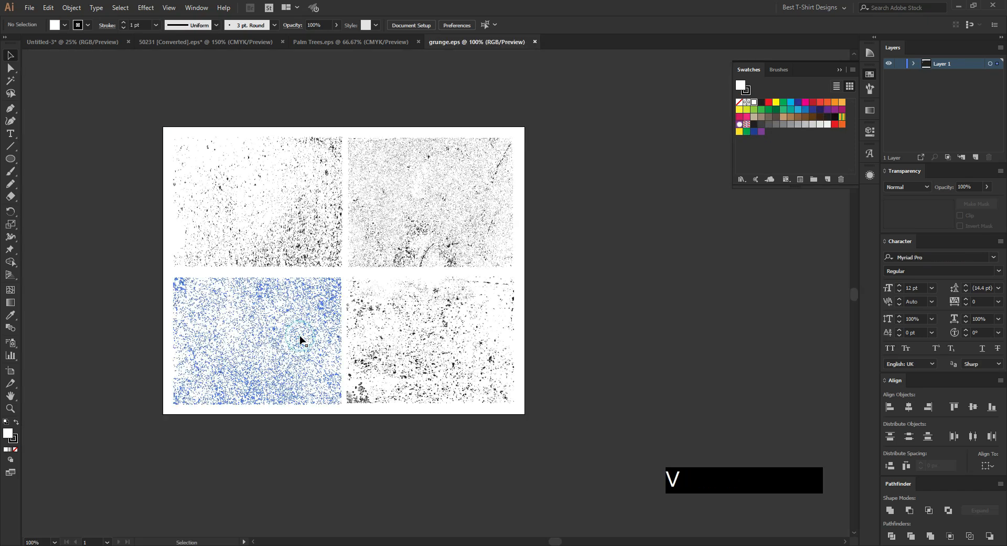
key(ctrl+c)
click(80, 43)
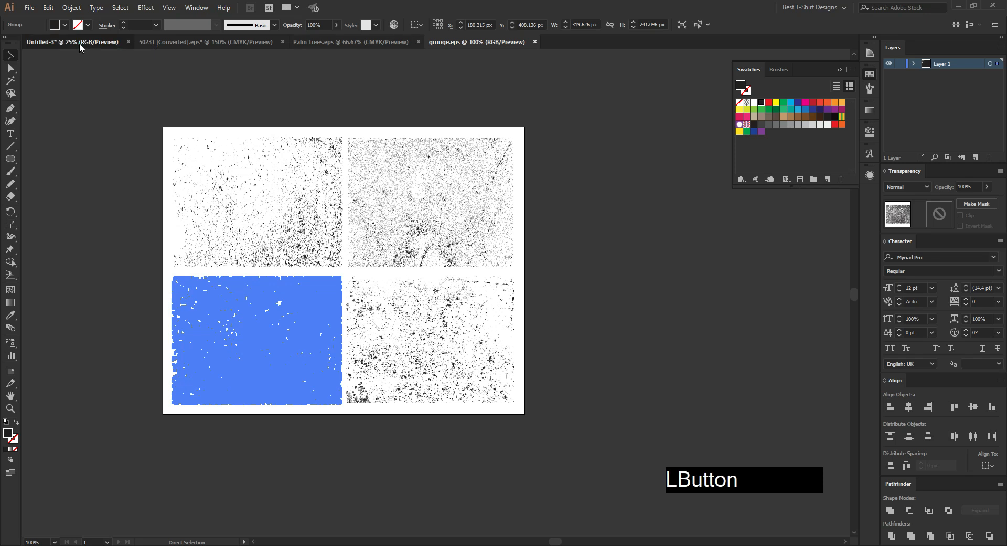
Group all the artwork except the brown background and give the group an opacity mask with clipping off.
drag(159, 78, 545, 446)
shift+click(534, 371)
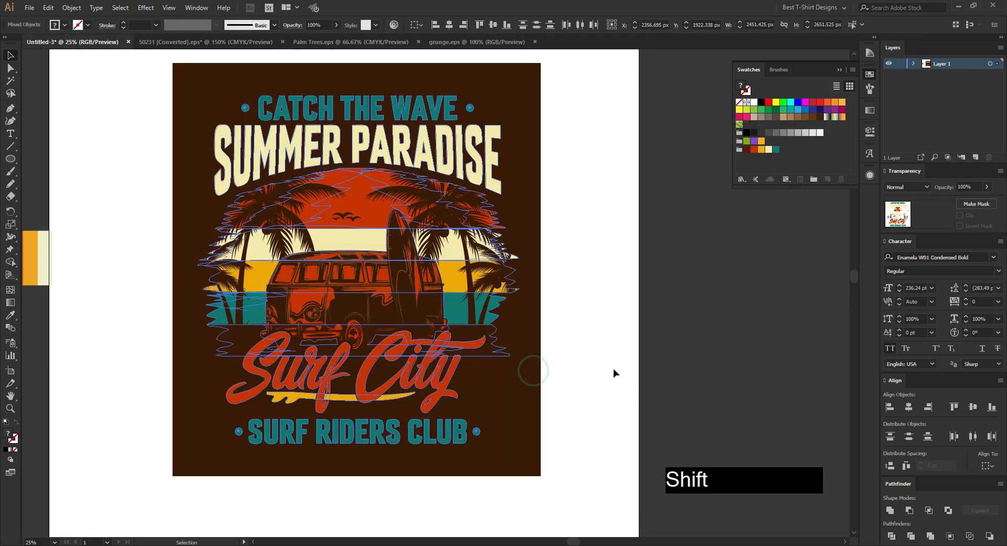
key(v)
key(ctrl+g)
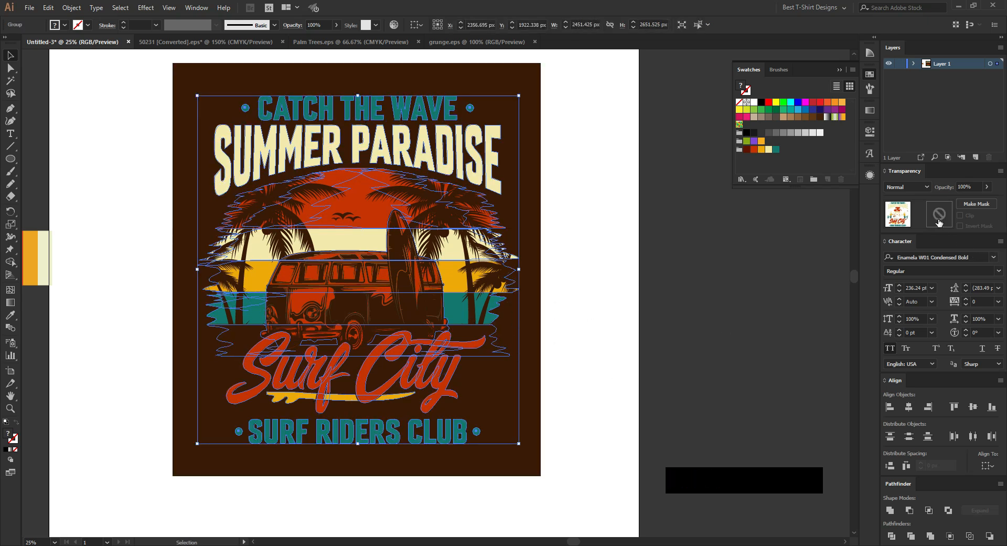
click(939, 222)
click(963, 218)
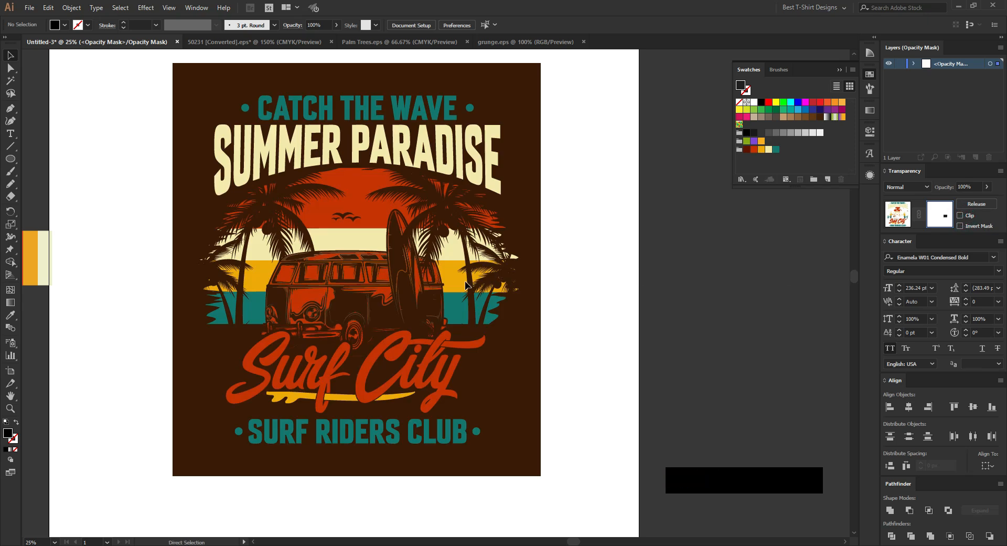
Paste the grunge texture into the mask and scale it over the whole design to about 2628 by 2929 px.
key(ctrl+v)
drag(434, 295, 210, 99)
drag(266, 143, 537, 464)
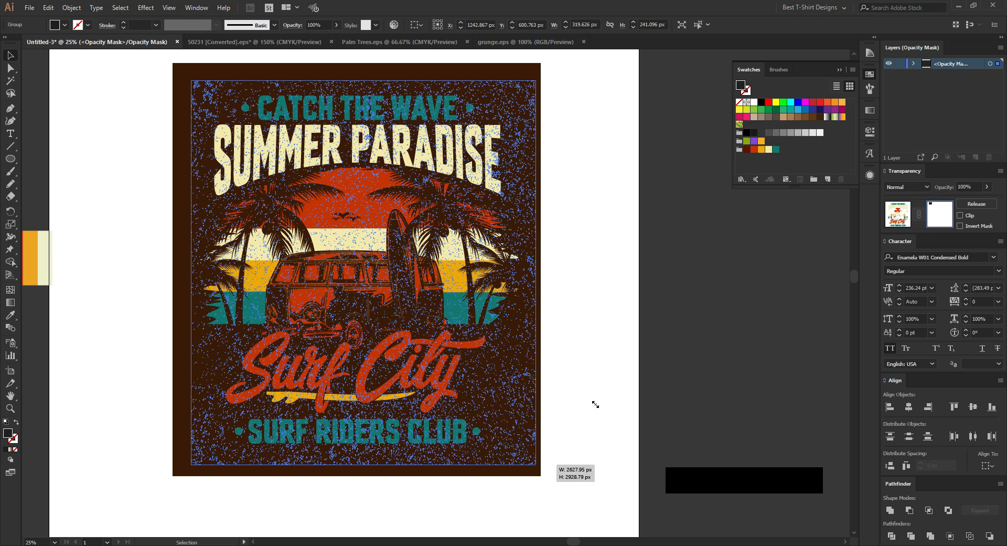
drag(595, 404, 596, 404)
Fill the grunge texture with pure black, leave opacity mask editing and deselect the artwork.
click(762, 103)
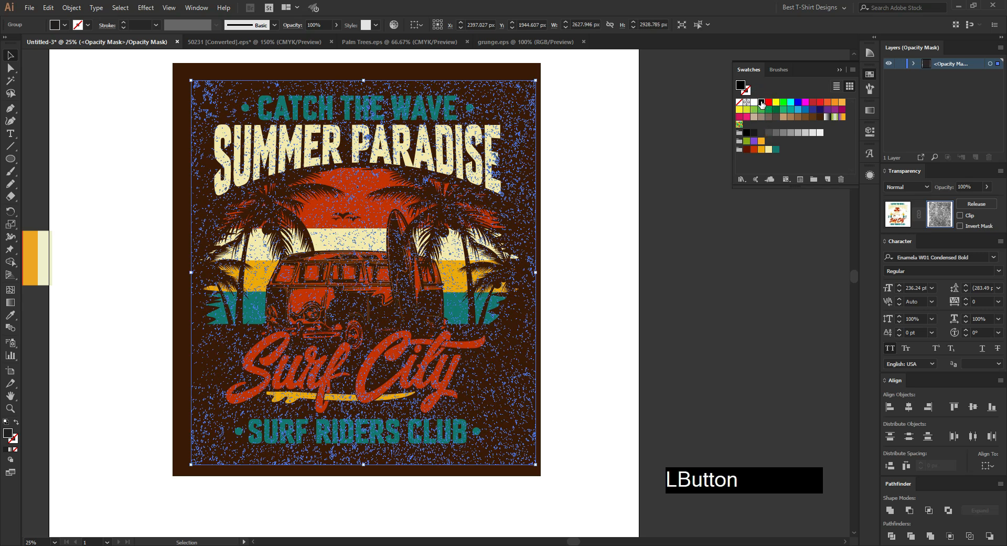
click(586, 348)
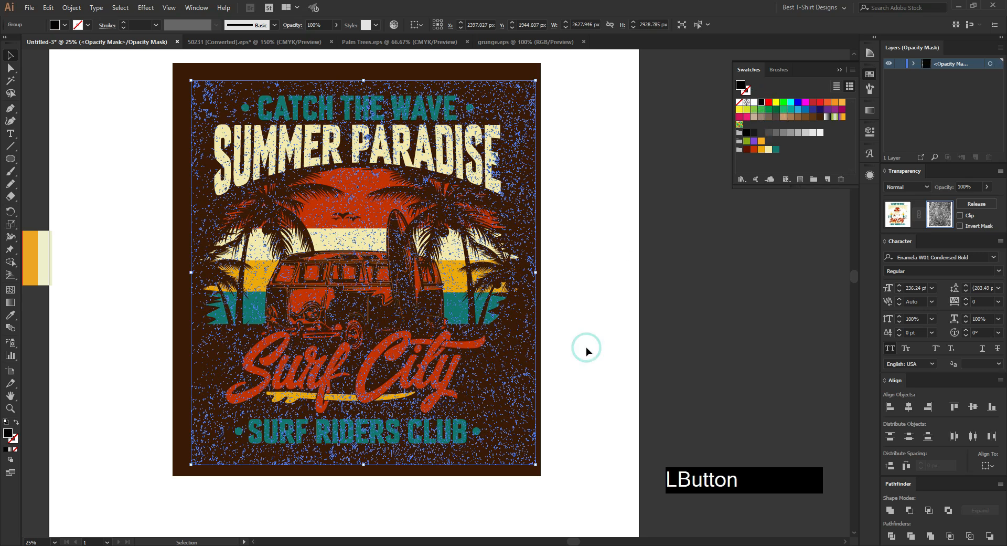
click(903, 215)
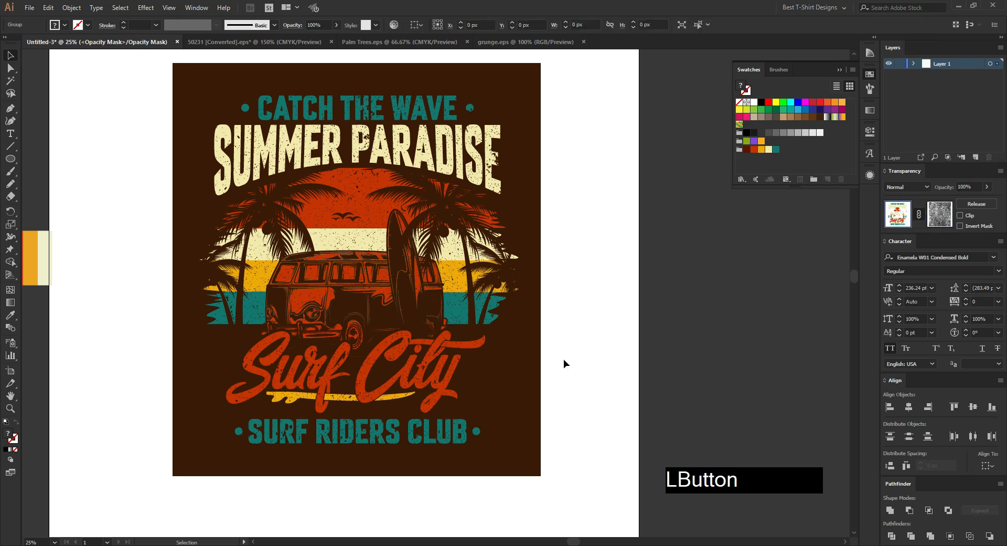
click(612, 369)
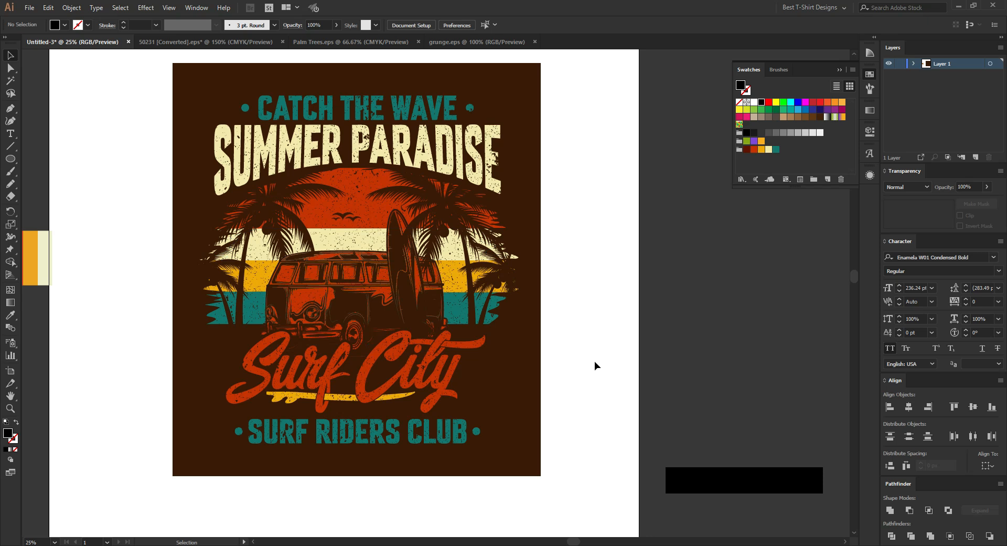
Reopen the group's opacity mask and add a copy of the grunge texture offset about 39 px left to strengthen the distressing.
click(399, 241)
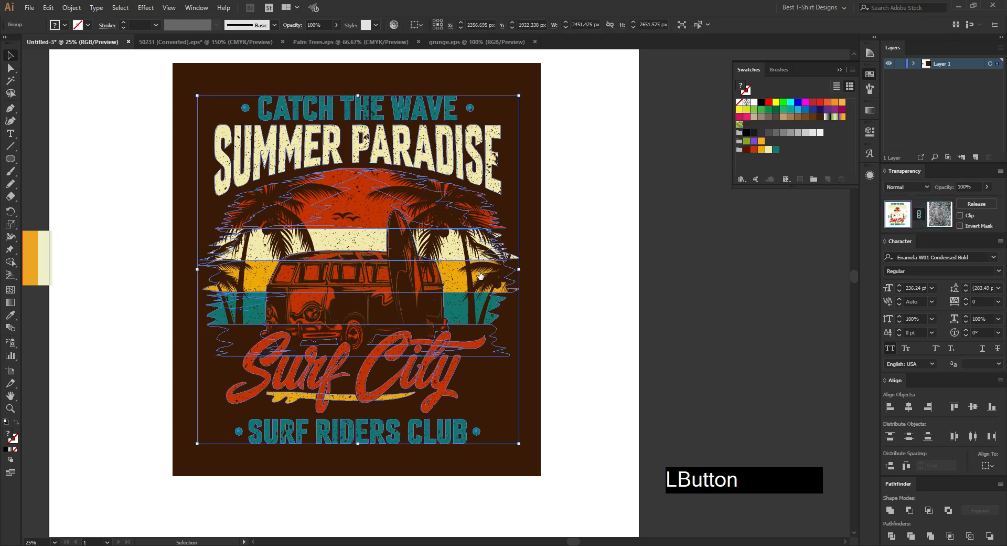
click(939, 215)
click(372, 246)
scroll(340, 227, up, 1)
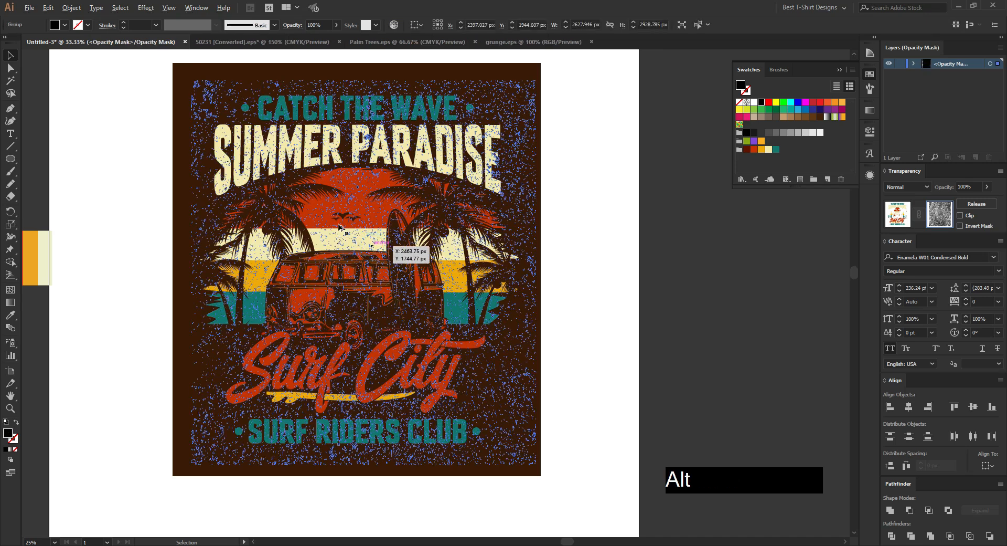
scroll(340, 227, up, 2)
drag(383, 277, 371, 277)
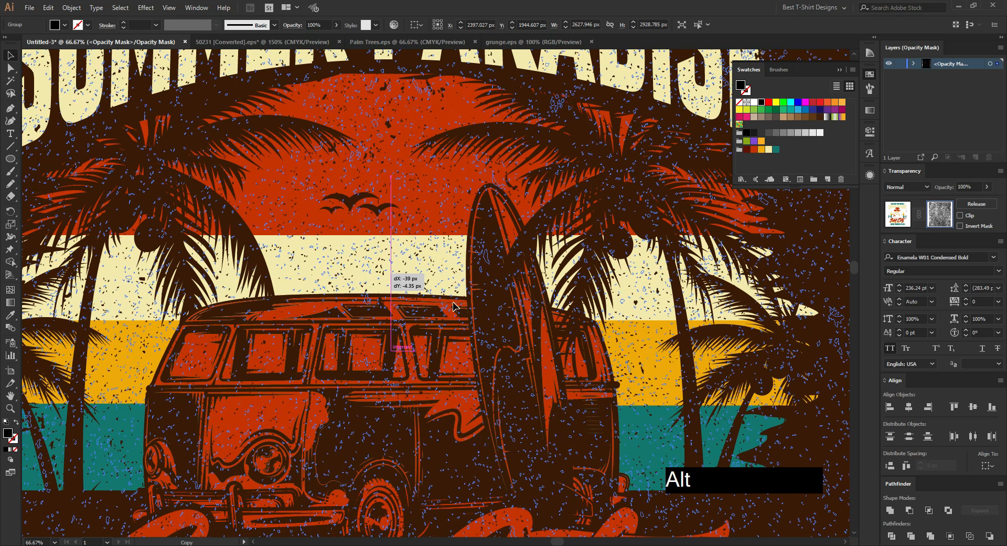
scroll(357, 204, down, 5)
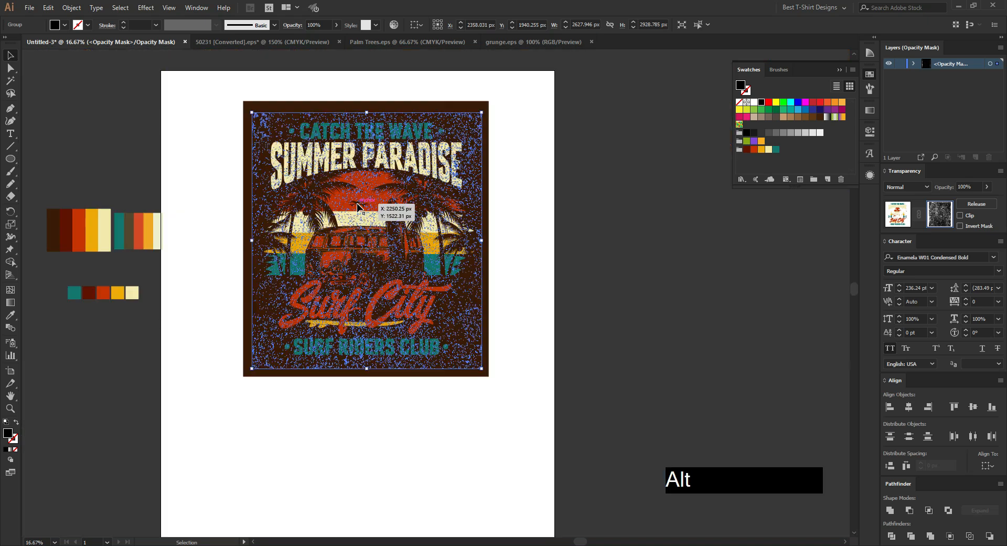
click(542, 267)
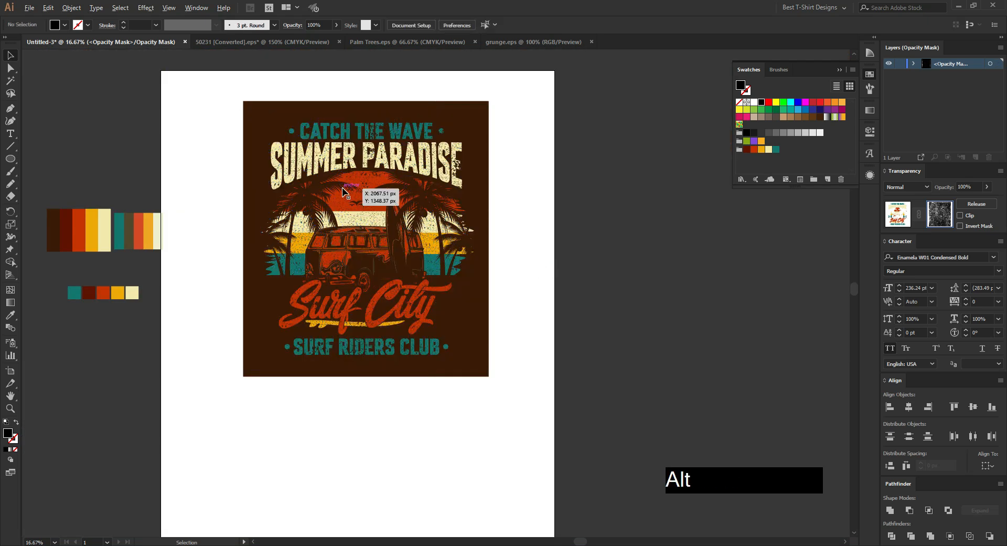
Examine the distressed effect on the lettering, palms, van and sunset stripes across the whole design.
scroll(565, 272, up, 1)
scroll(577, 271, up, 1)
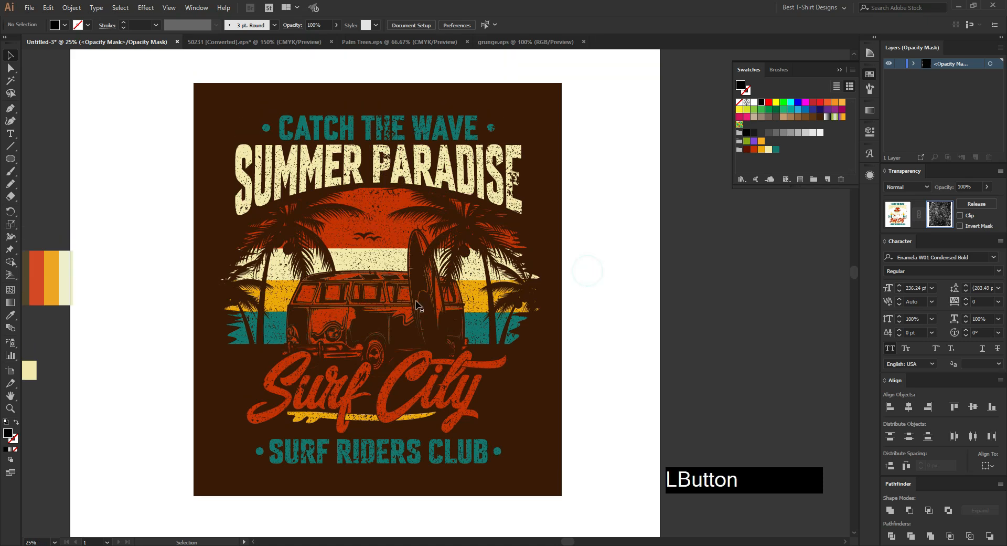
click(597, 349)
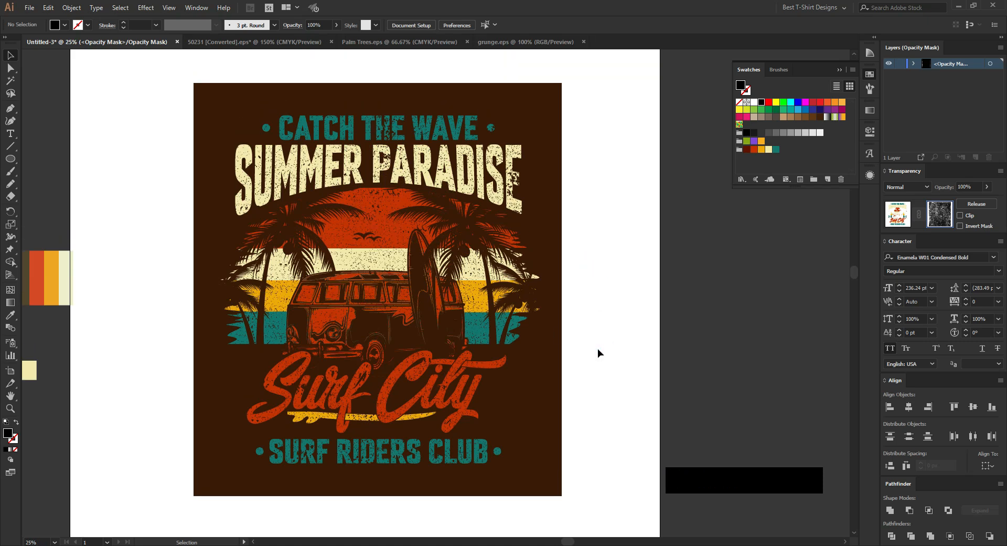
scroll(596, 349, down, 1)
key(alt)
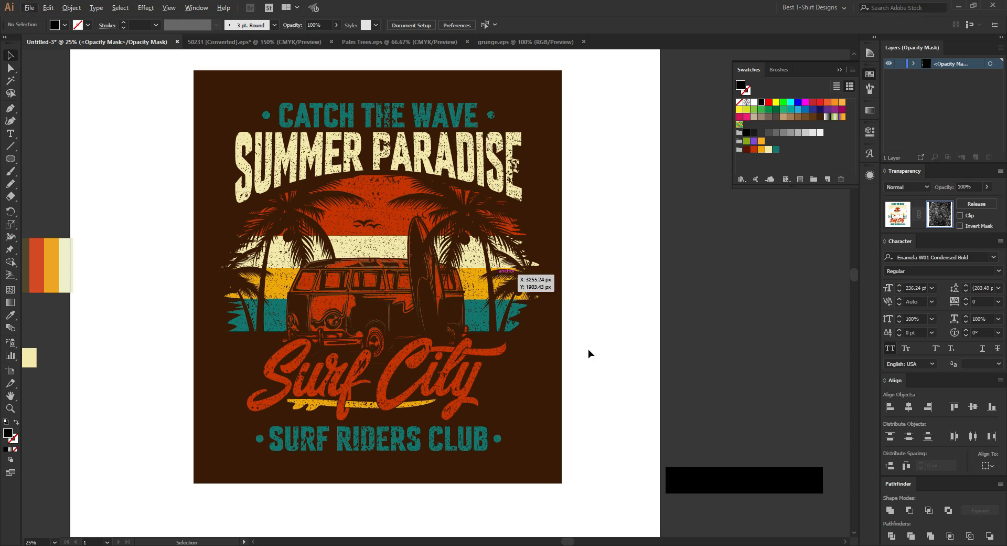
click(572, 343)
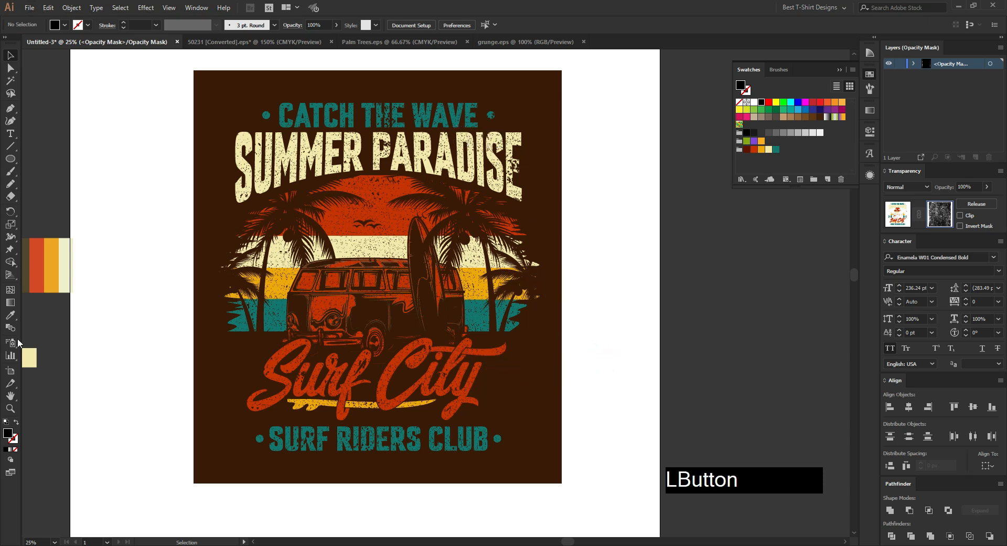
click(13, 410)
drag(293, 204, 543, 475)
drag(494, 393, 345, 382)
key(v)
click(637, 328)
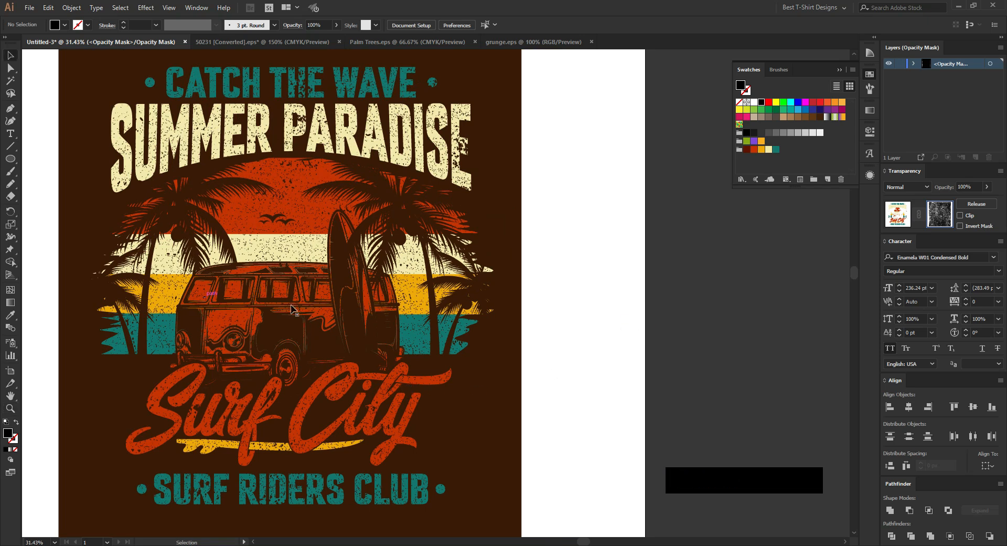
click(580, 379)
key(space)
drag(581, 375, 575, 381)
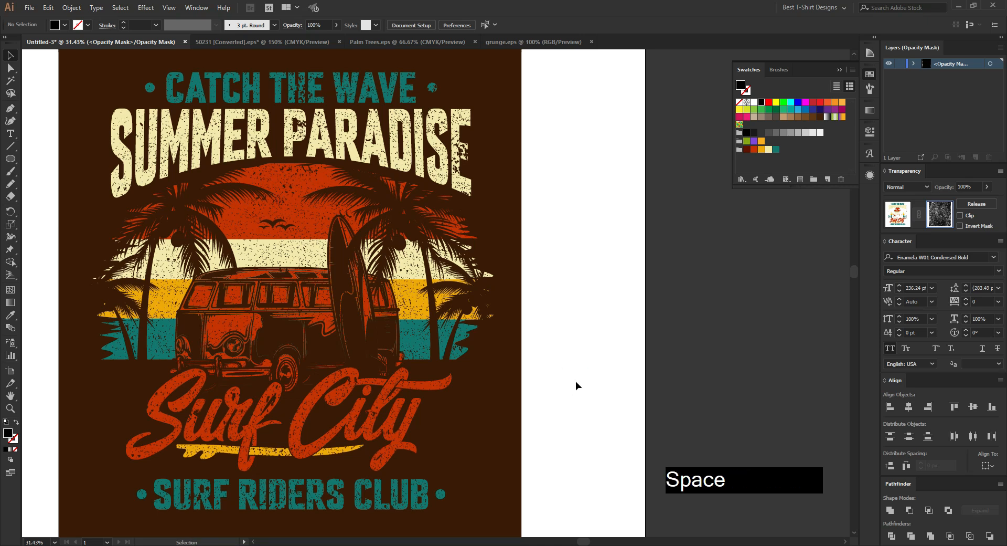